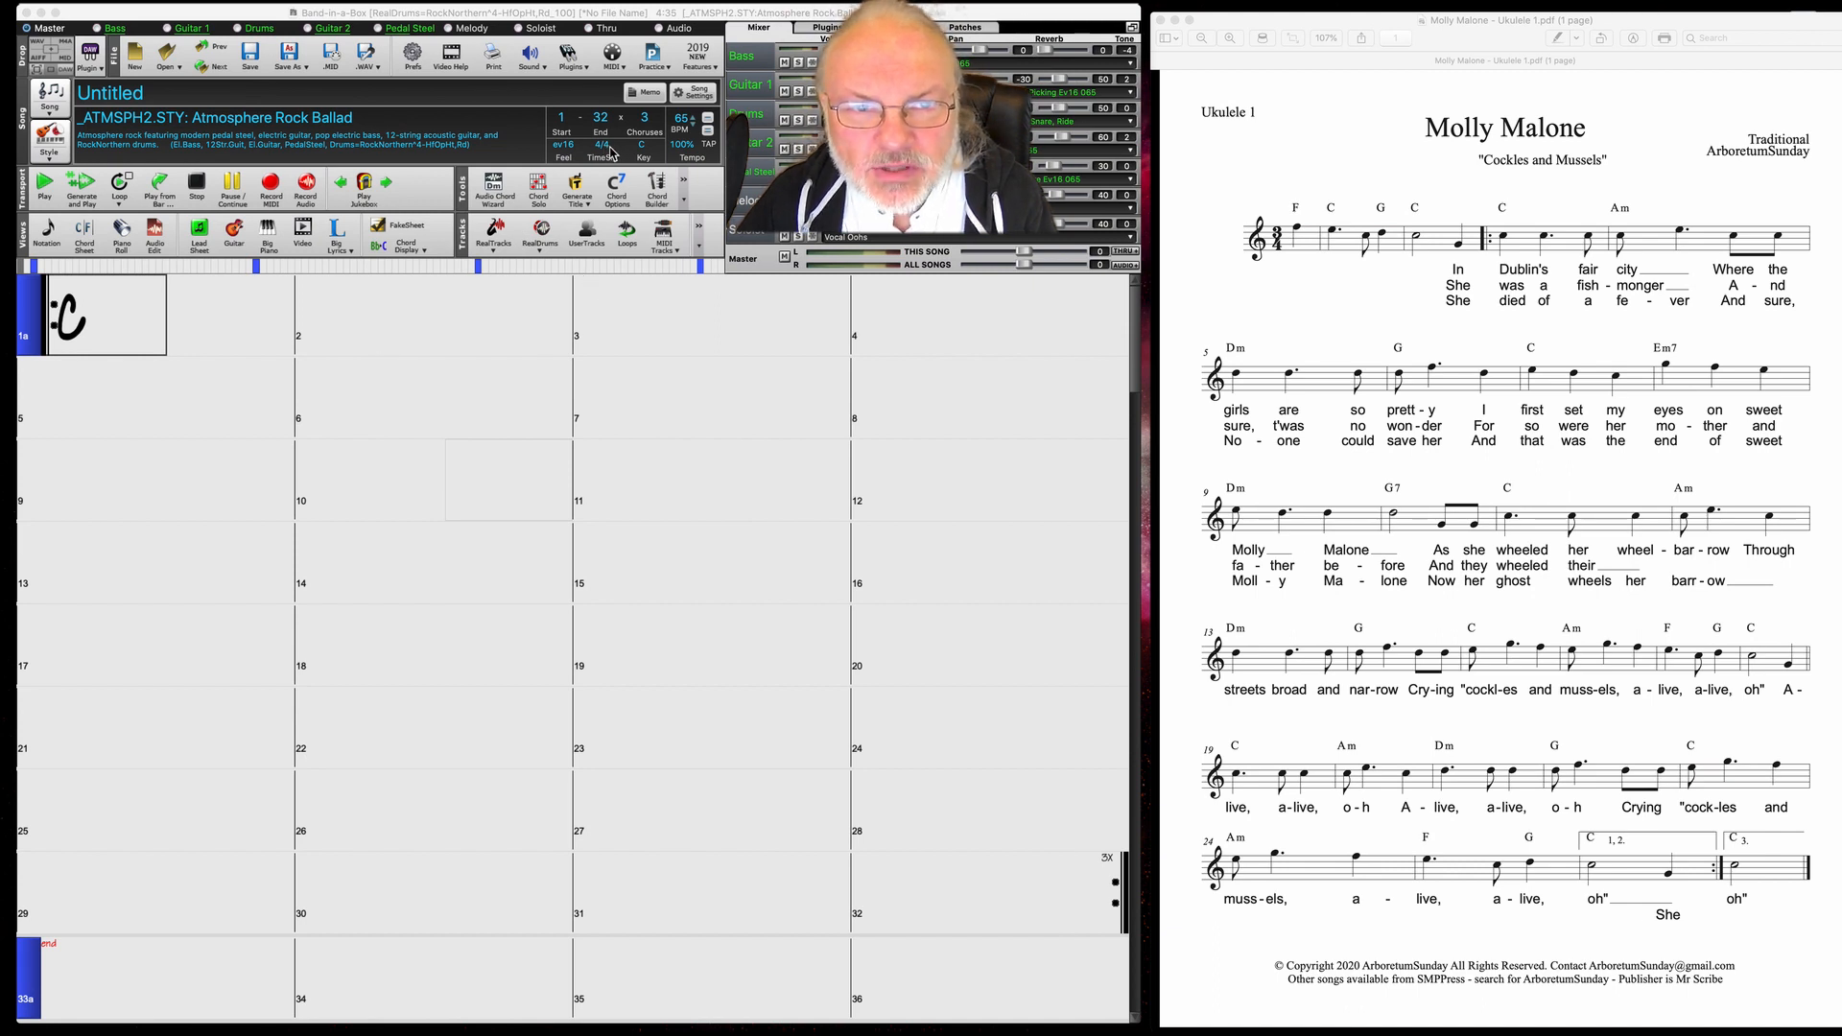
Set the song's time signature to 3/4
{"action": "left_click", "coordinate": [605, 151]}
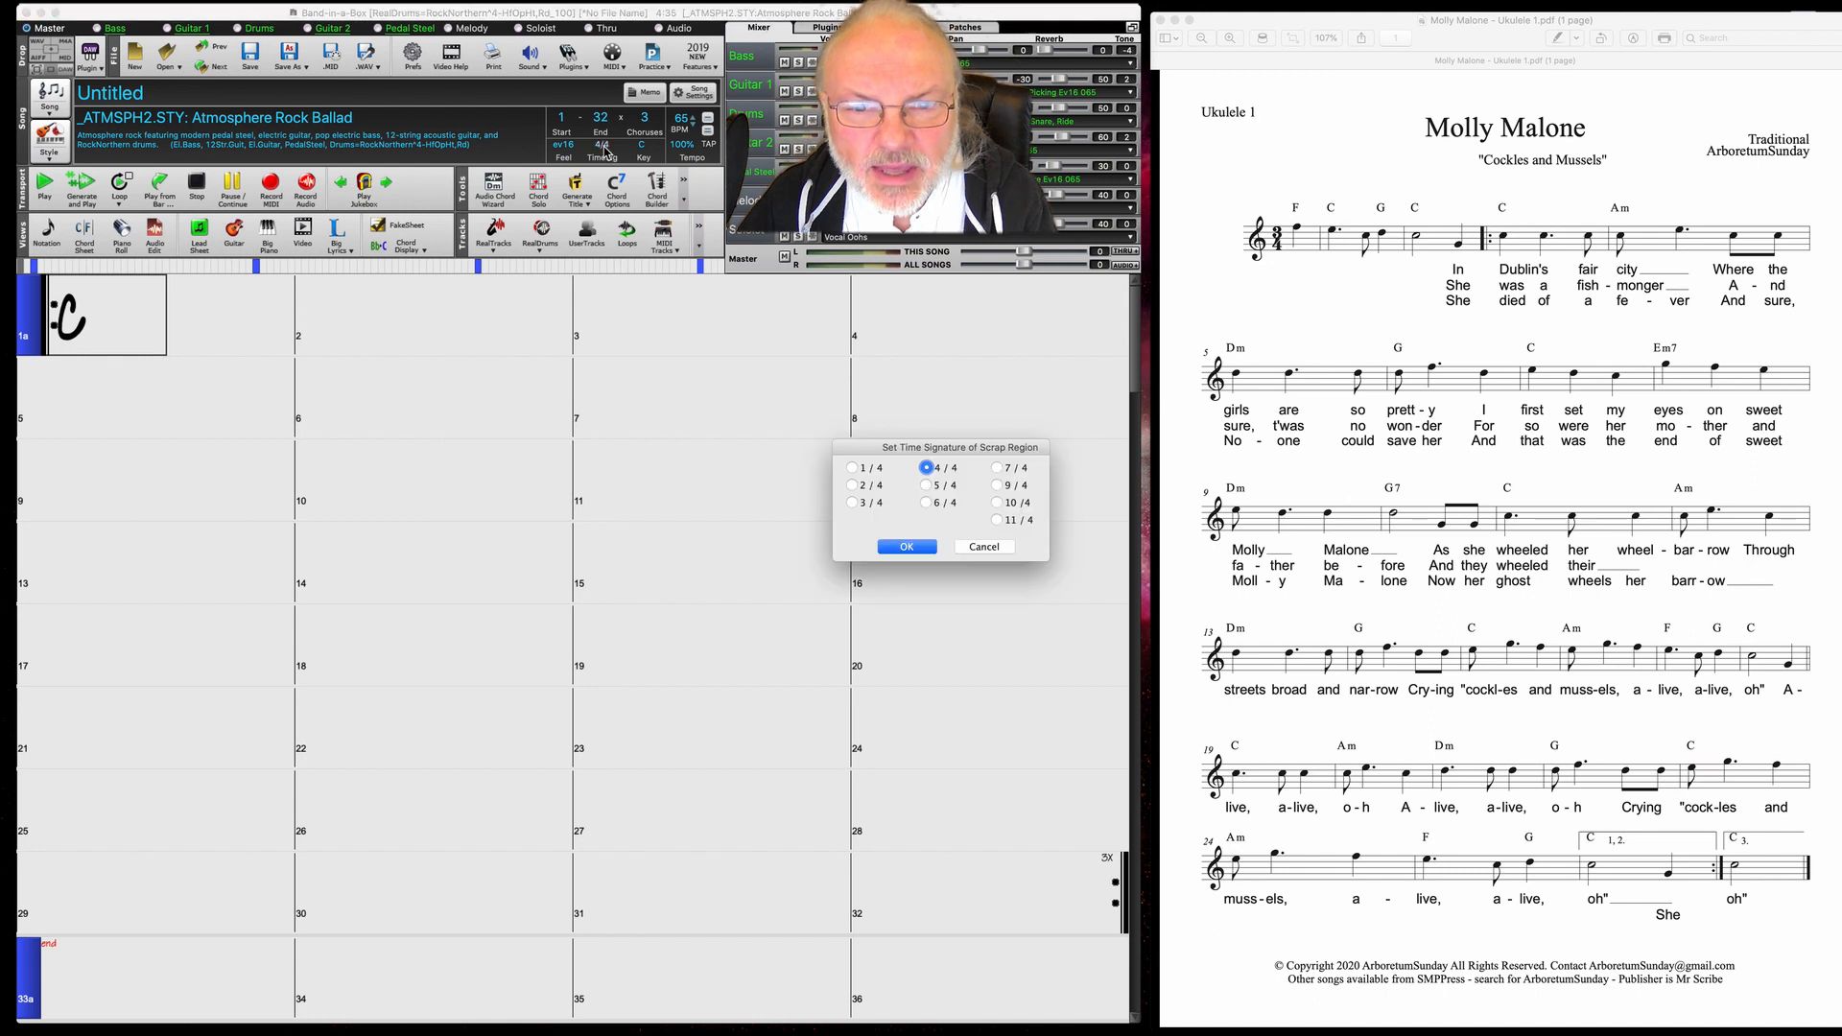
{"action": "left_click", "coordinate": [852, 503]}
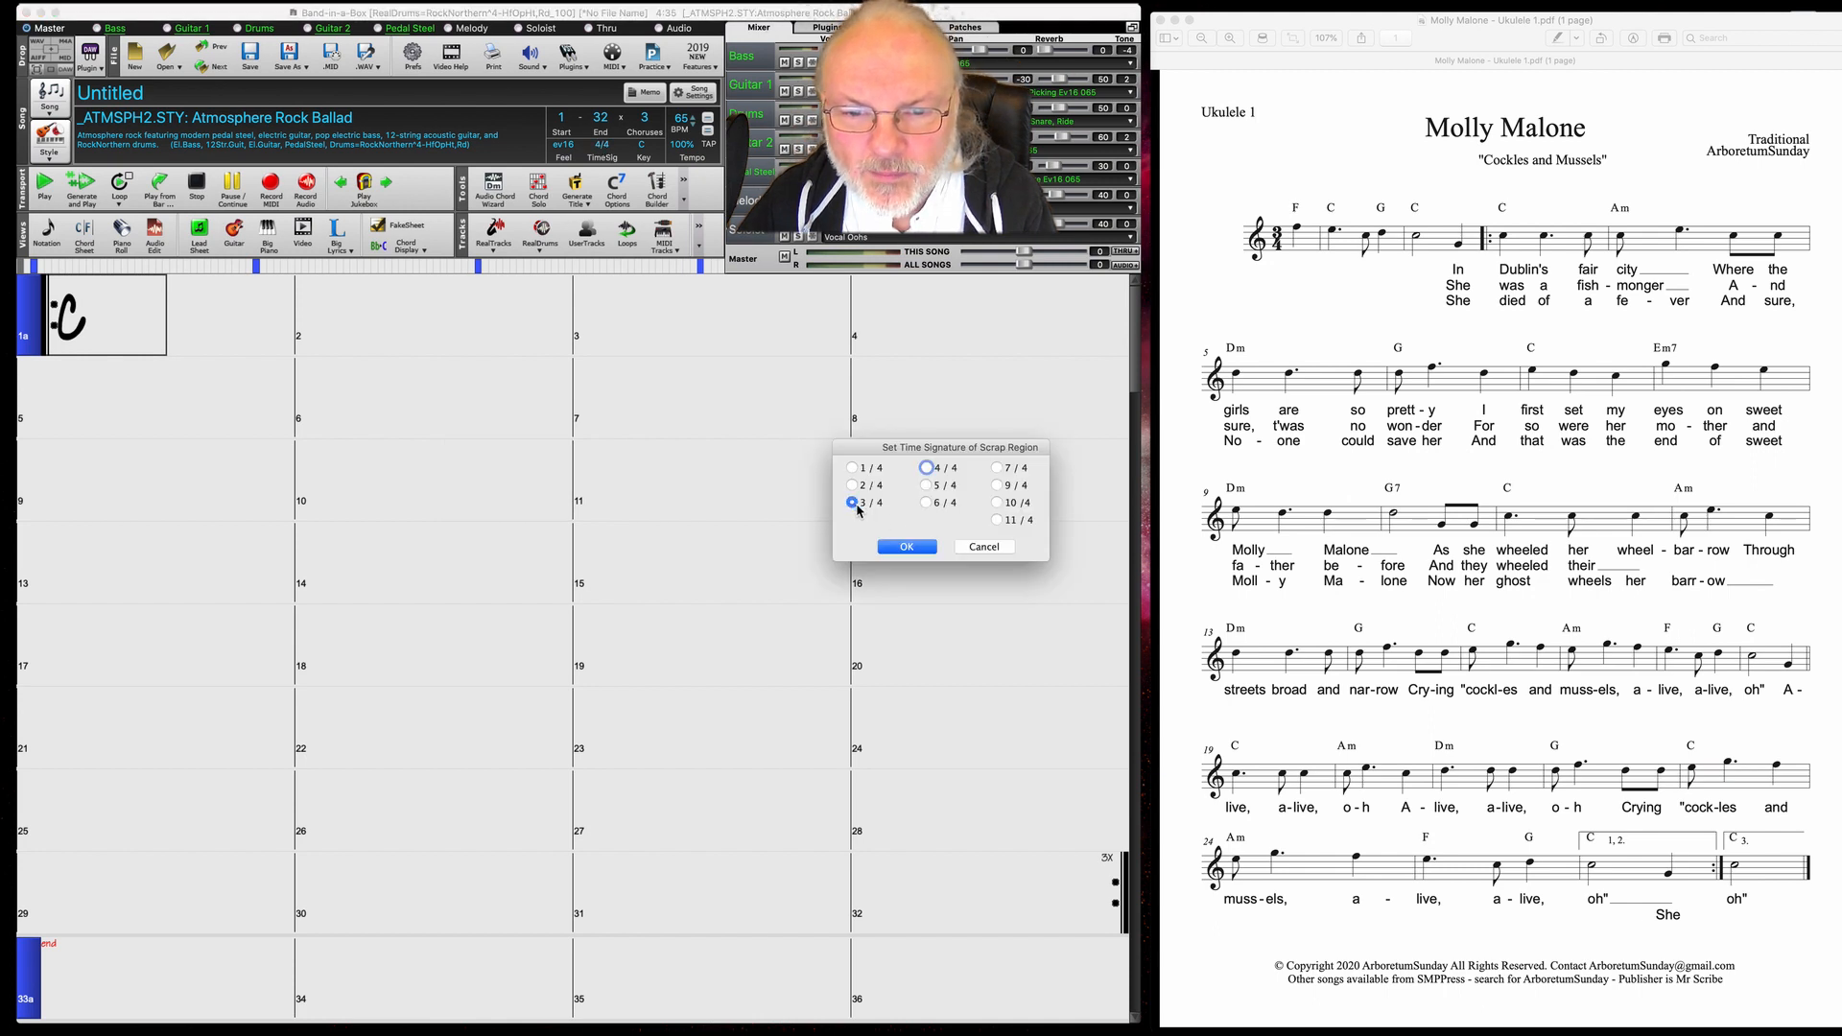
{"action": "left_click", "coordinate": [908, 547]}
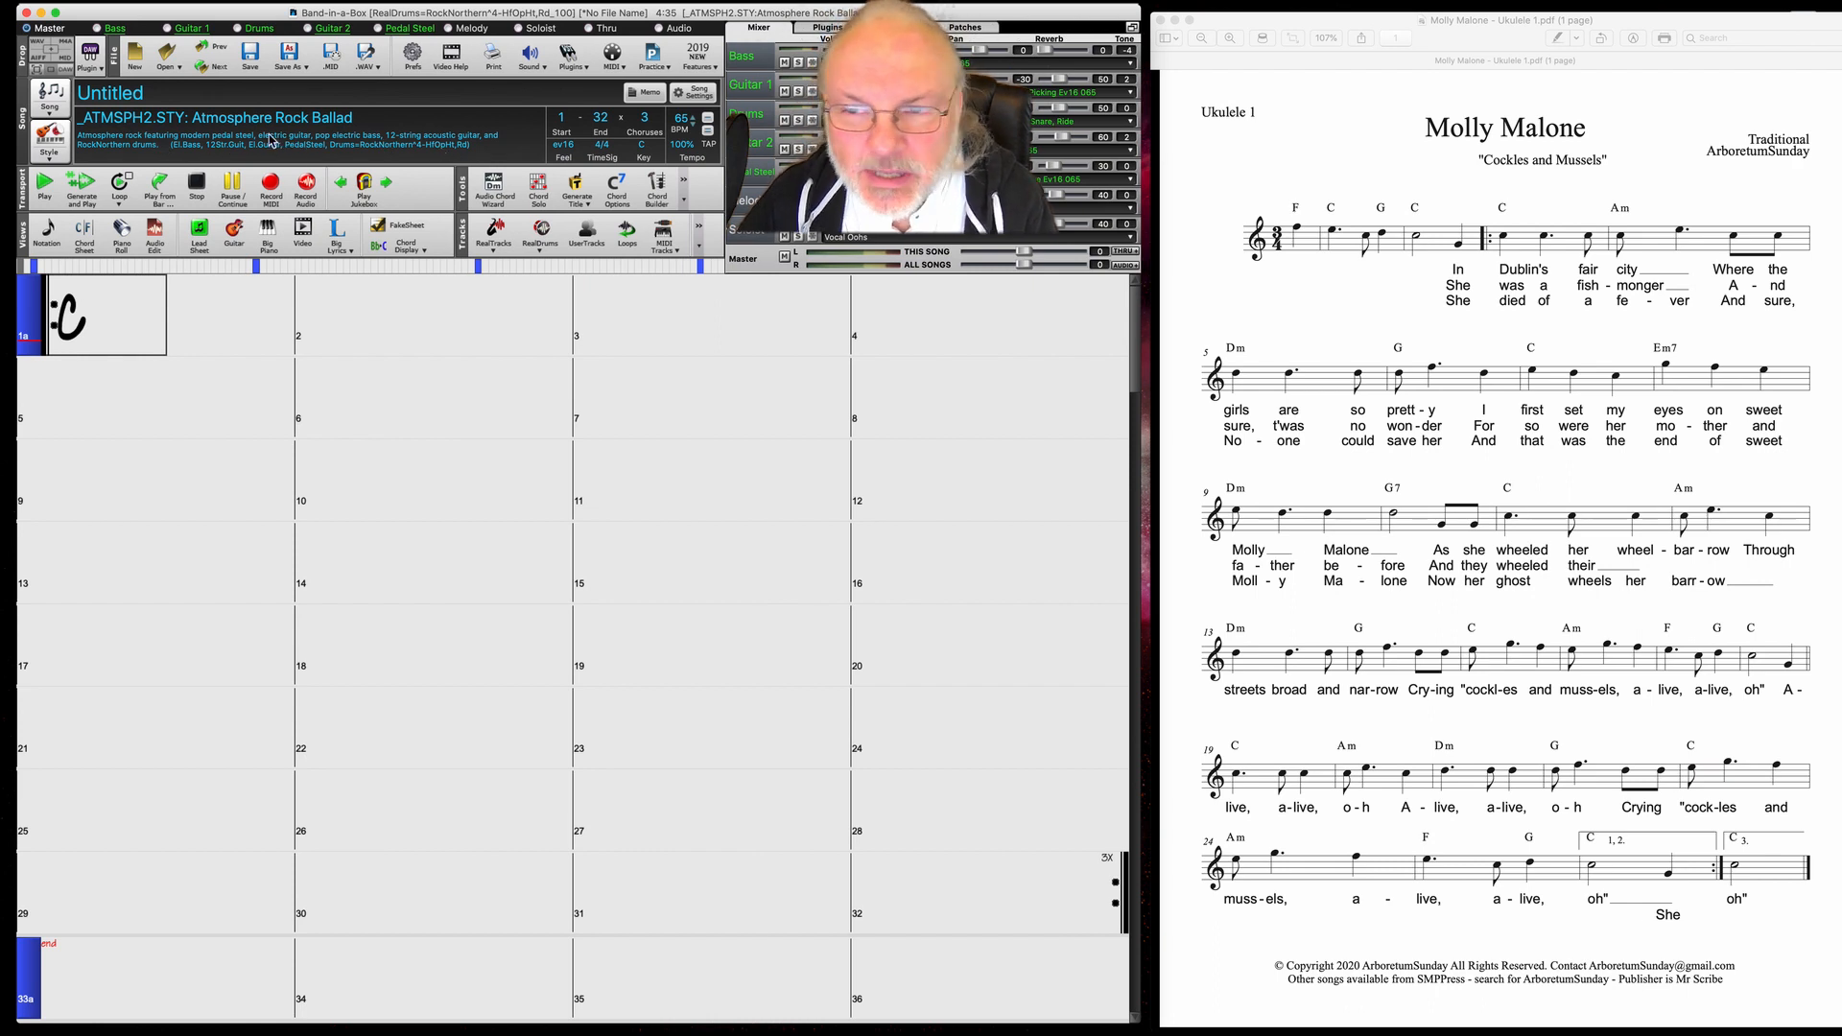
Open the style picker and filter the styles to the Celtic category
{"action": "left_click", "coordinate": [56, 134]}
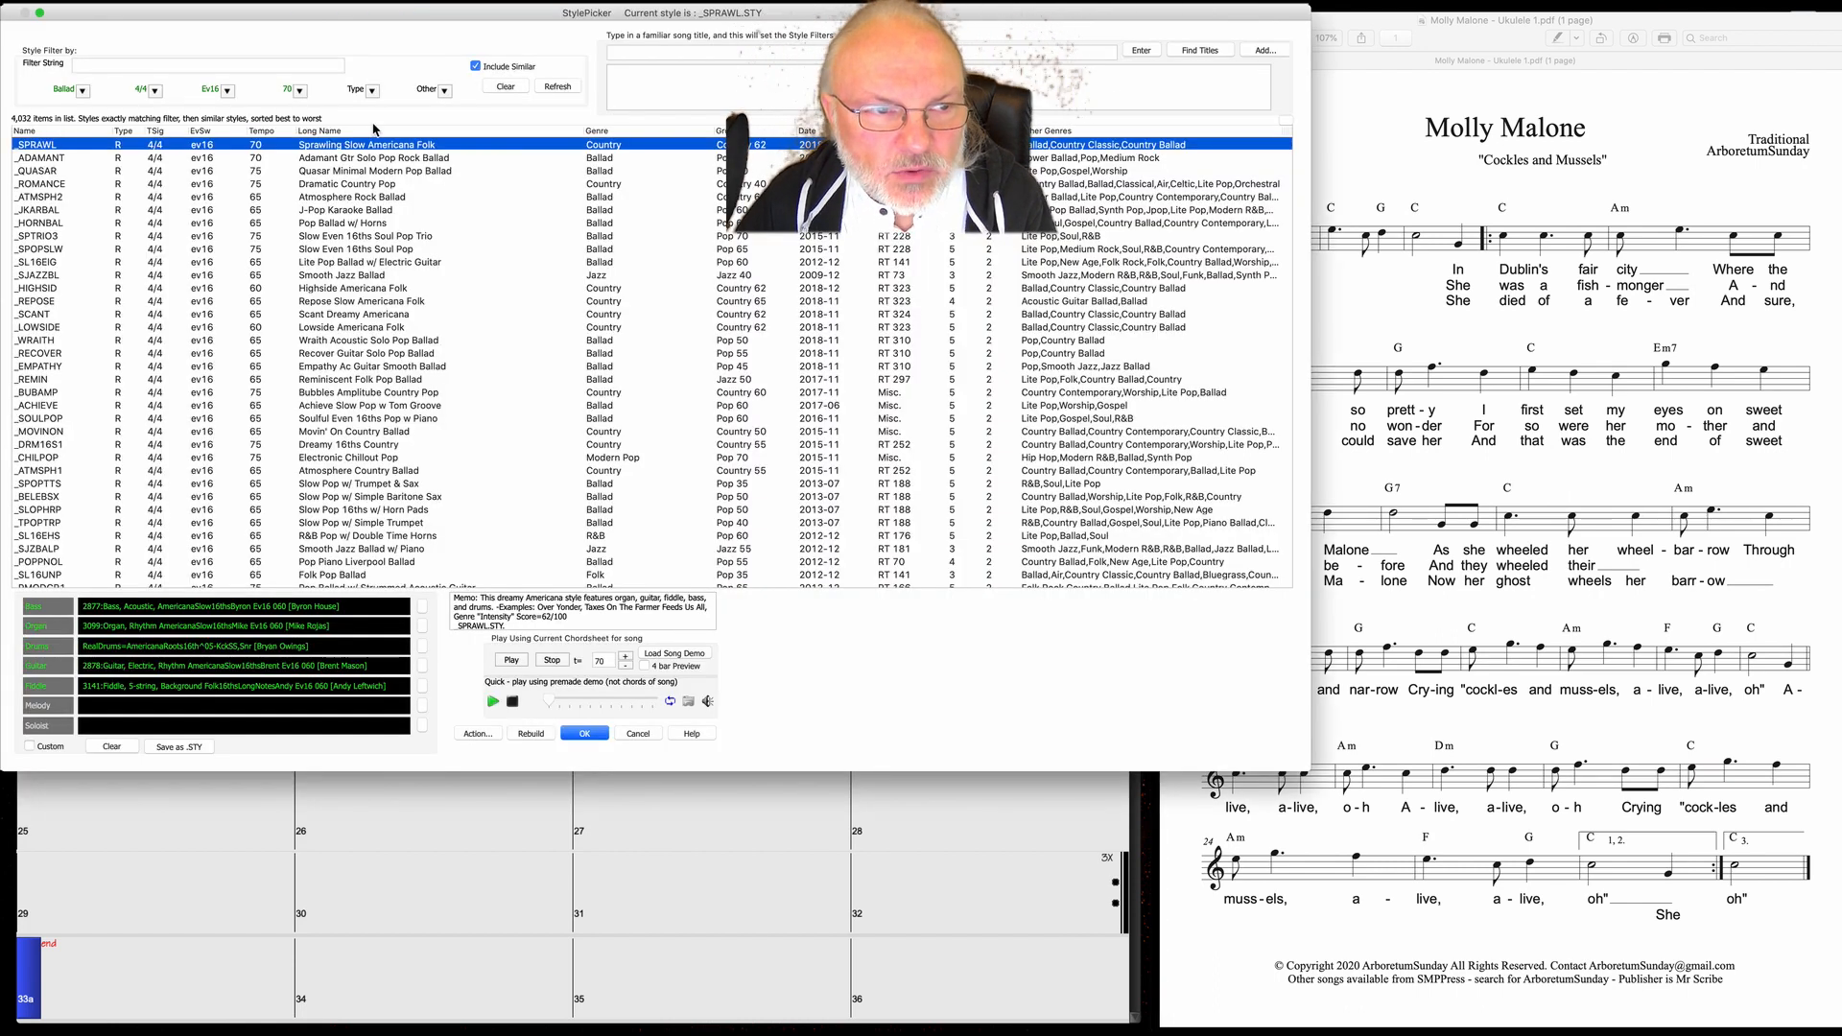
{"action": "left_click", "coordinate": [84, 93]}
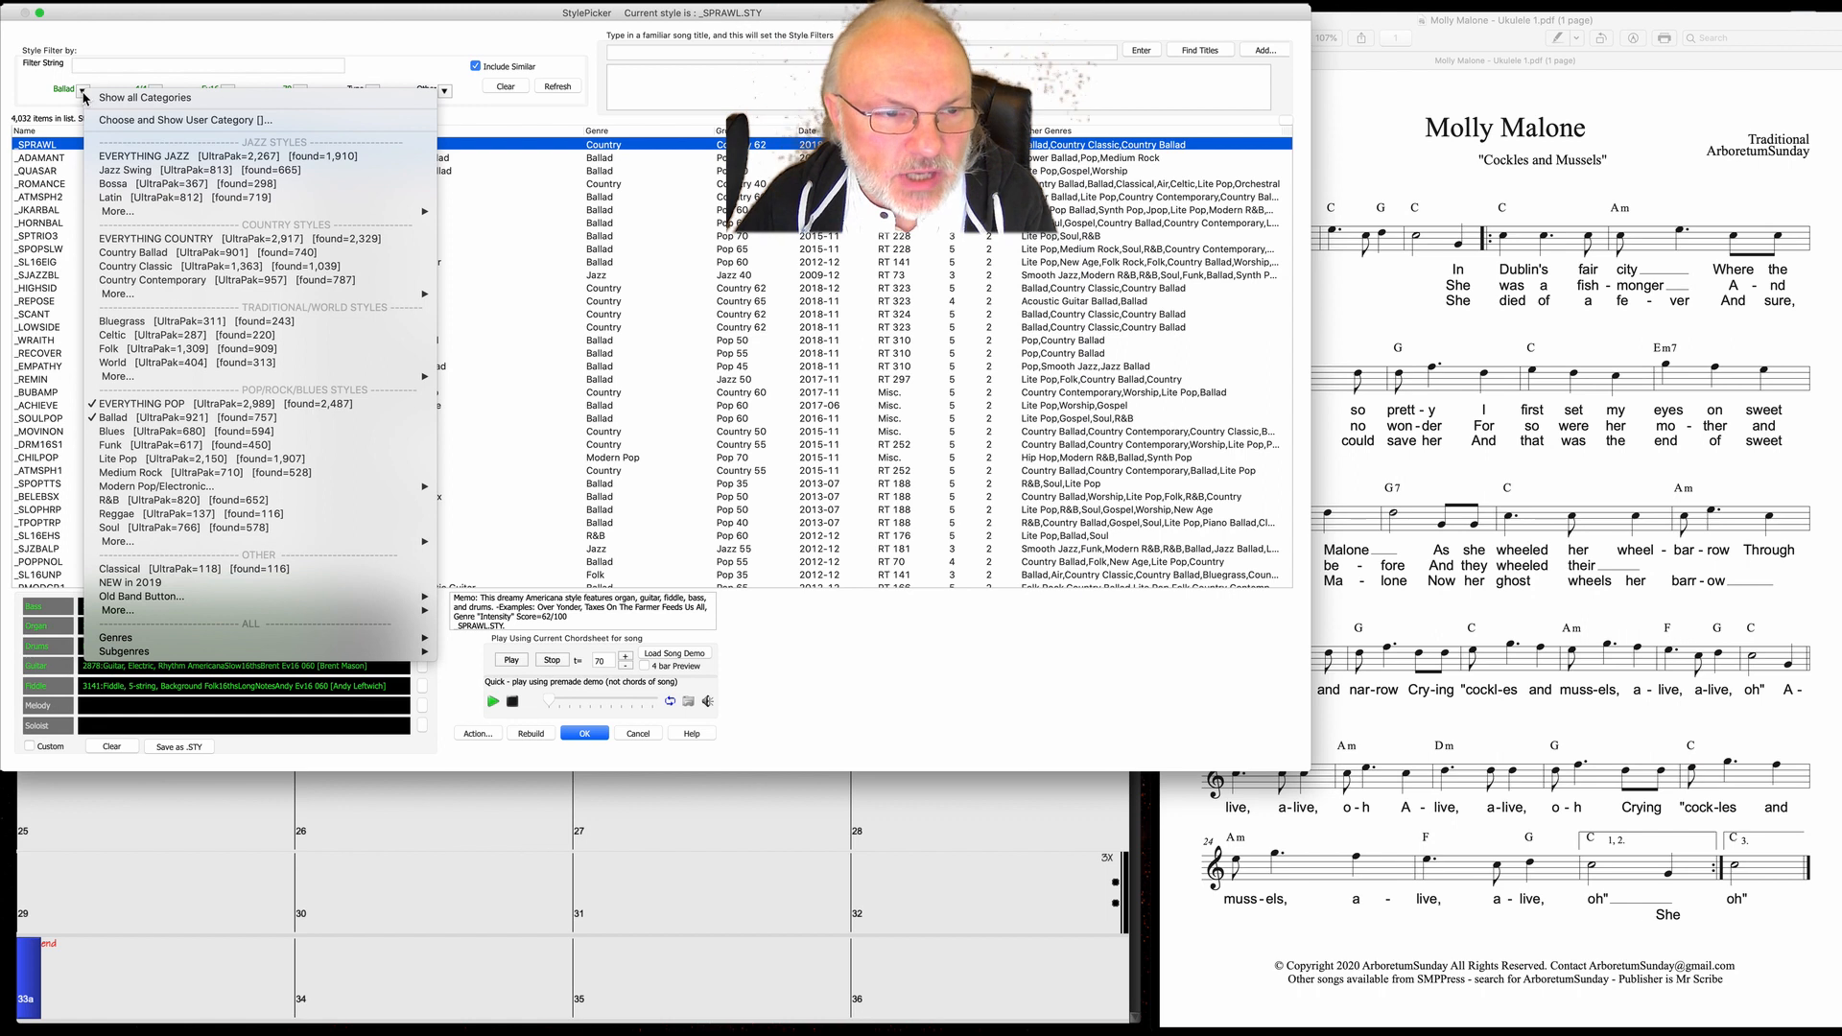
{"action": "left_click", "coordinate": [125, 336]}
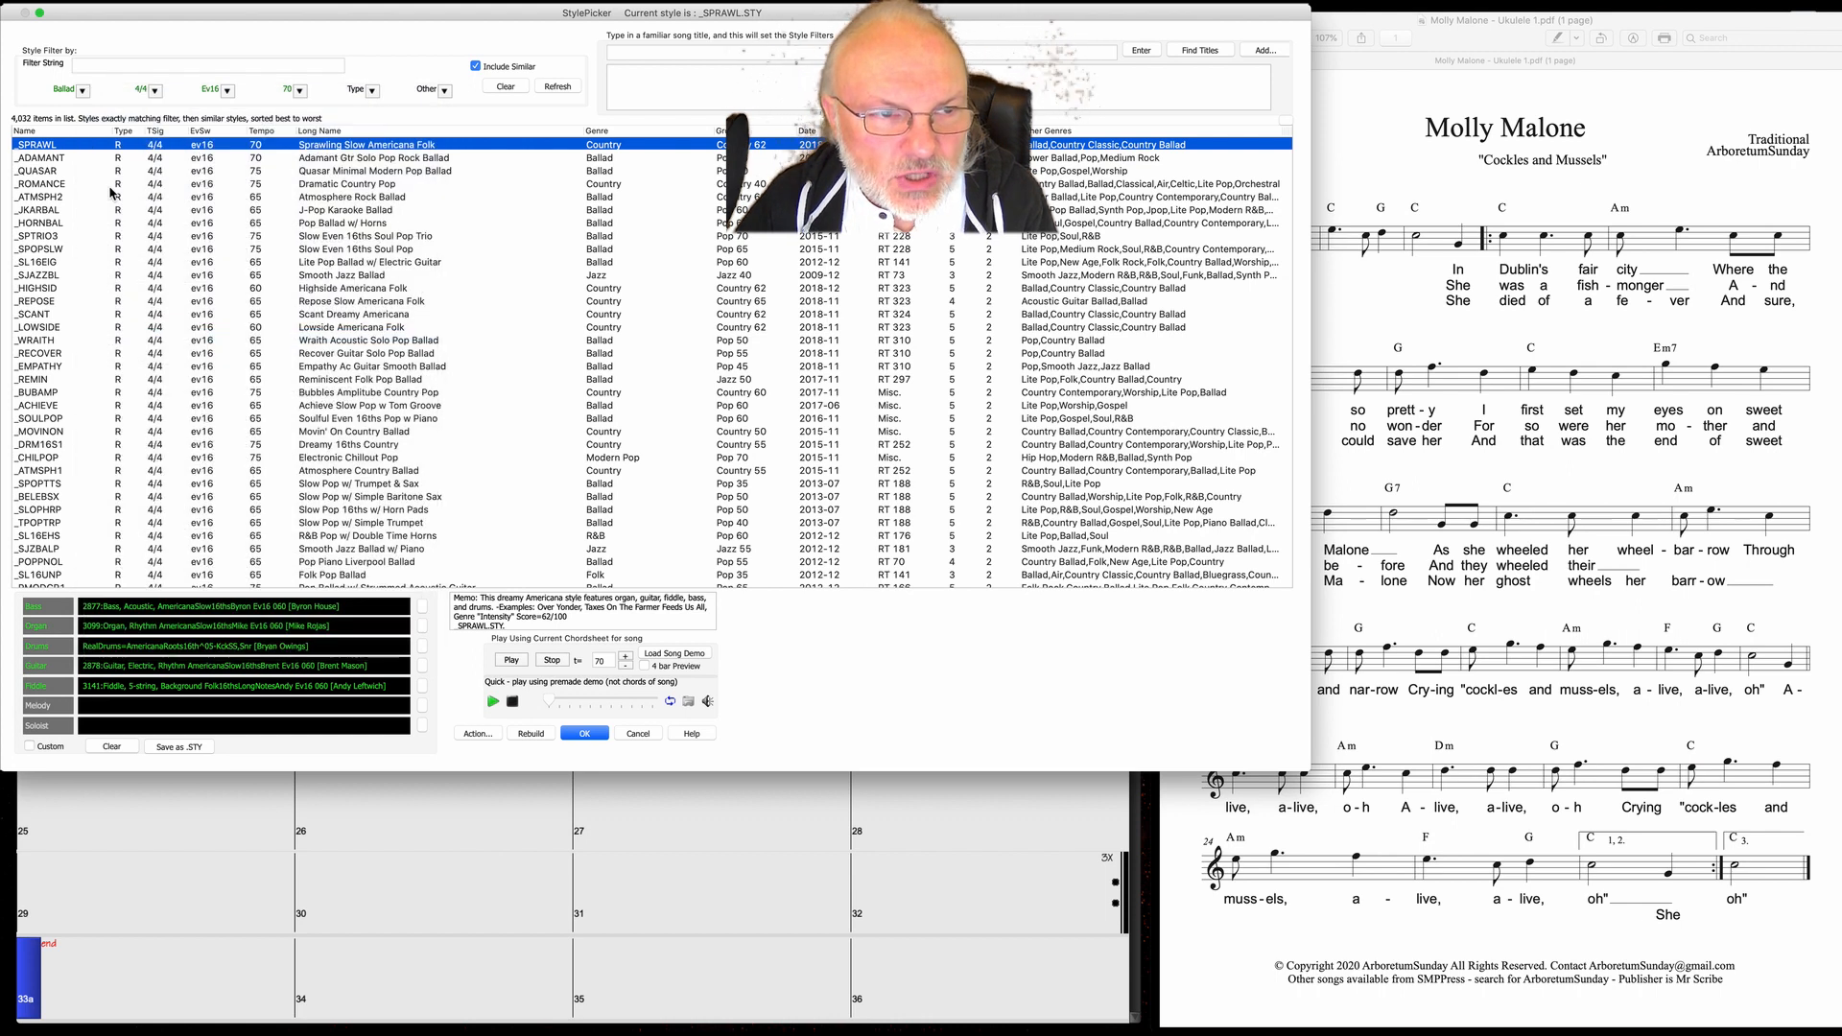
Filter the style list to the 3/4 time signature, including compatible 9/8 styles
{"action": "left_click", "coordinate": [154, 91]}
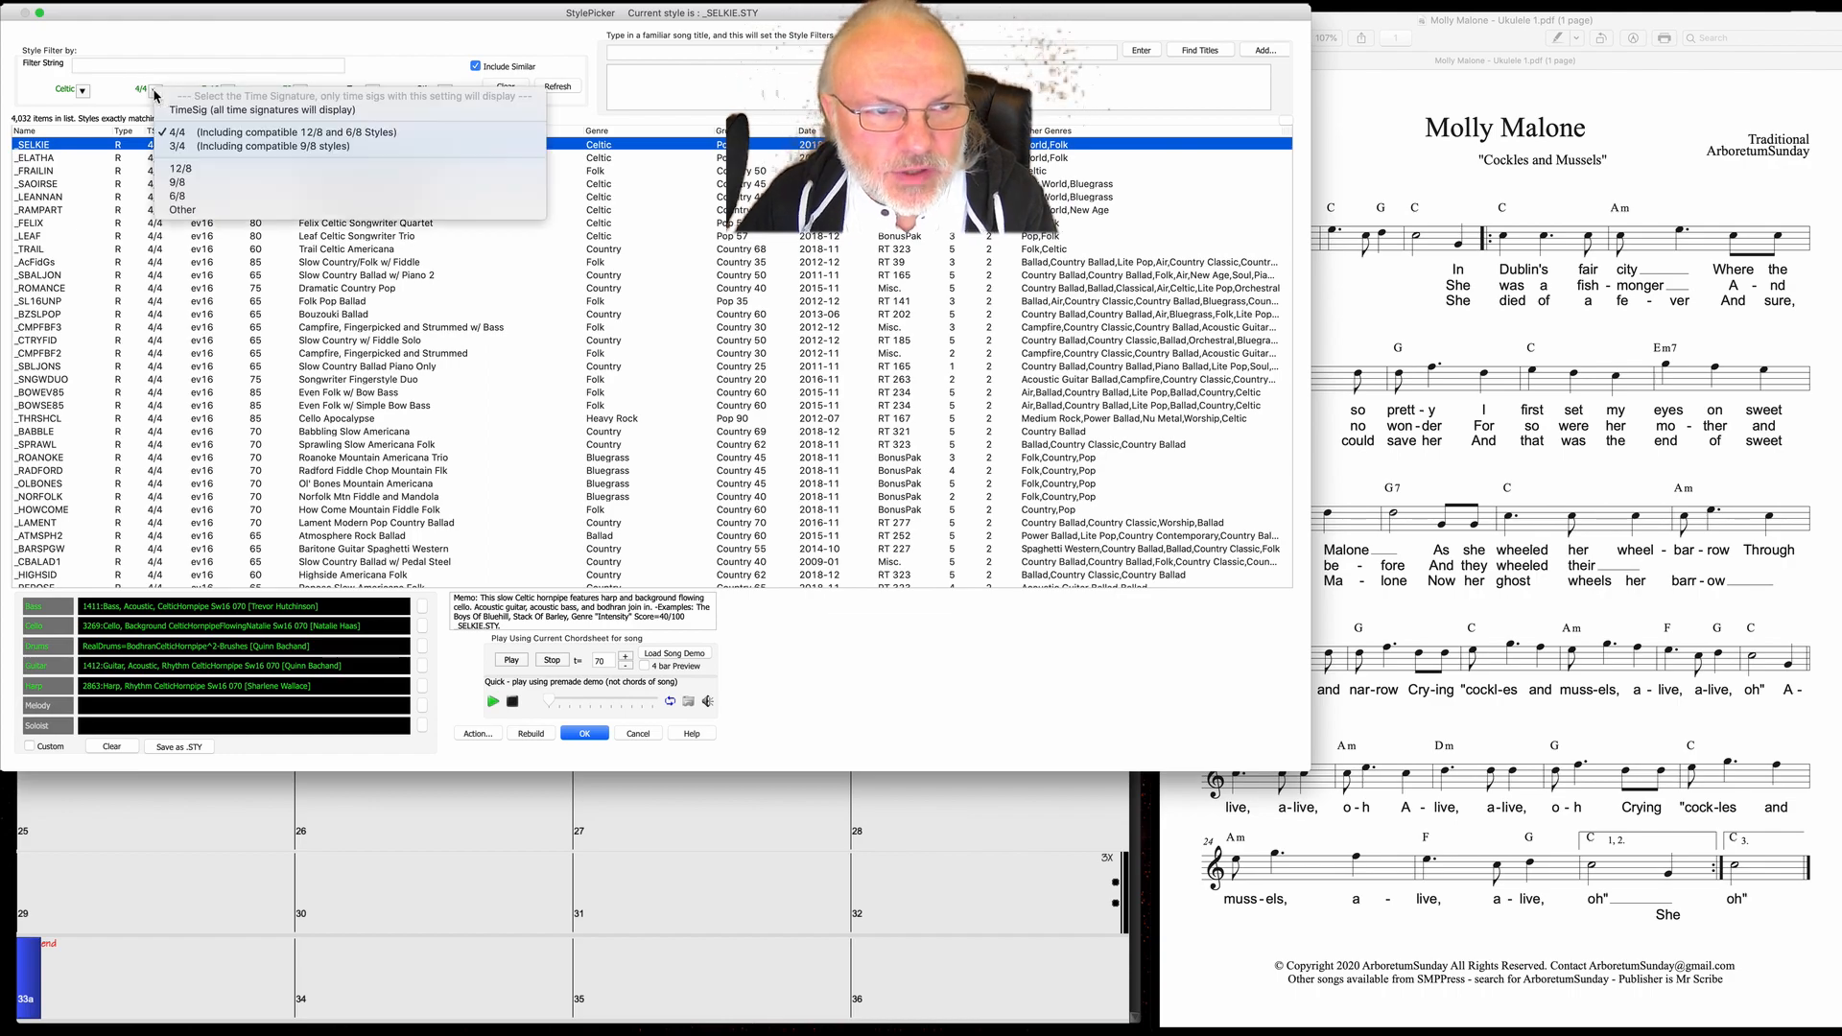
{"action": "left_click", "coordinate": [136, 86]}
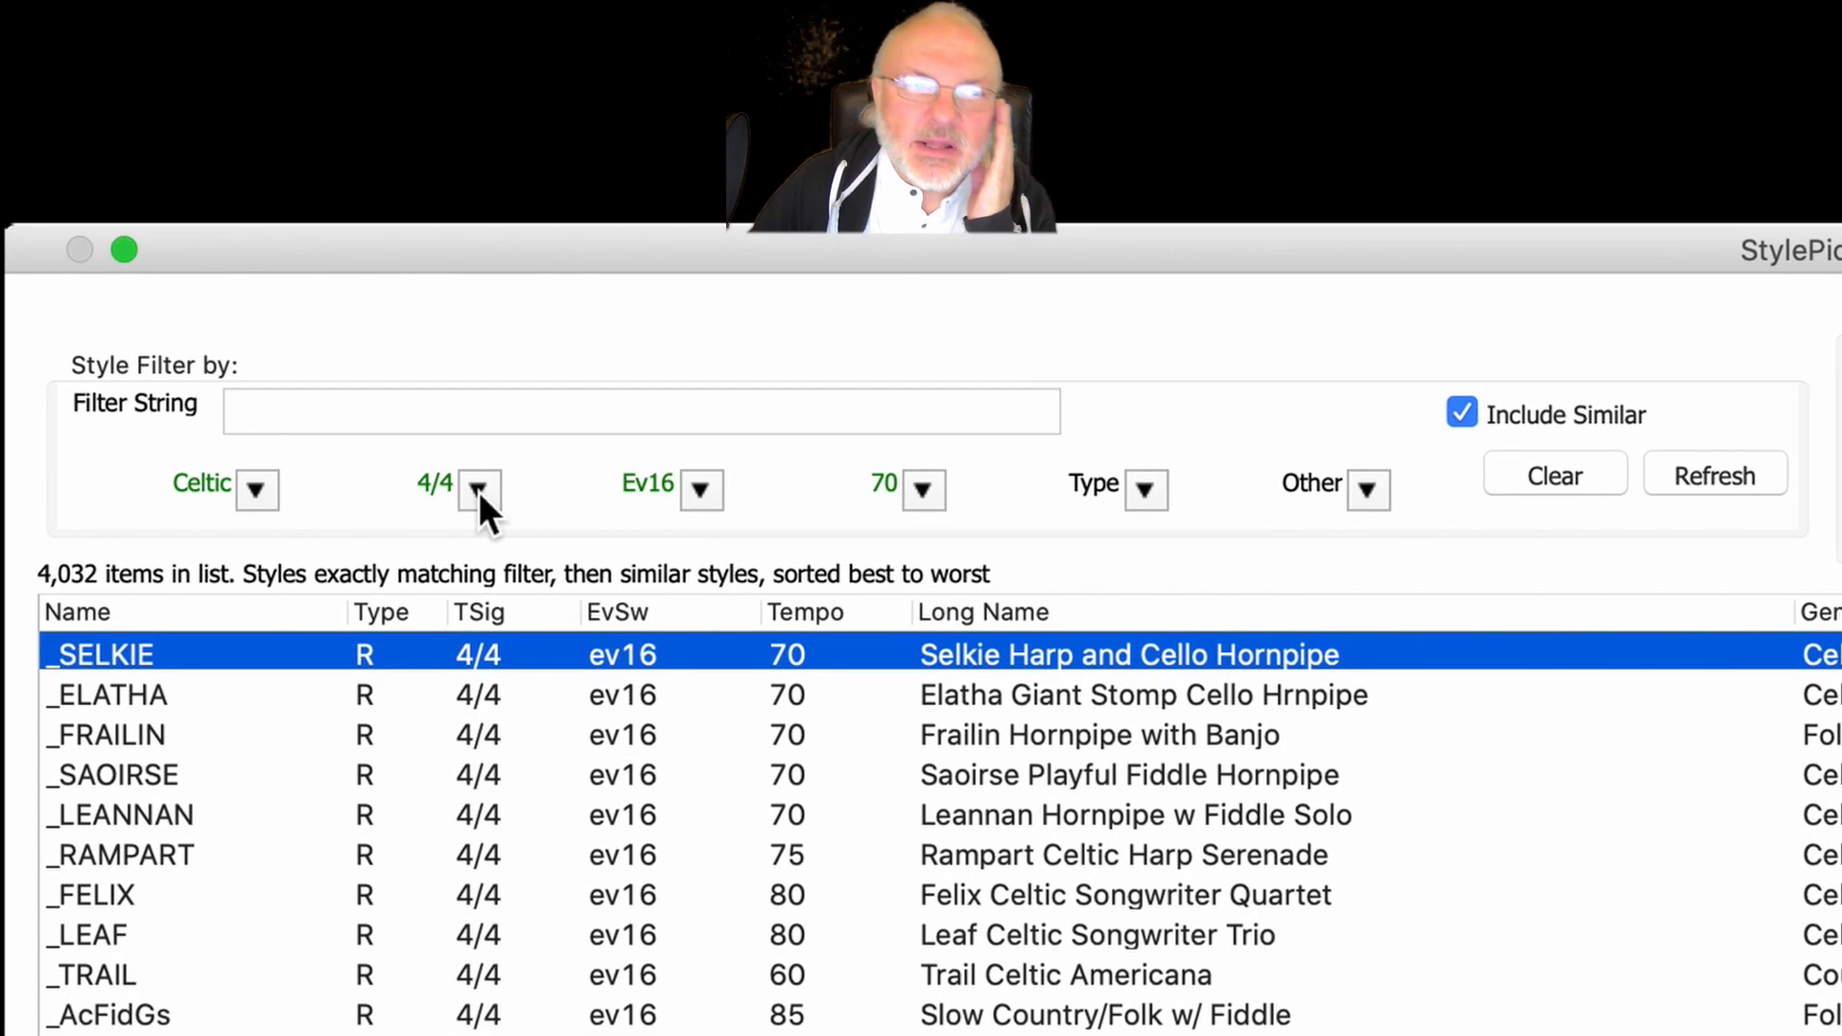
{"action": "left_click", "coordinate": [480, 491]}
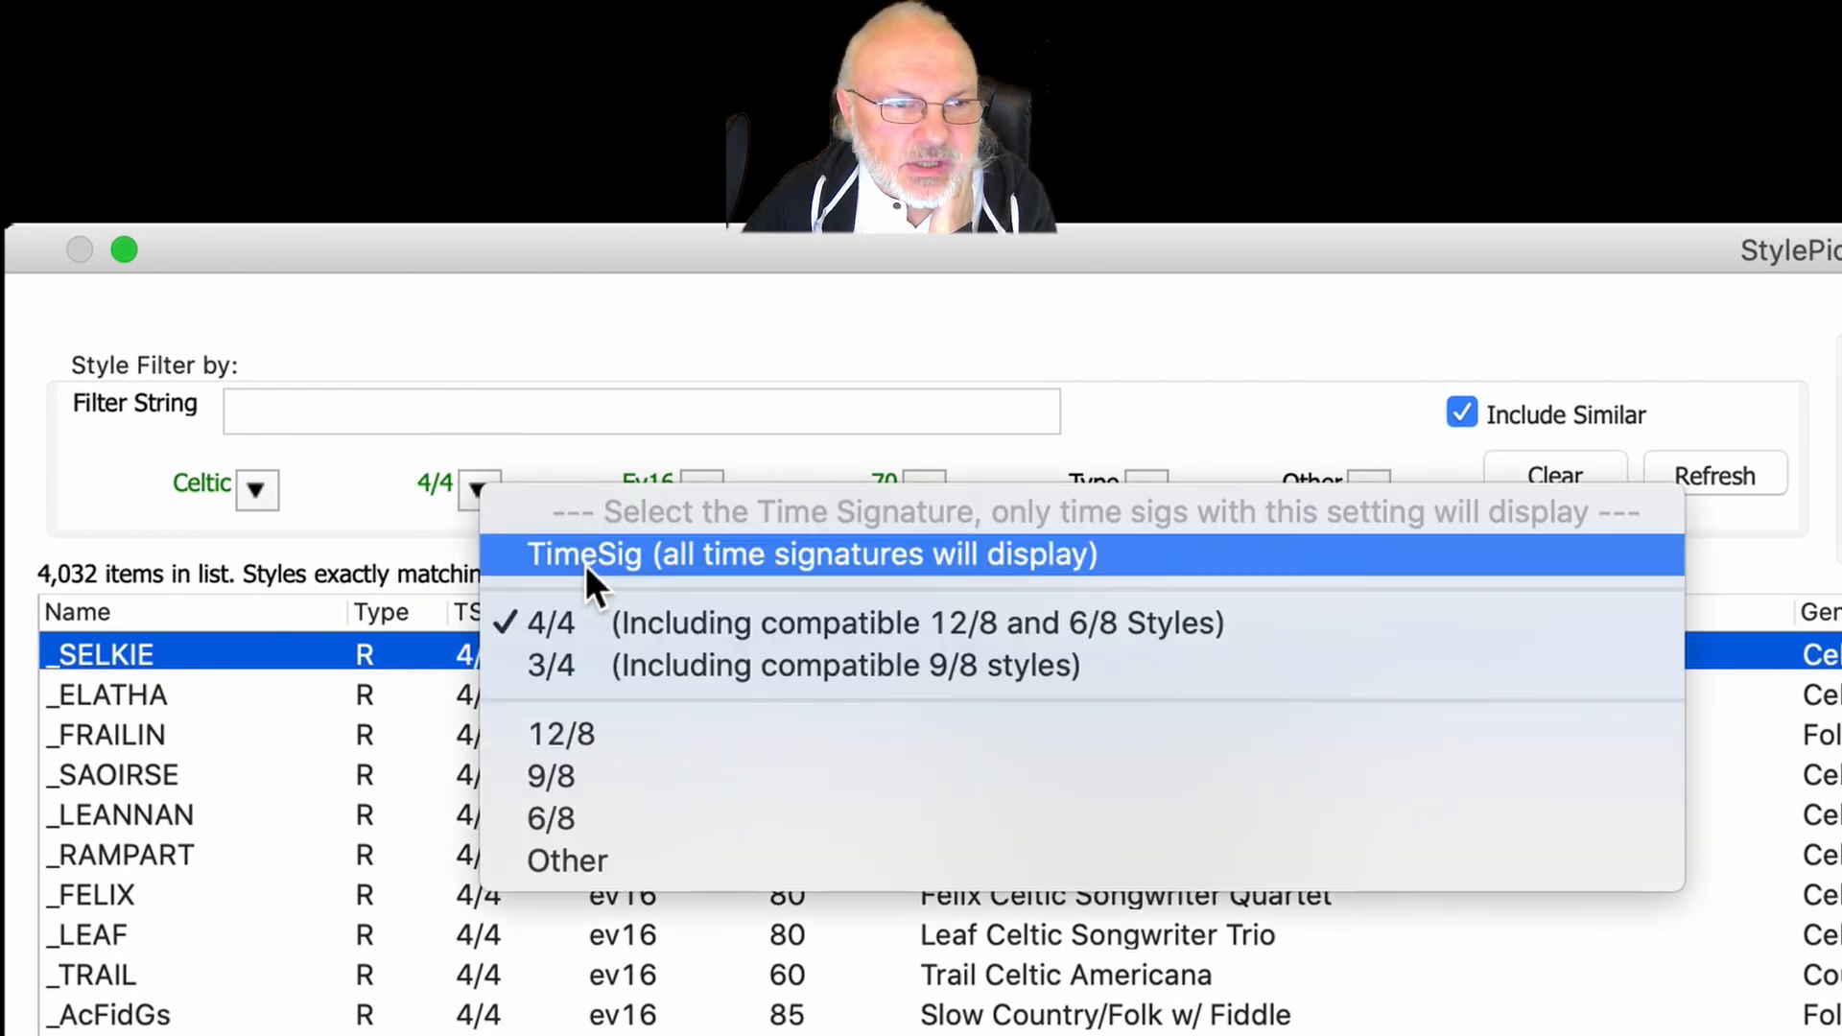
{"action": "left_click", "coordinate": [637, 666]}
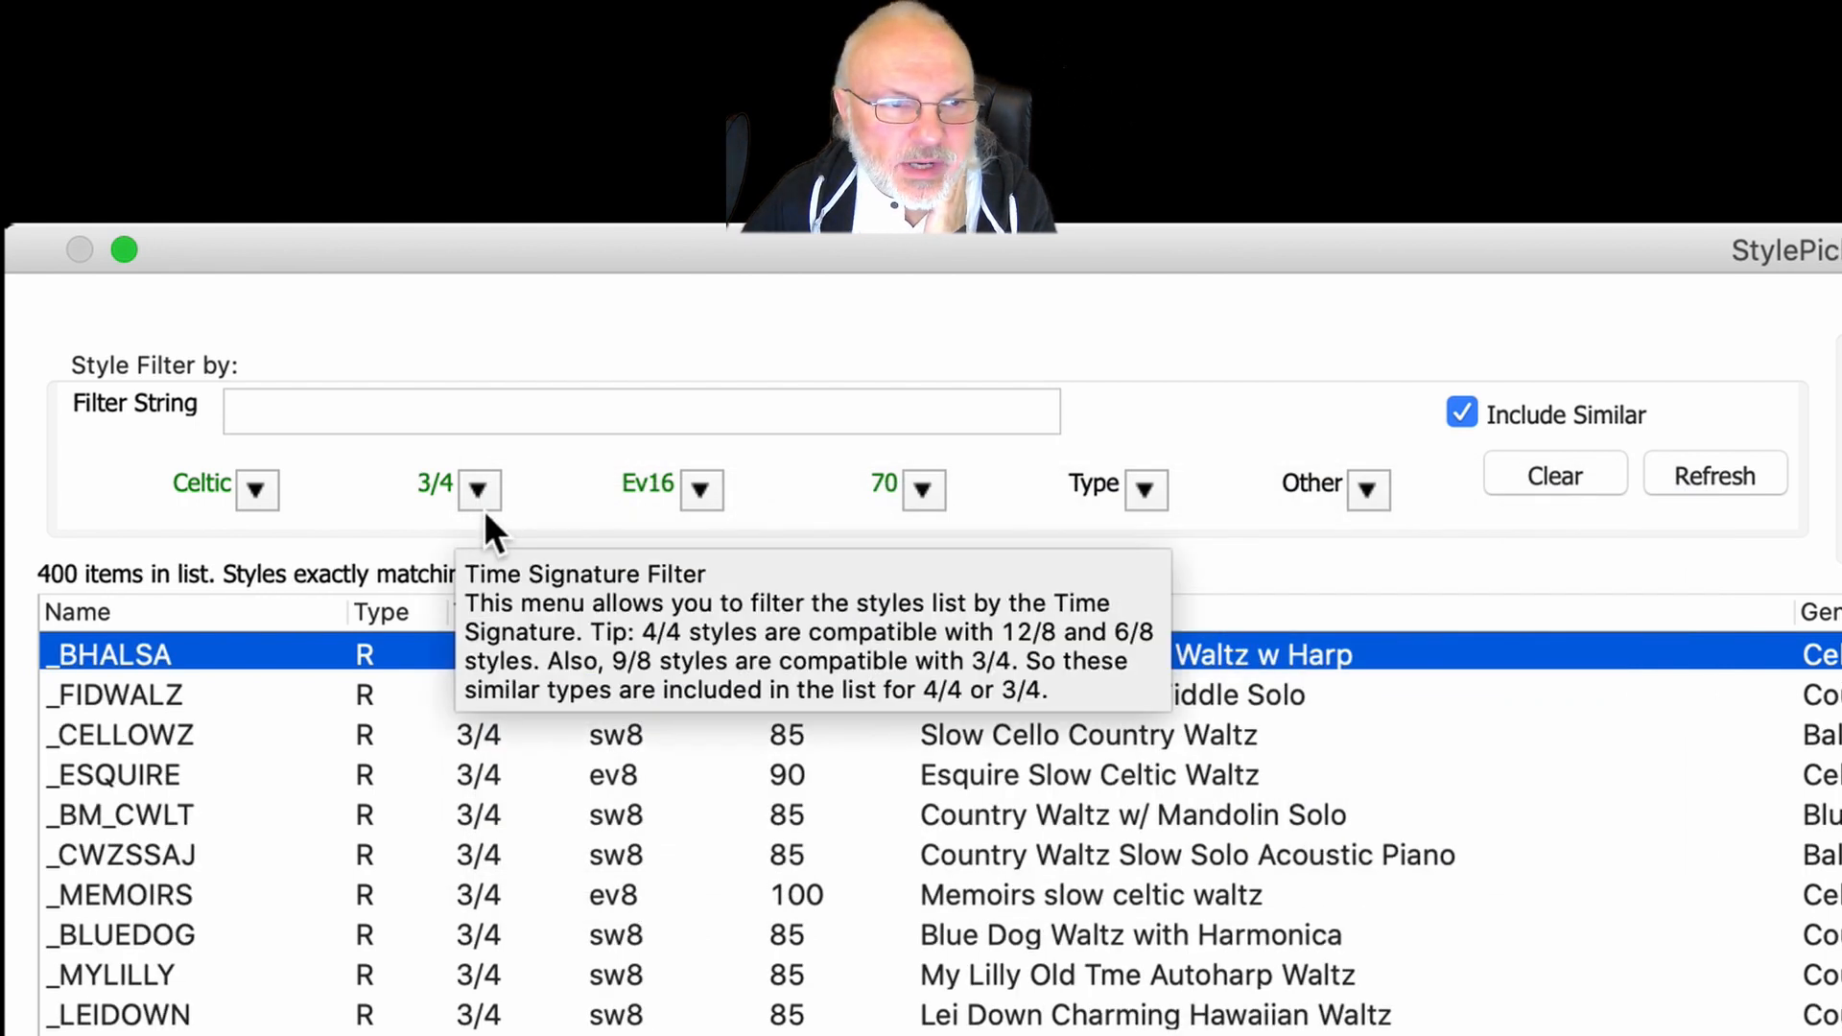
Set the style list's feel filter to Ev8 (Even 8ths)
{"action": "left_click", "coordinate": [700, 489]}
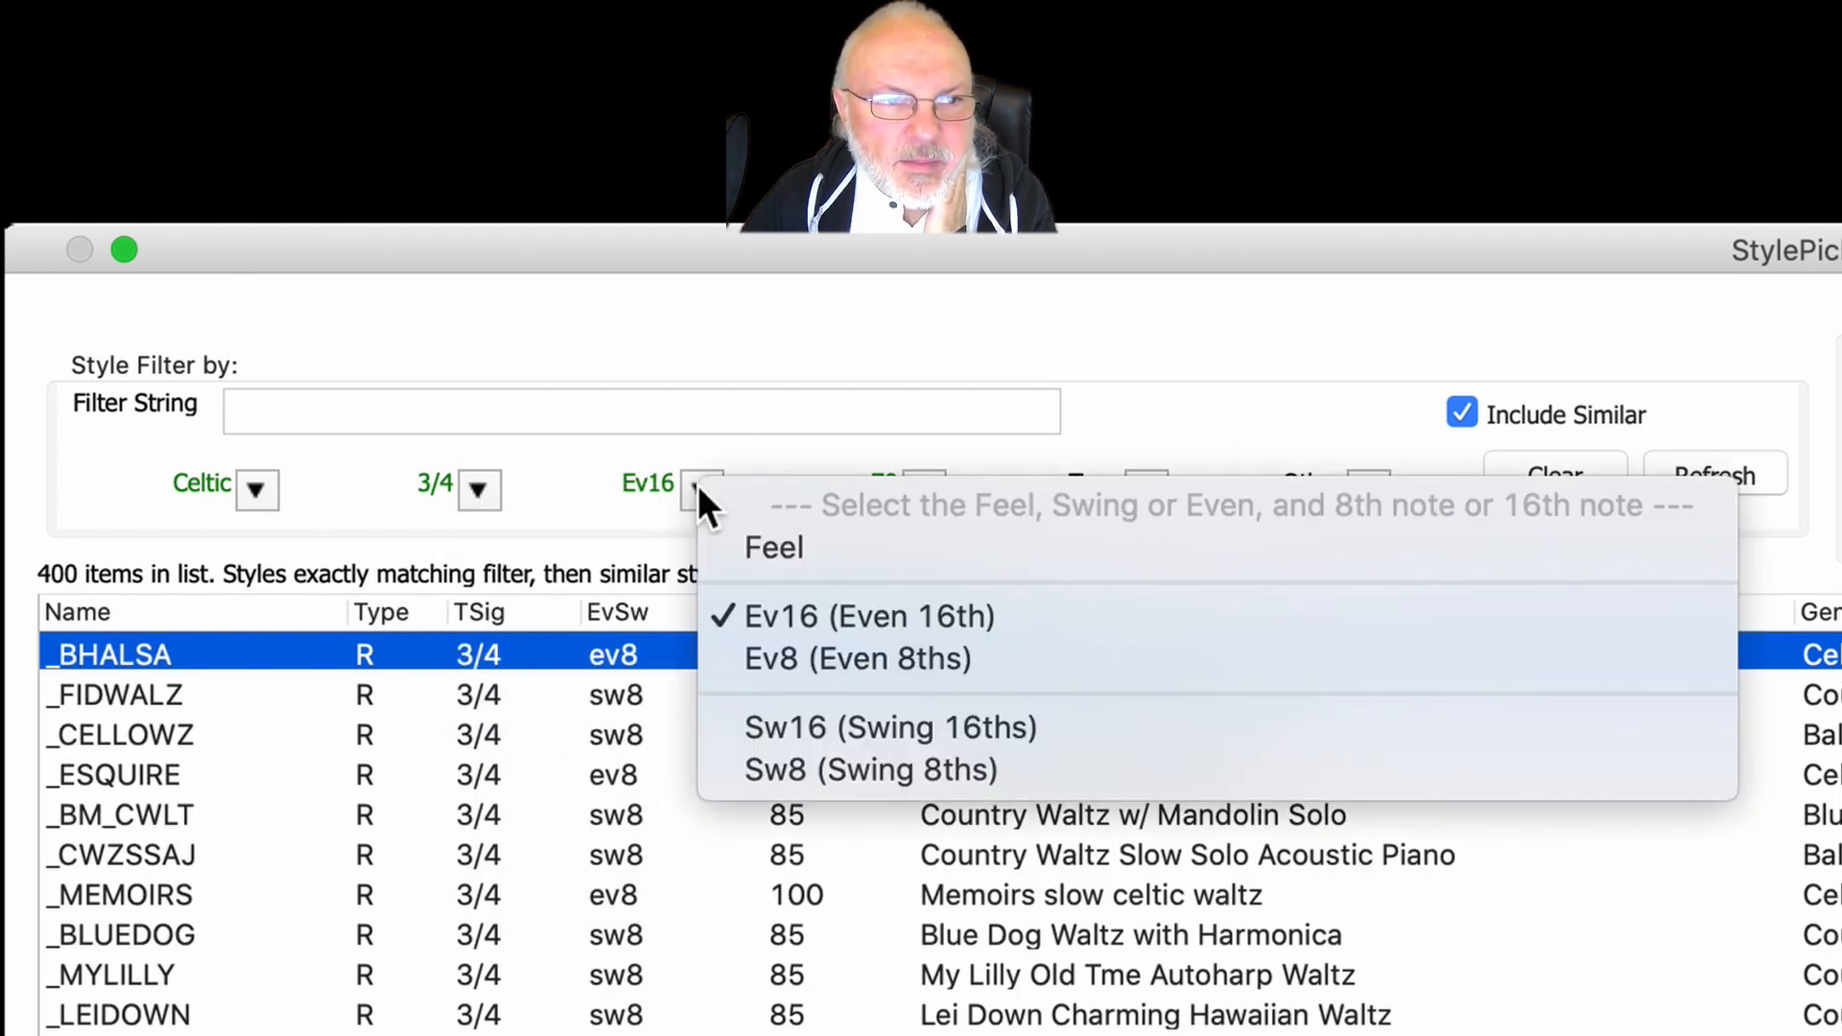
{"action": "left_click", "coordinate": [826, 655]}
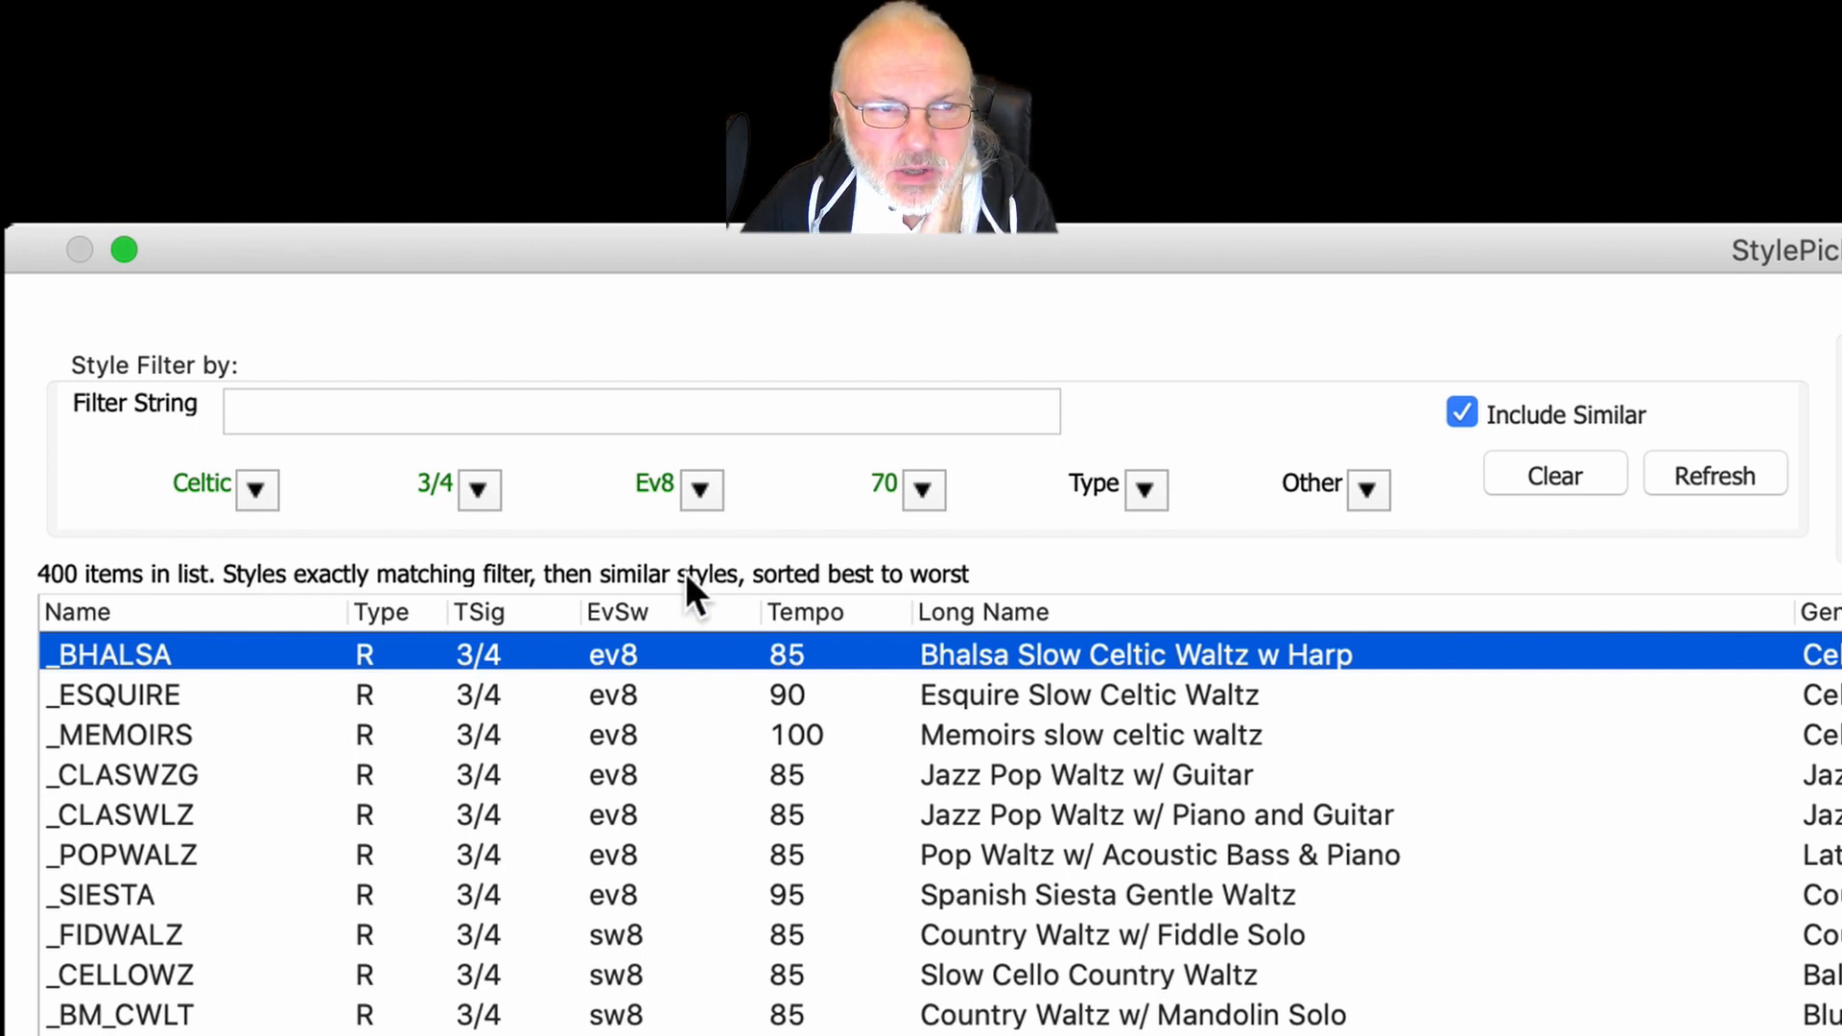
{"action": "left_click", "coordinate": [700, 491]}
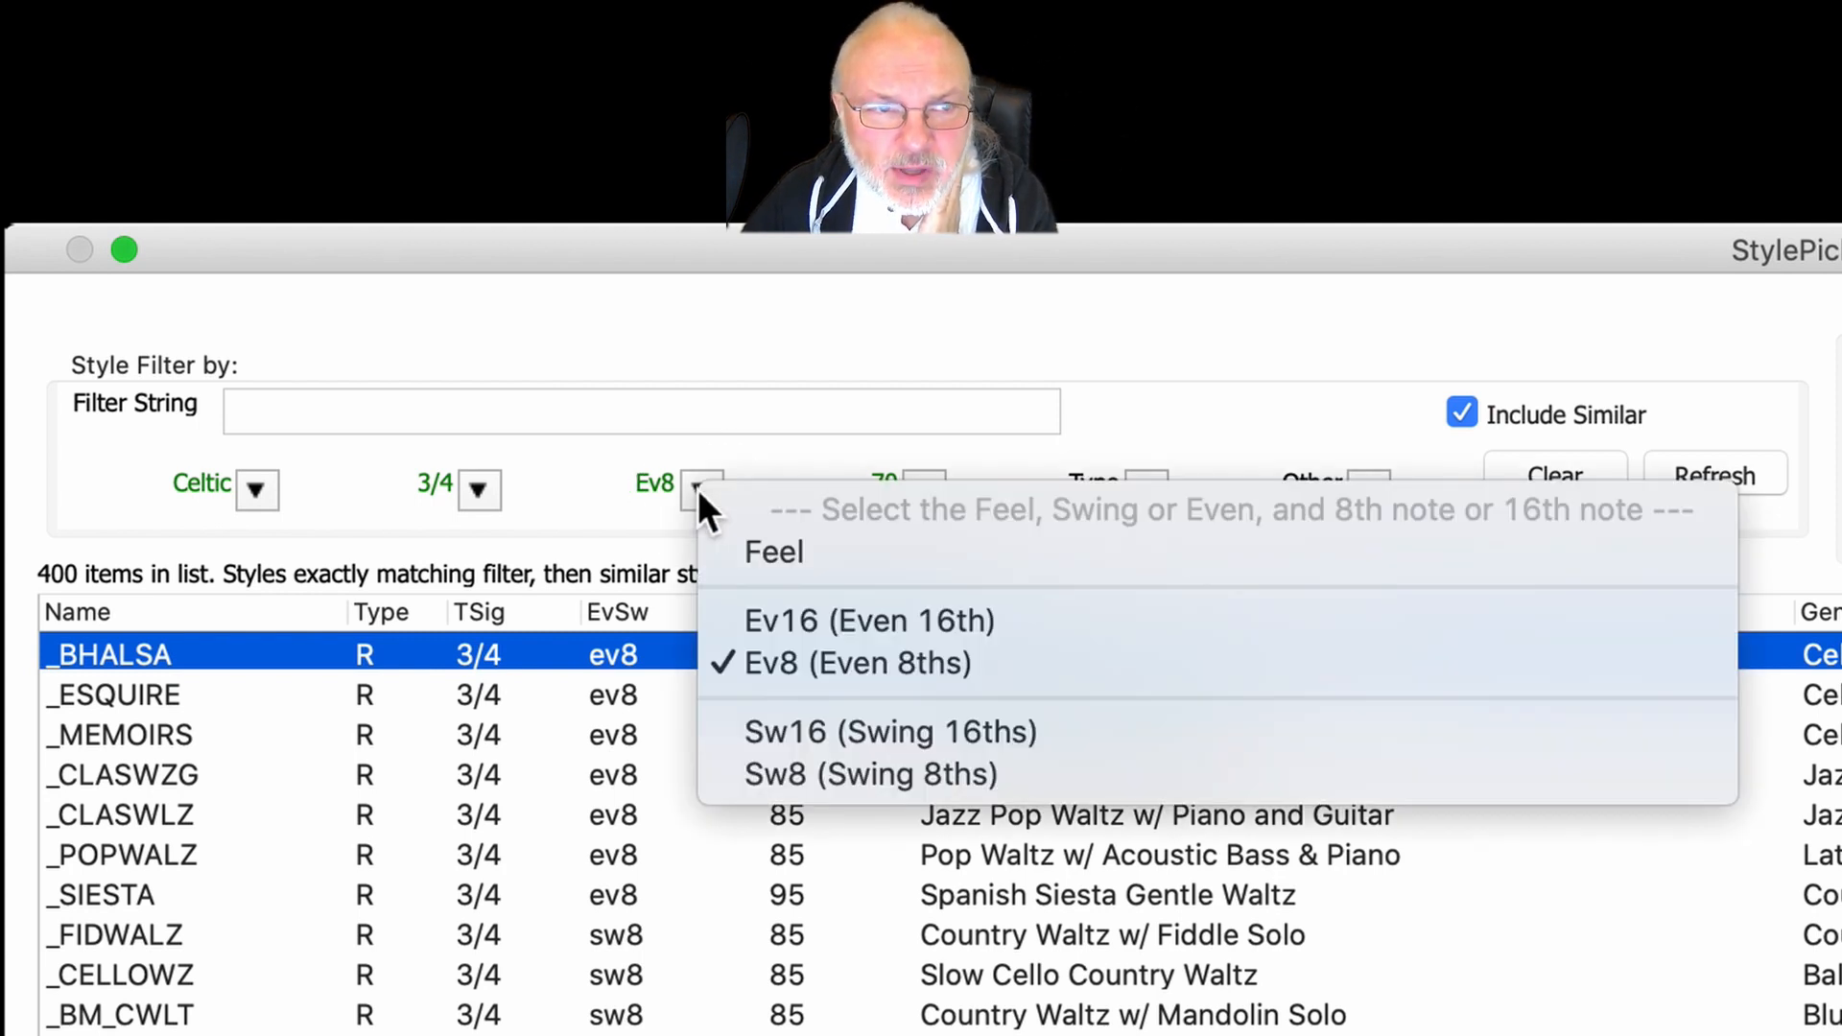
{"action": "left_click", "coordinate": [695, 486]}
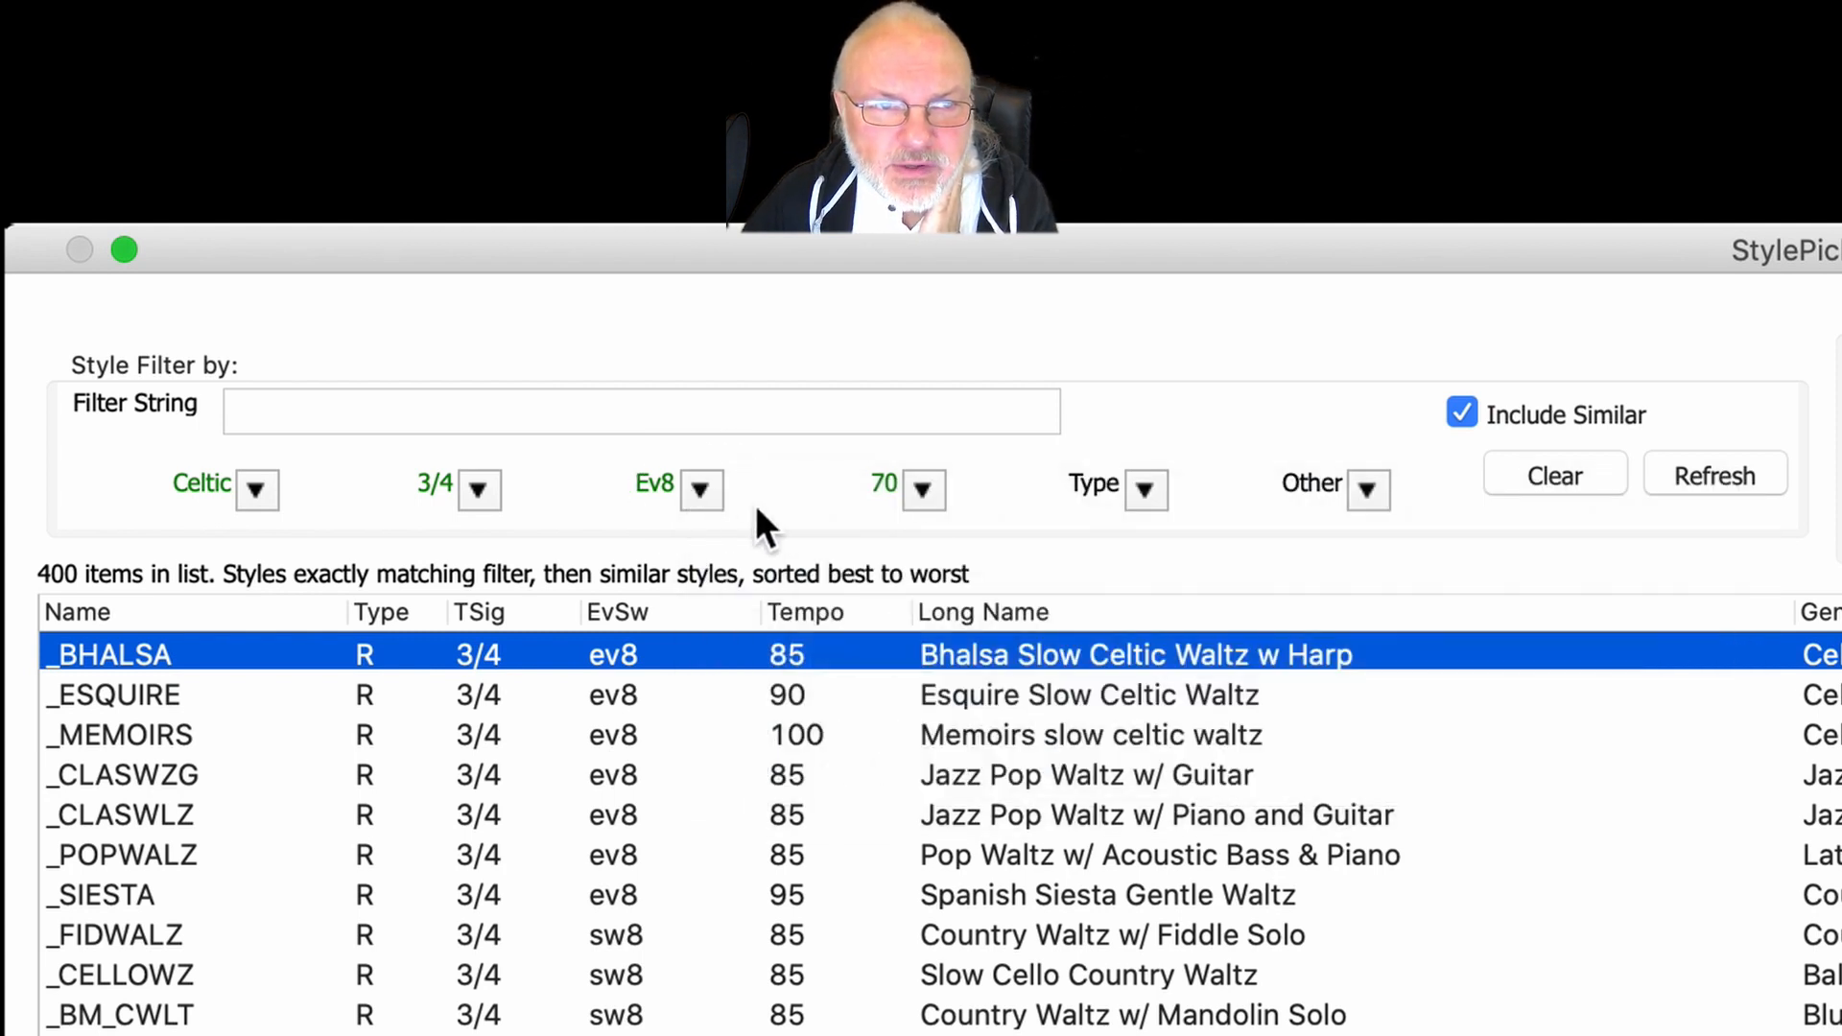
Filter the styles to a tempo of 110 and the type Real (no MIDI)
{"action": "left_click", "coordinate": [924, 489]}
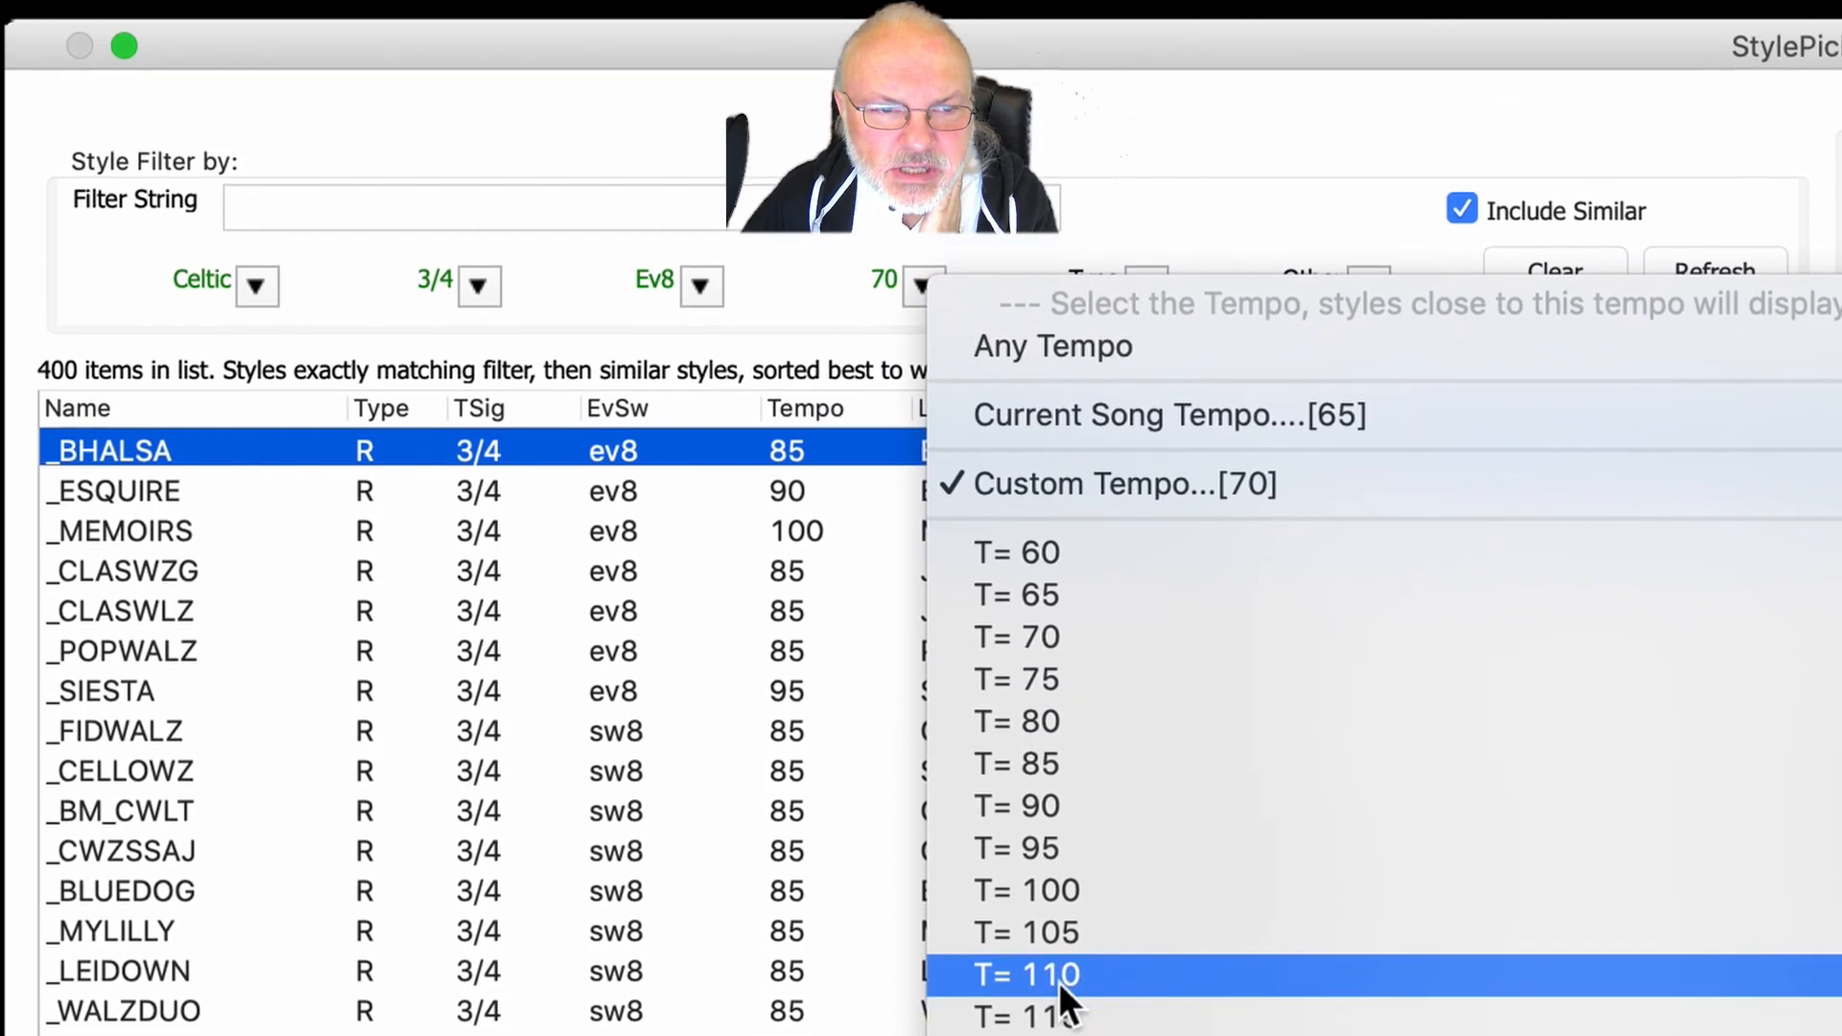
{"action": "left_click", "coordinate": [1057, 975]}
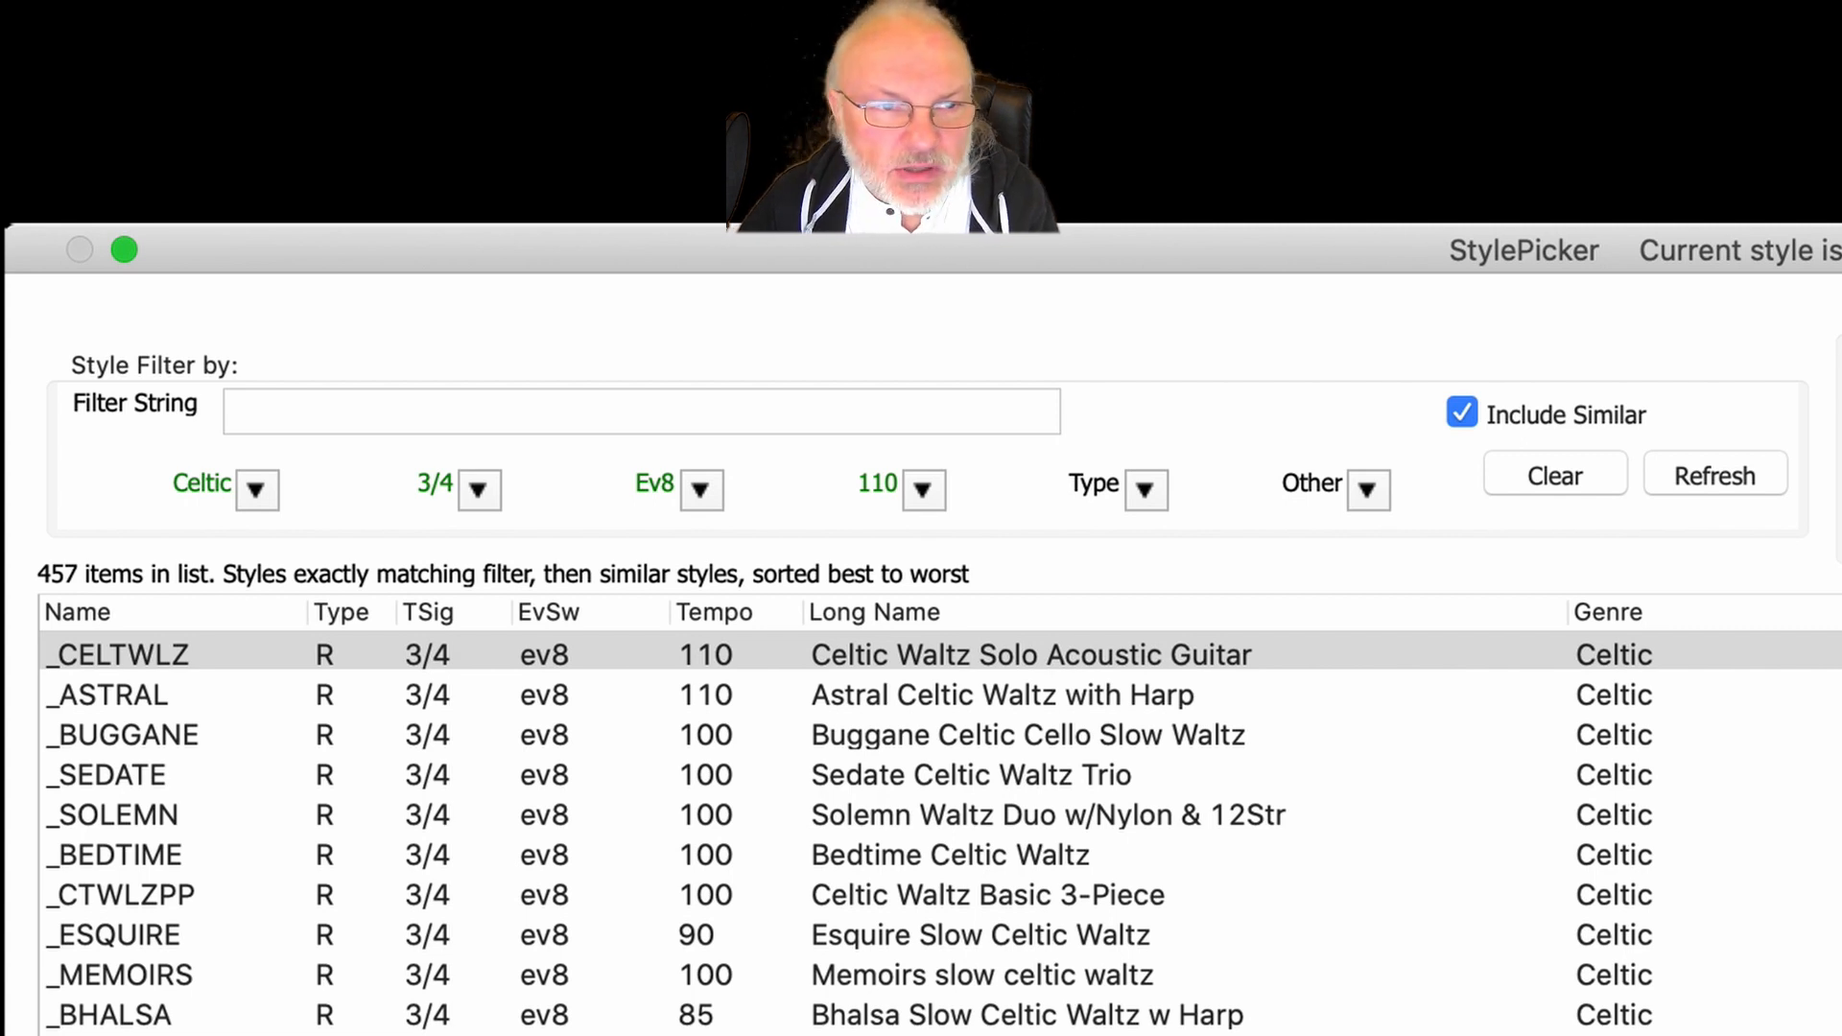
{"action": "left_click", "coordinate": [1142, 494]}
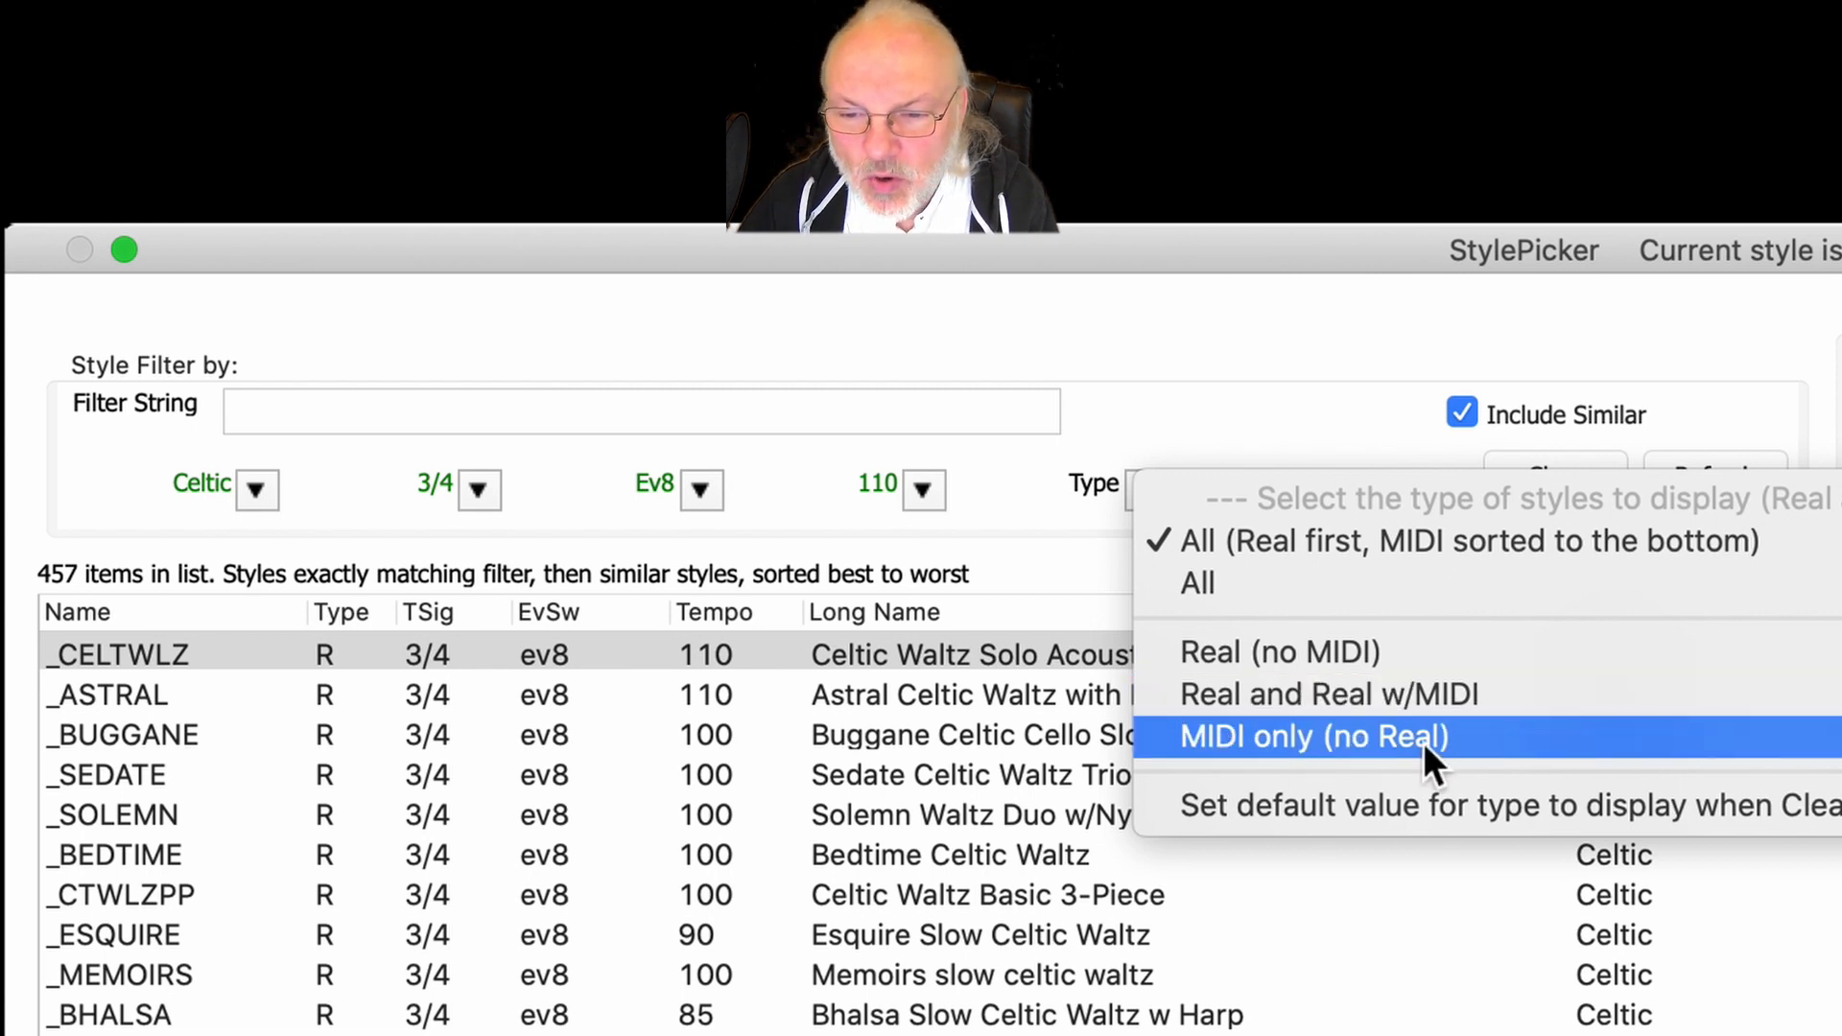
{"action": "left_click", "coordinate": [1199, 648]}
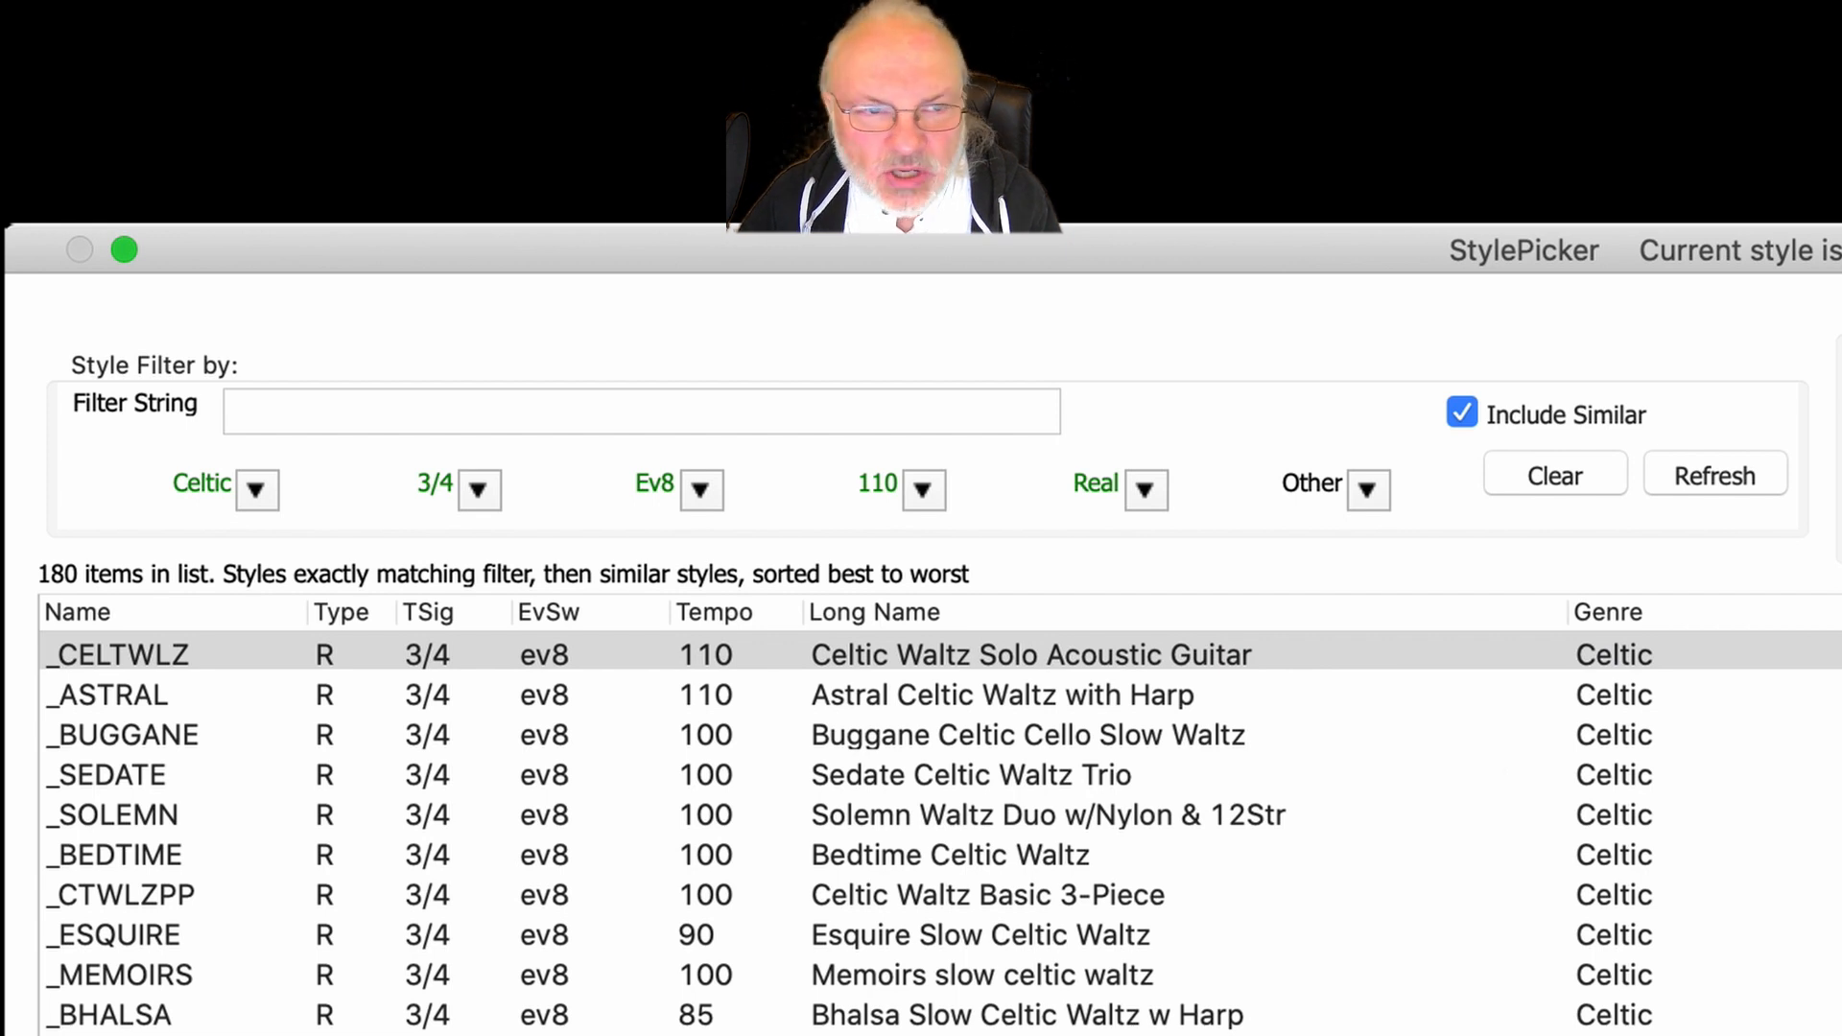
Compare the first three Celtic waltz styles and apply Astral Celtic Waltz with Harp to the song
{"action": "left_click", "coordinate": [908, 654]}
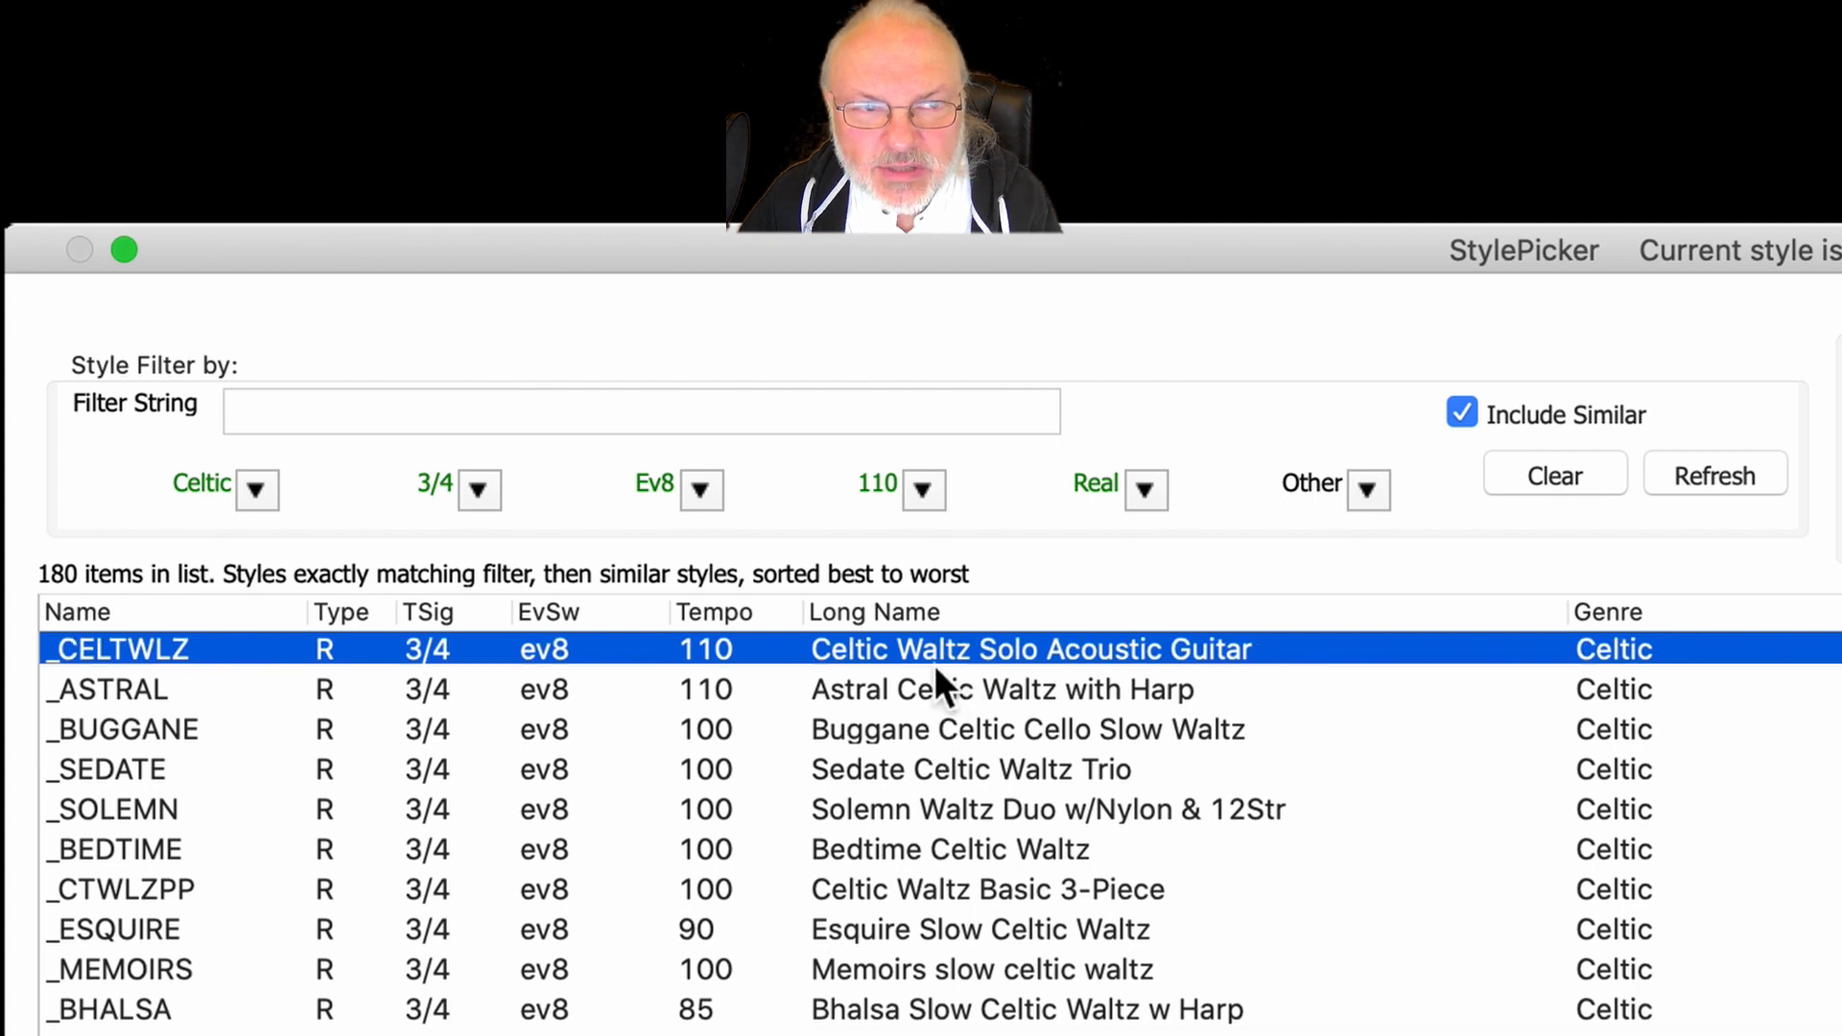
{"action": "left_click", "coordinate": [917, 691]}
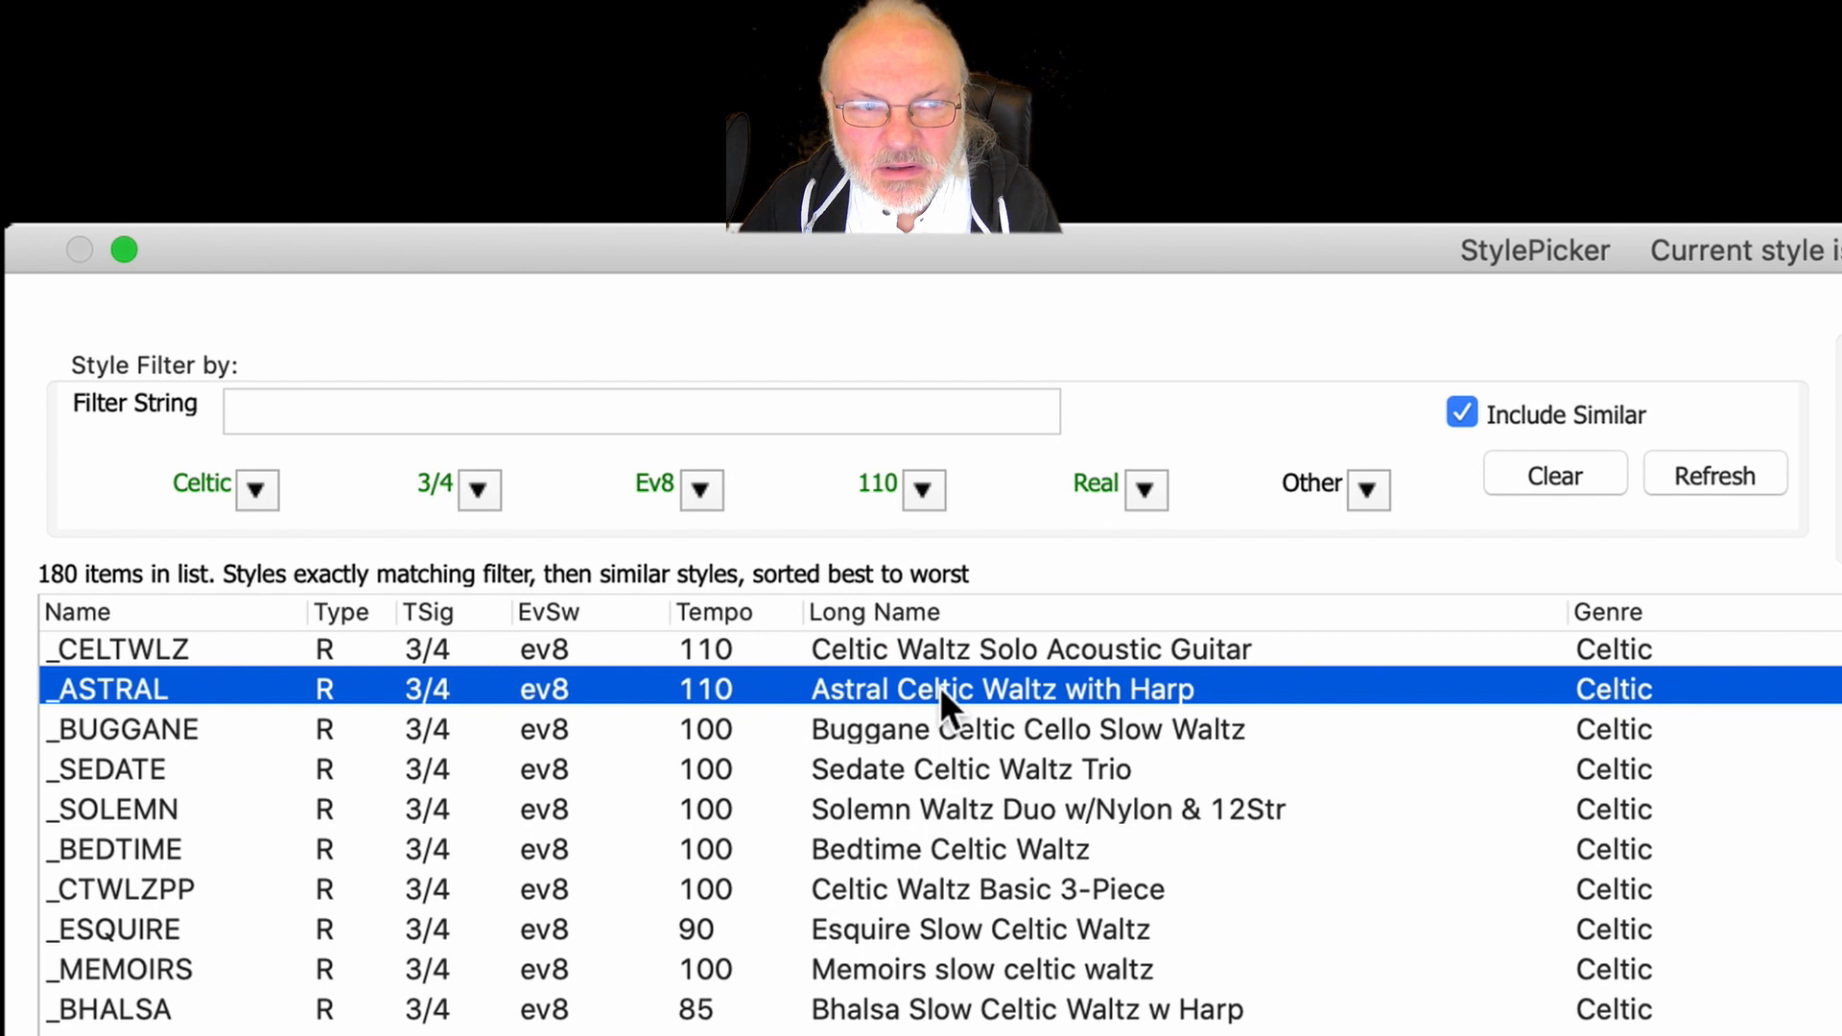
{"action": "left_click", "coordinate": [906, 729]}
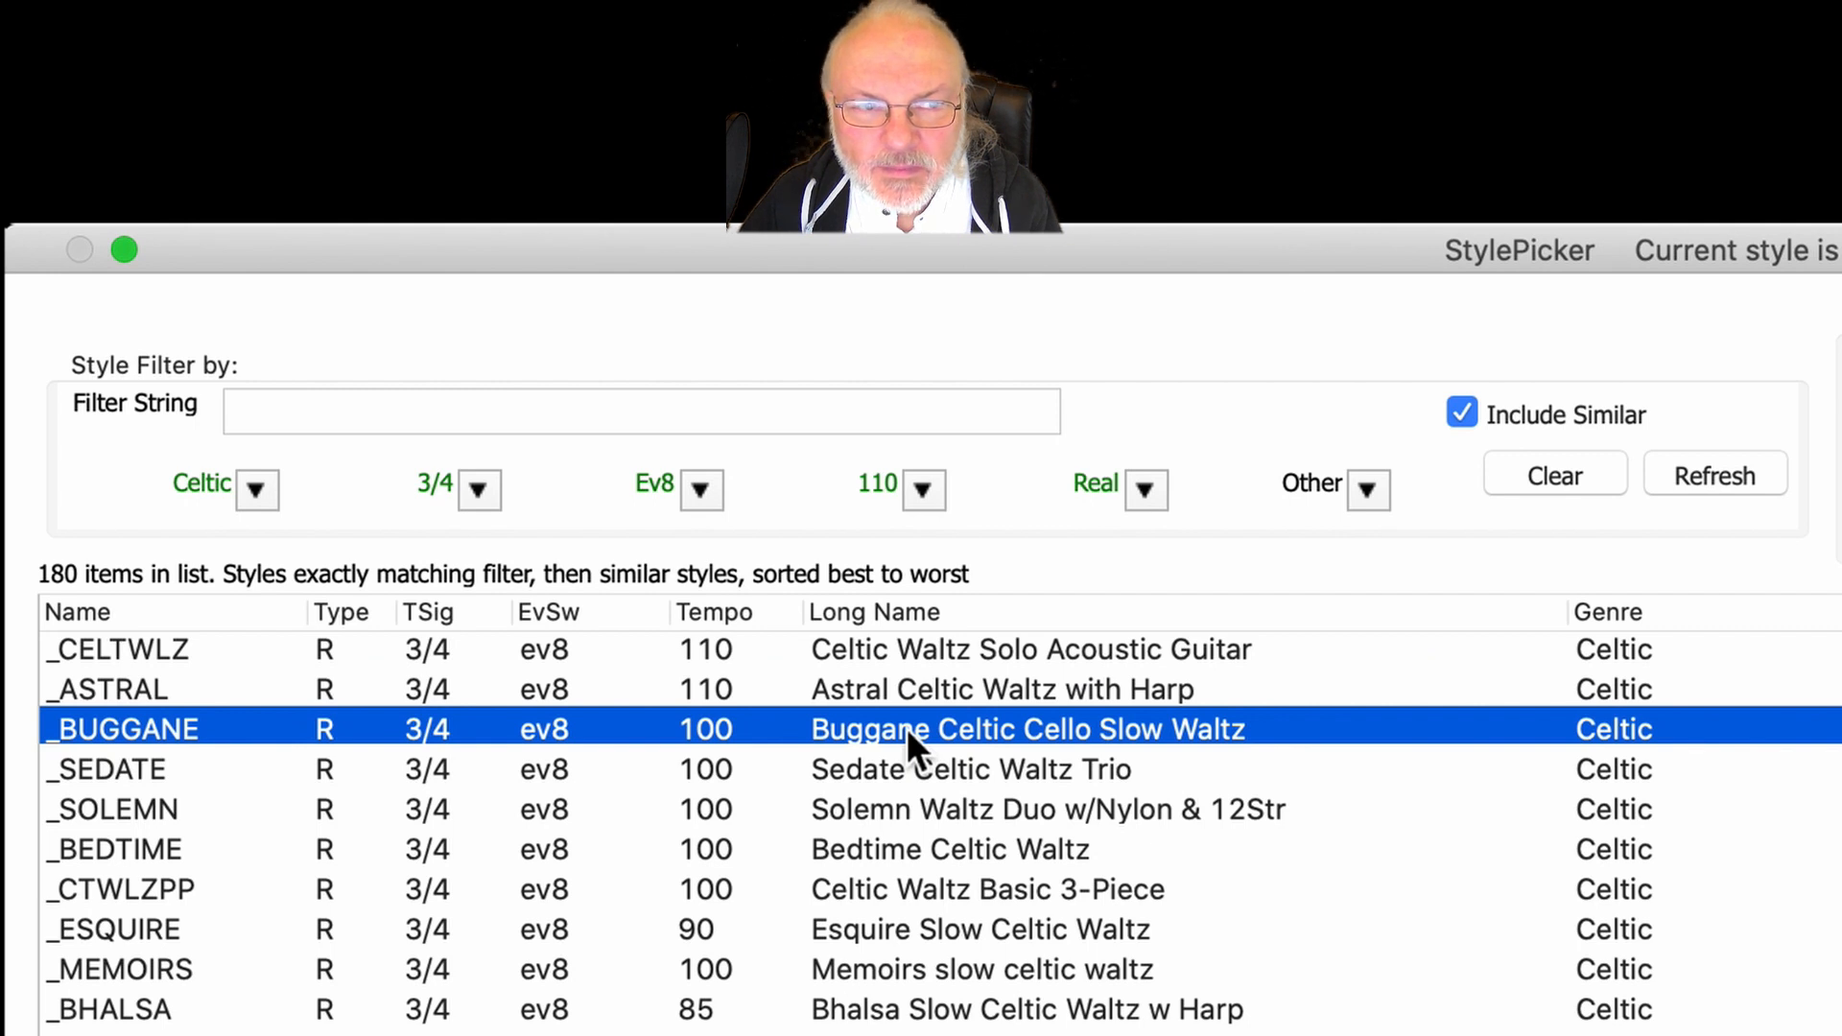
{"action": "left_click", "coordinate": [965, 687]}
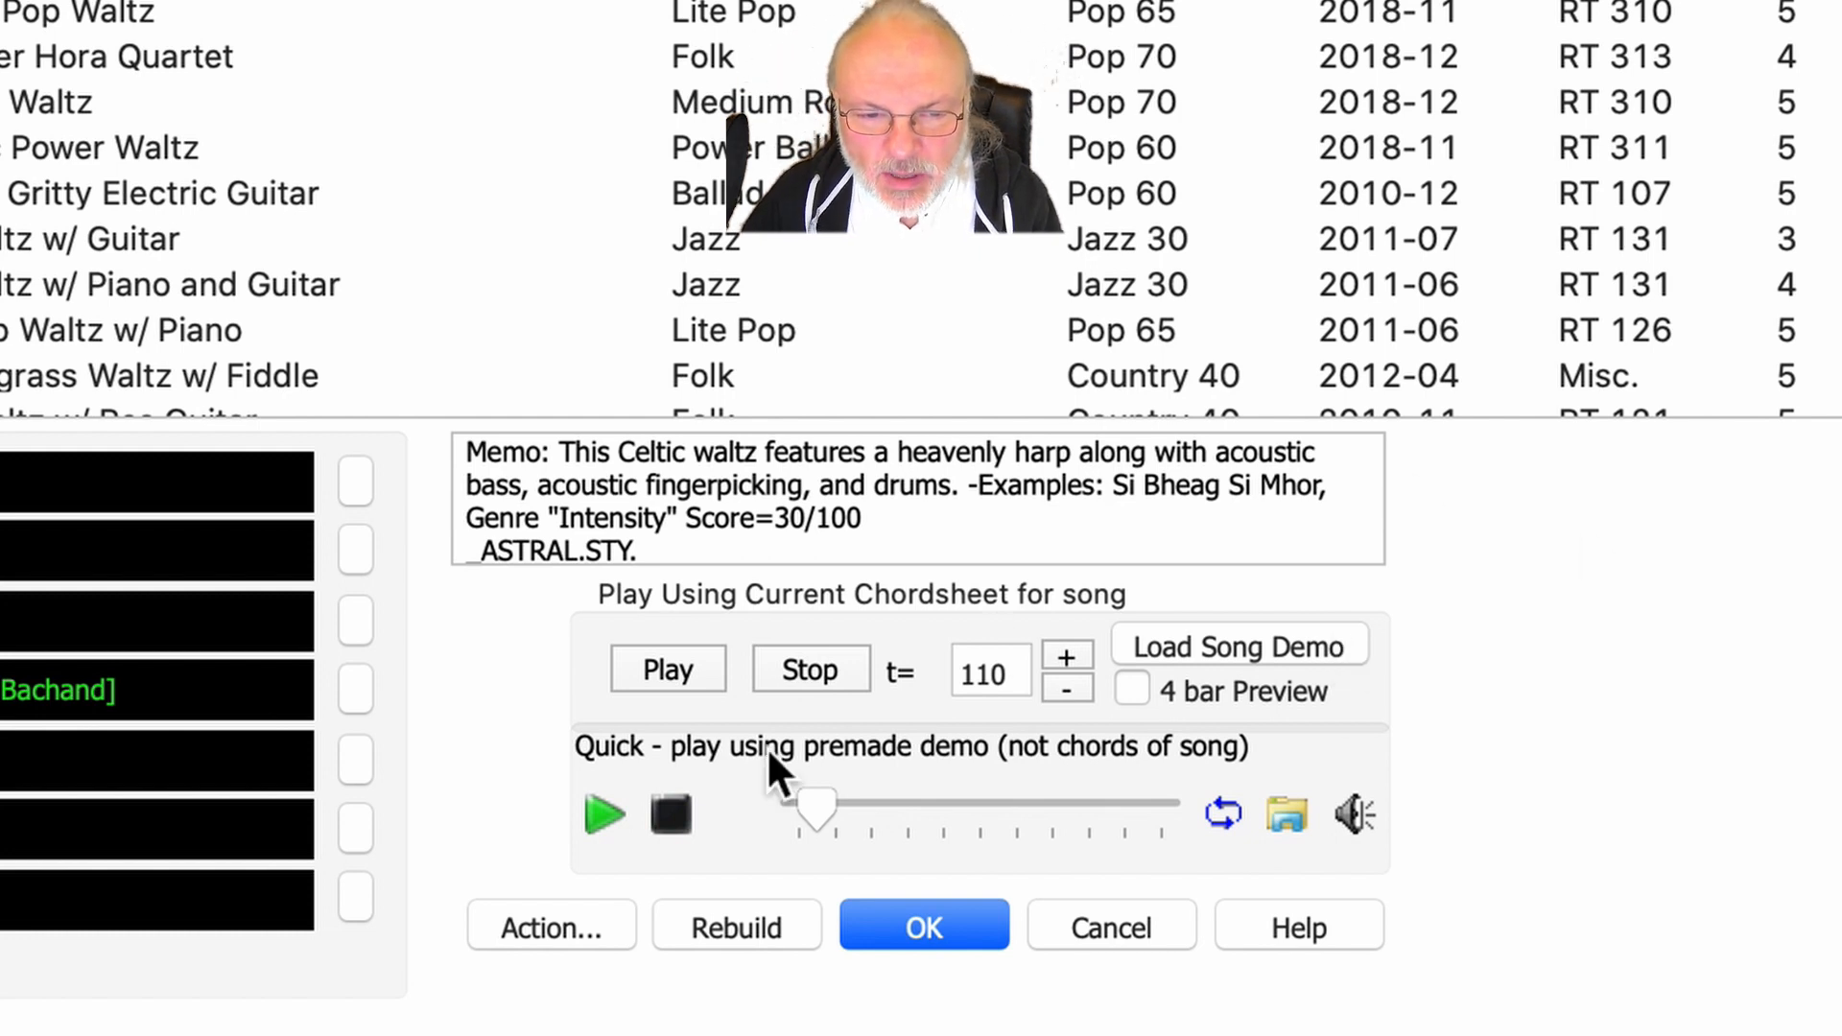
{"action": "left_click", "coordinate": [942, 929]}
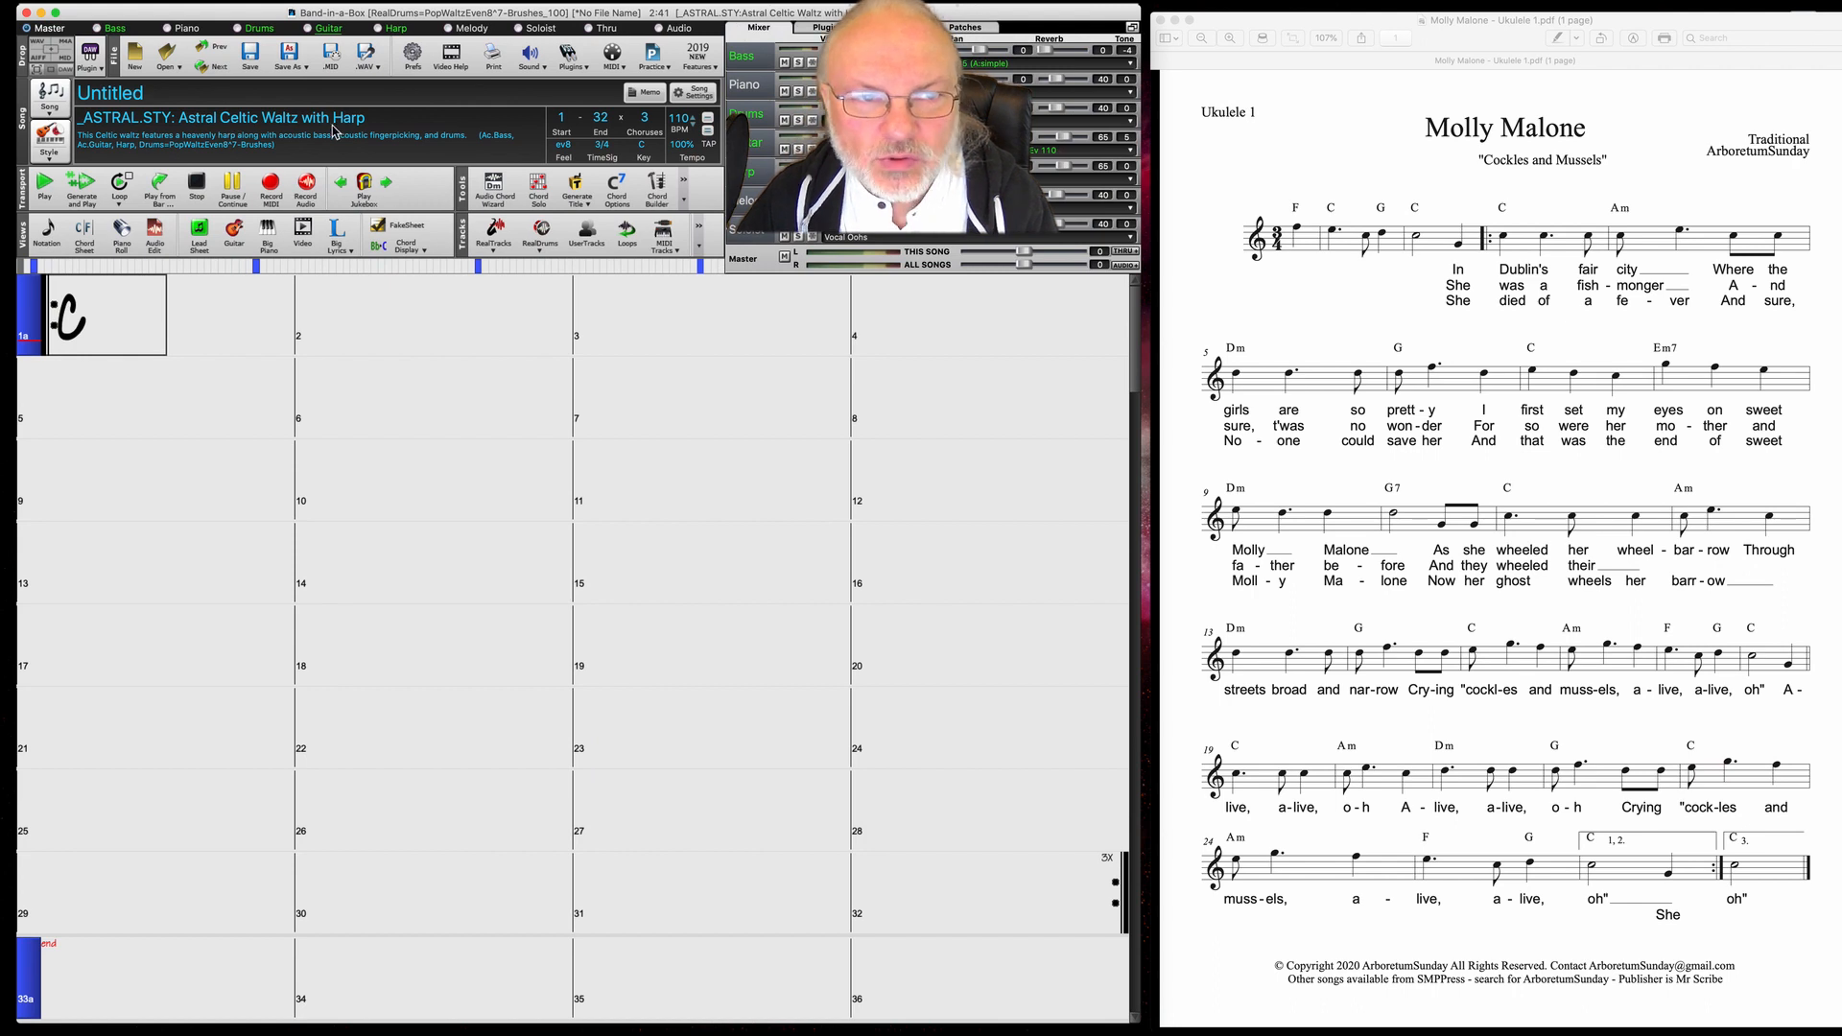
Save the song in the _BIAB SONGS folder as Molly Malone BIAB Tutorial.SGU
{"action": "left_click", "coordinate": [252, 56]}
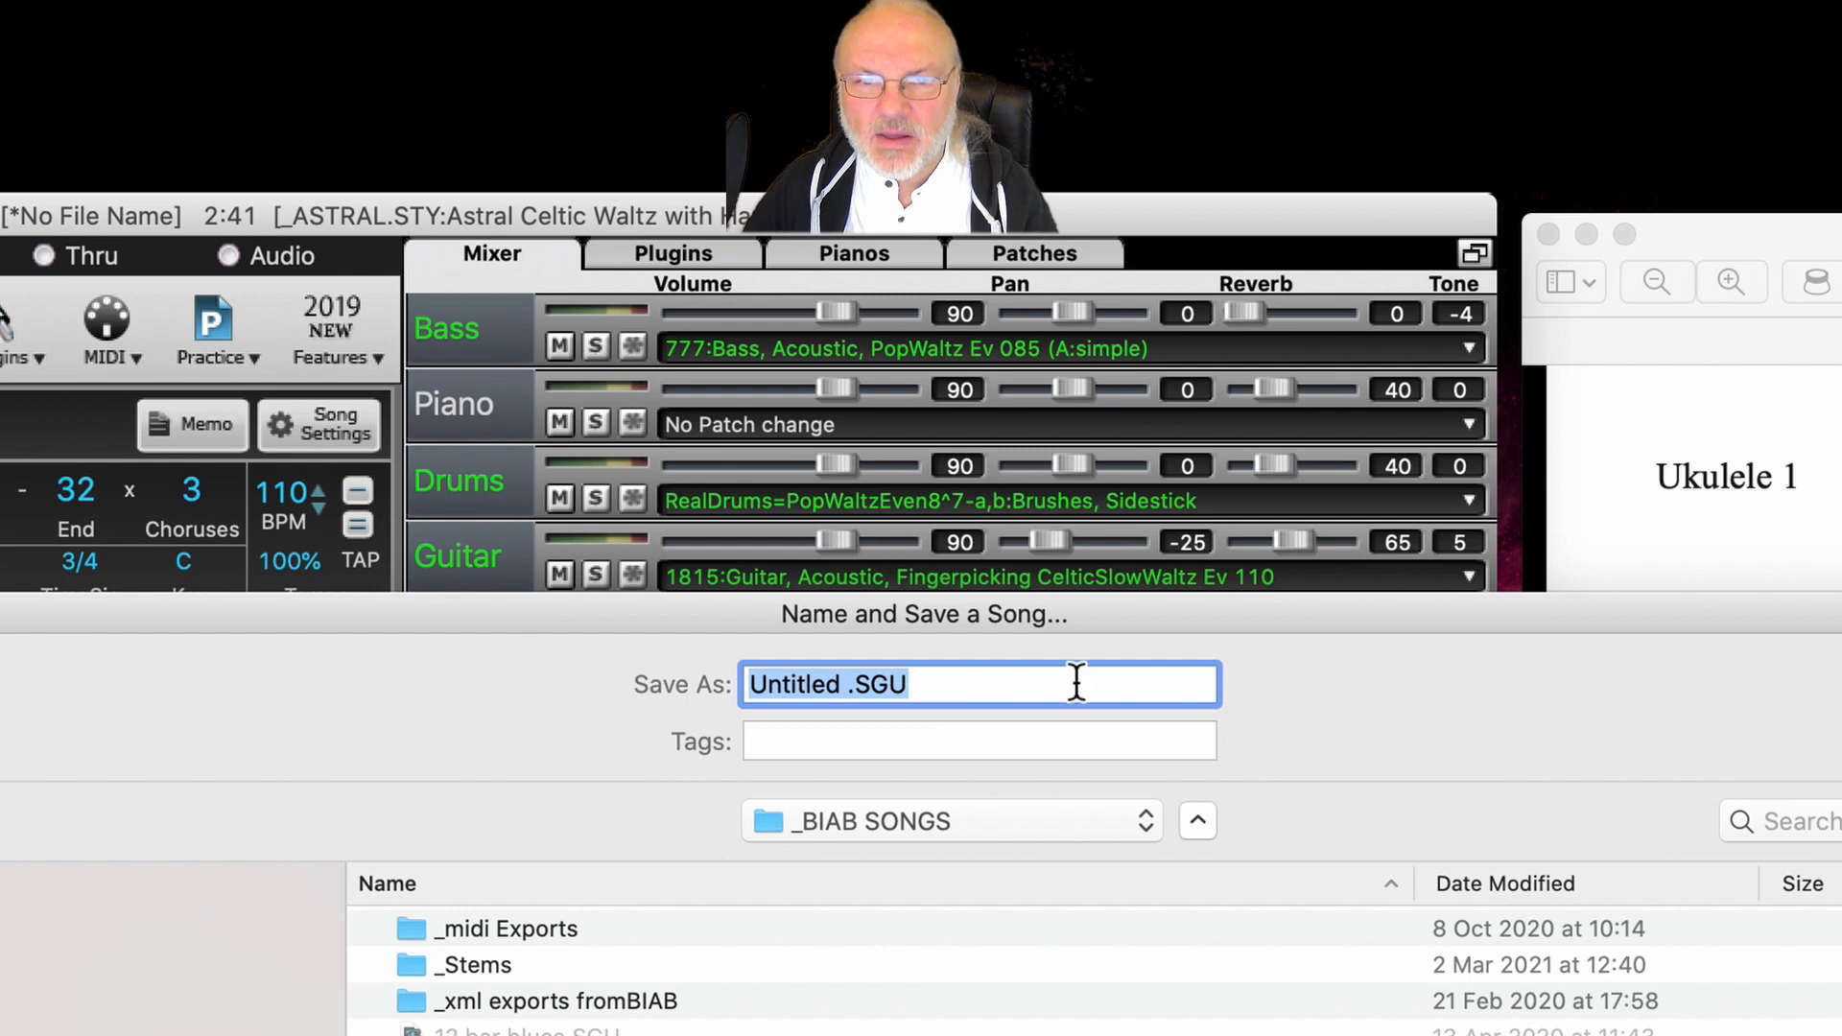
{"action": "left_click", "coordinate": [844, 684]}
{"action": "left_click_drag", "start_coordinate": [852, 688], "coordinate": [604, 678]}
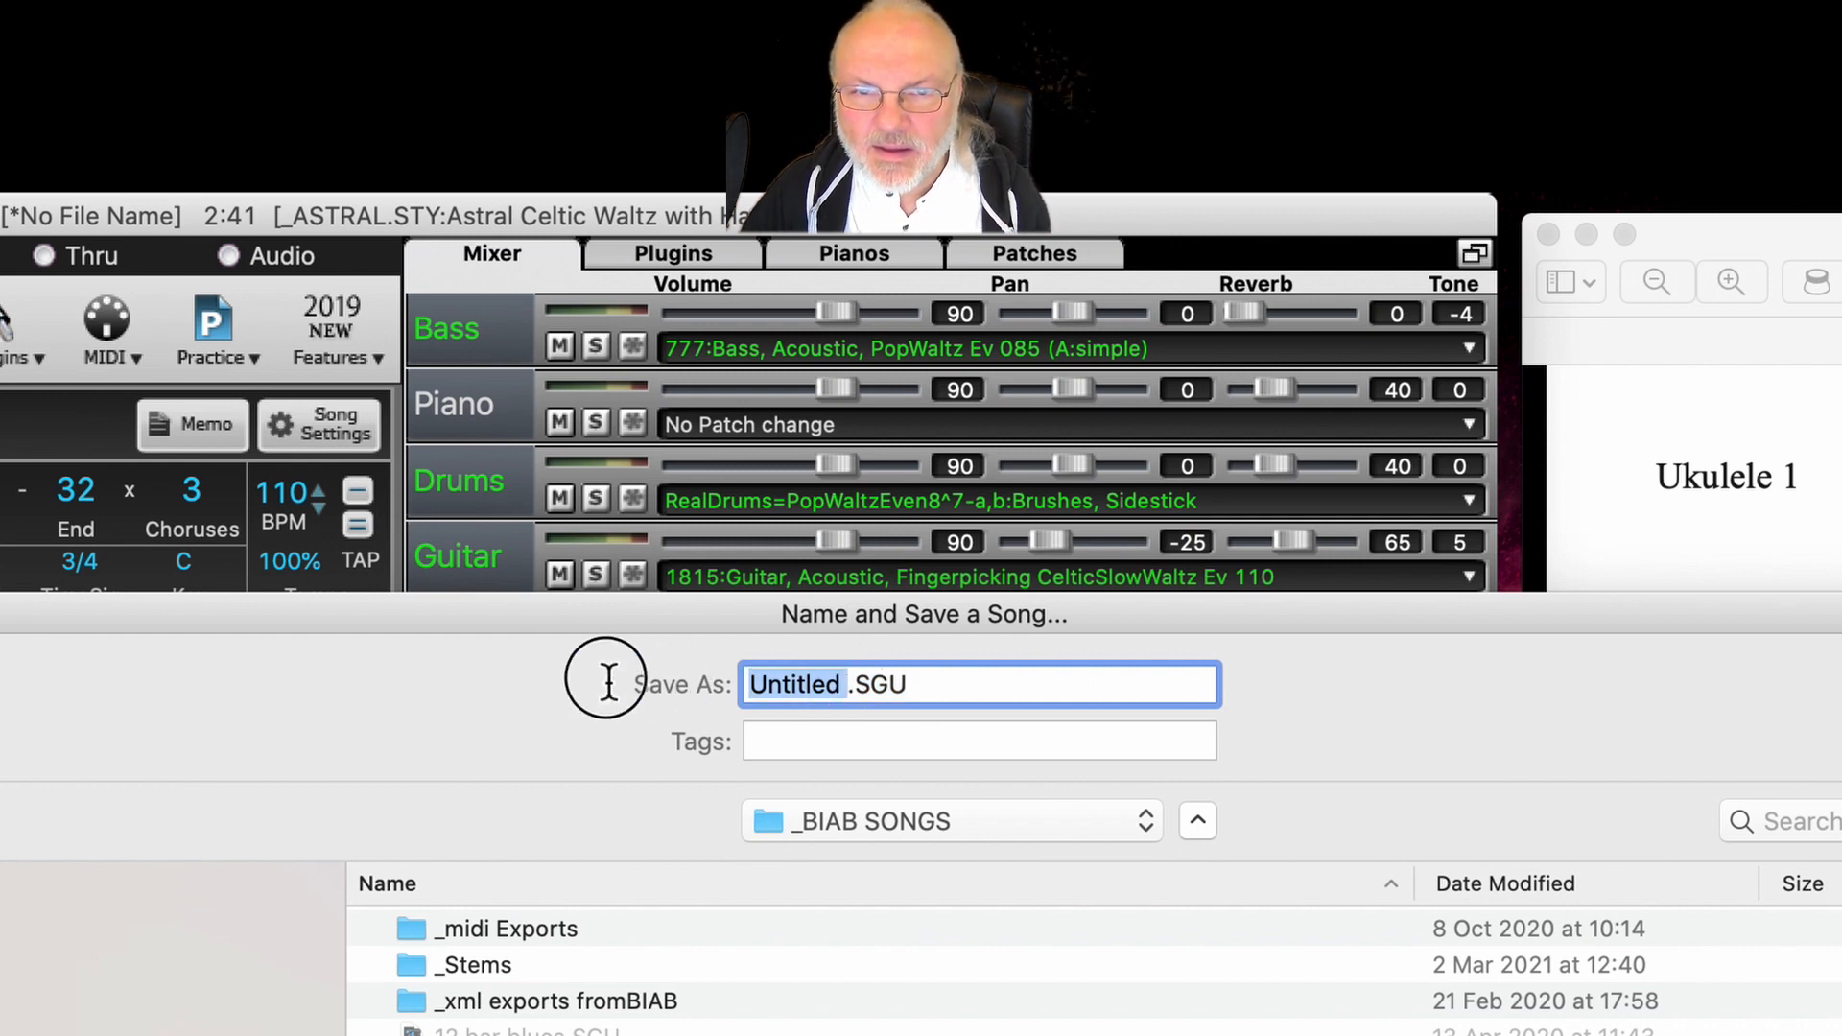
{"action": "type", "text": "Molly"}
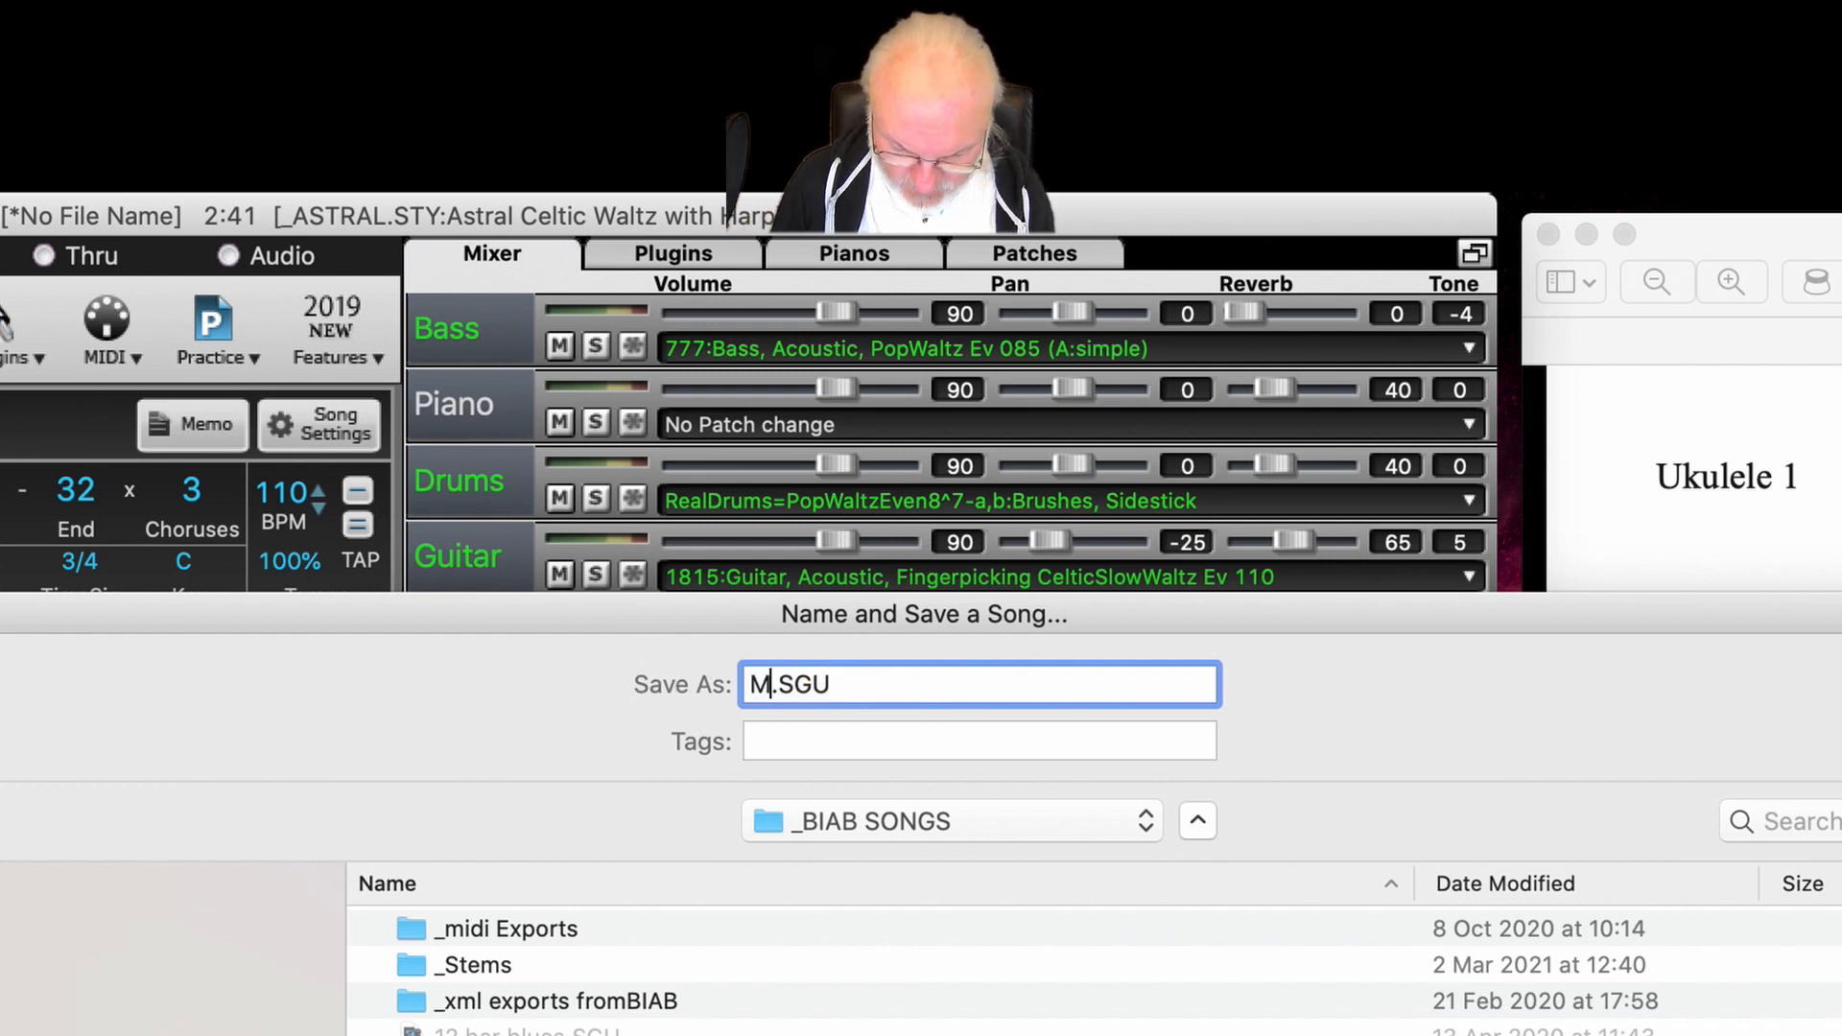
{"action": "type", "text": " Malone"}
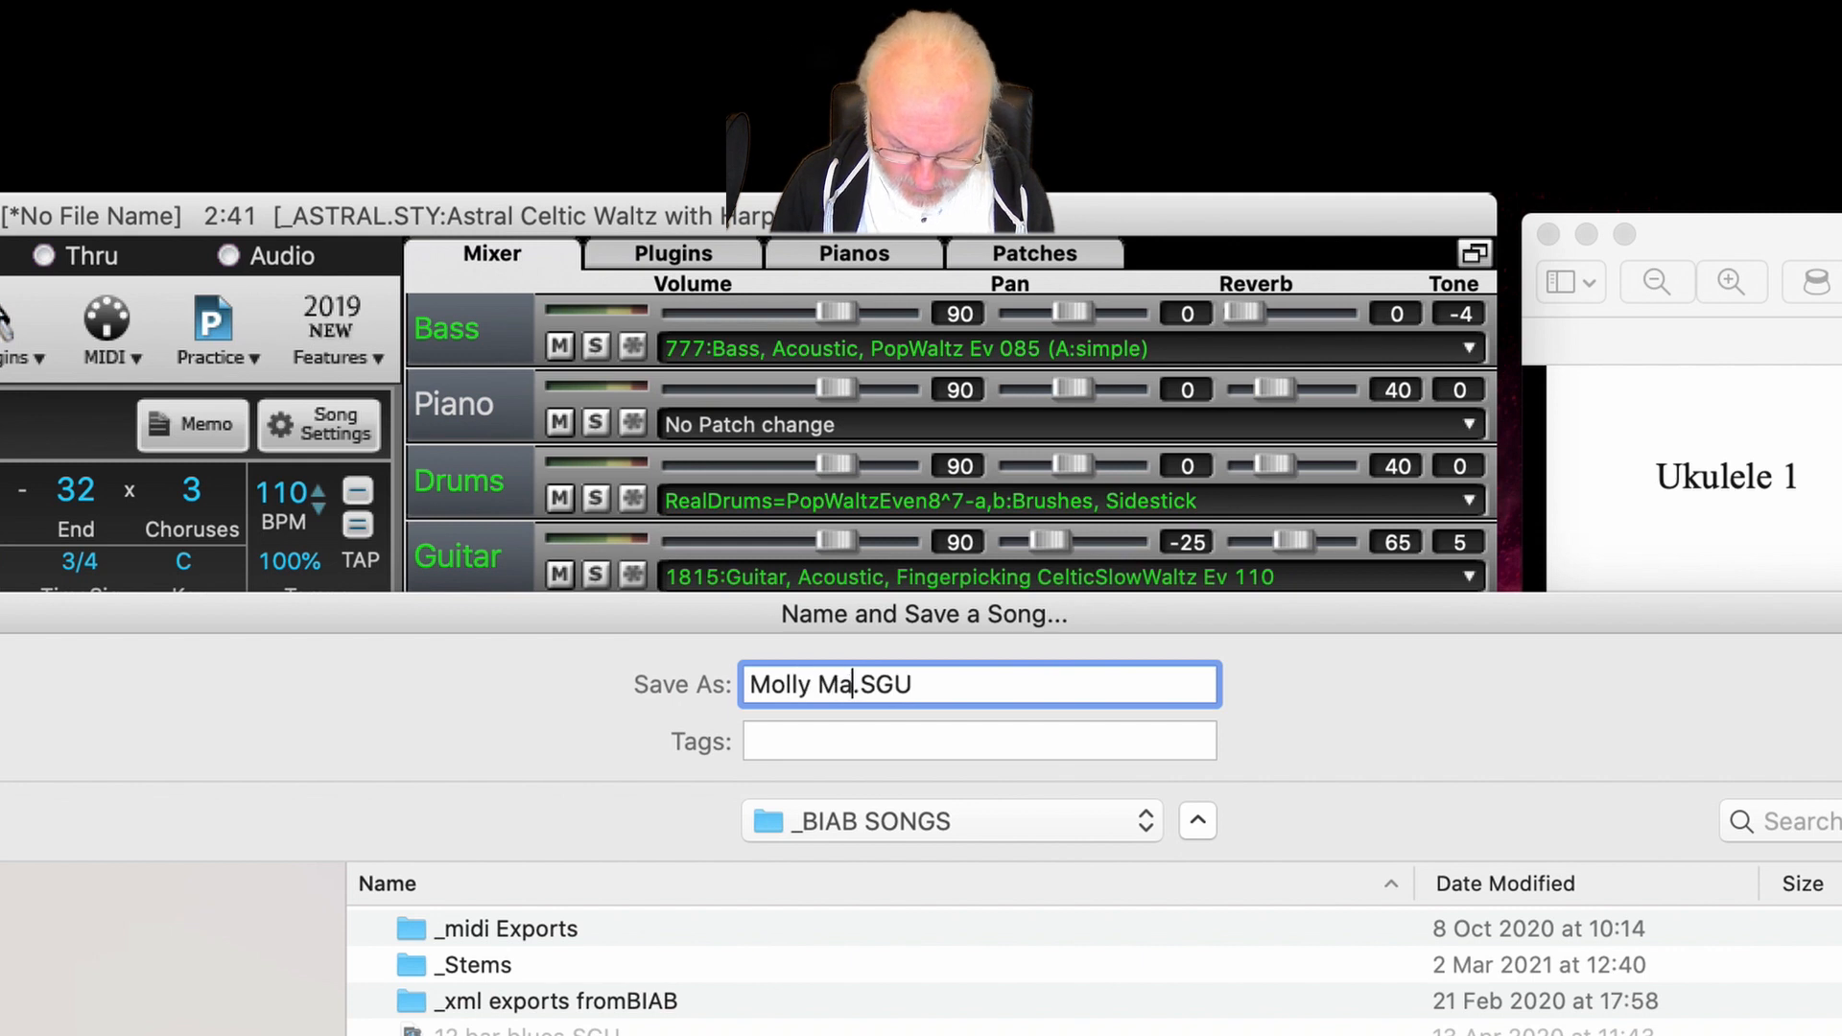
{"action": "type", "text": " BIAB "}
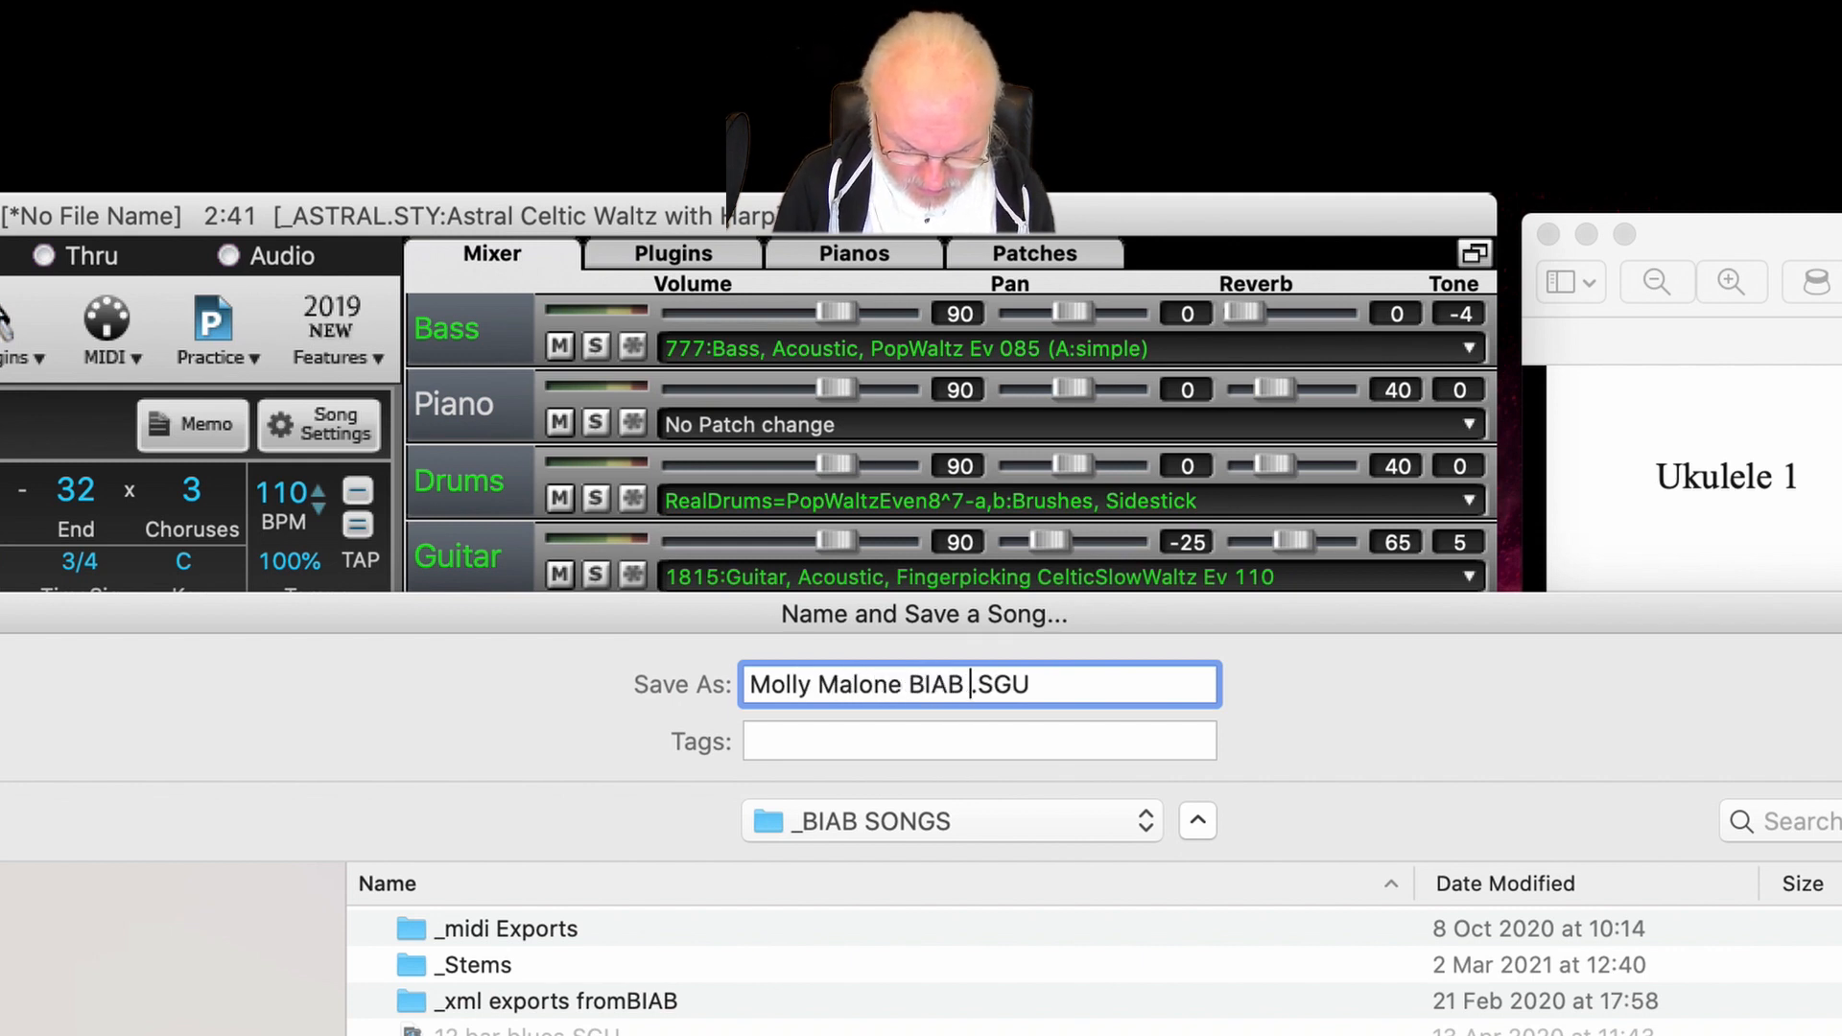
{"action": "type", "text": "Tutorial"}
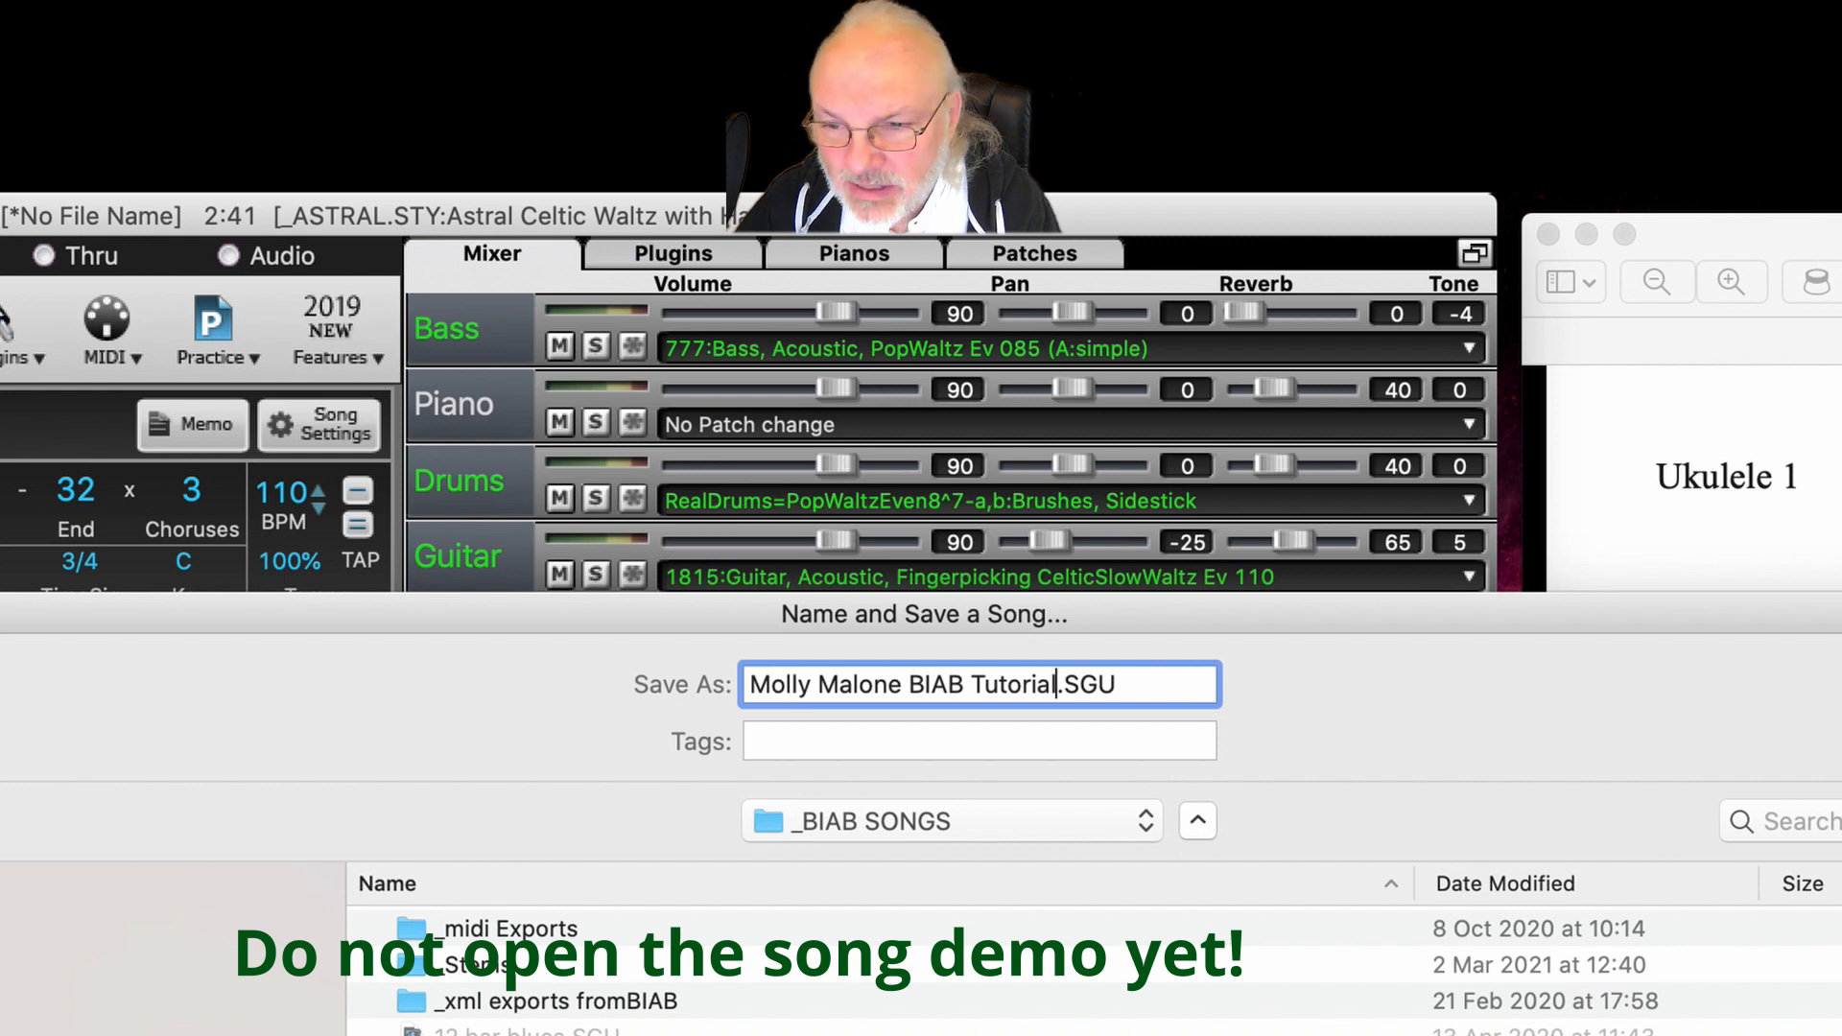
{"action": "key", "text": "Return"}
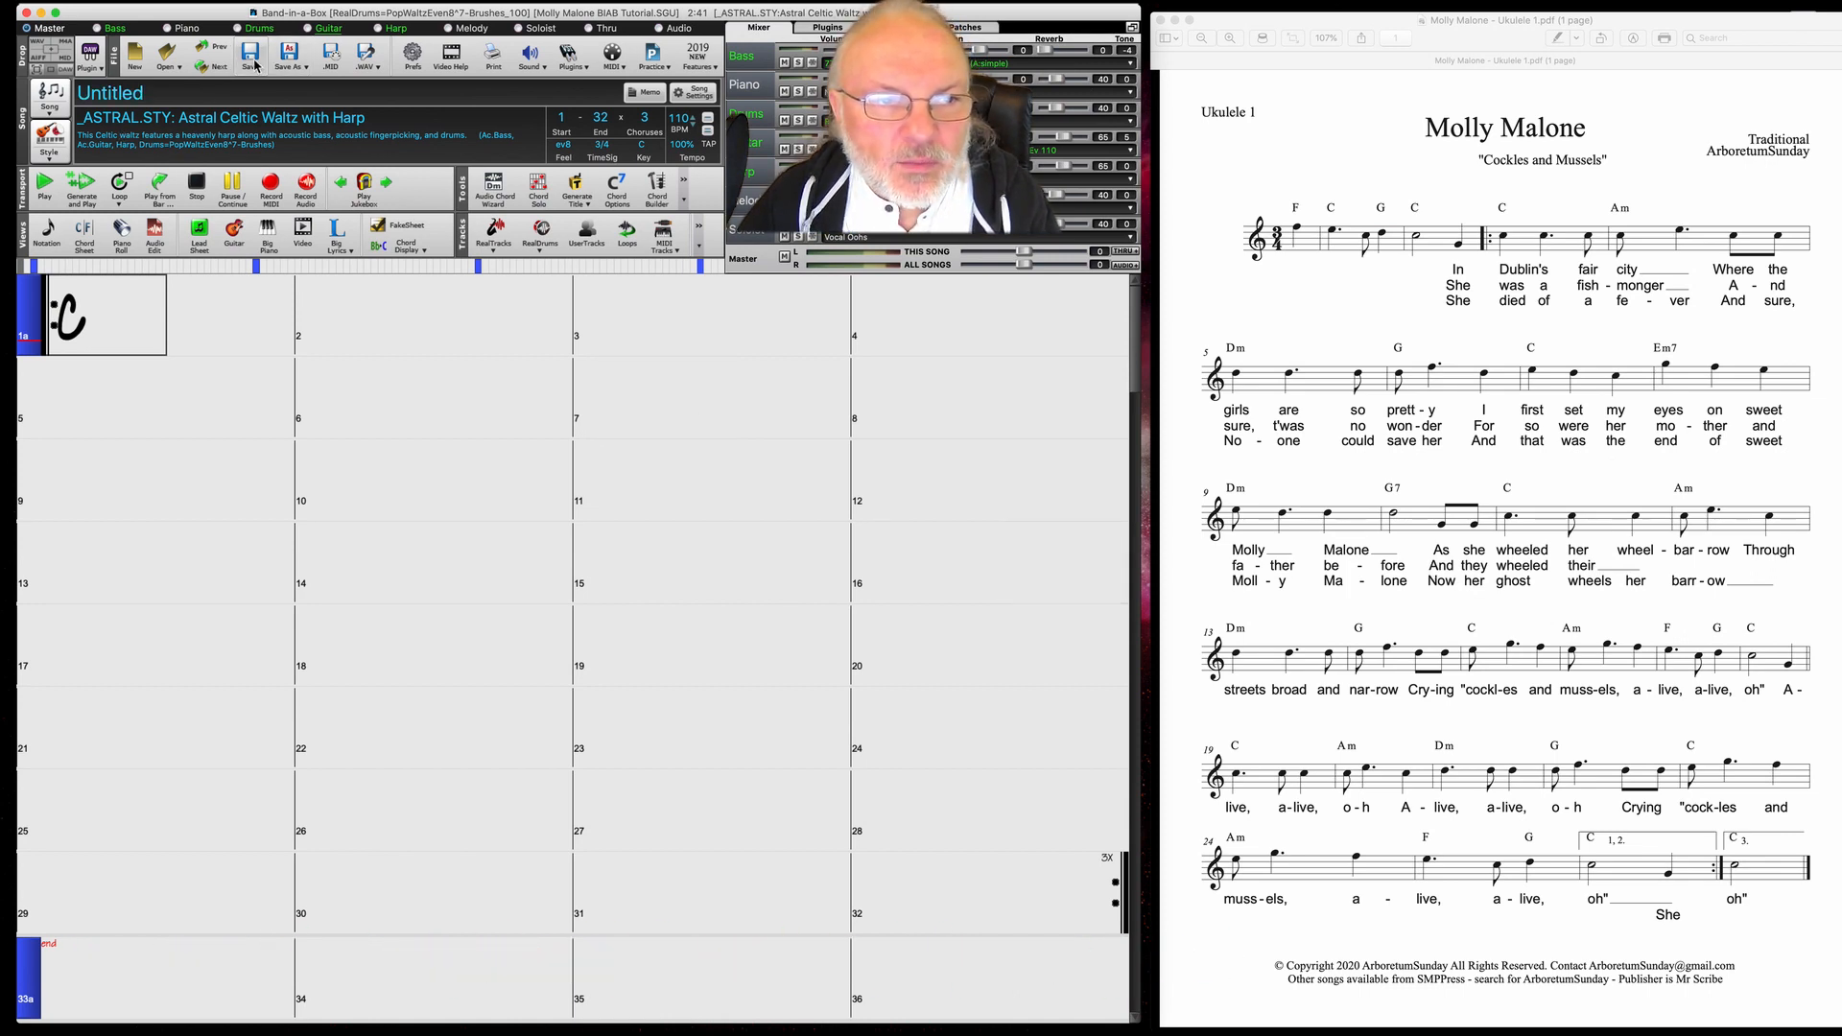
{"action": "left_click", "coordinate": [251, 57]}
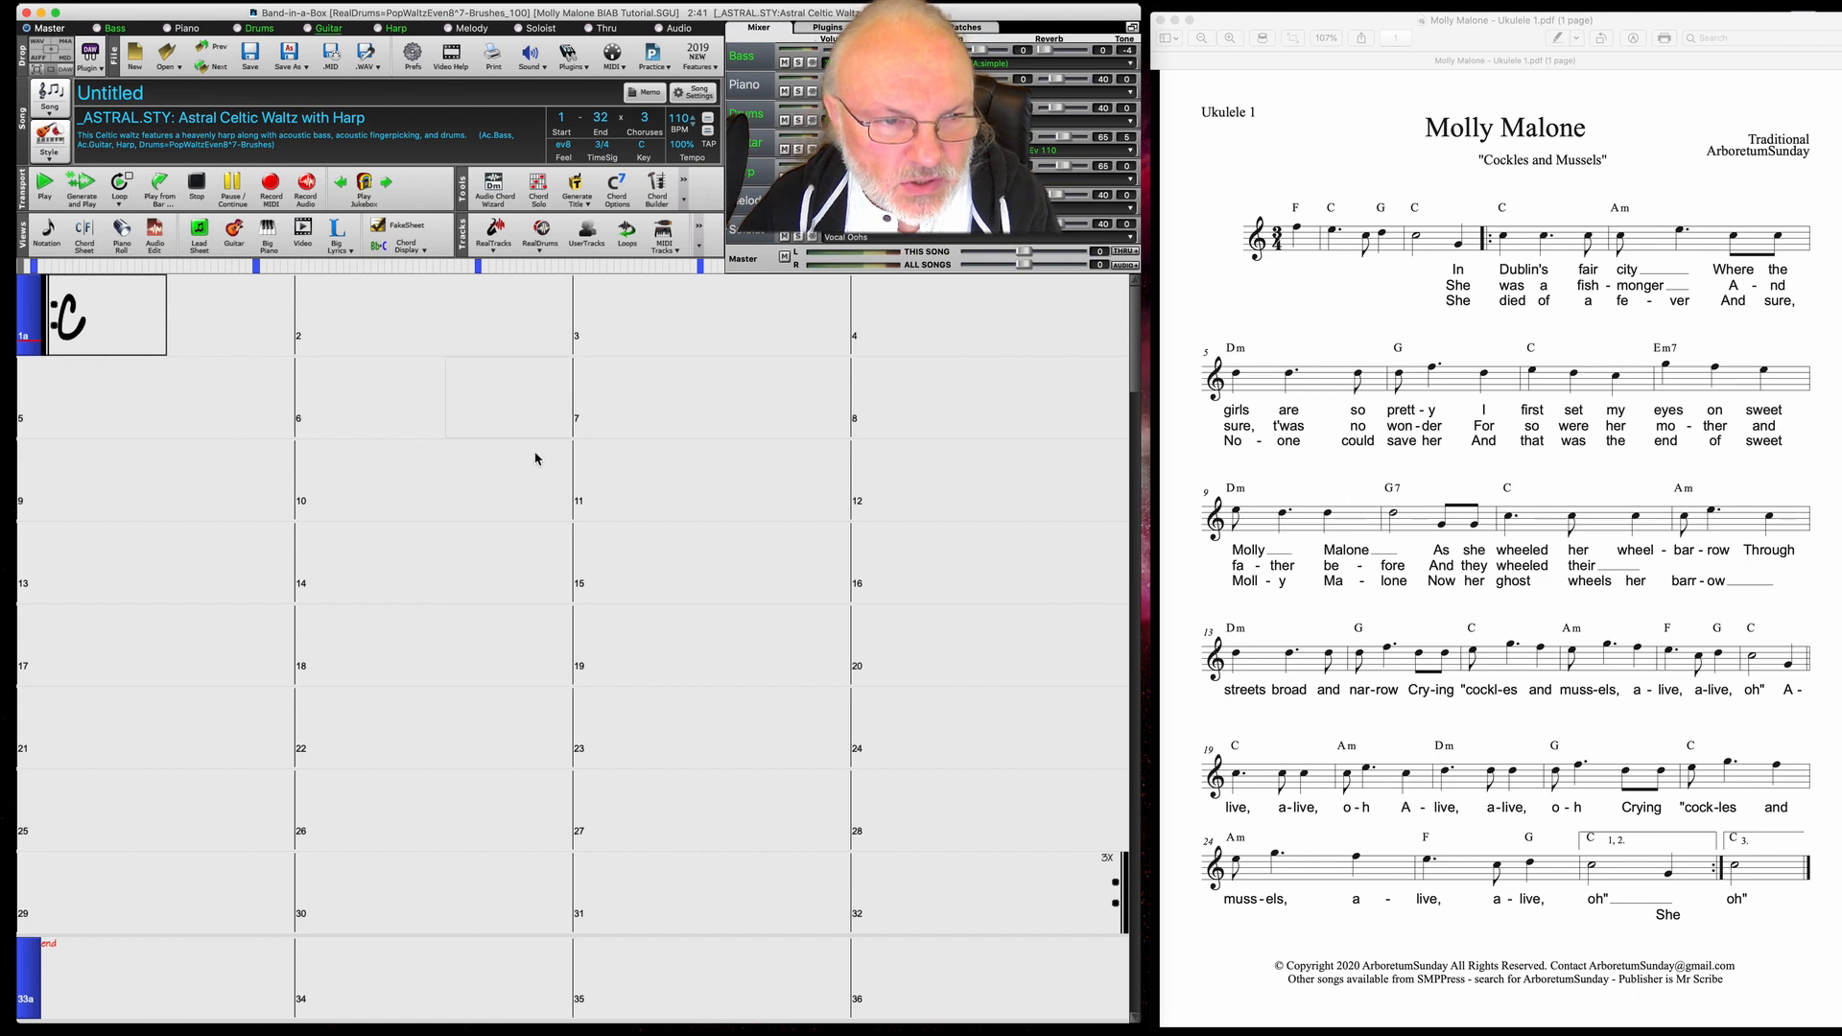
Set the song title to the suggested Molly Malone BIAB Tutorial
{"action": "left_click", "coordinate": [579, 483]}
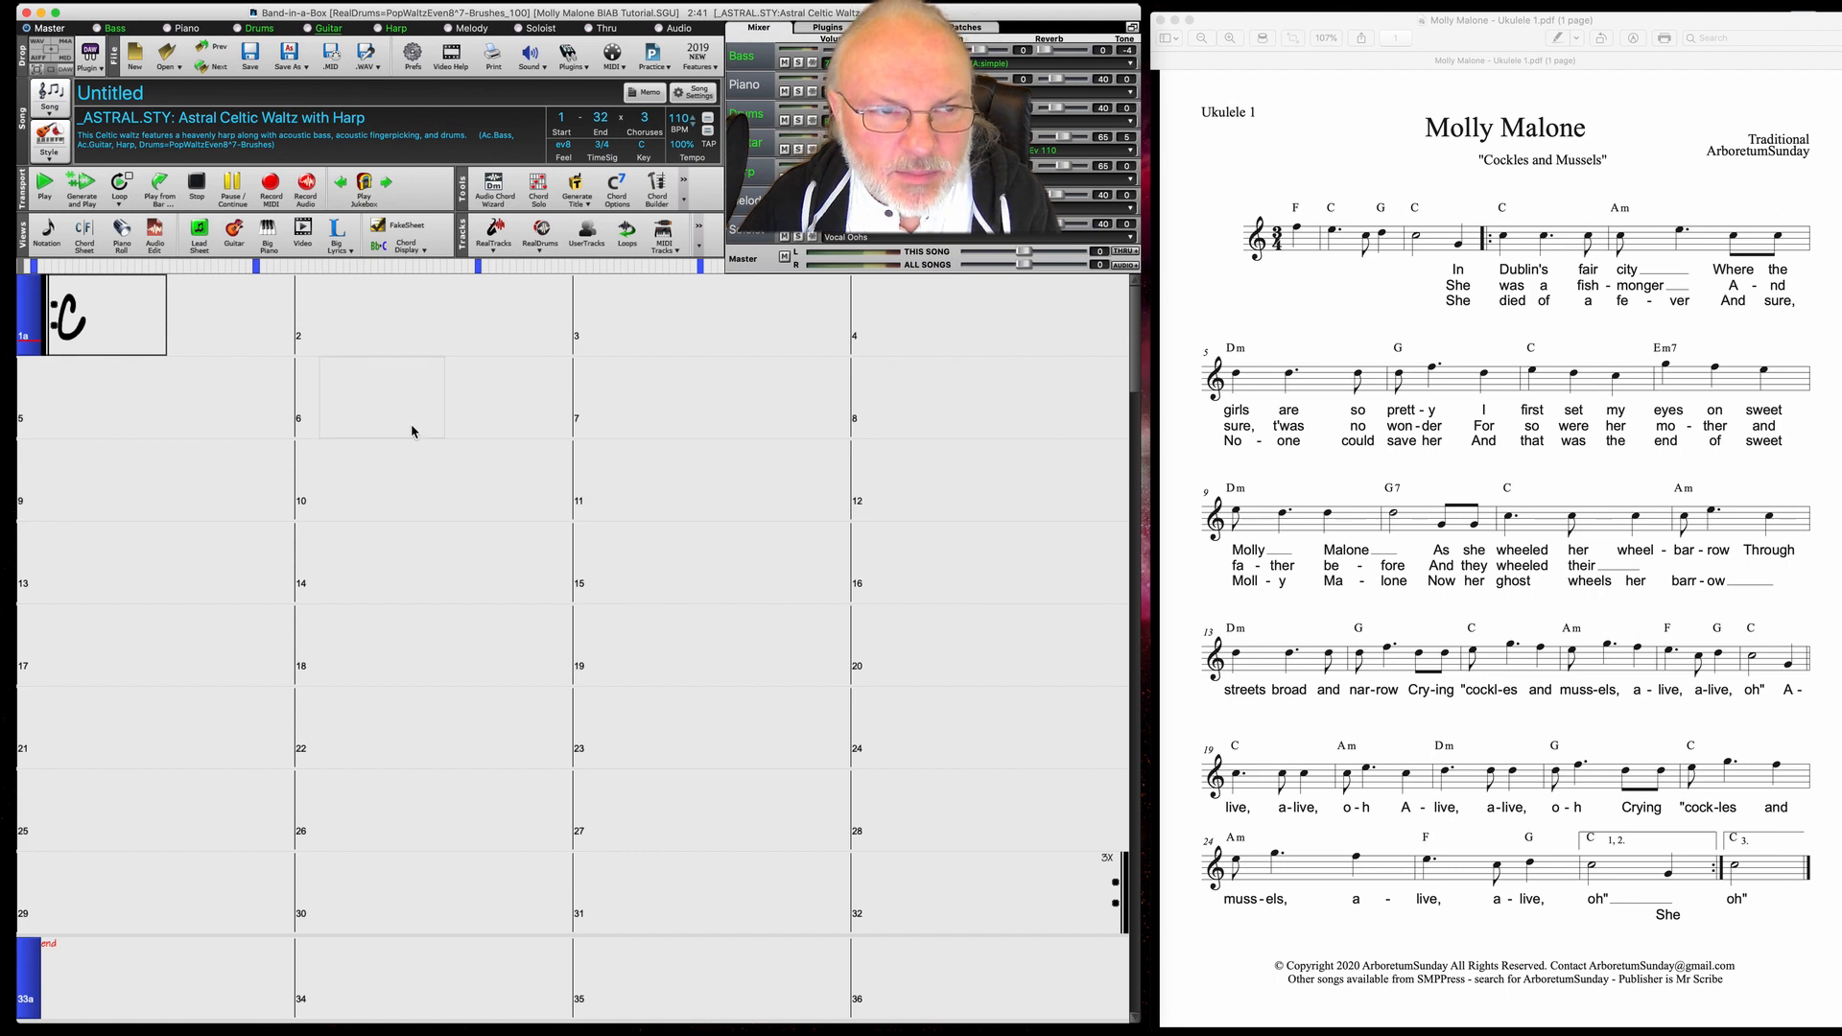
{"action": "left_click", "coordinate": [108, 103]}
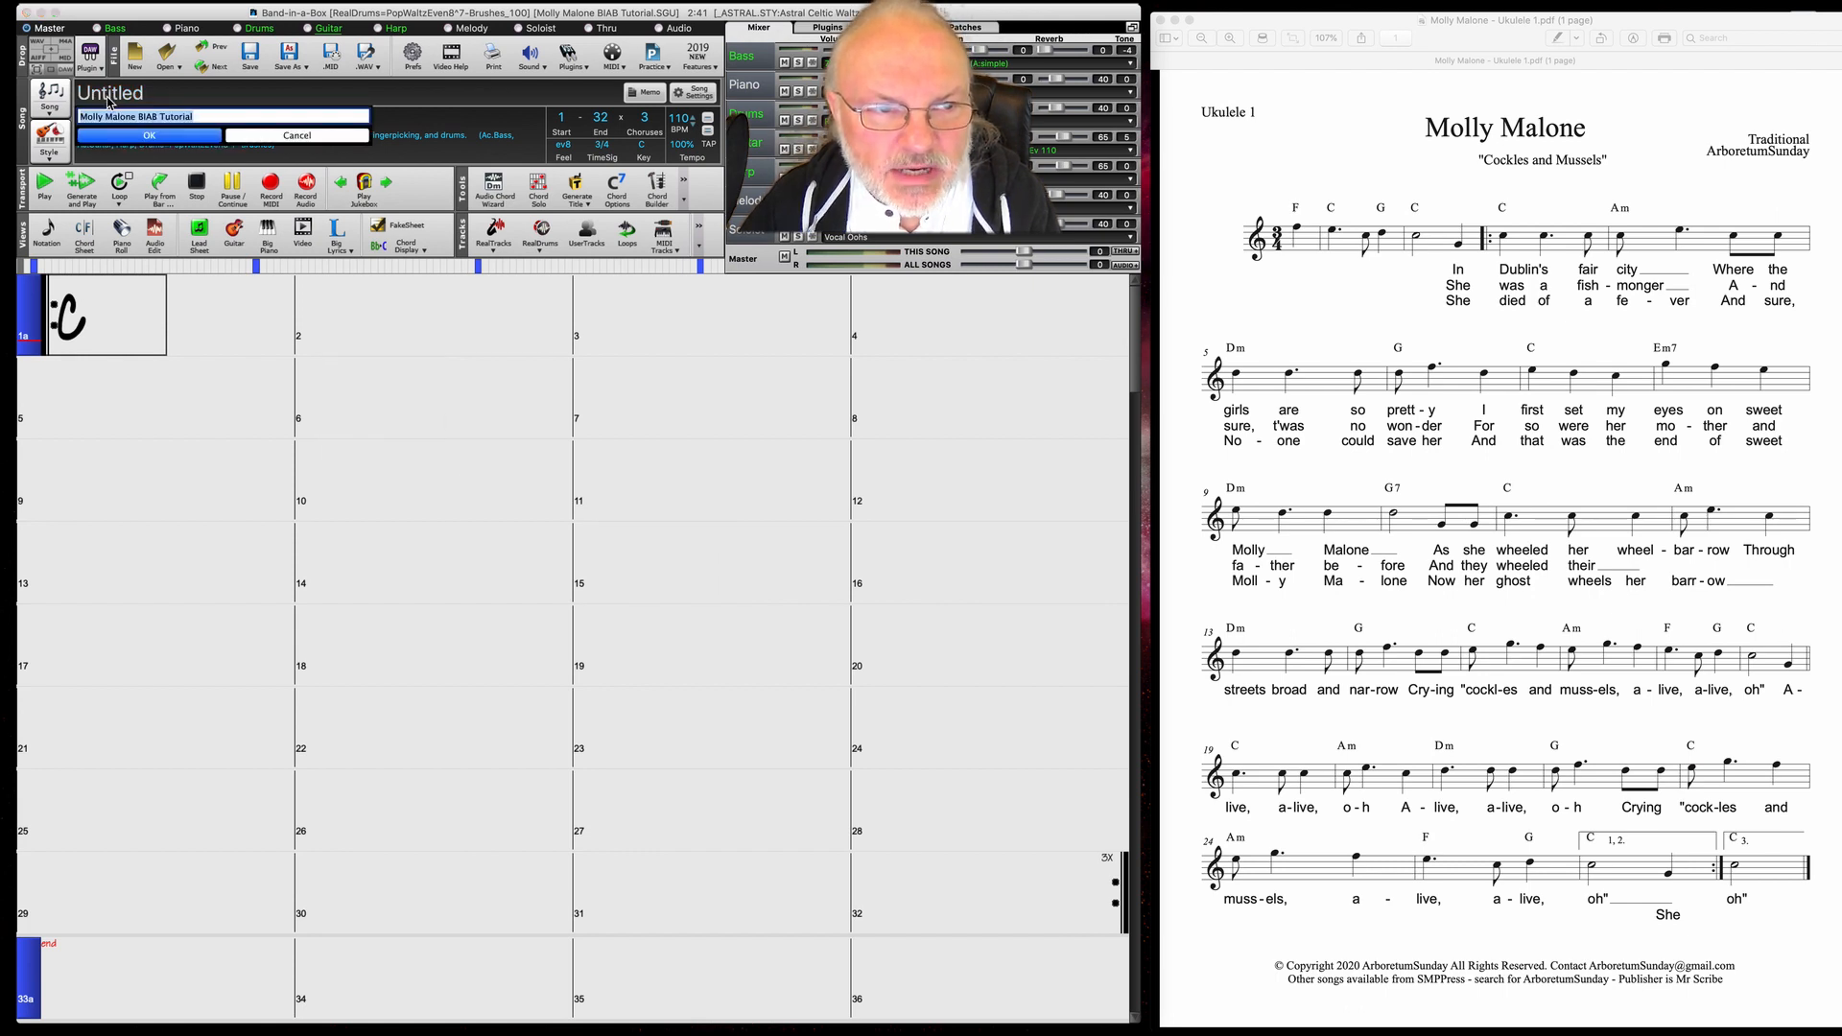
{"action": "left_click", "coordinate": [167, 138]}
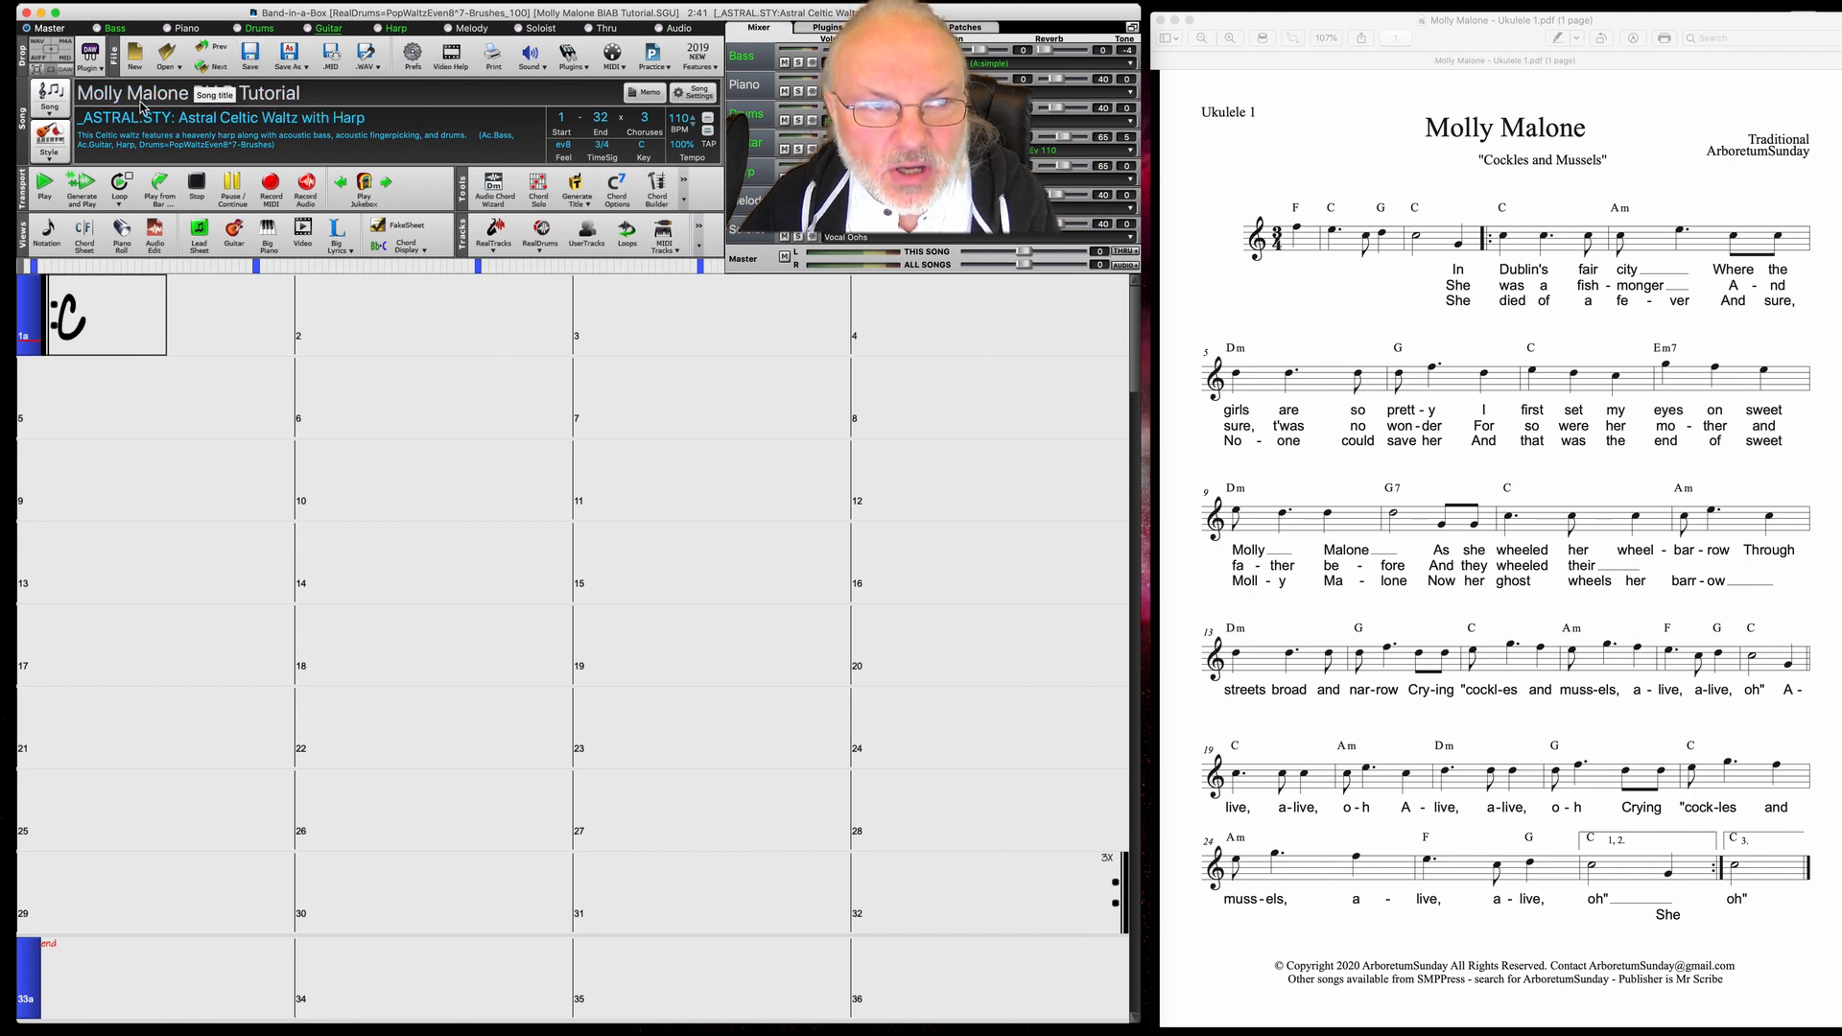
Reopen the song title for editing and confirm it as Molly Malone BIAB Tutorial
{"action": "left_click", "coordinate": [331, 95]}
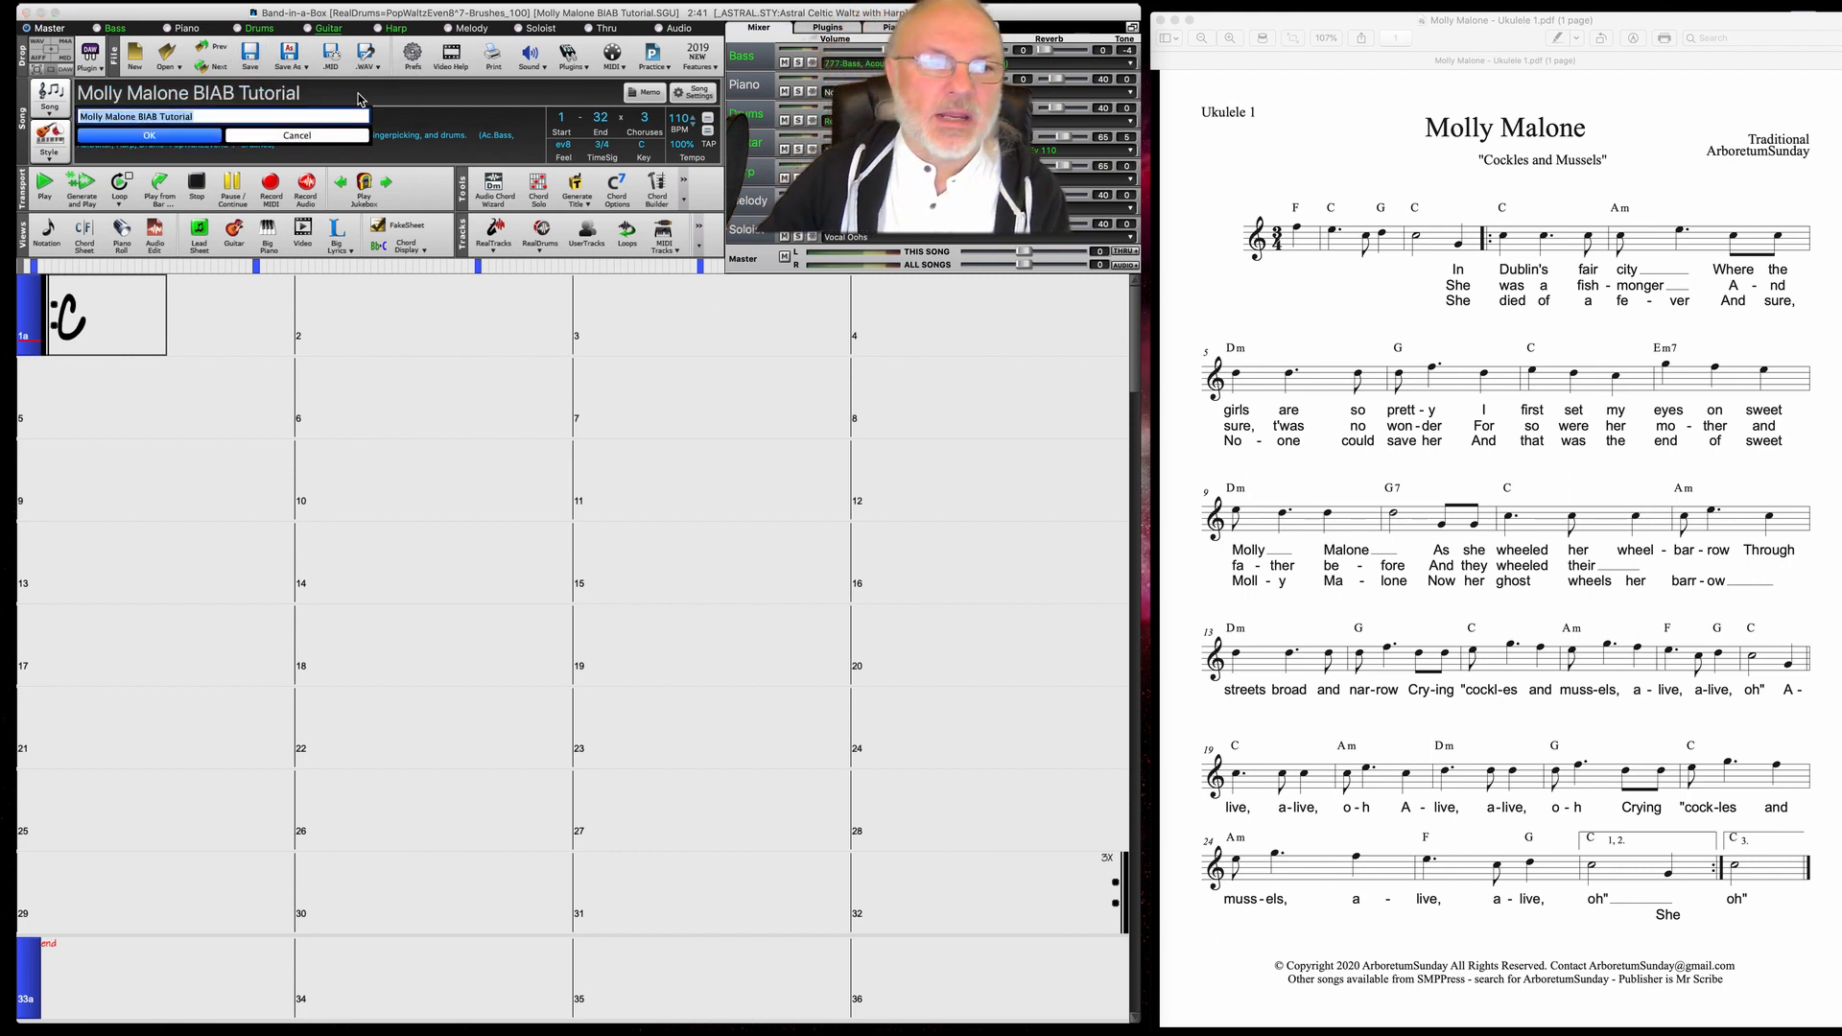
{"action": "left_click", "coordinate": [219, 116]}
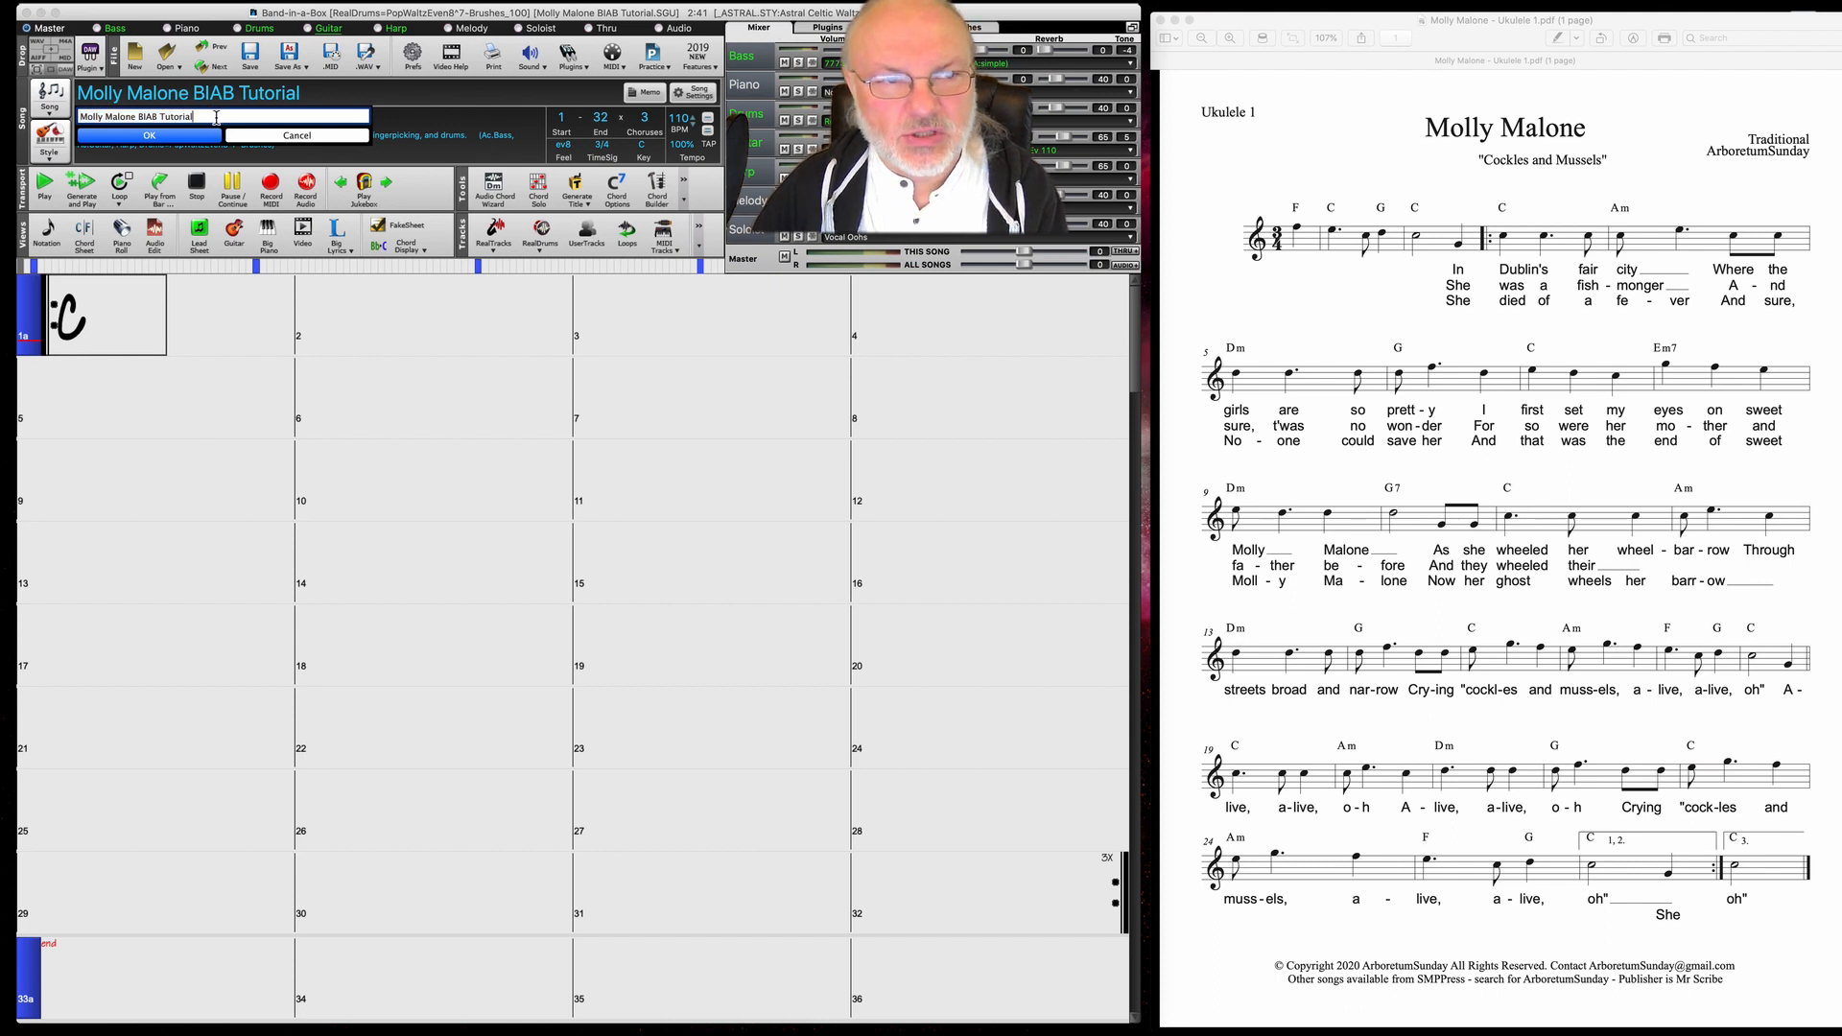
{"action": "left_click", "coordinate": [148, 135]}
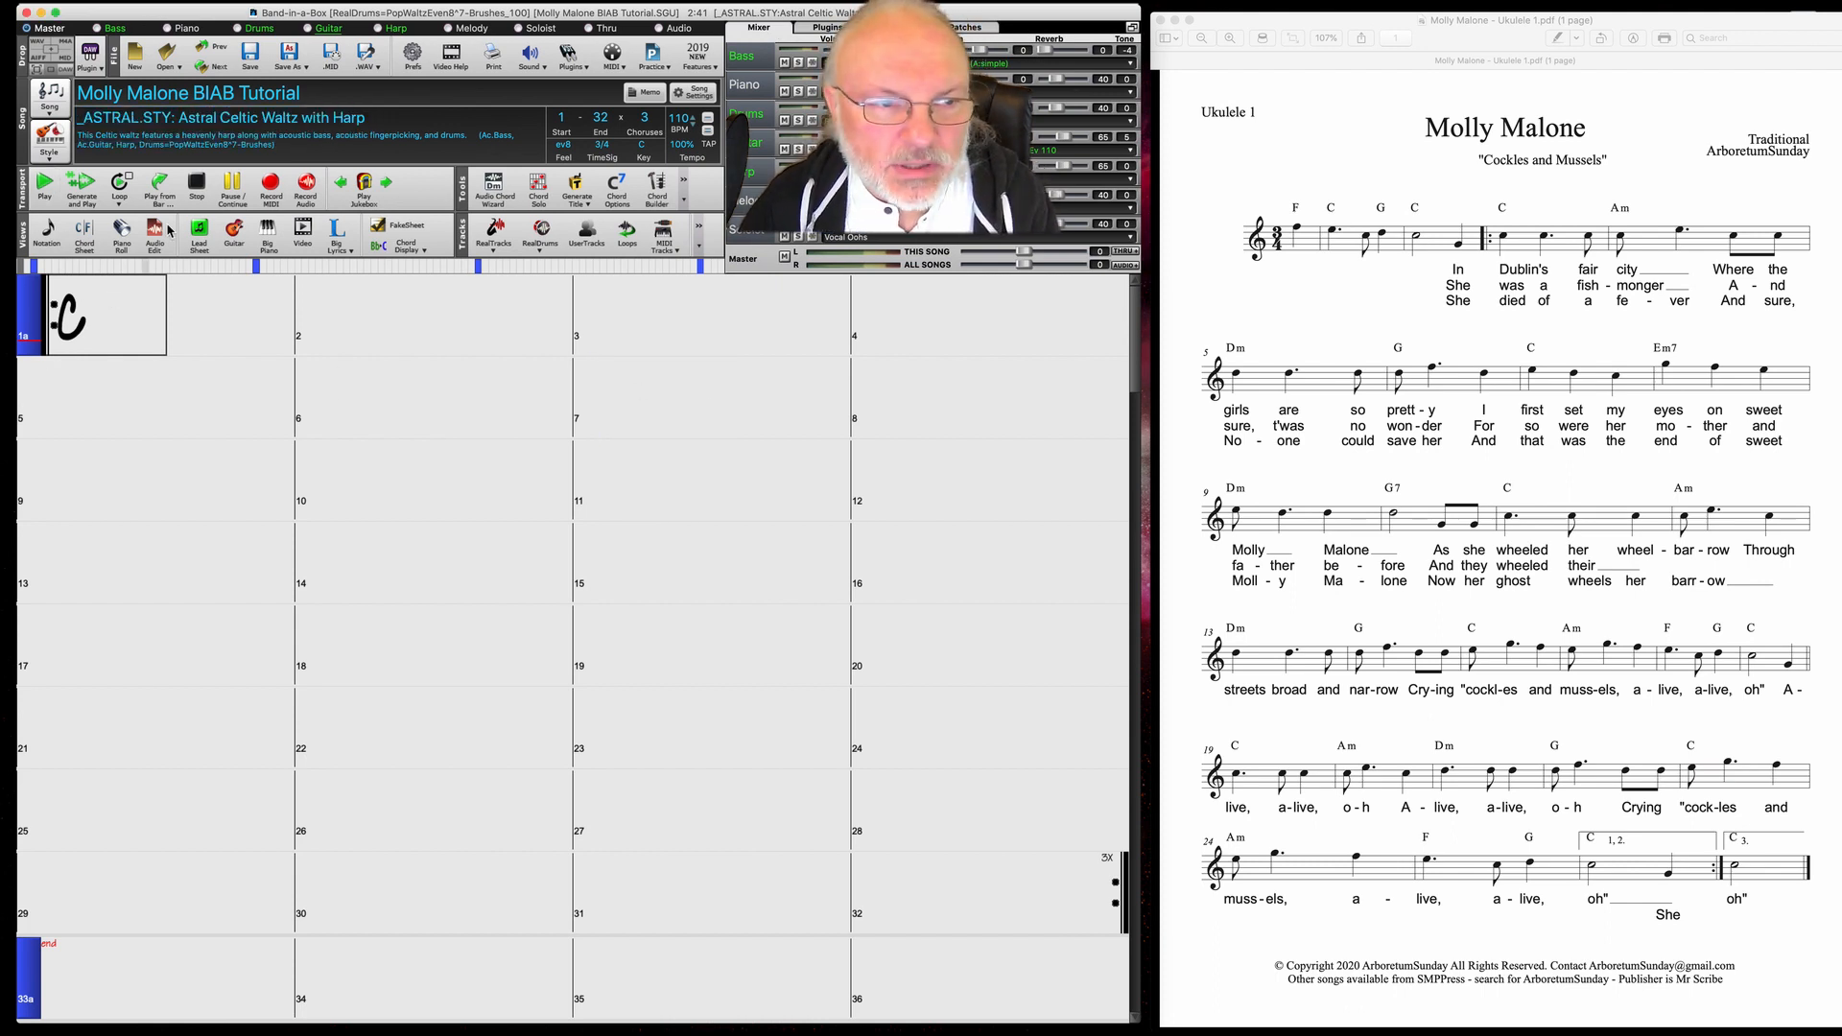
Play the song from the start to hear the chosen style, and stop the playback
{"action": "left_click", "coordinate": [43, 184]}
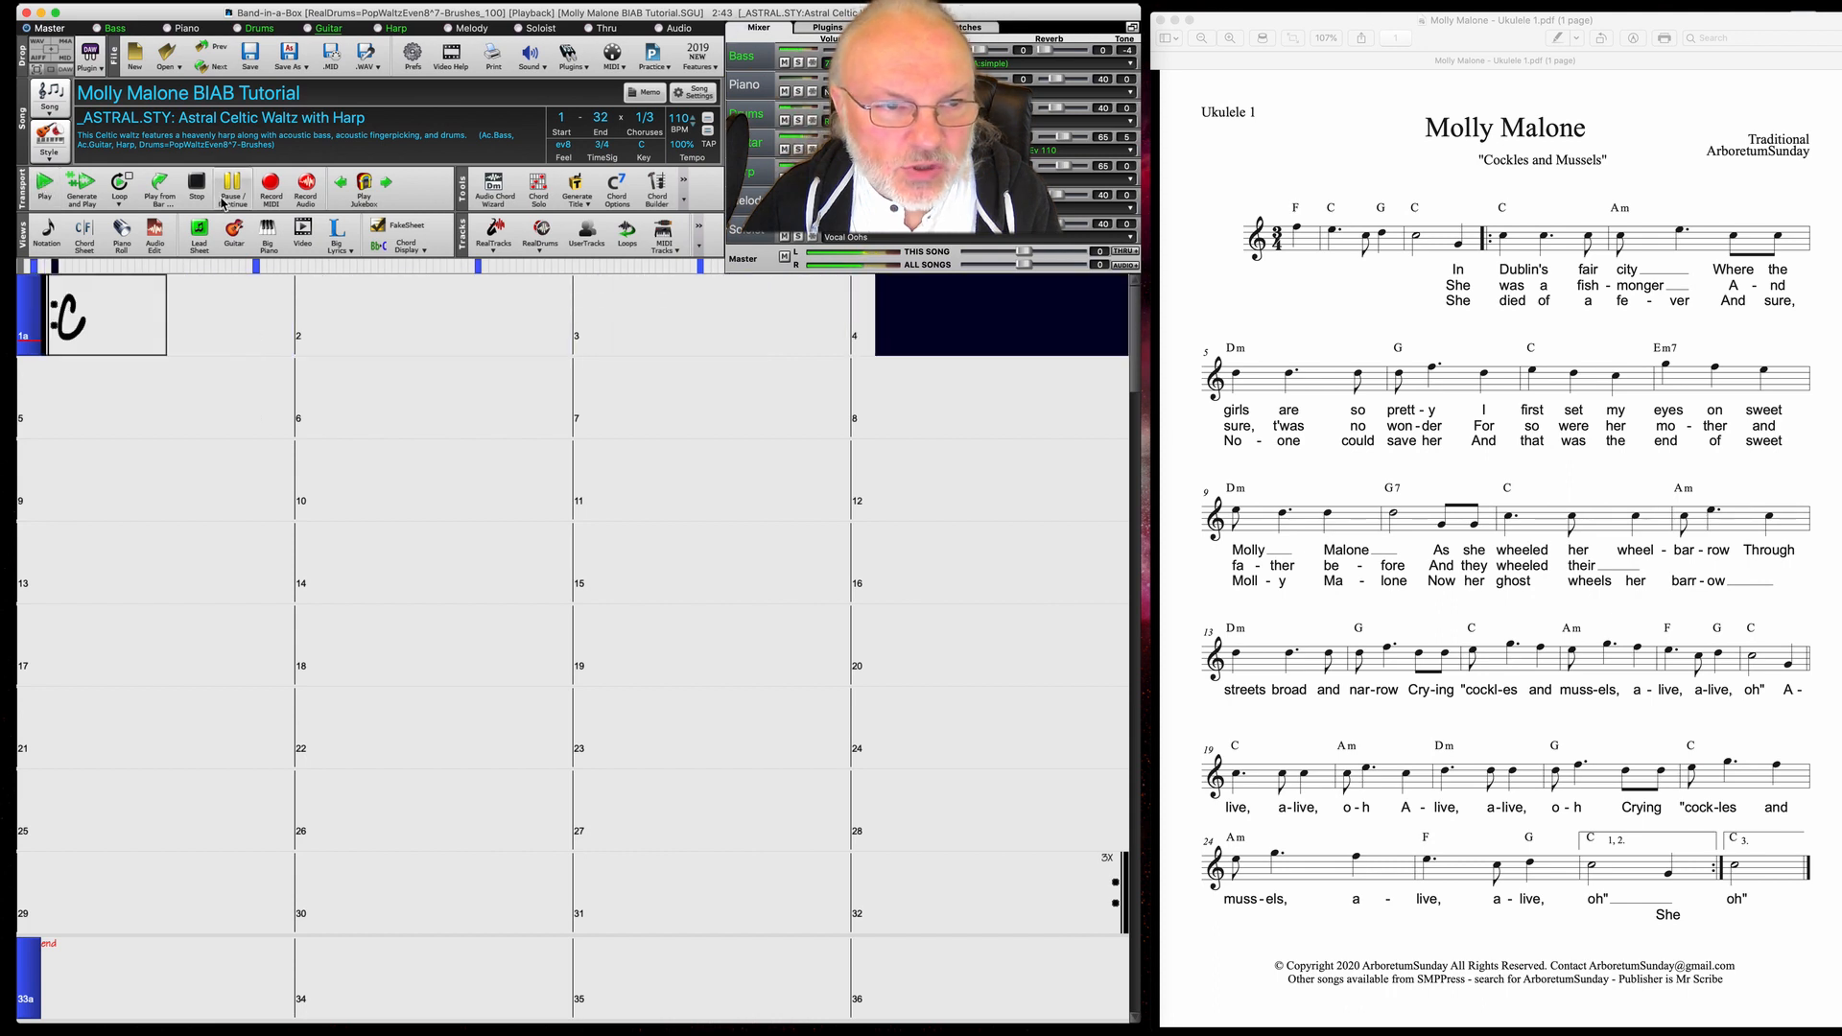
{"action": "left_click", "coordinate": [196, 184]}
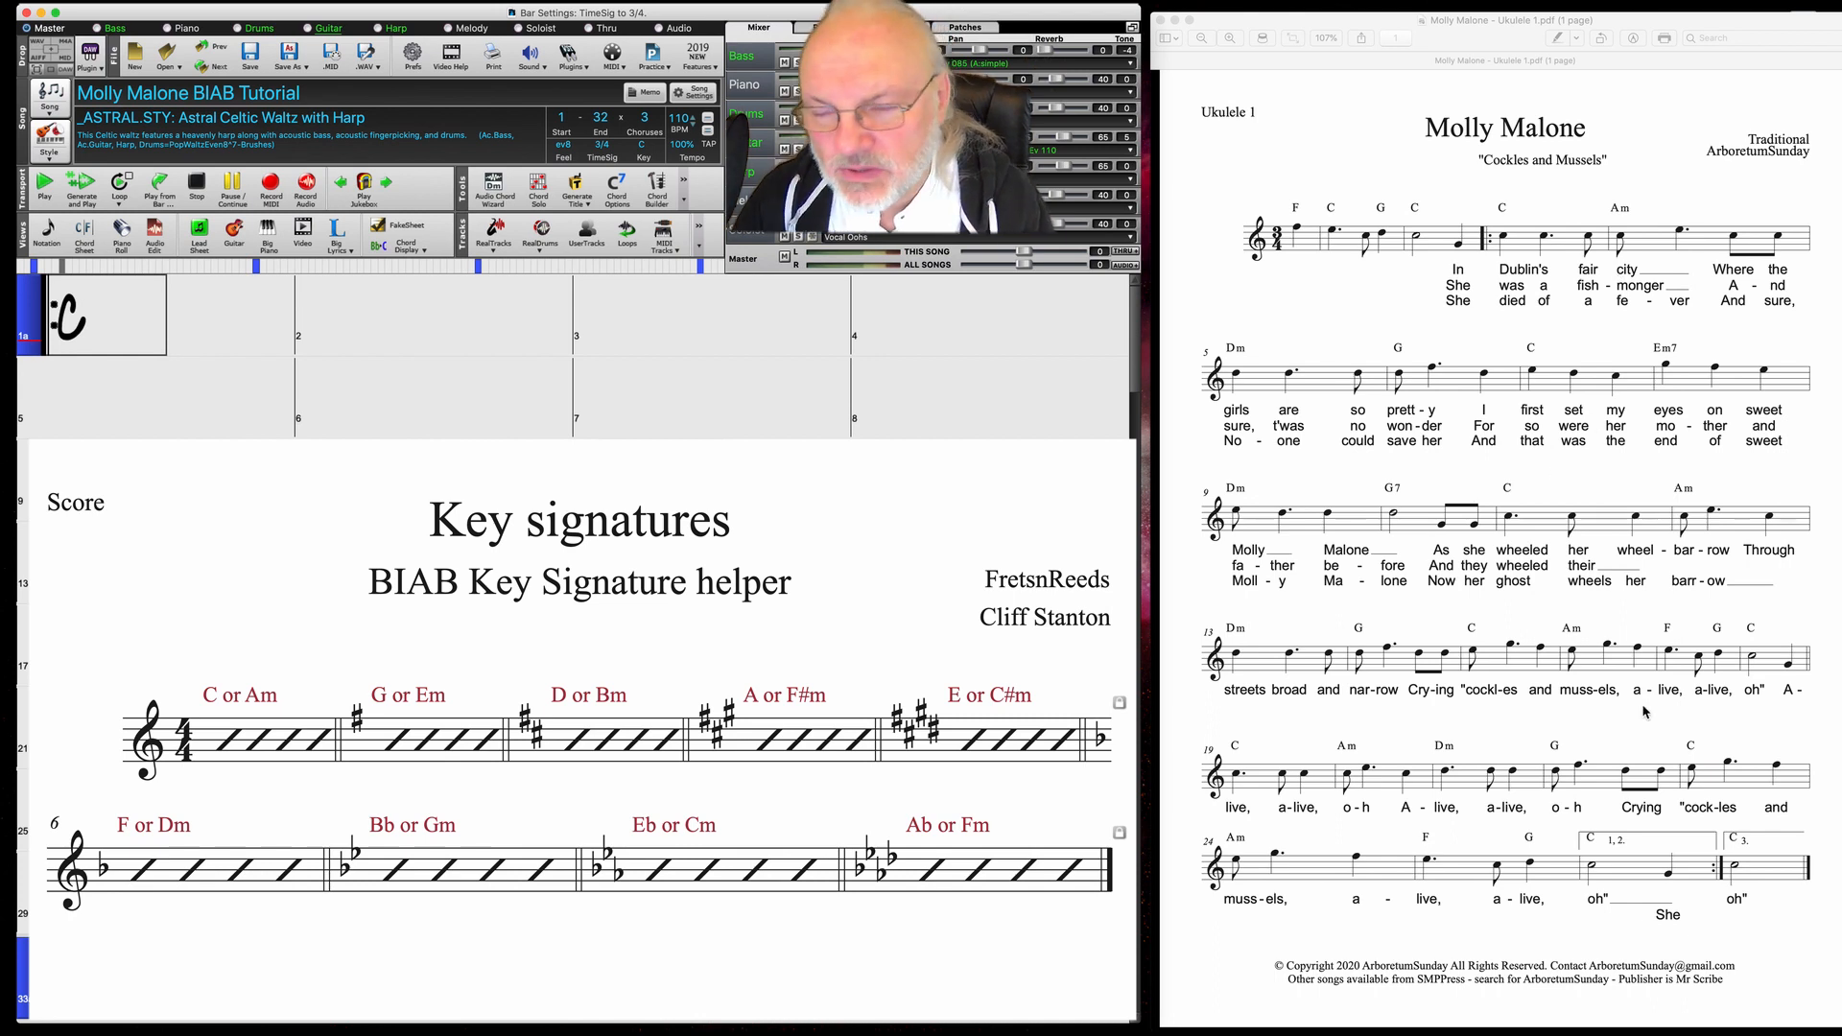
Try the key of G, re-enter the C chord in bar 1, and set the key signature back to C without transposing
{"action": "left_click", "coordinate": [642, 146]}
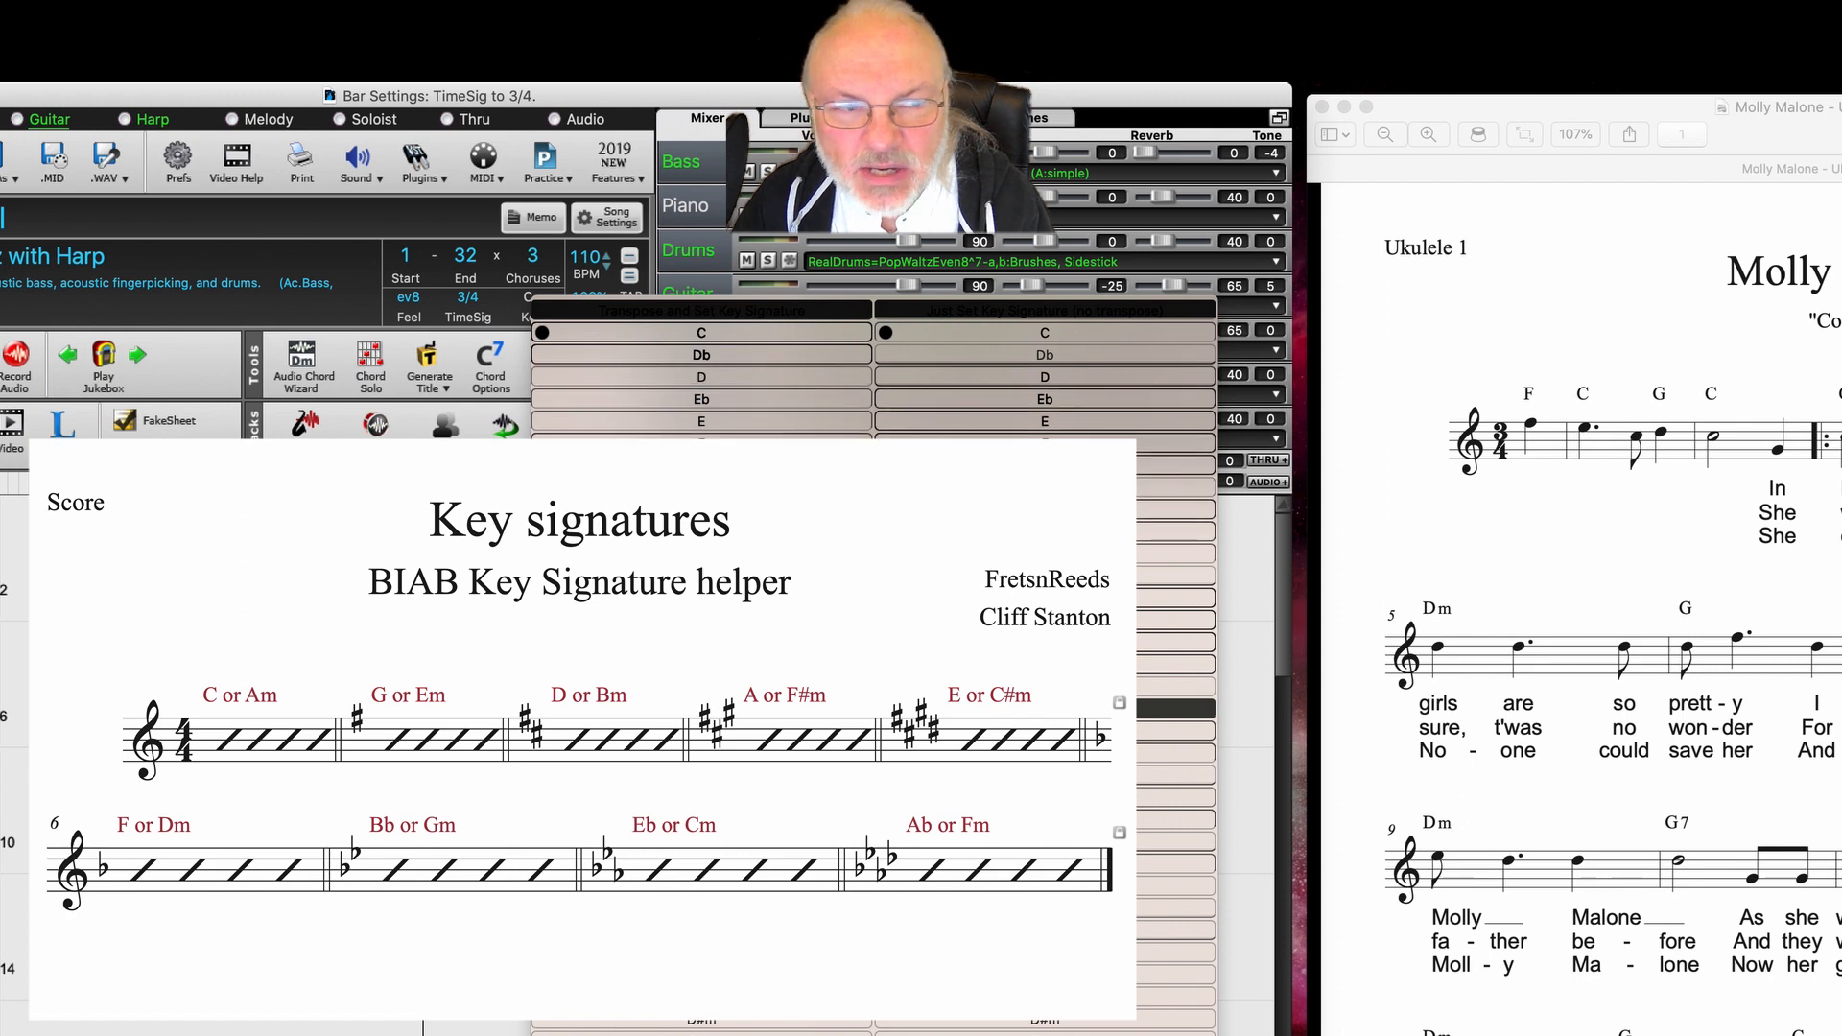
{"action": "left_click", "coordinate": [1056, 486]}
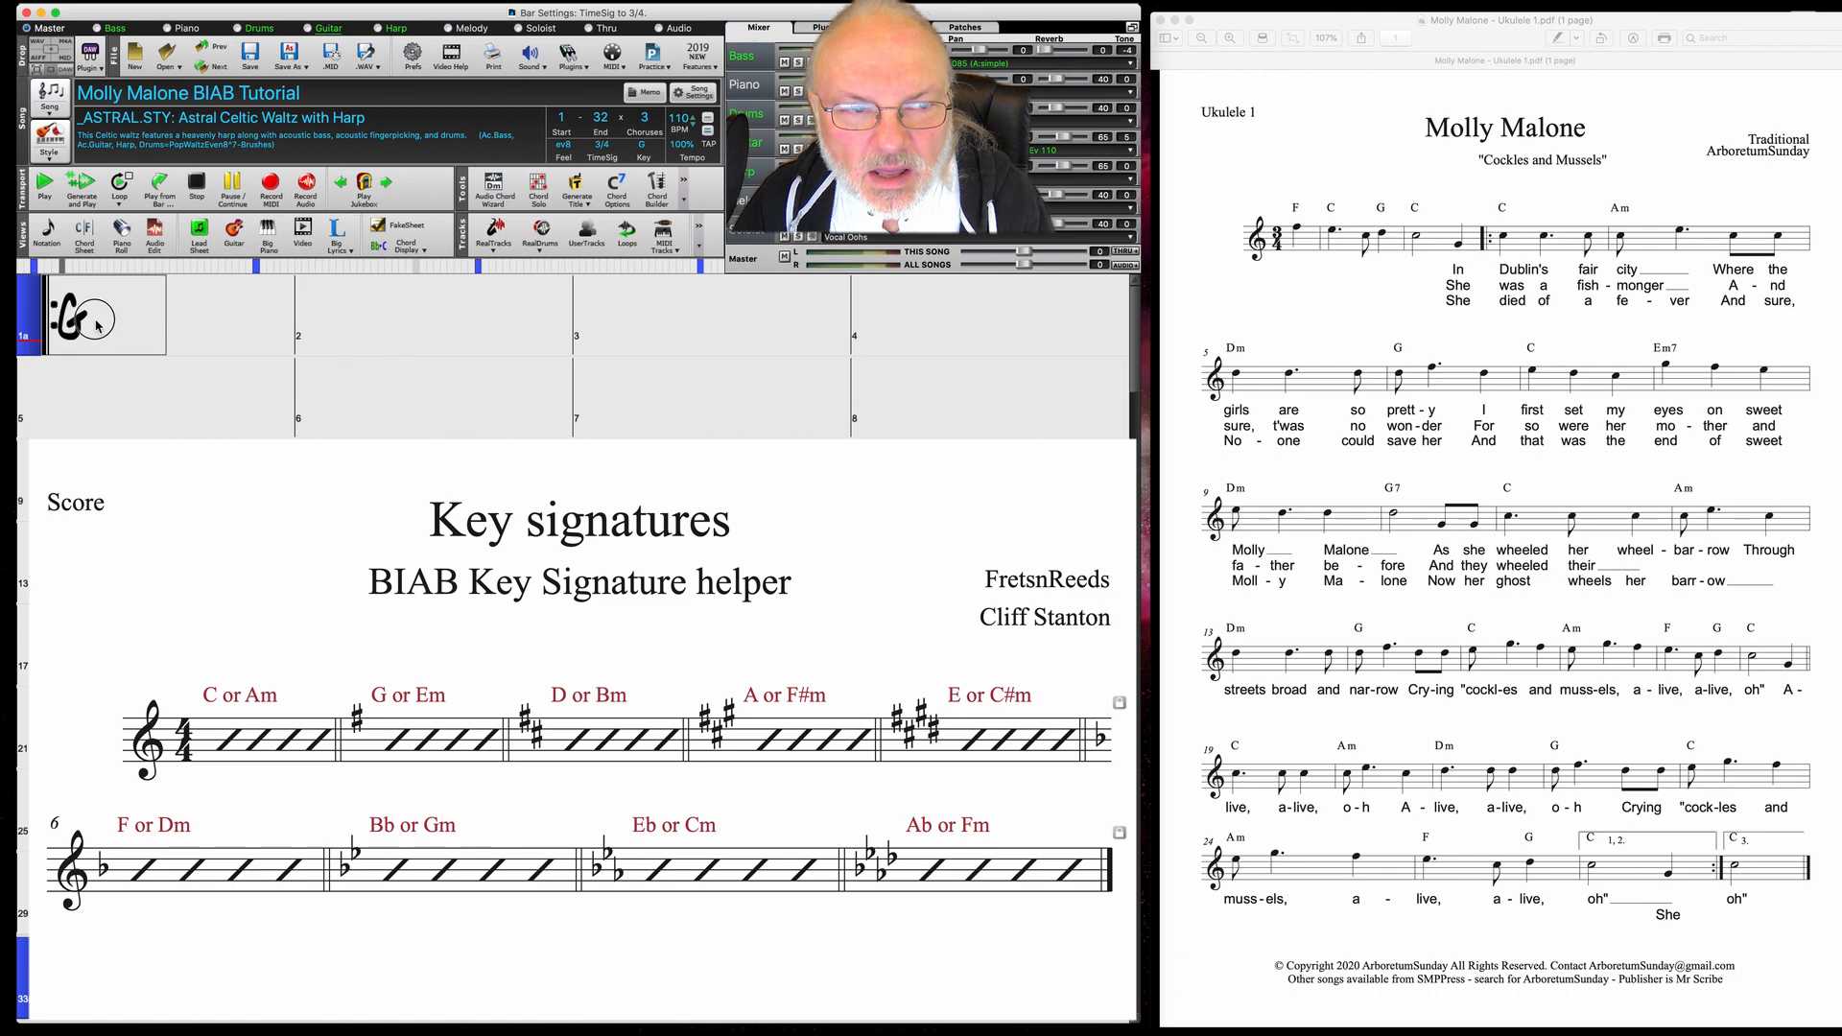
{"action": "type", "text": "C"}
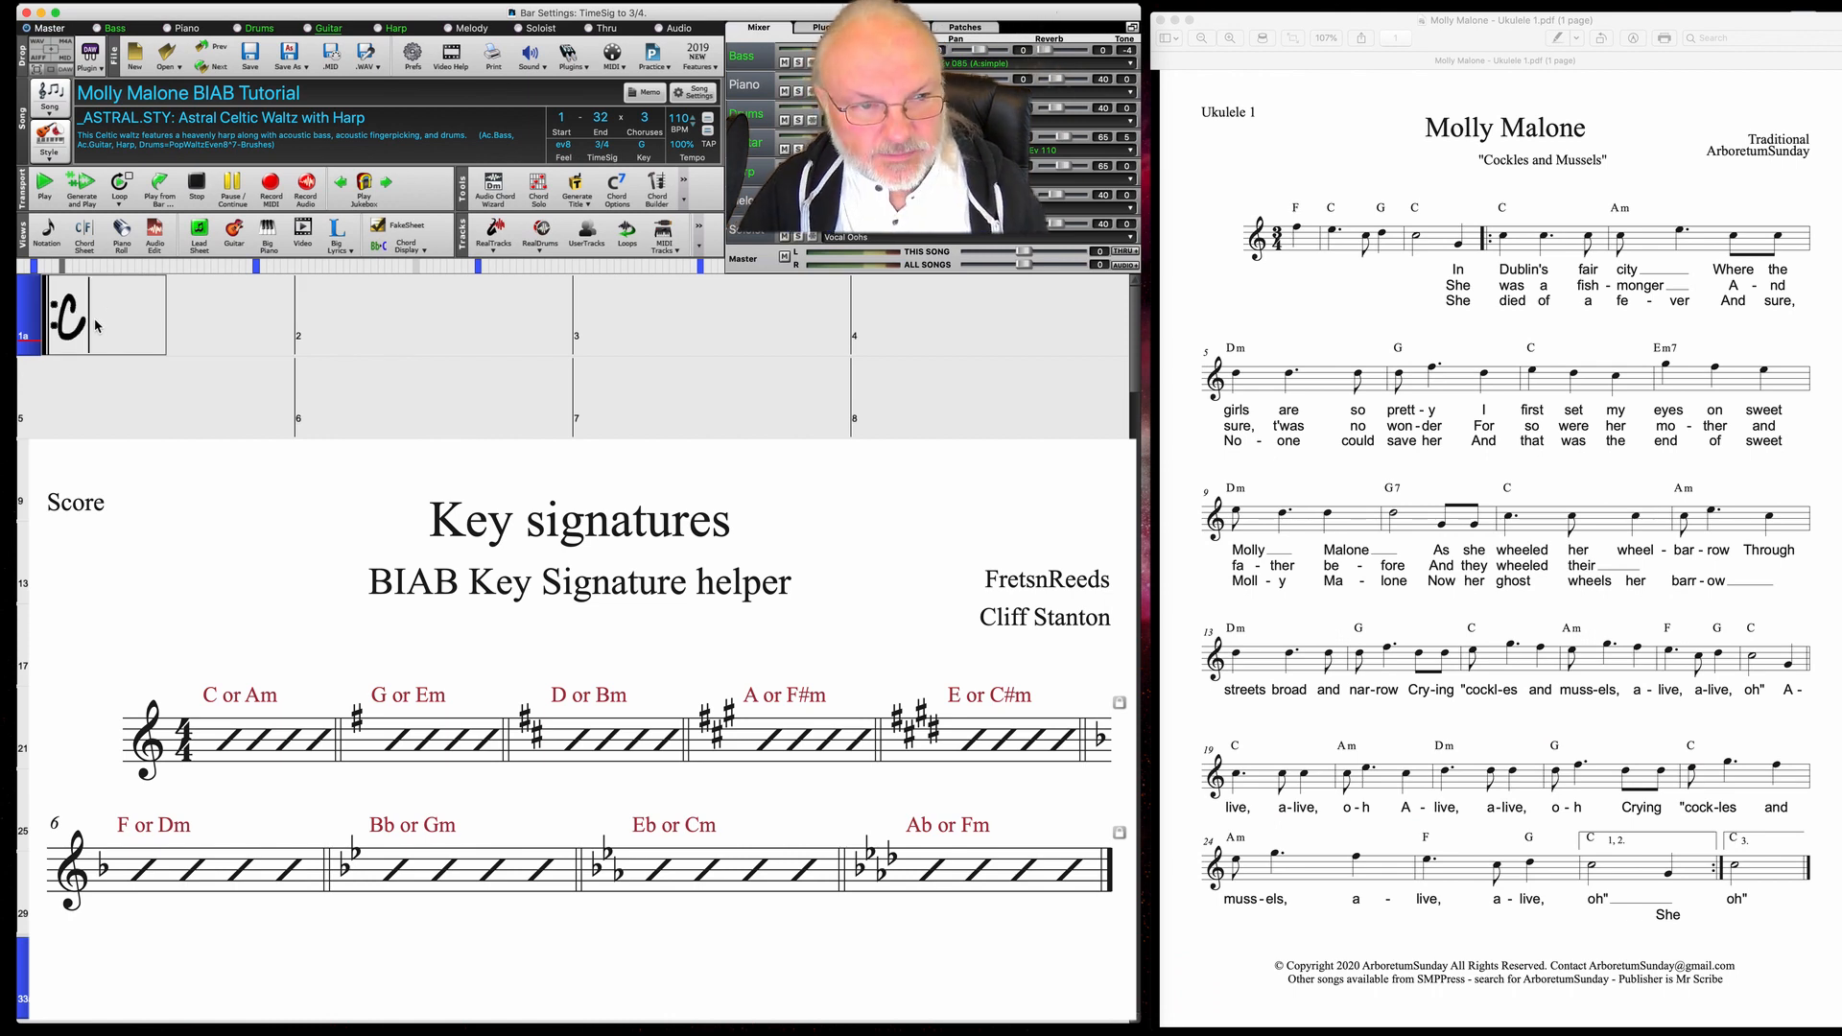
{"action": "key", "text": "Return"}
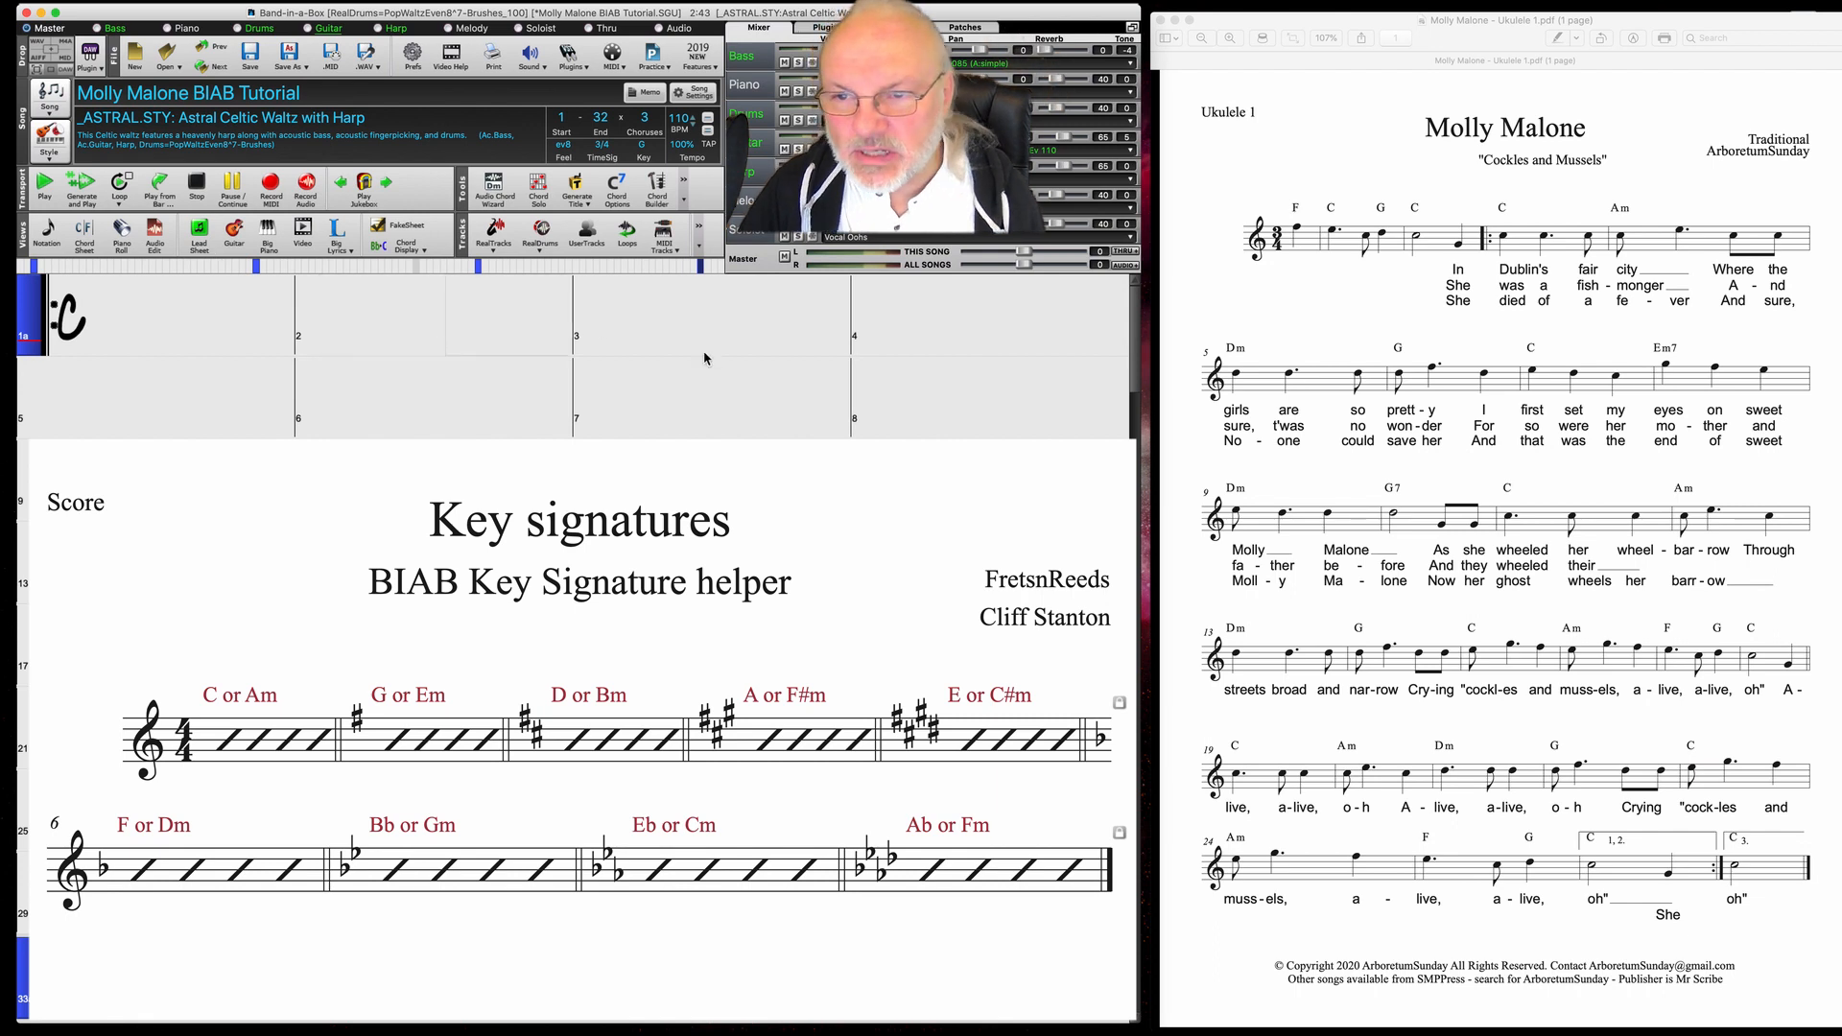
{"action": "left_click", "coordinate": [645, 157]}
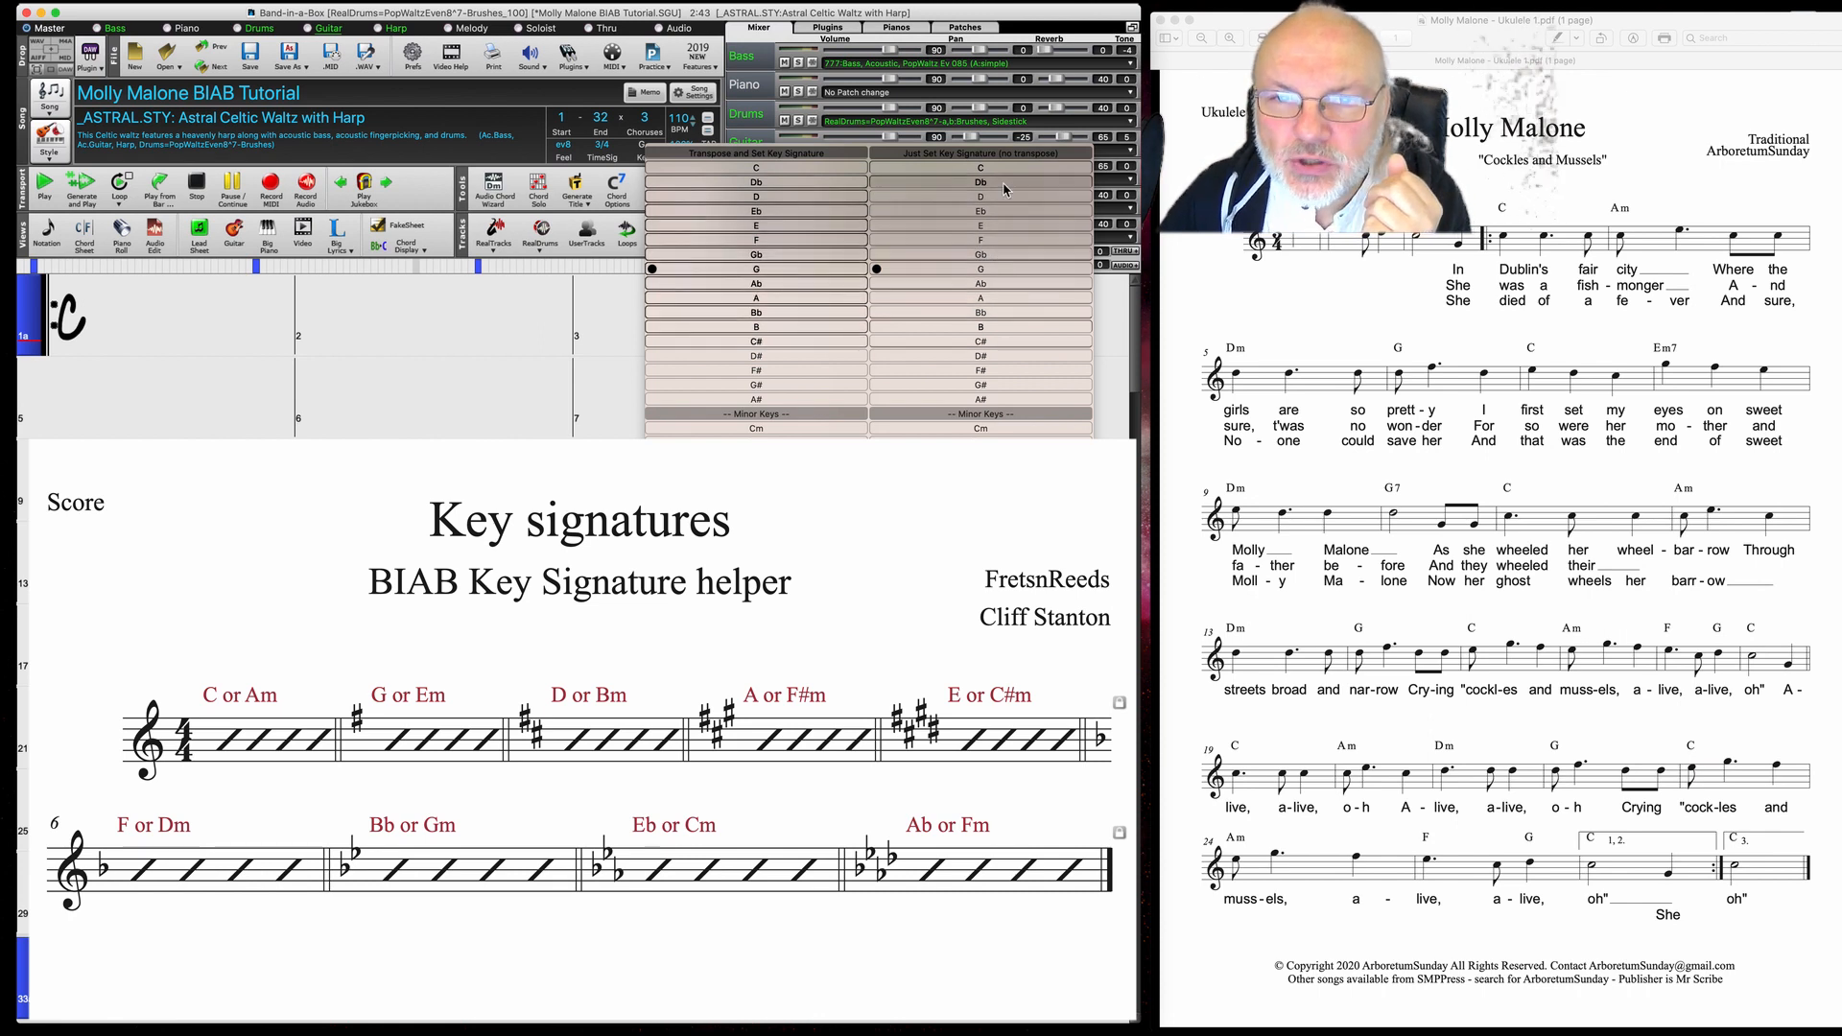
{"action": "left_click", "coordinate": [982, 170]}
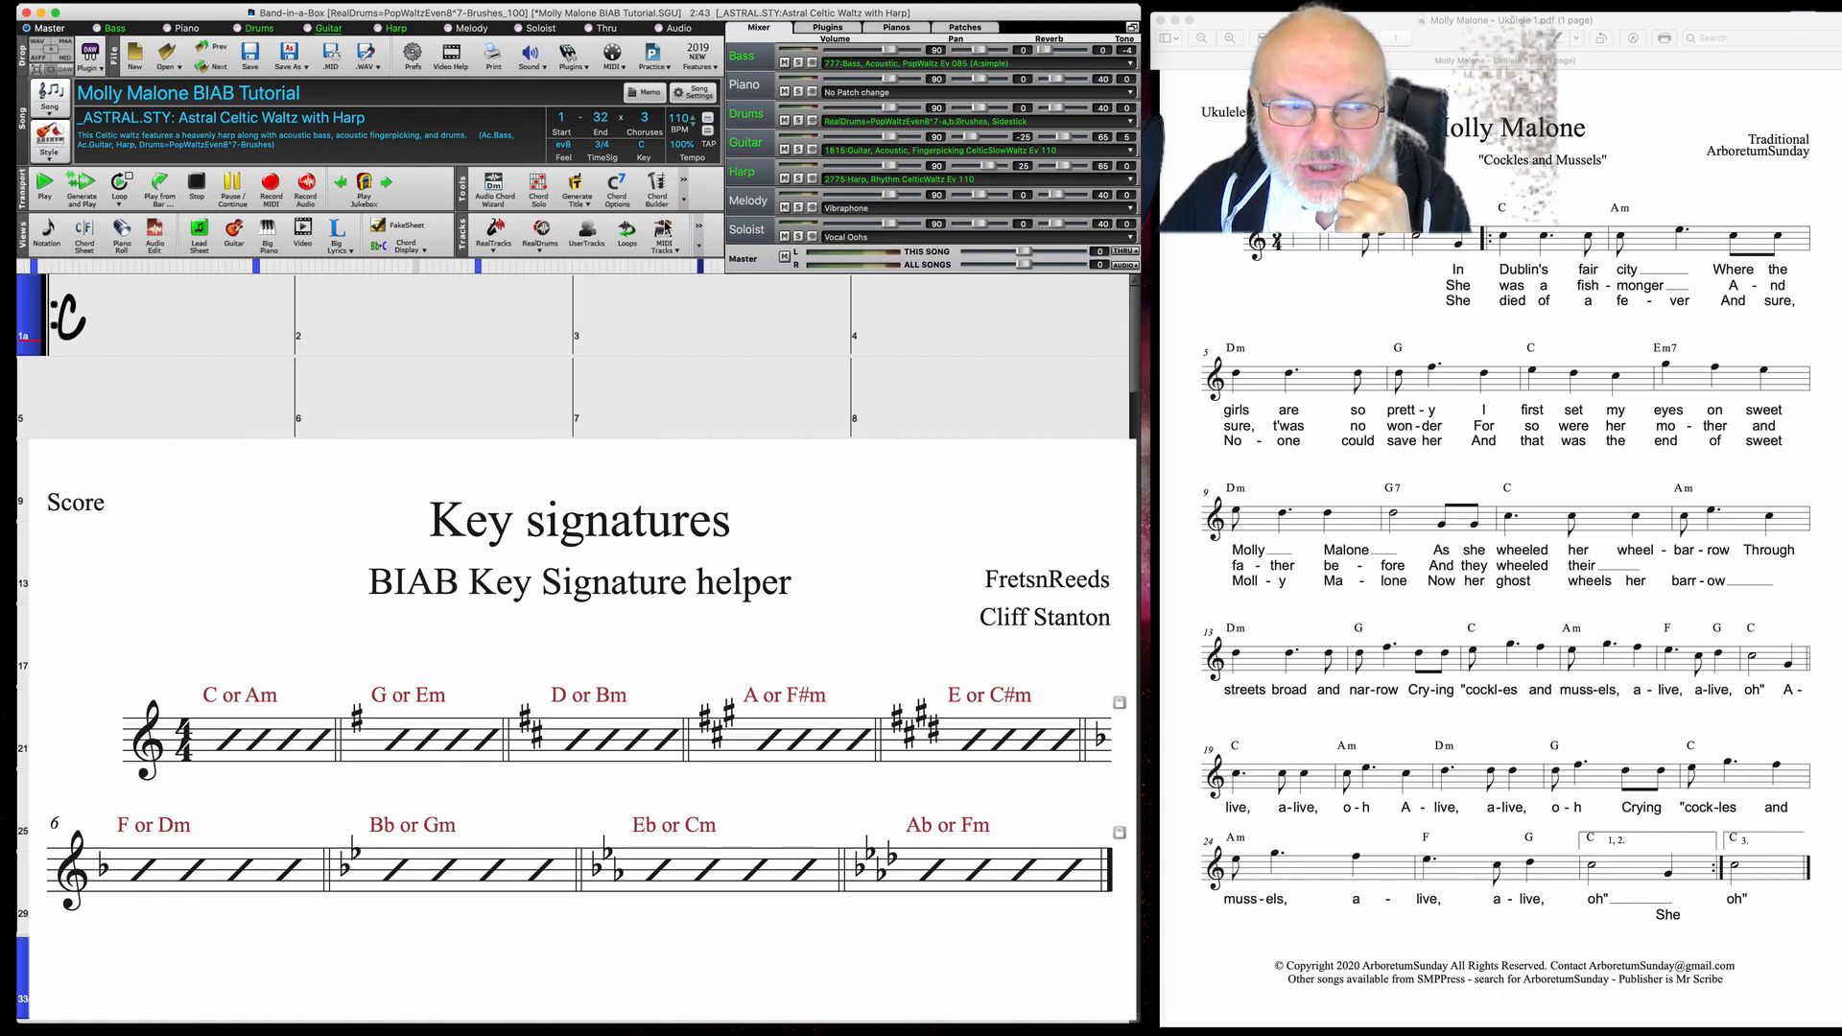
Transpose the song with its key signature to D, and transpose it back to C
{"action": "left_click", "coordinate": [643, 151]}
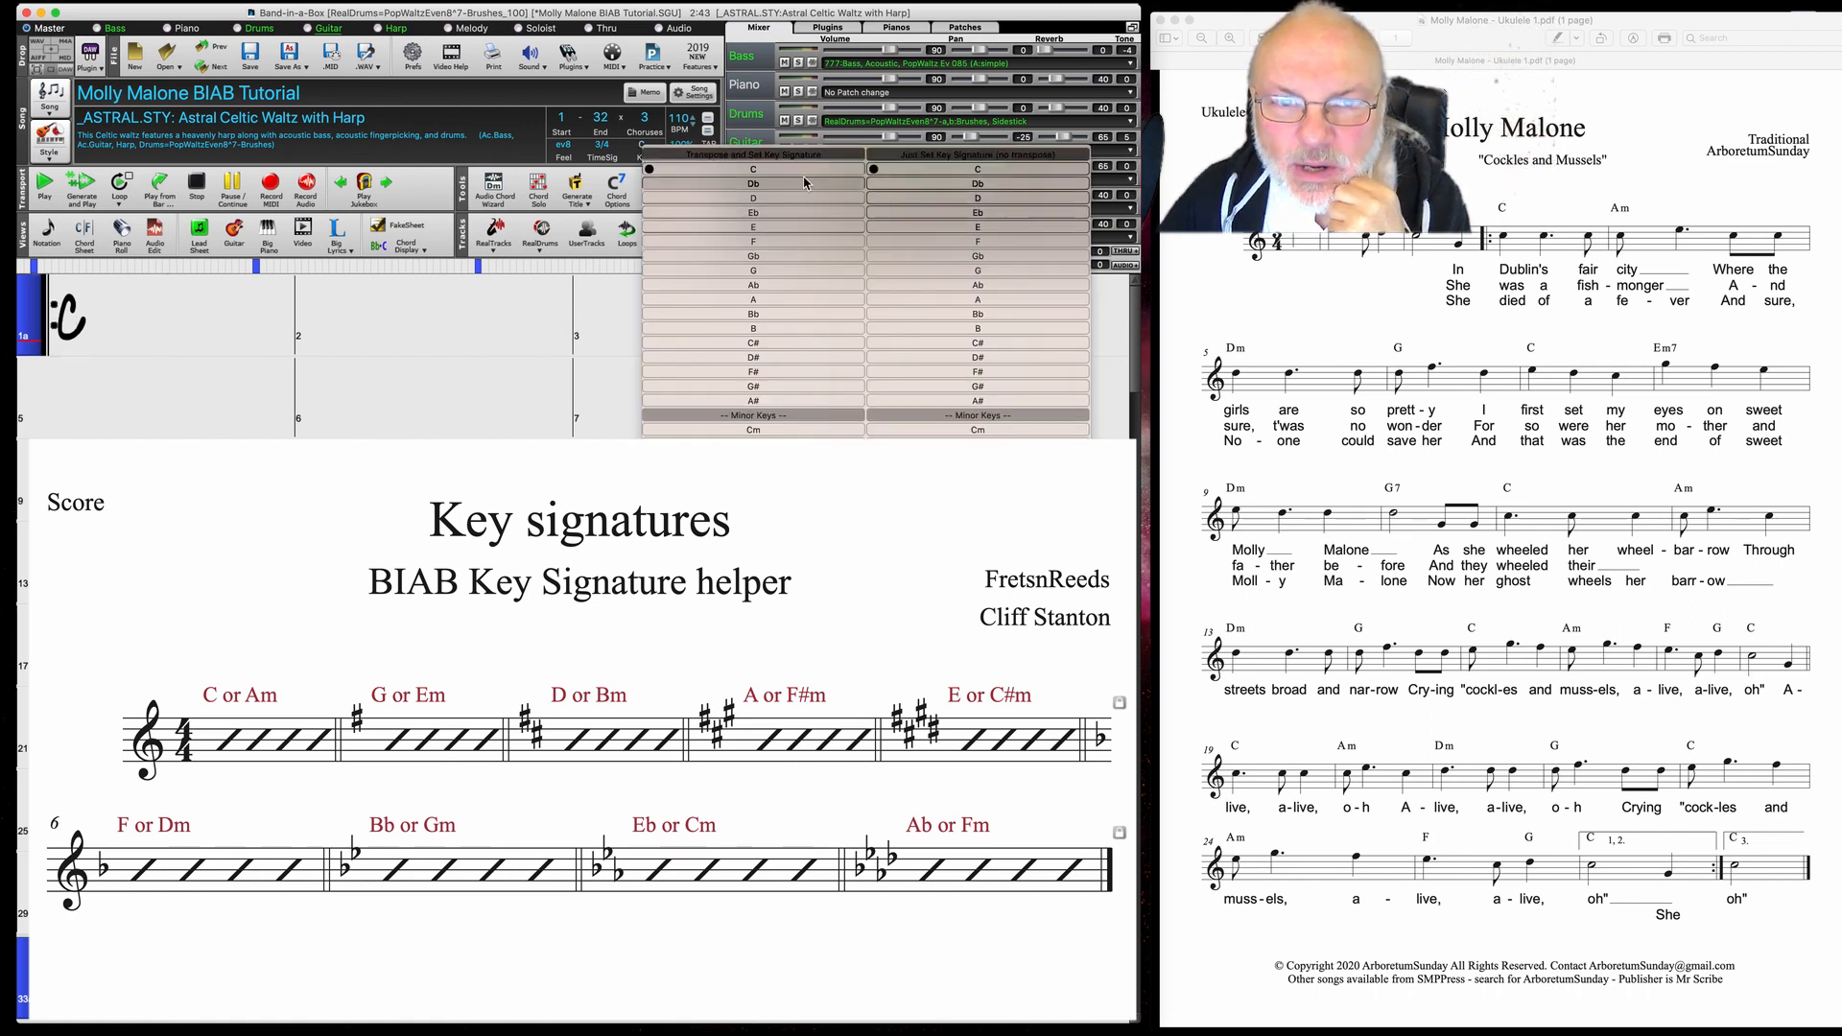
{"action": "left_click", "coordinate": [767, 199]}
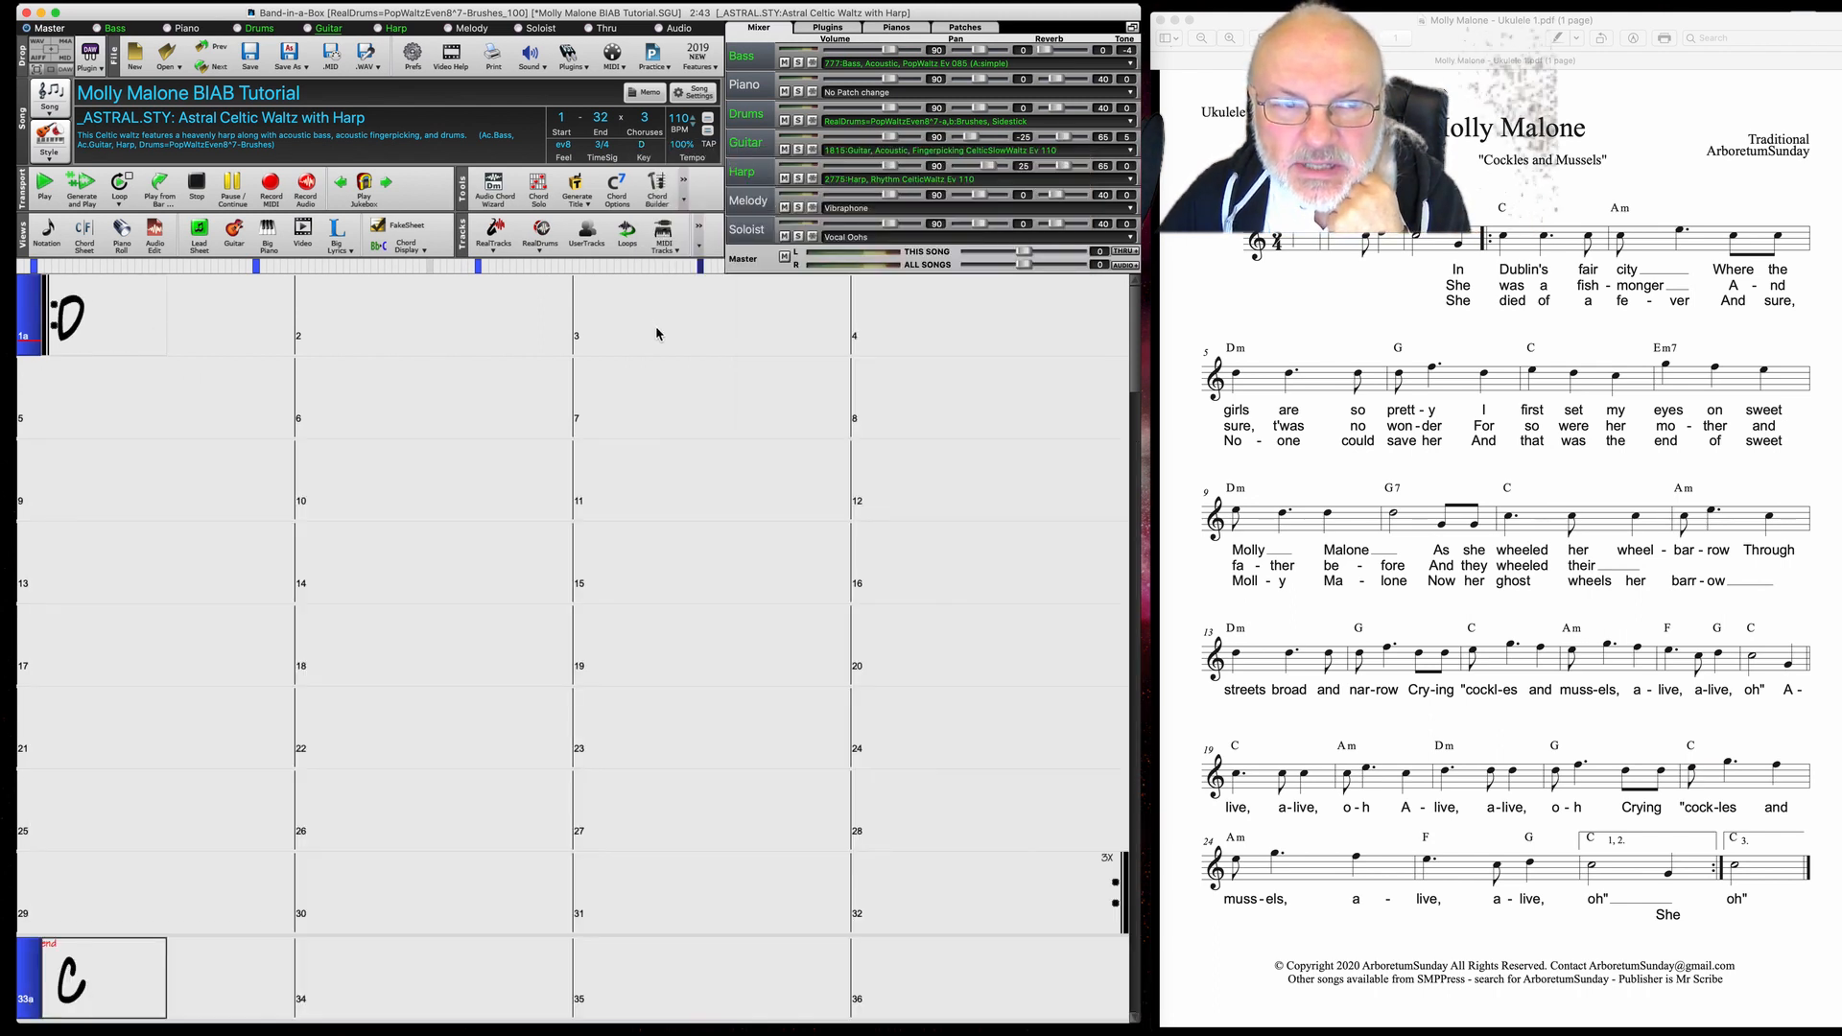
{"action": "left_click", "coordinate": [643, 147]}
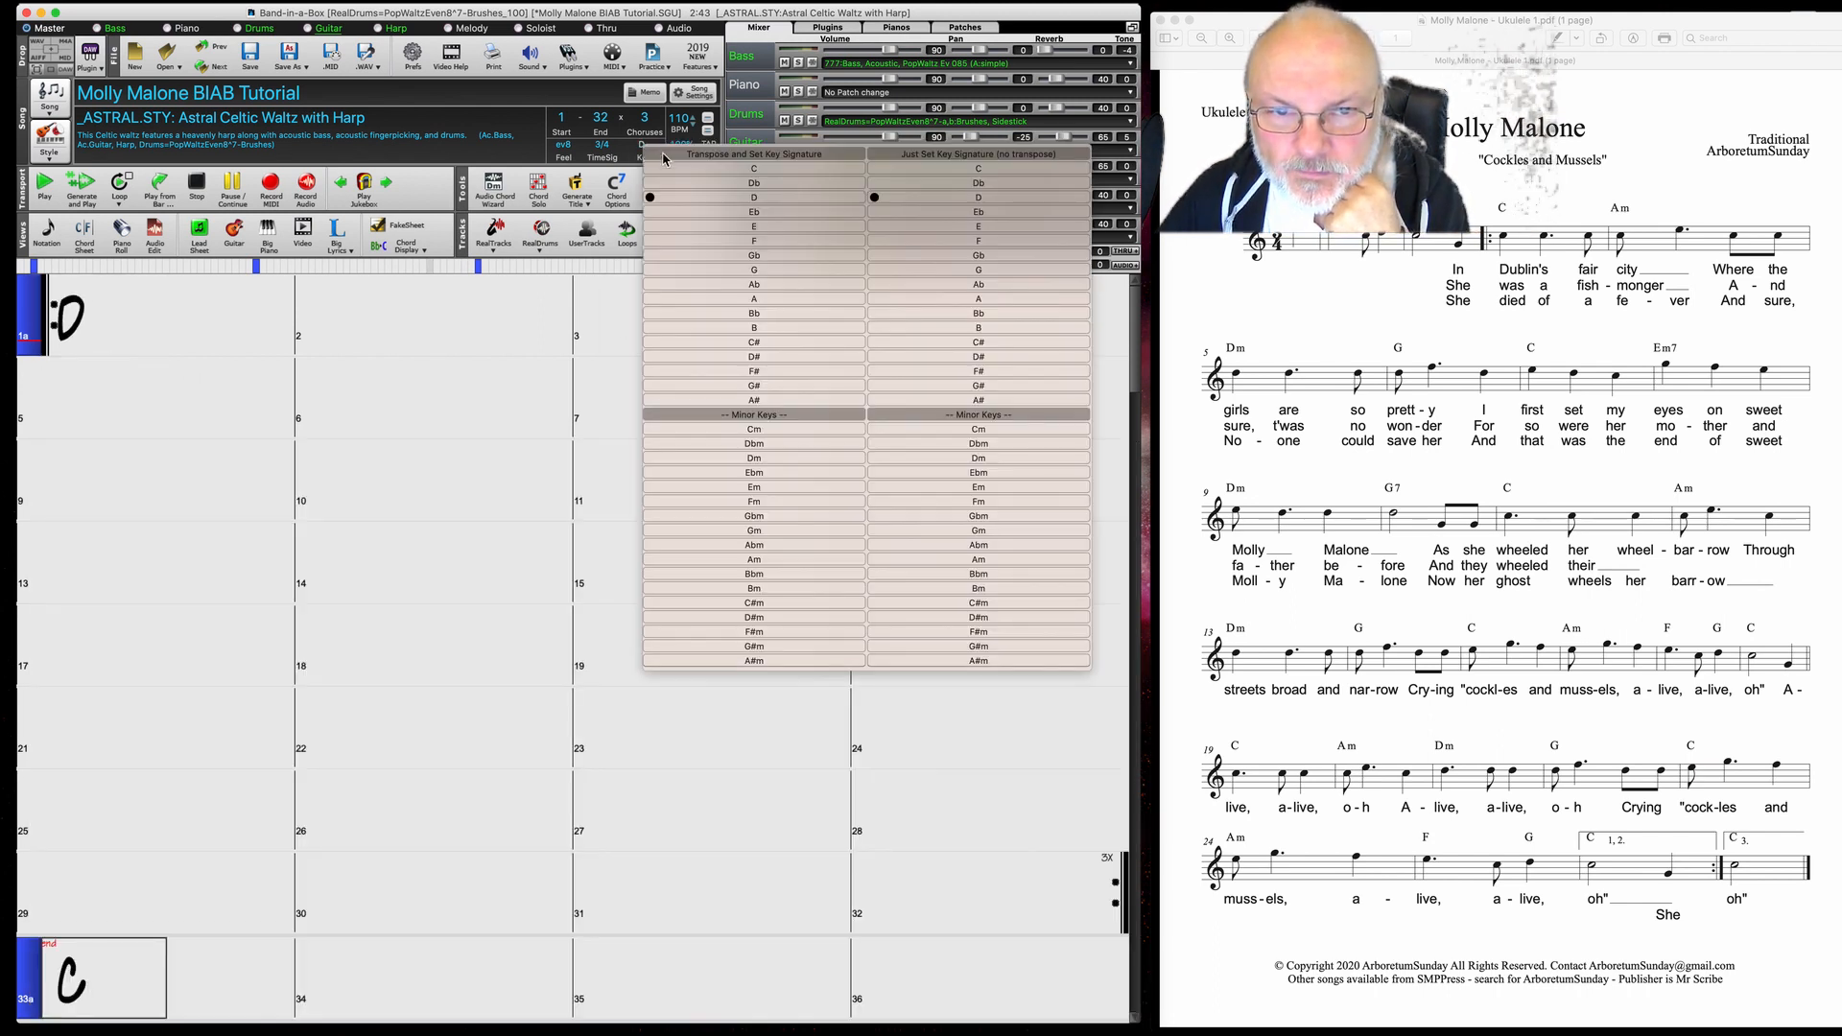
{"action": "left_click", "coordinate": [776, 170]}
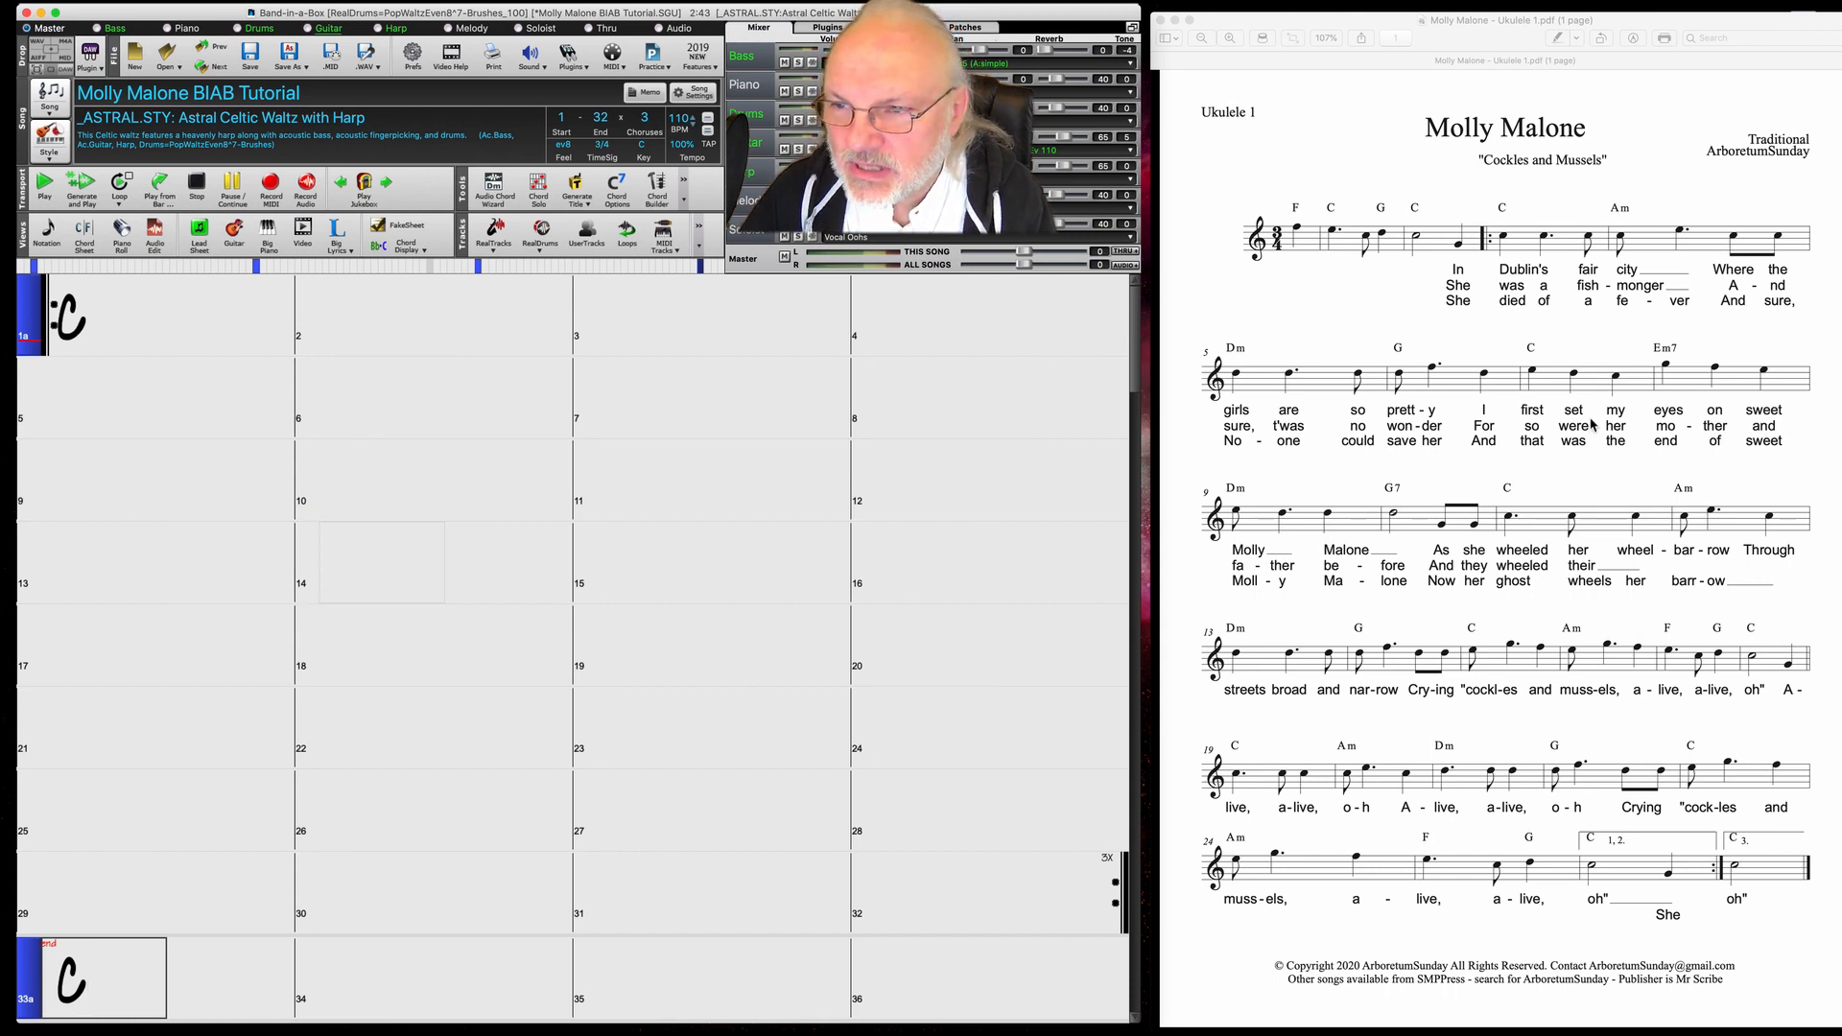
Enter the chords C and C in the first half of bar 1 and F in its second half
{"action": "left_click", "coordinate": [851, 342]}
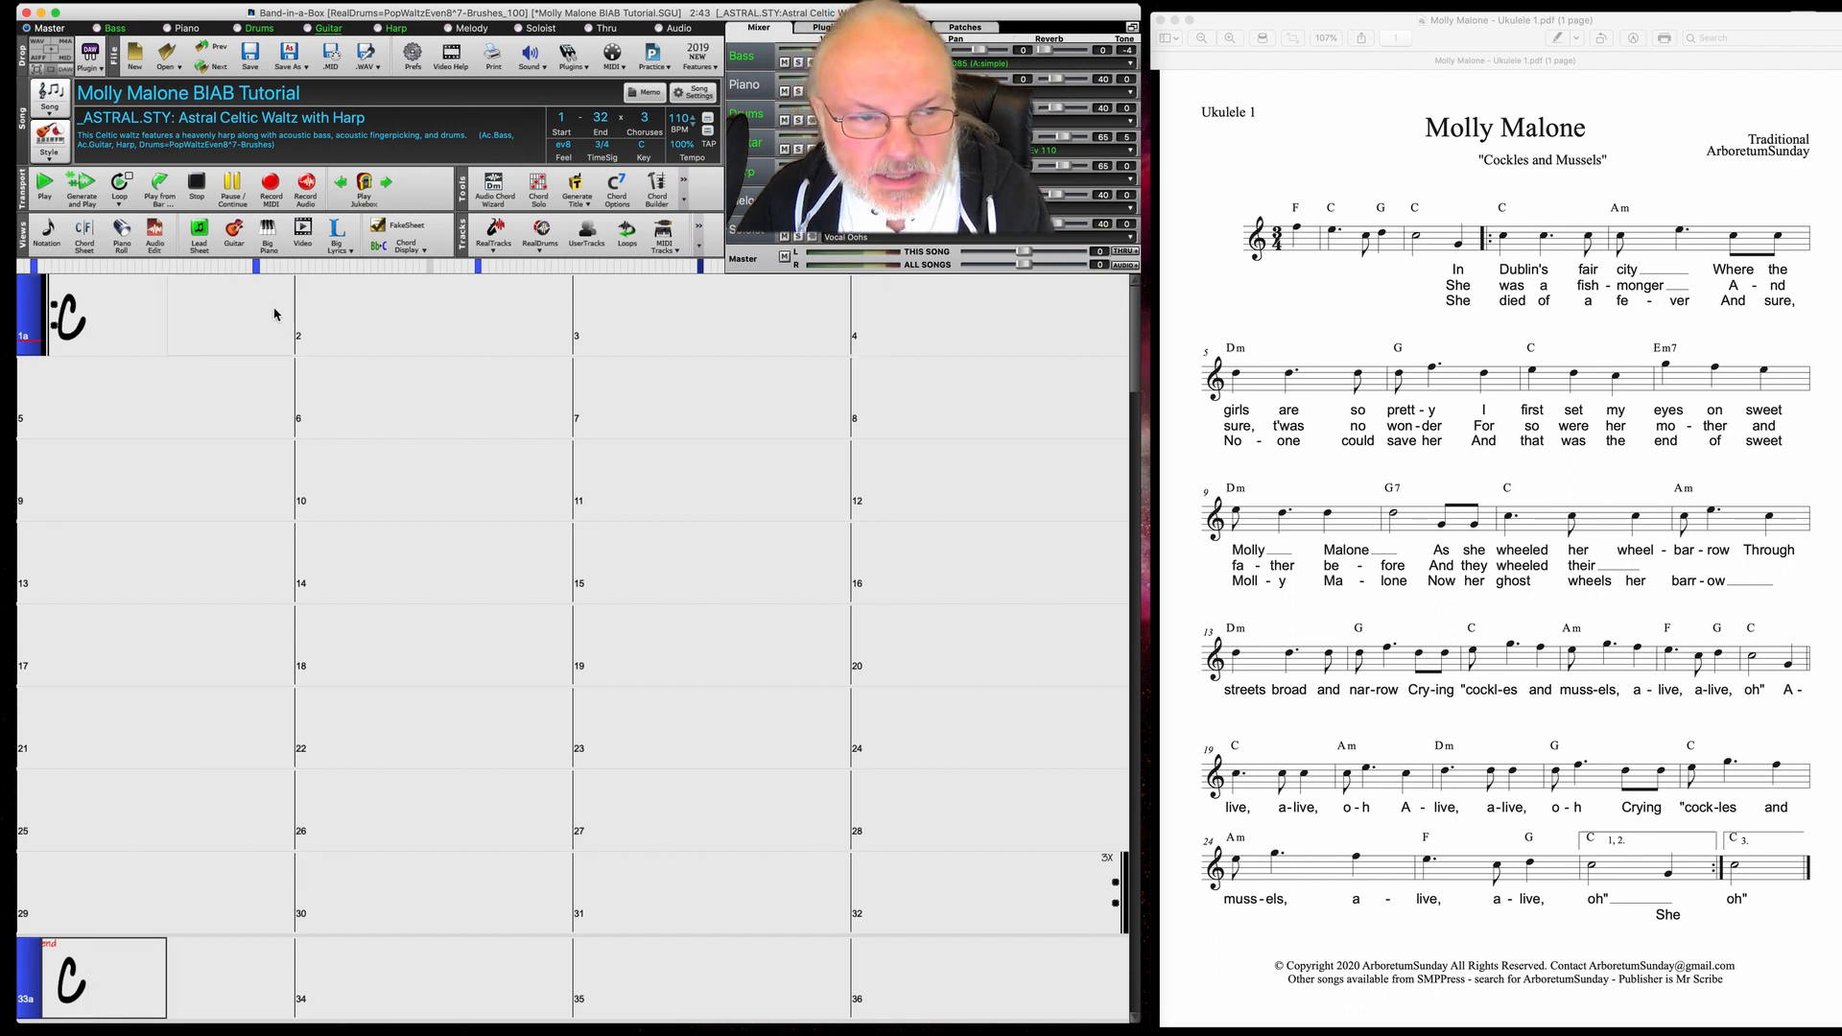
{"action": "left_click", "coordinate": [82, 327]}
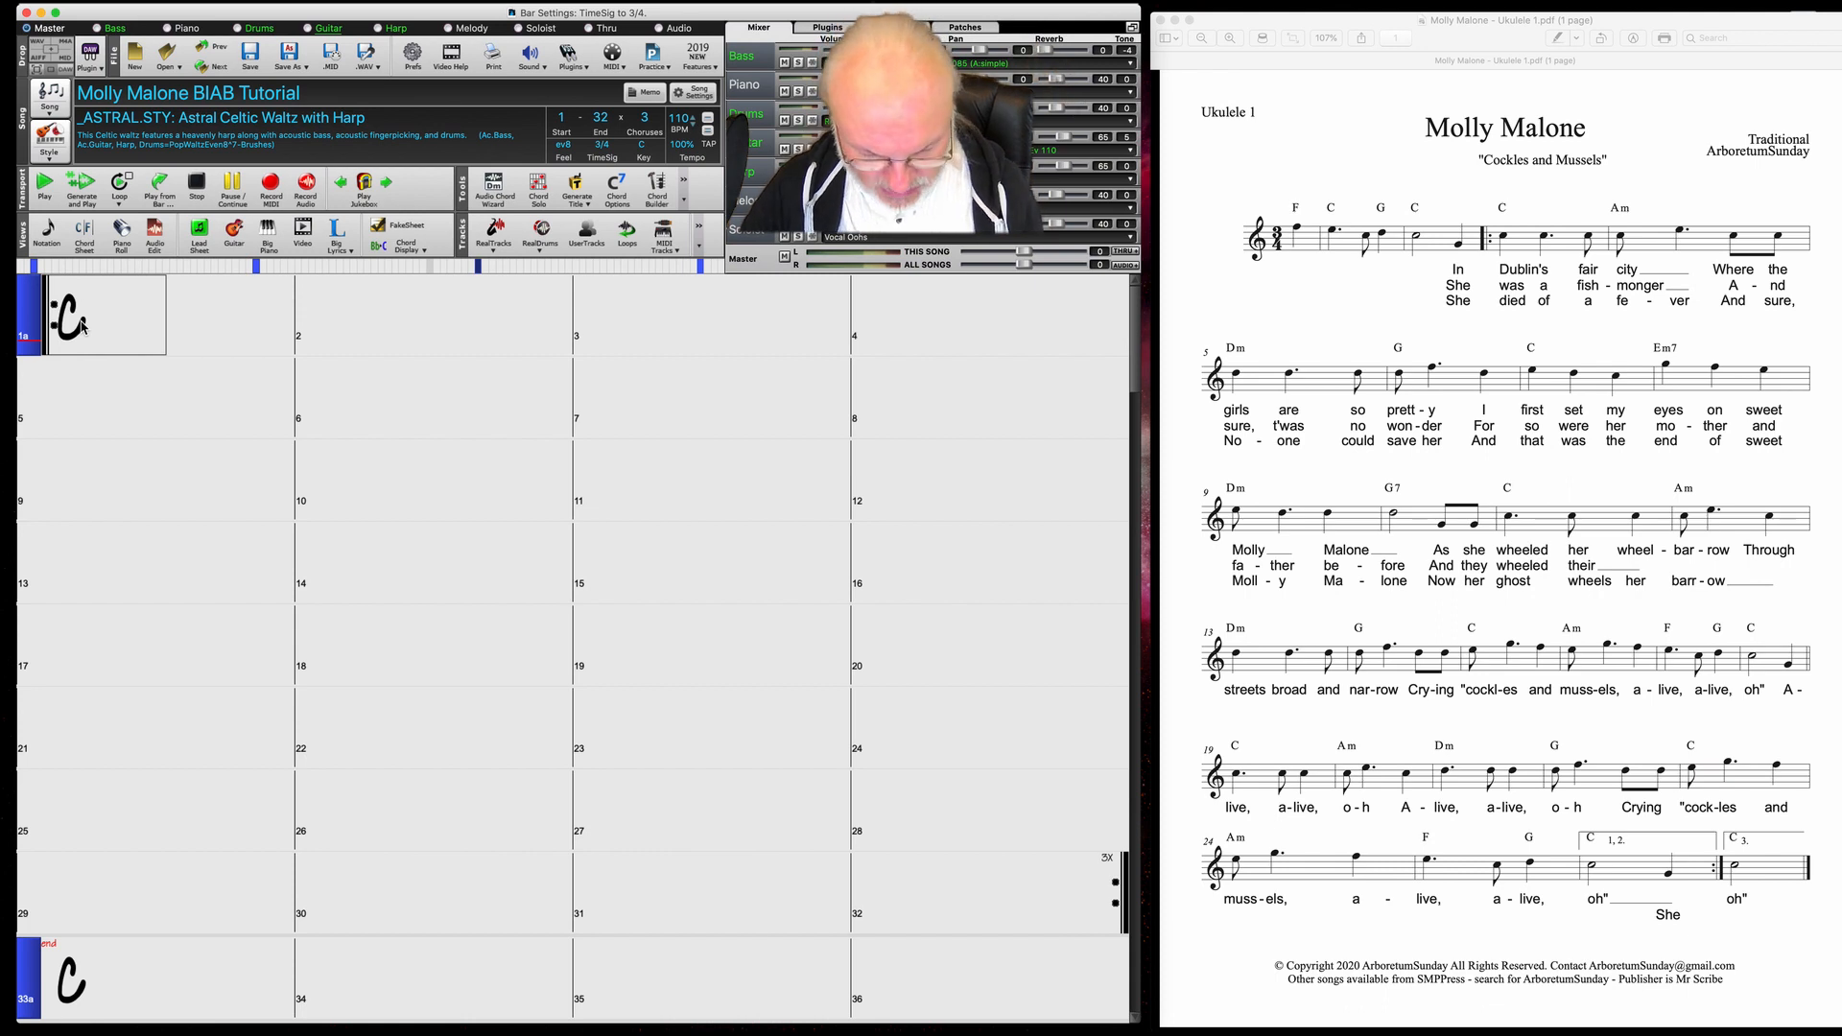
{"action": "type", "text": "C"}
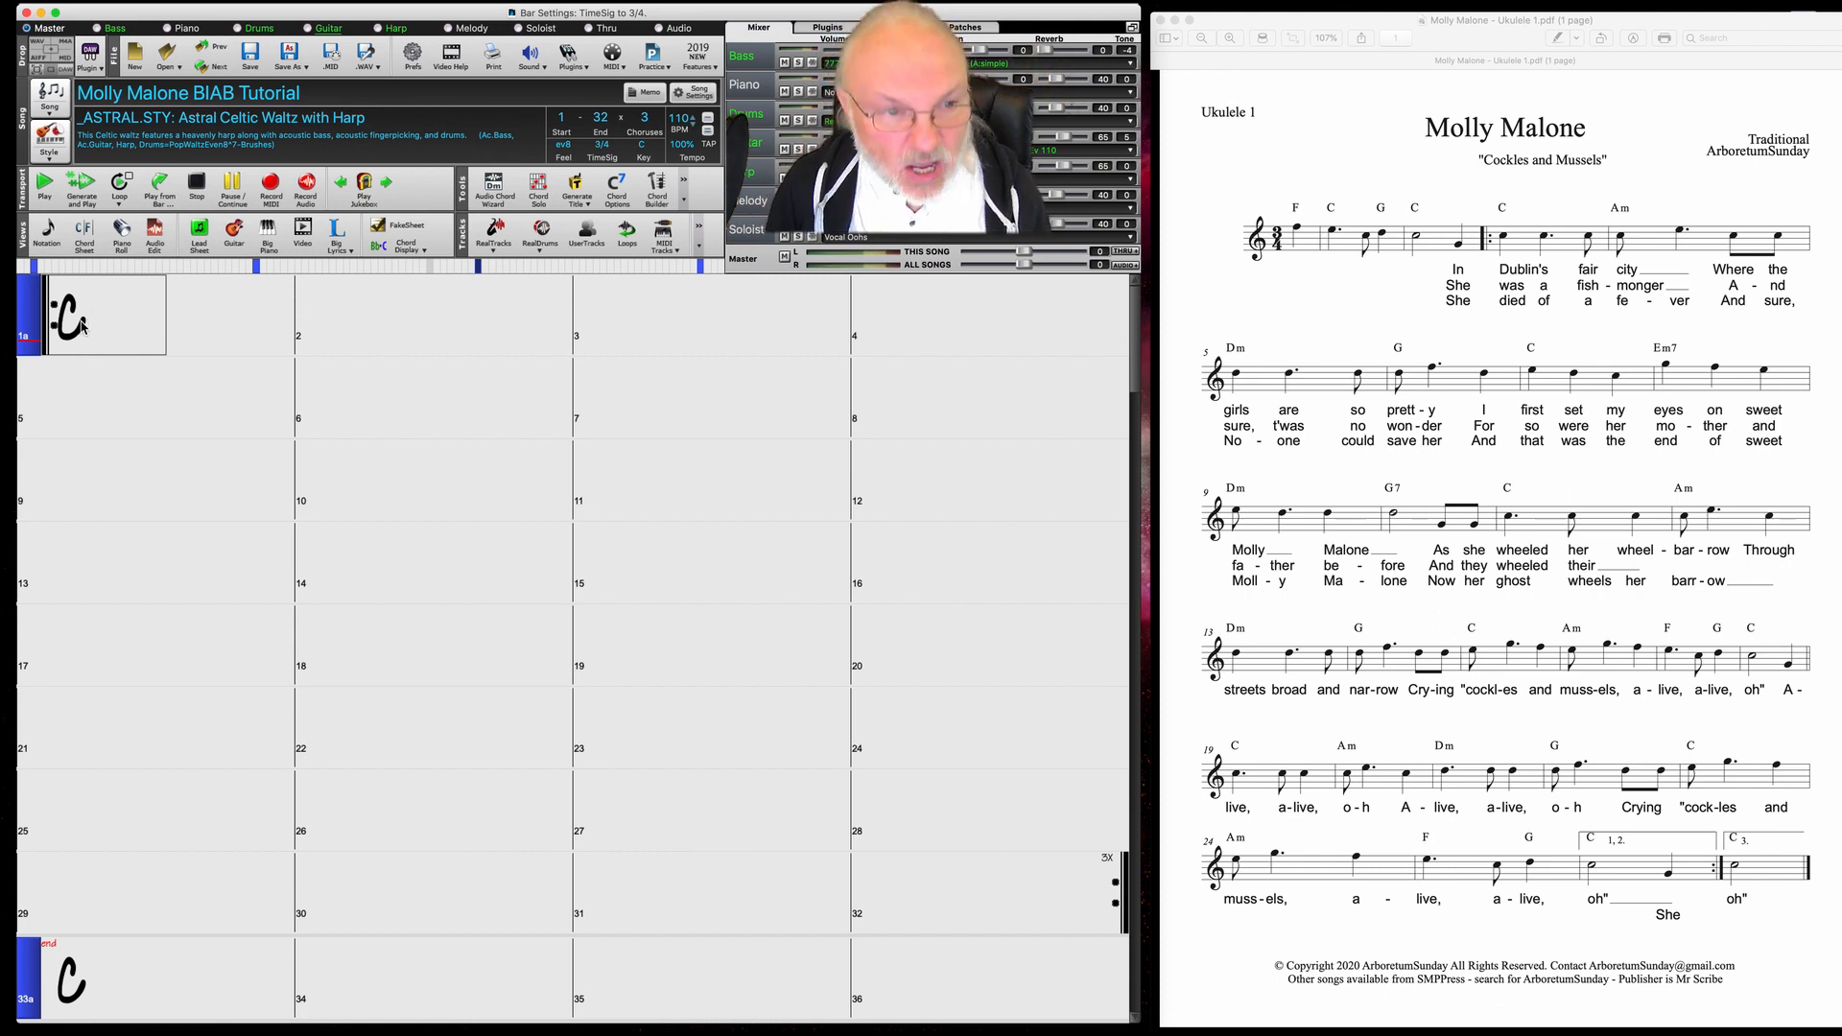
{"action": "type", "text": ",C"}
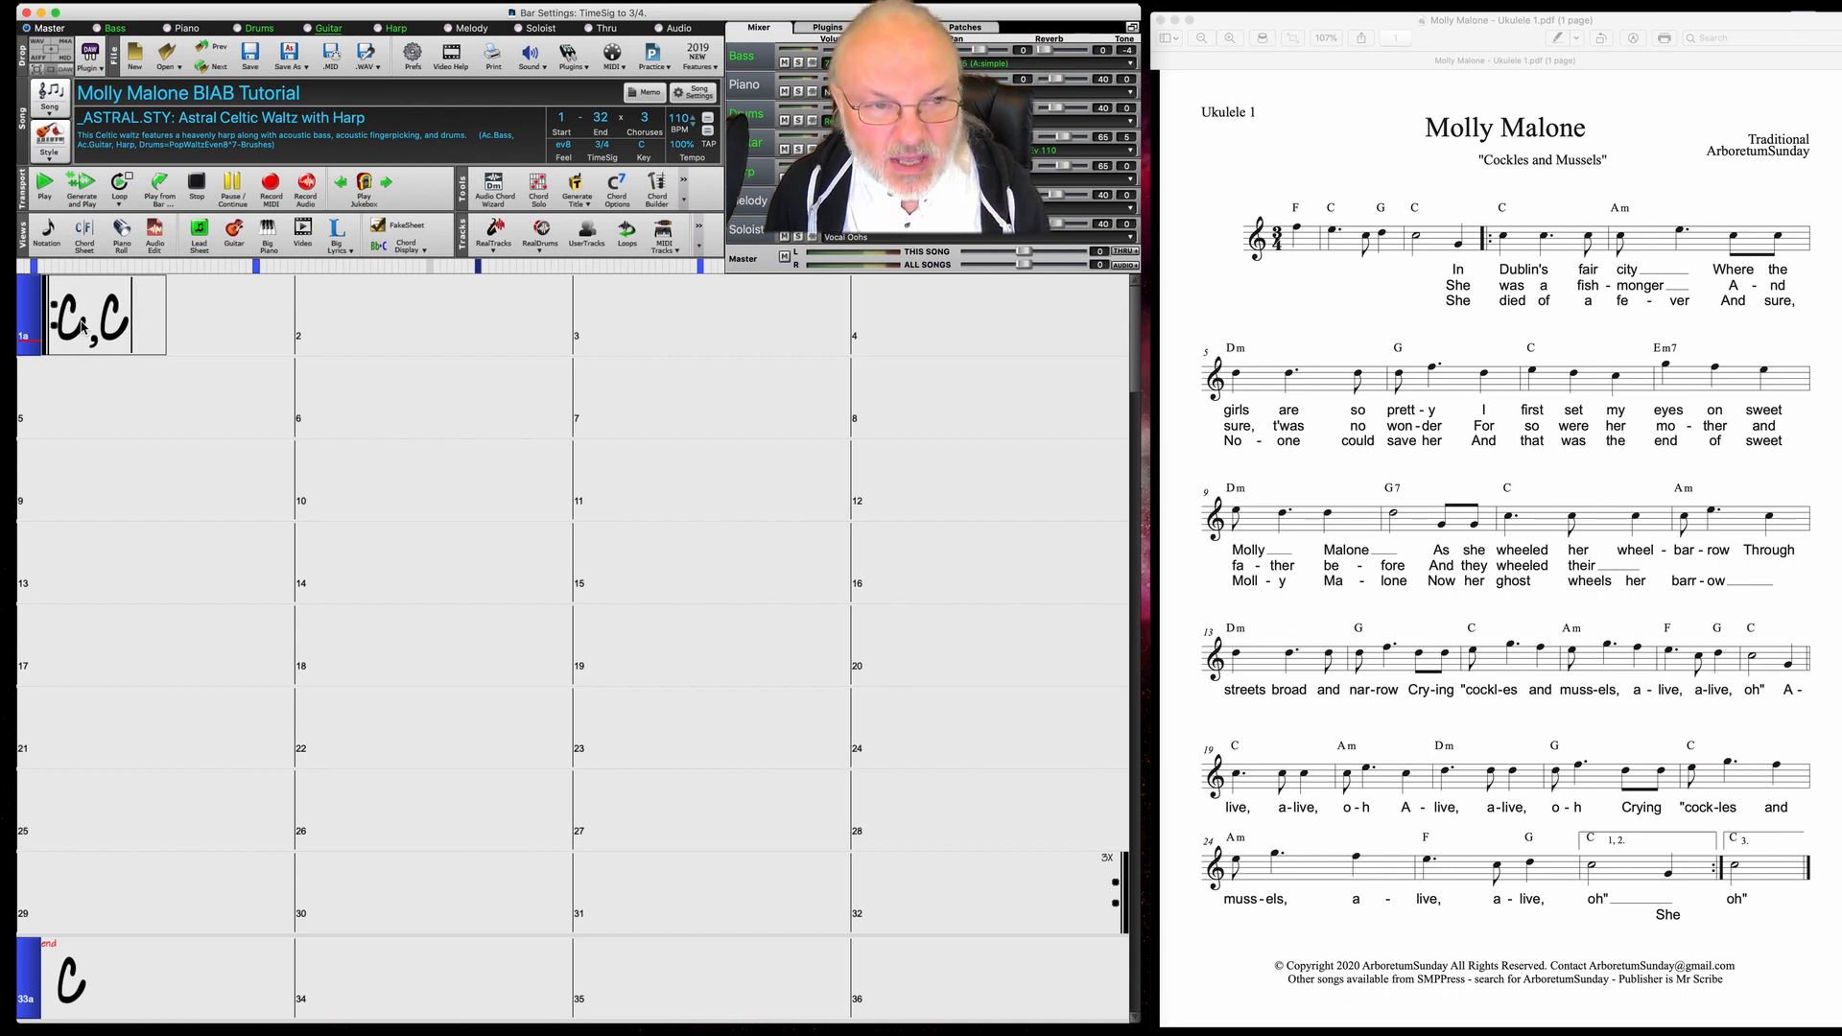
{"action": "key", "text": "Return"}
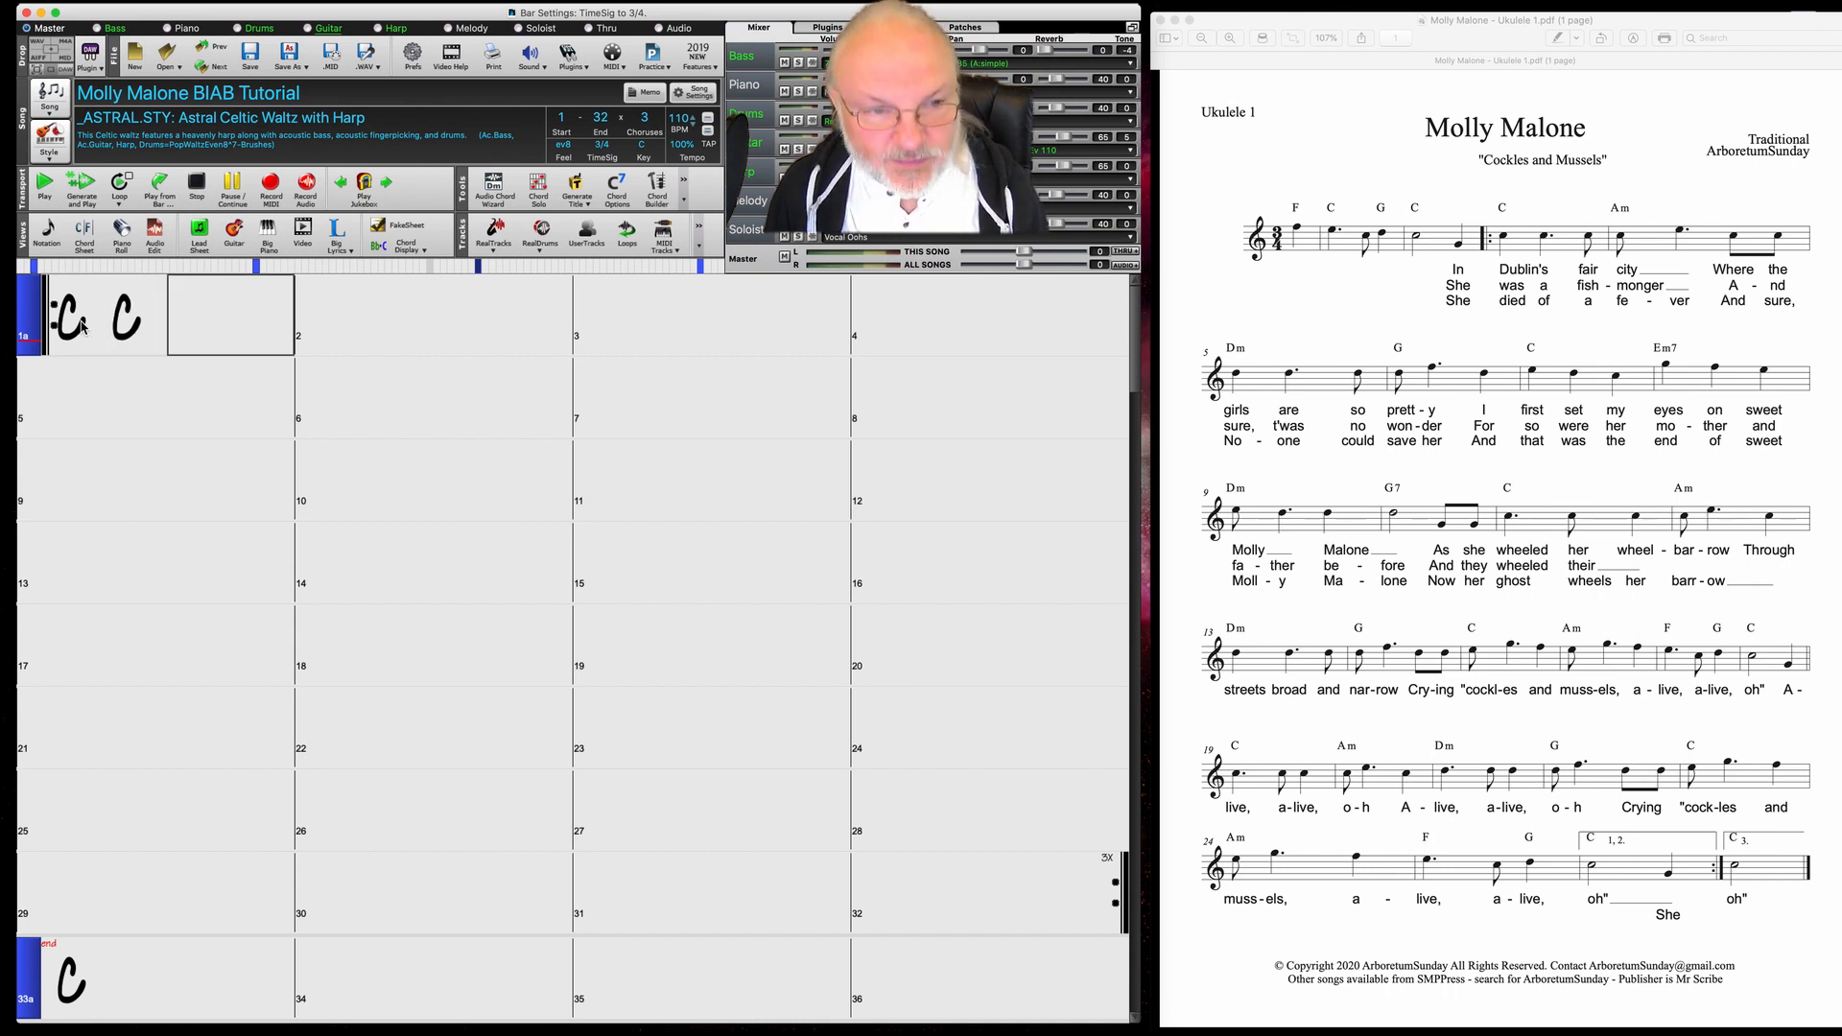
{"action": "type", "text": "F"}
{"action": "key", "text": "Return"}
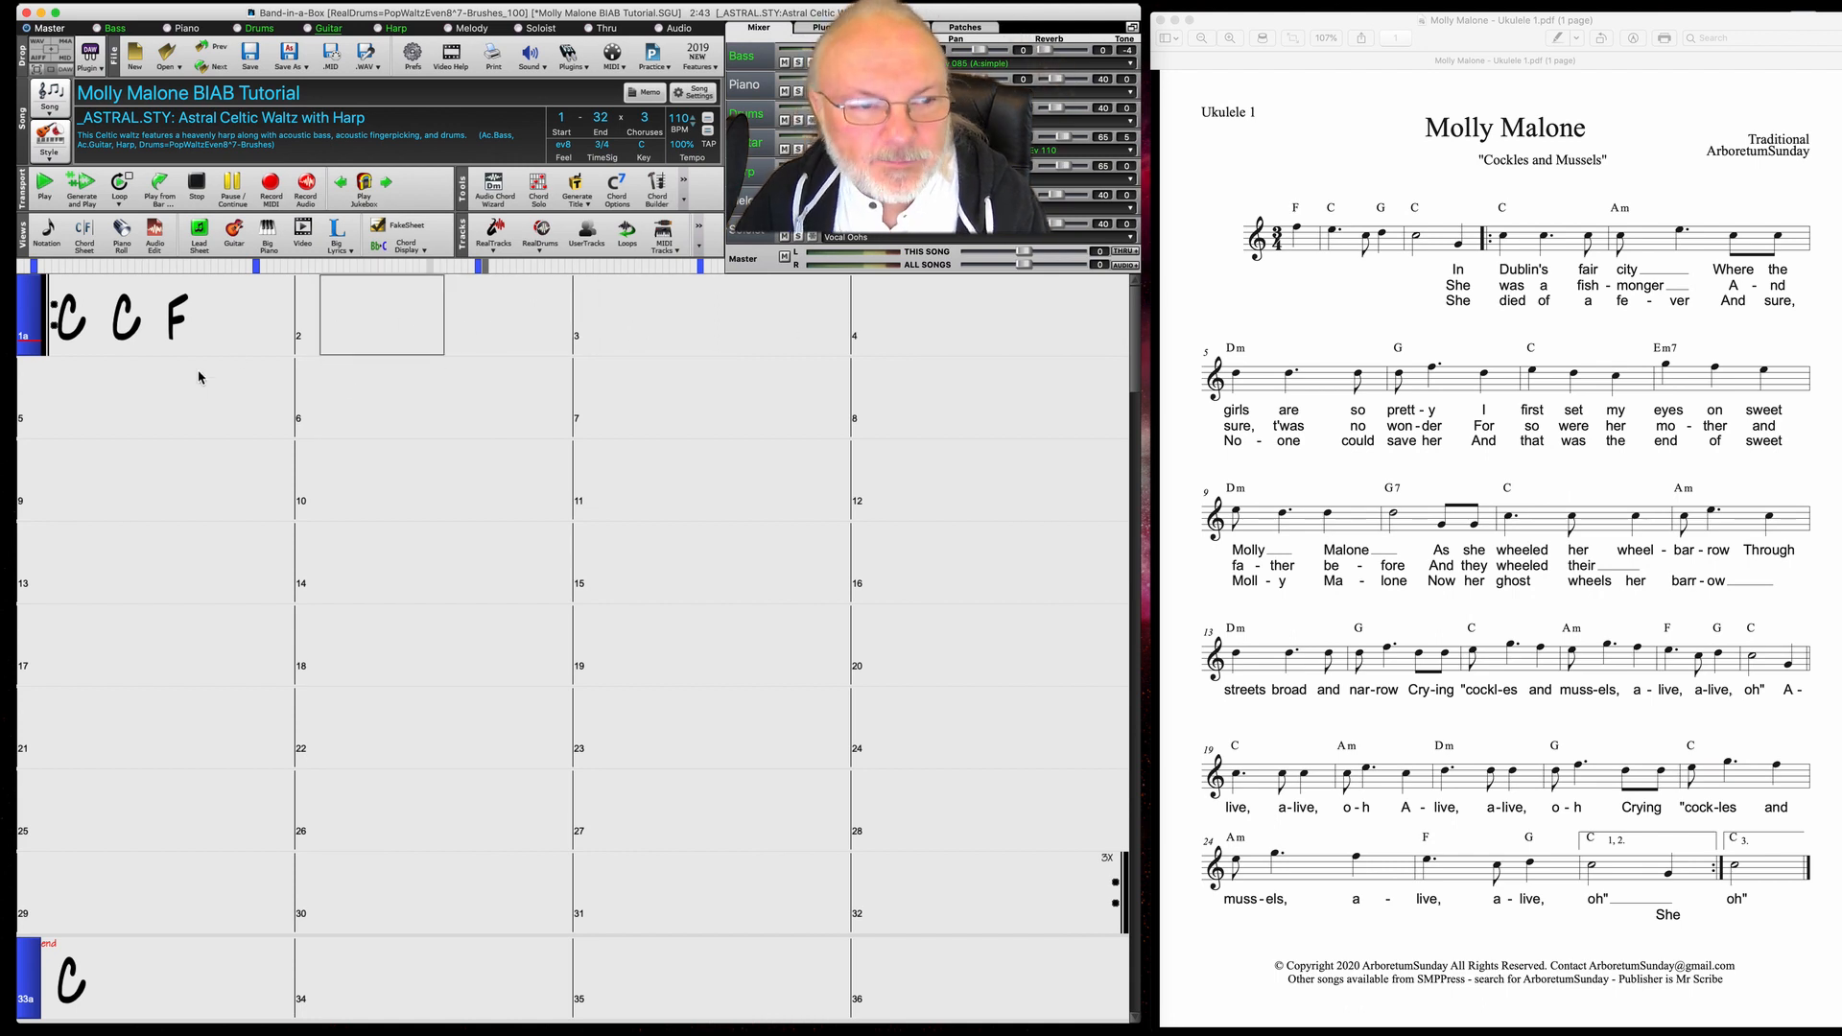
Play the song from the start and again from bar 1, stopping the playback each time
{"action": "left_click", "coordinate": [43, 184]}
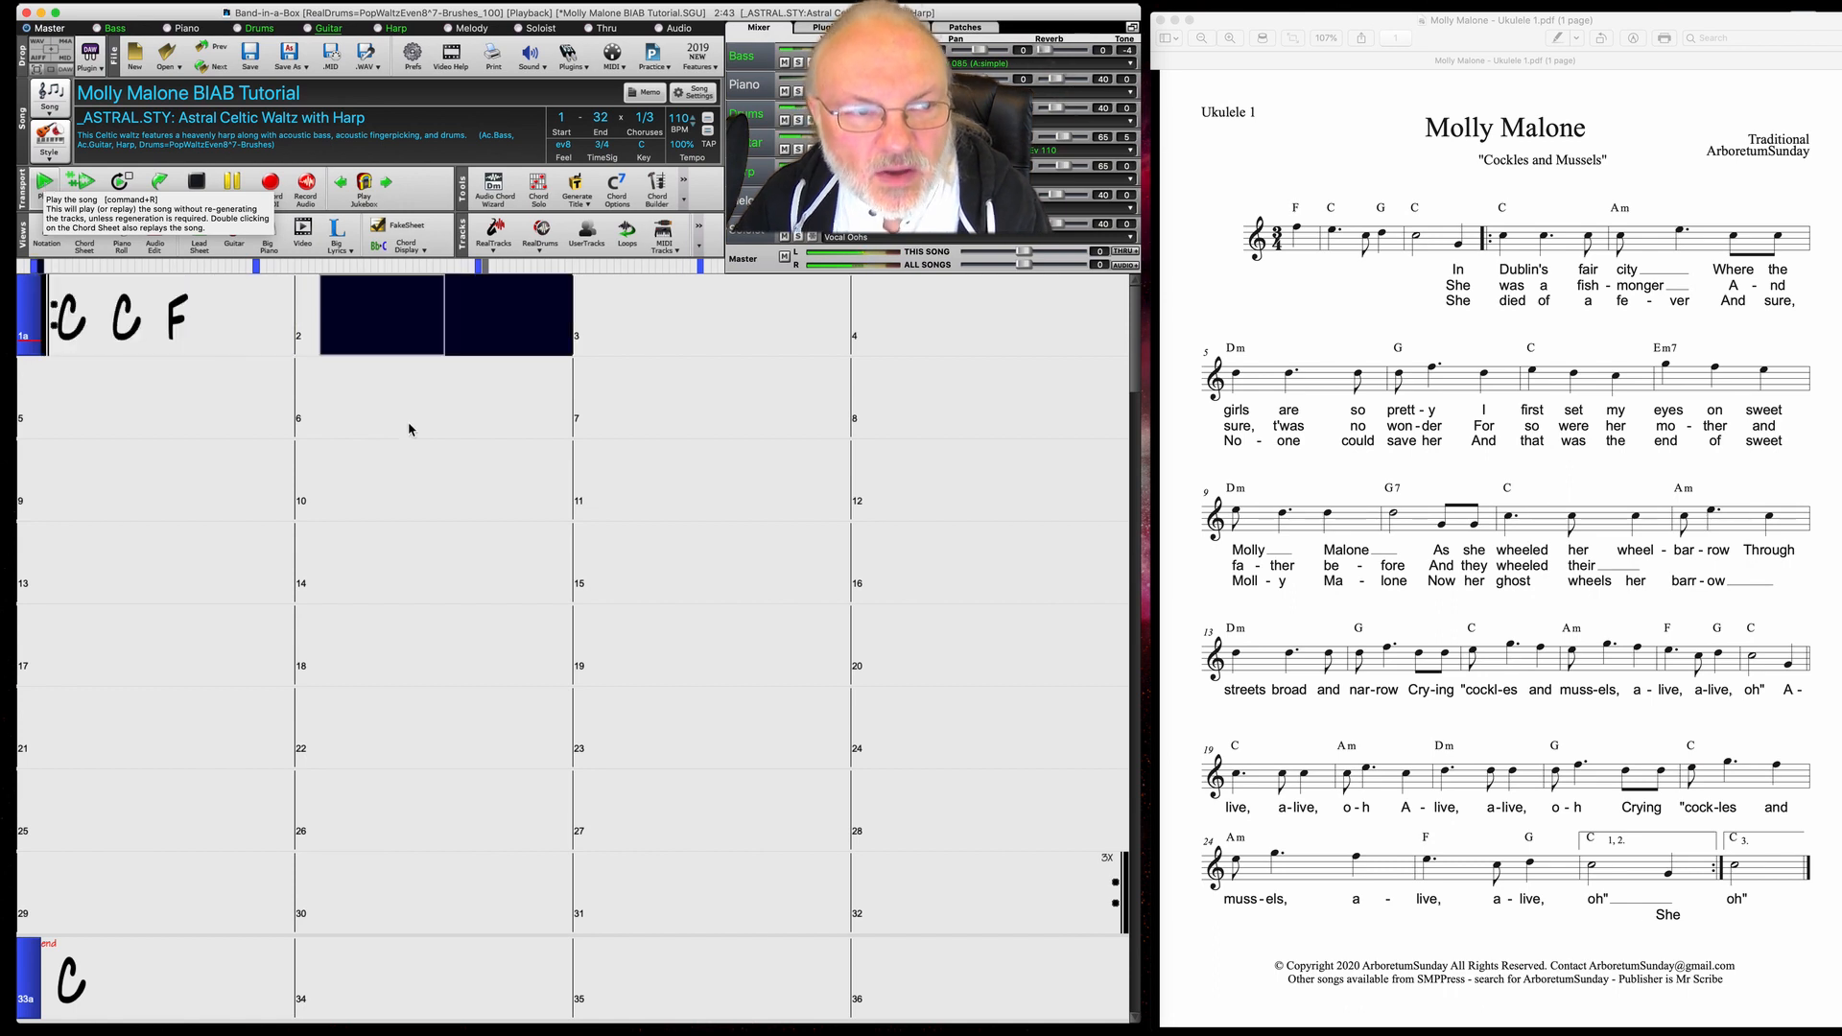
{"action": "key", "text": "Escape"}
{"action": "left_click", "coordinate": [198, 187]}
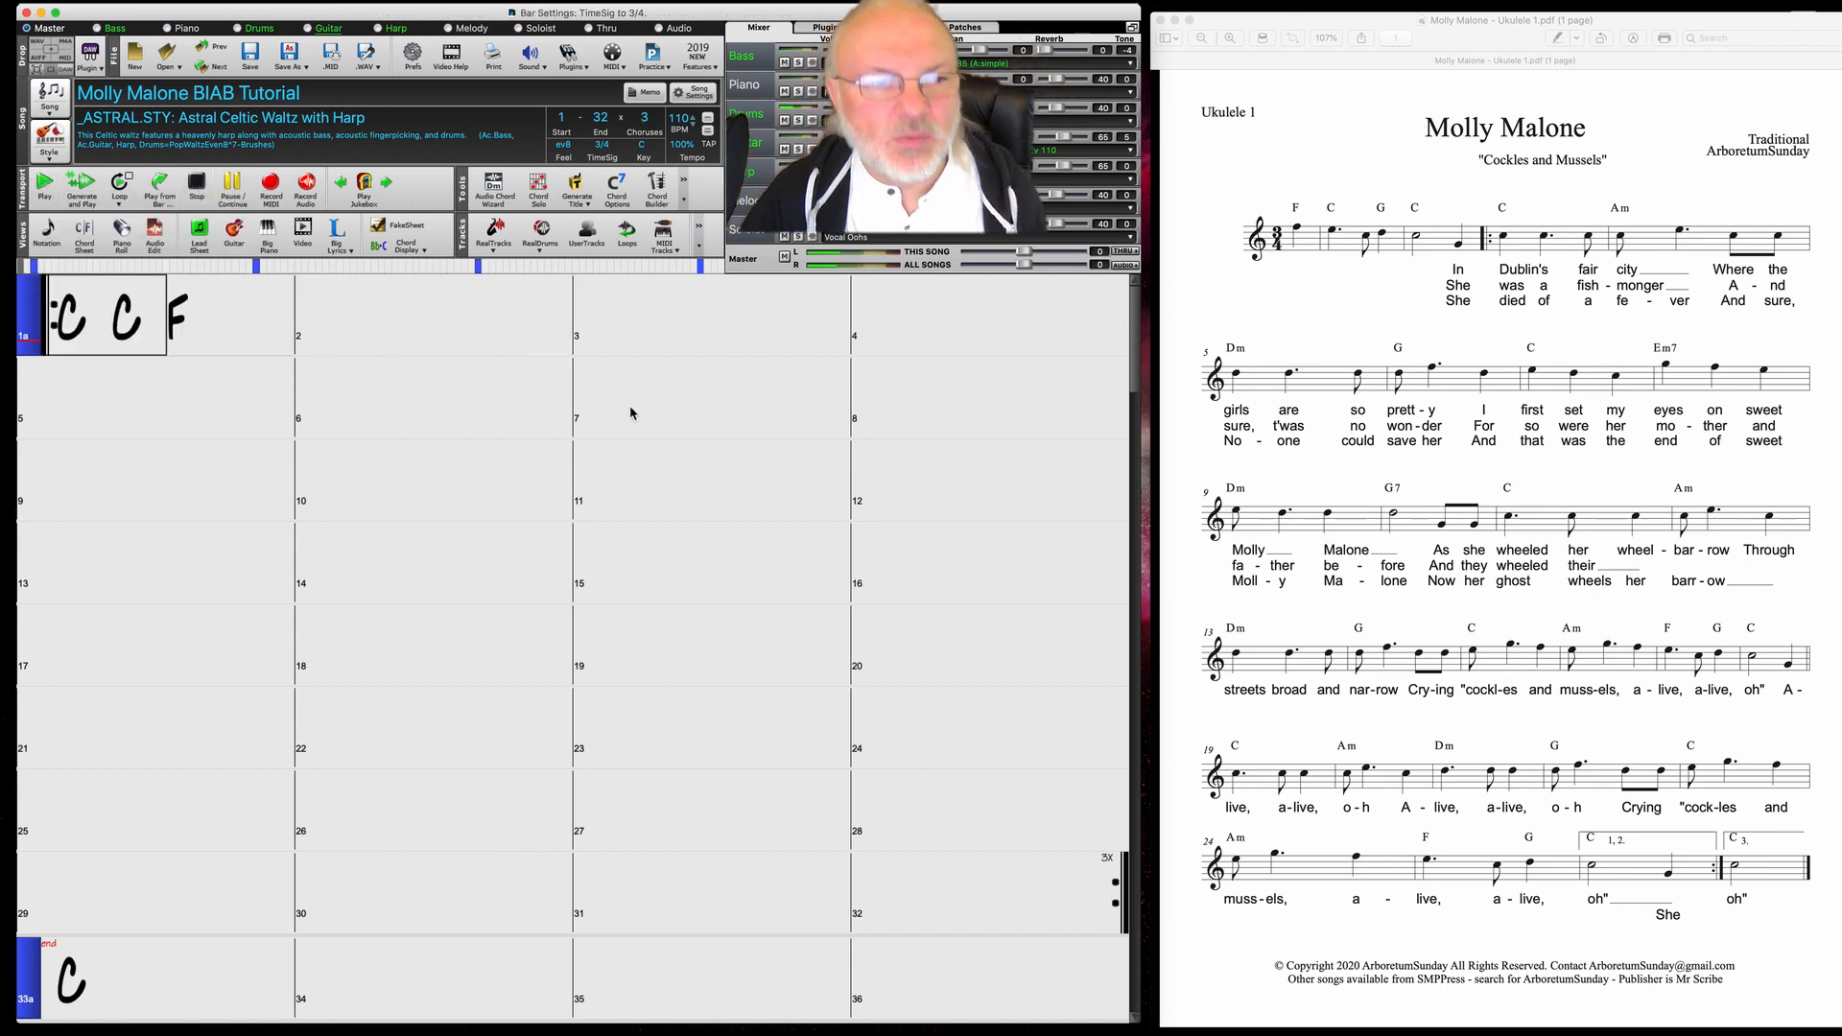
{"action": "left_click", "coordinate": [72, 324]}
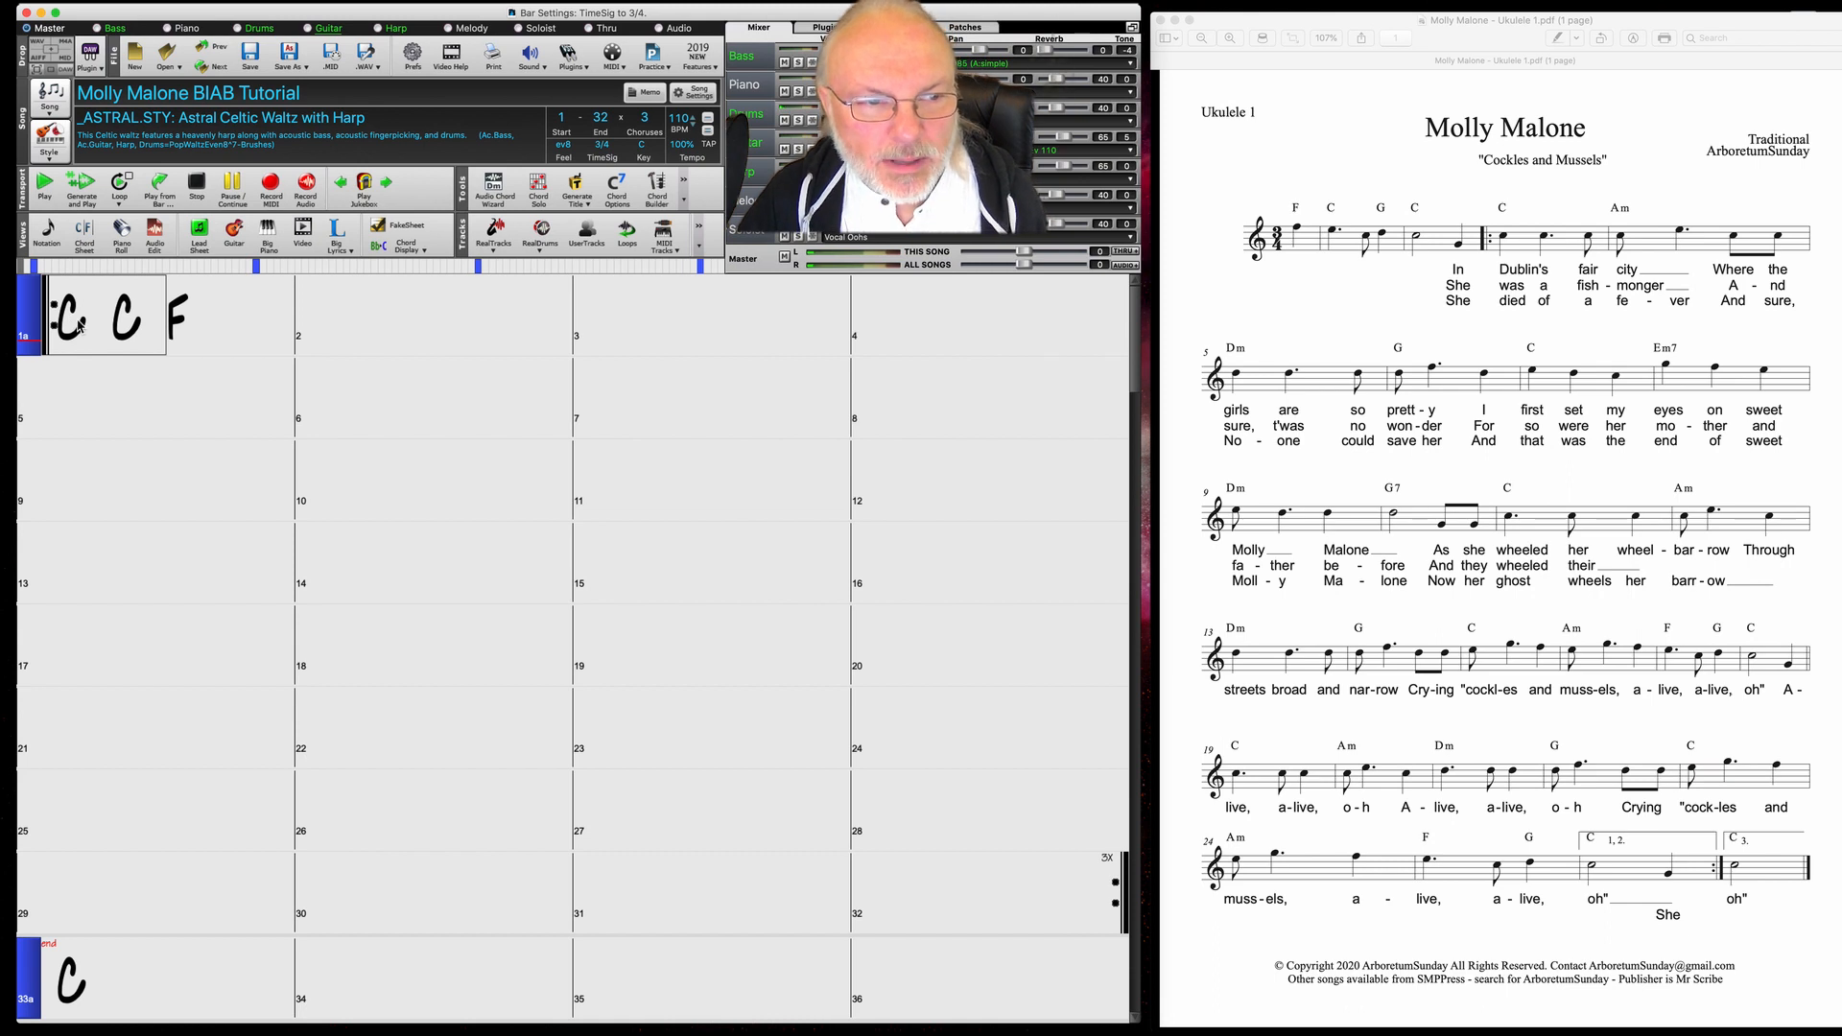
{"action": "double_click", "coordinate": [77, 325]}
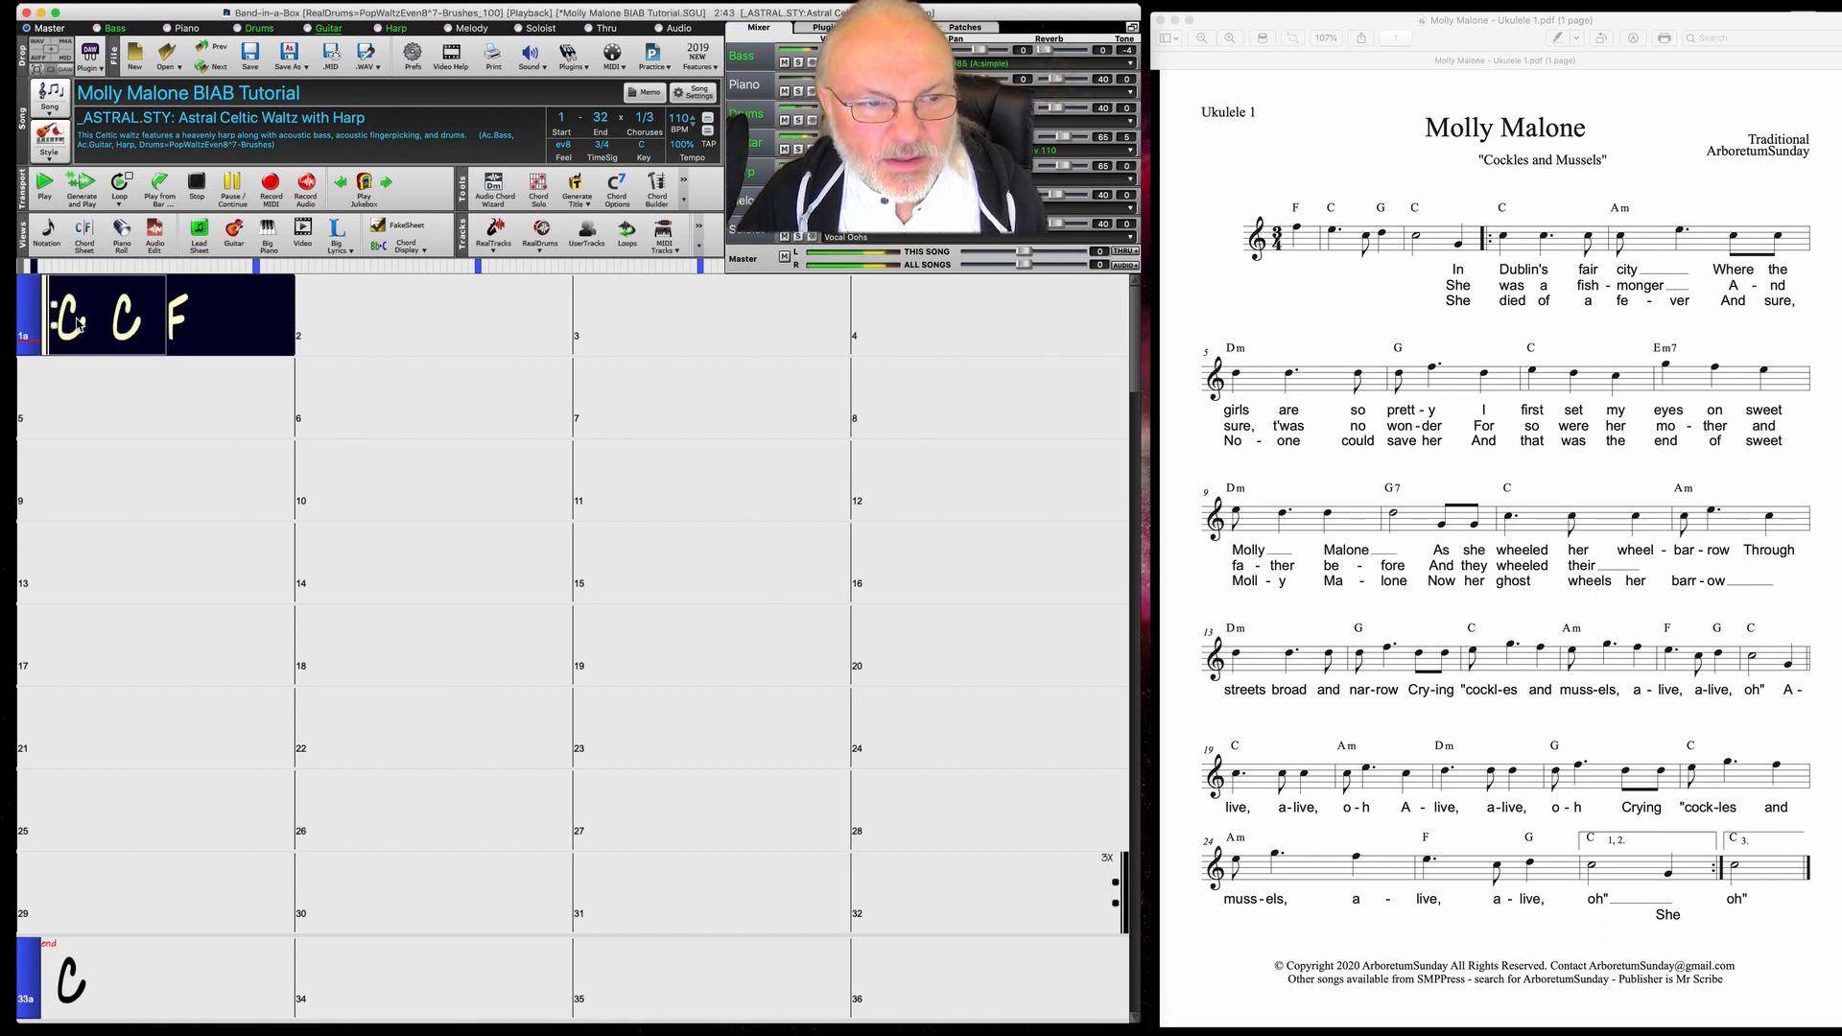
{"action": "key", "text": "Escape"}
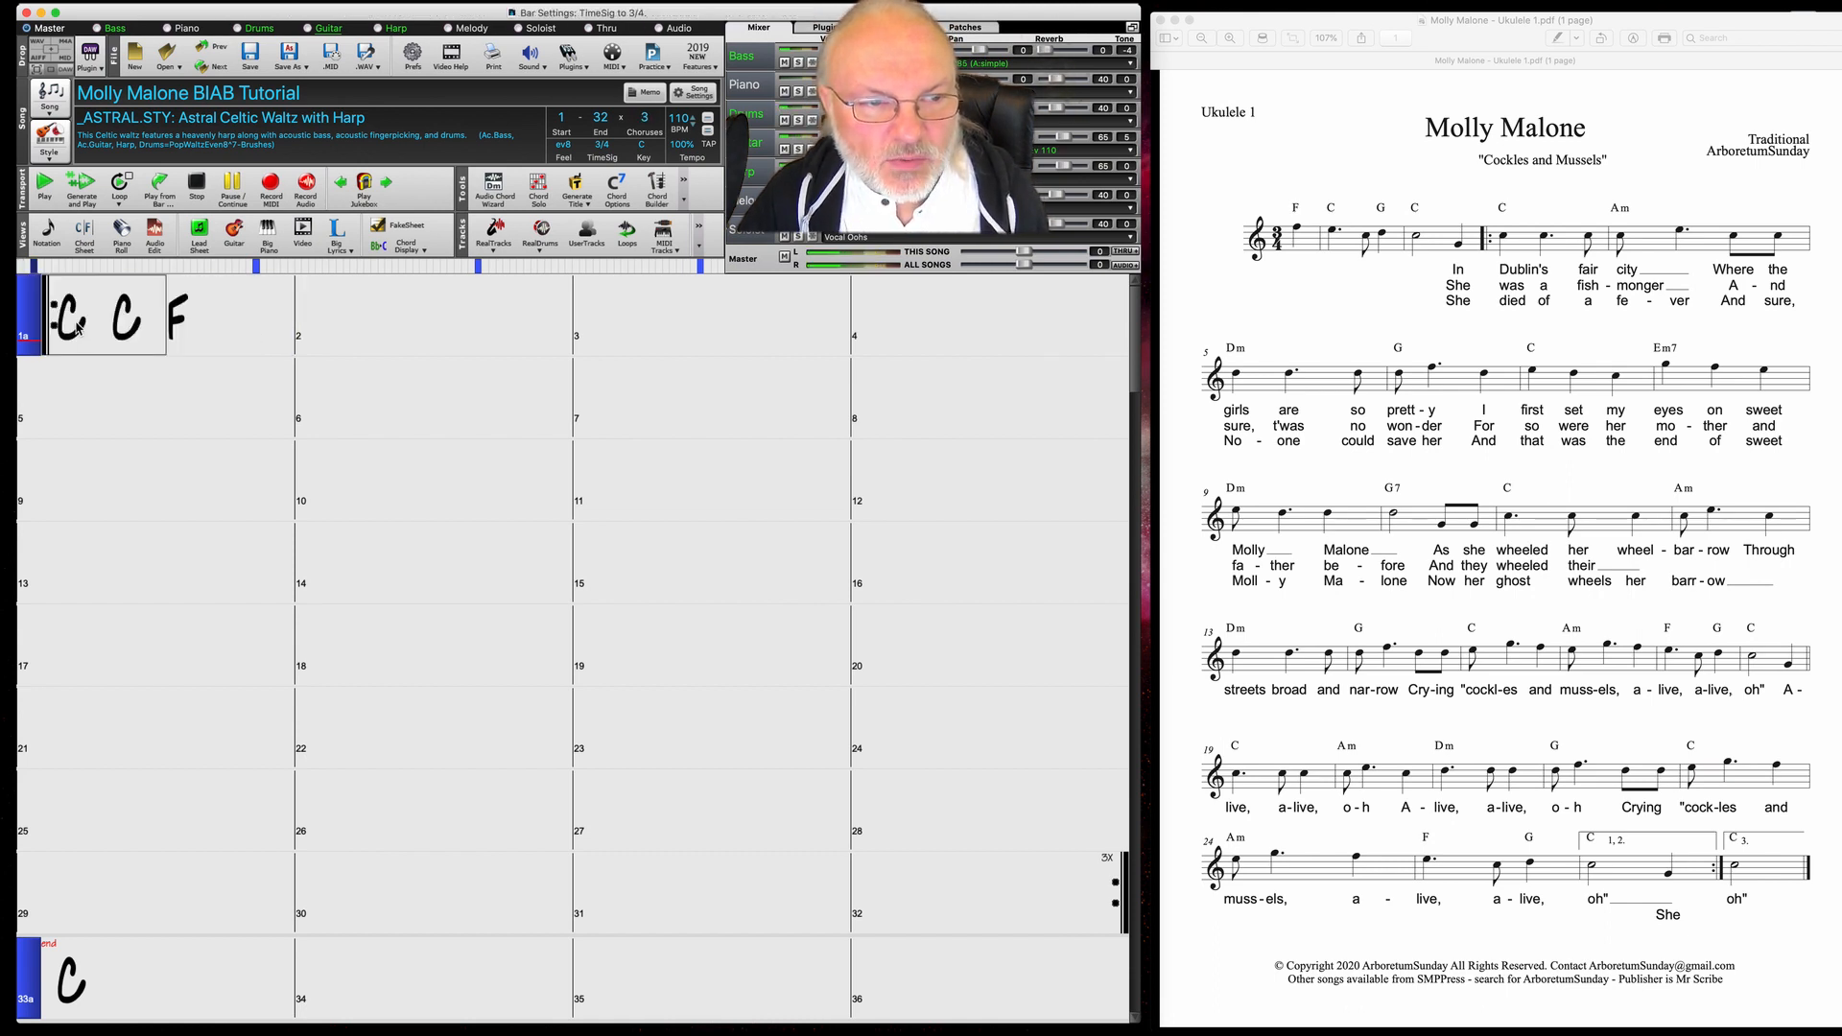
Turn the two C chords in bar 1 into rests by entering them as C.,C. and select bar 2
{"action": "type", "text": "C."}
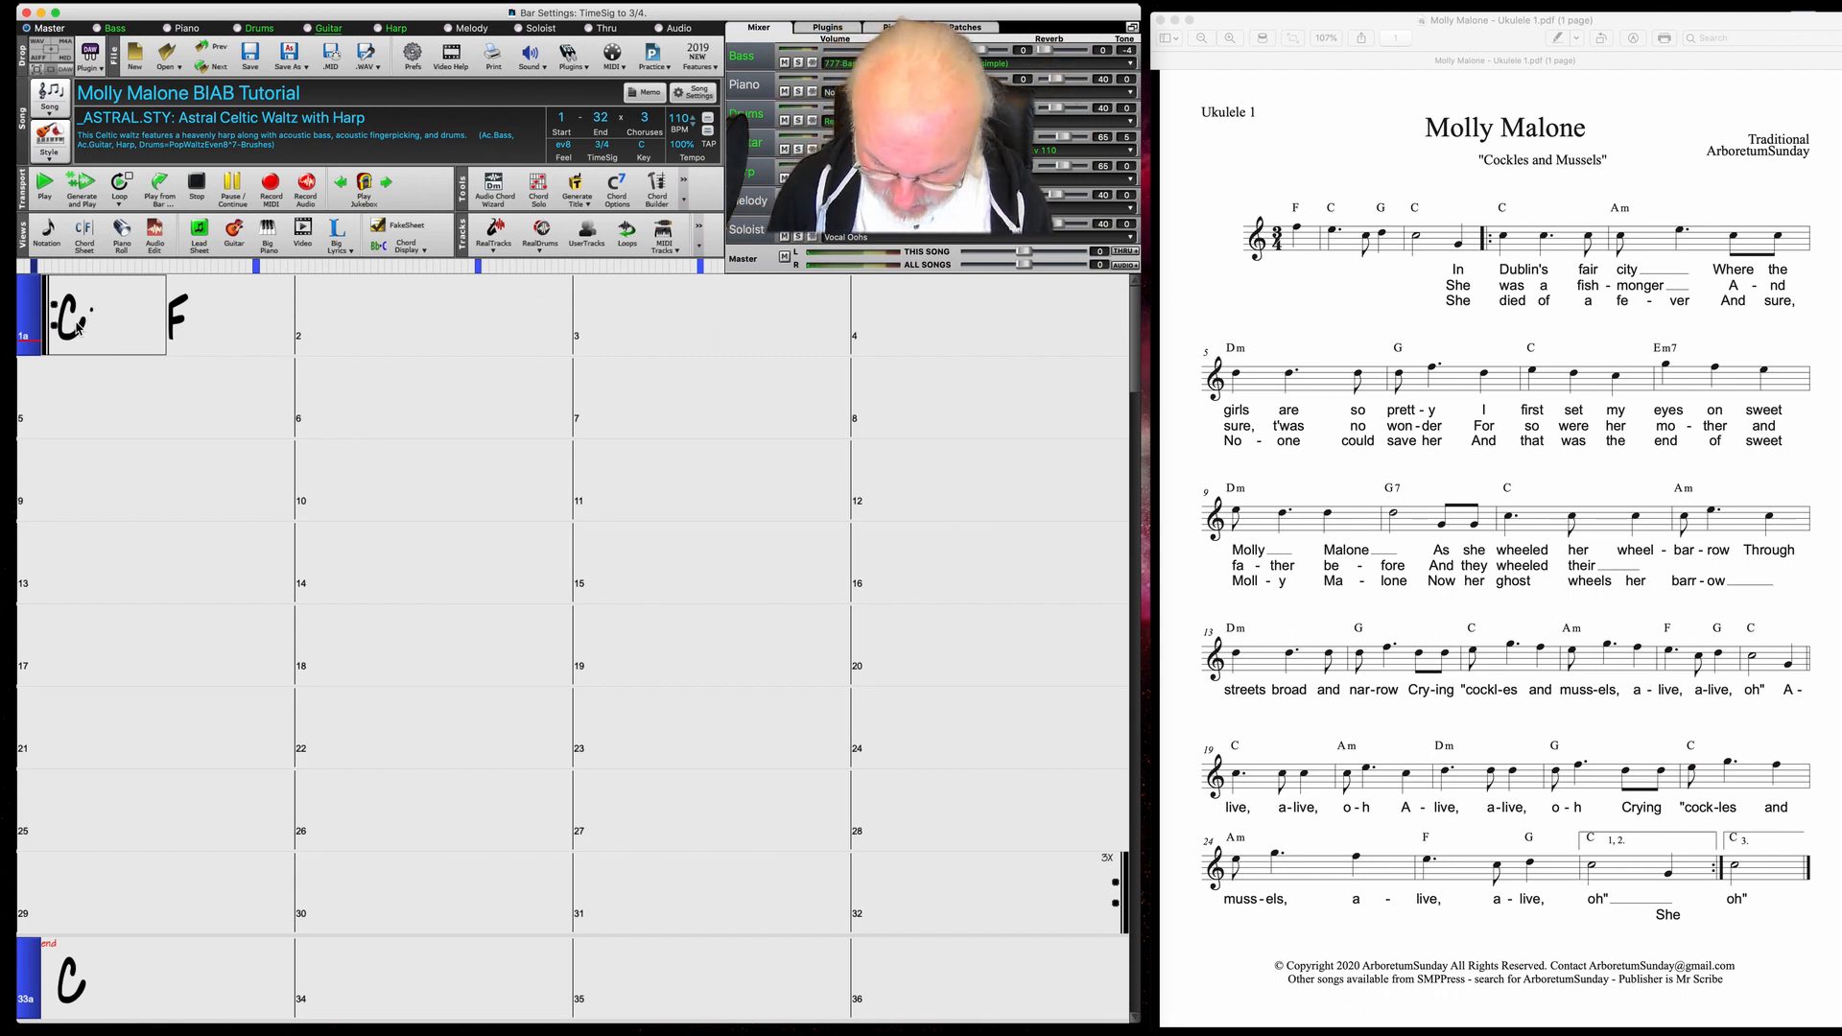
{"action": "type", "text": ","}
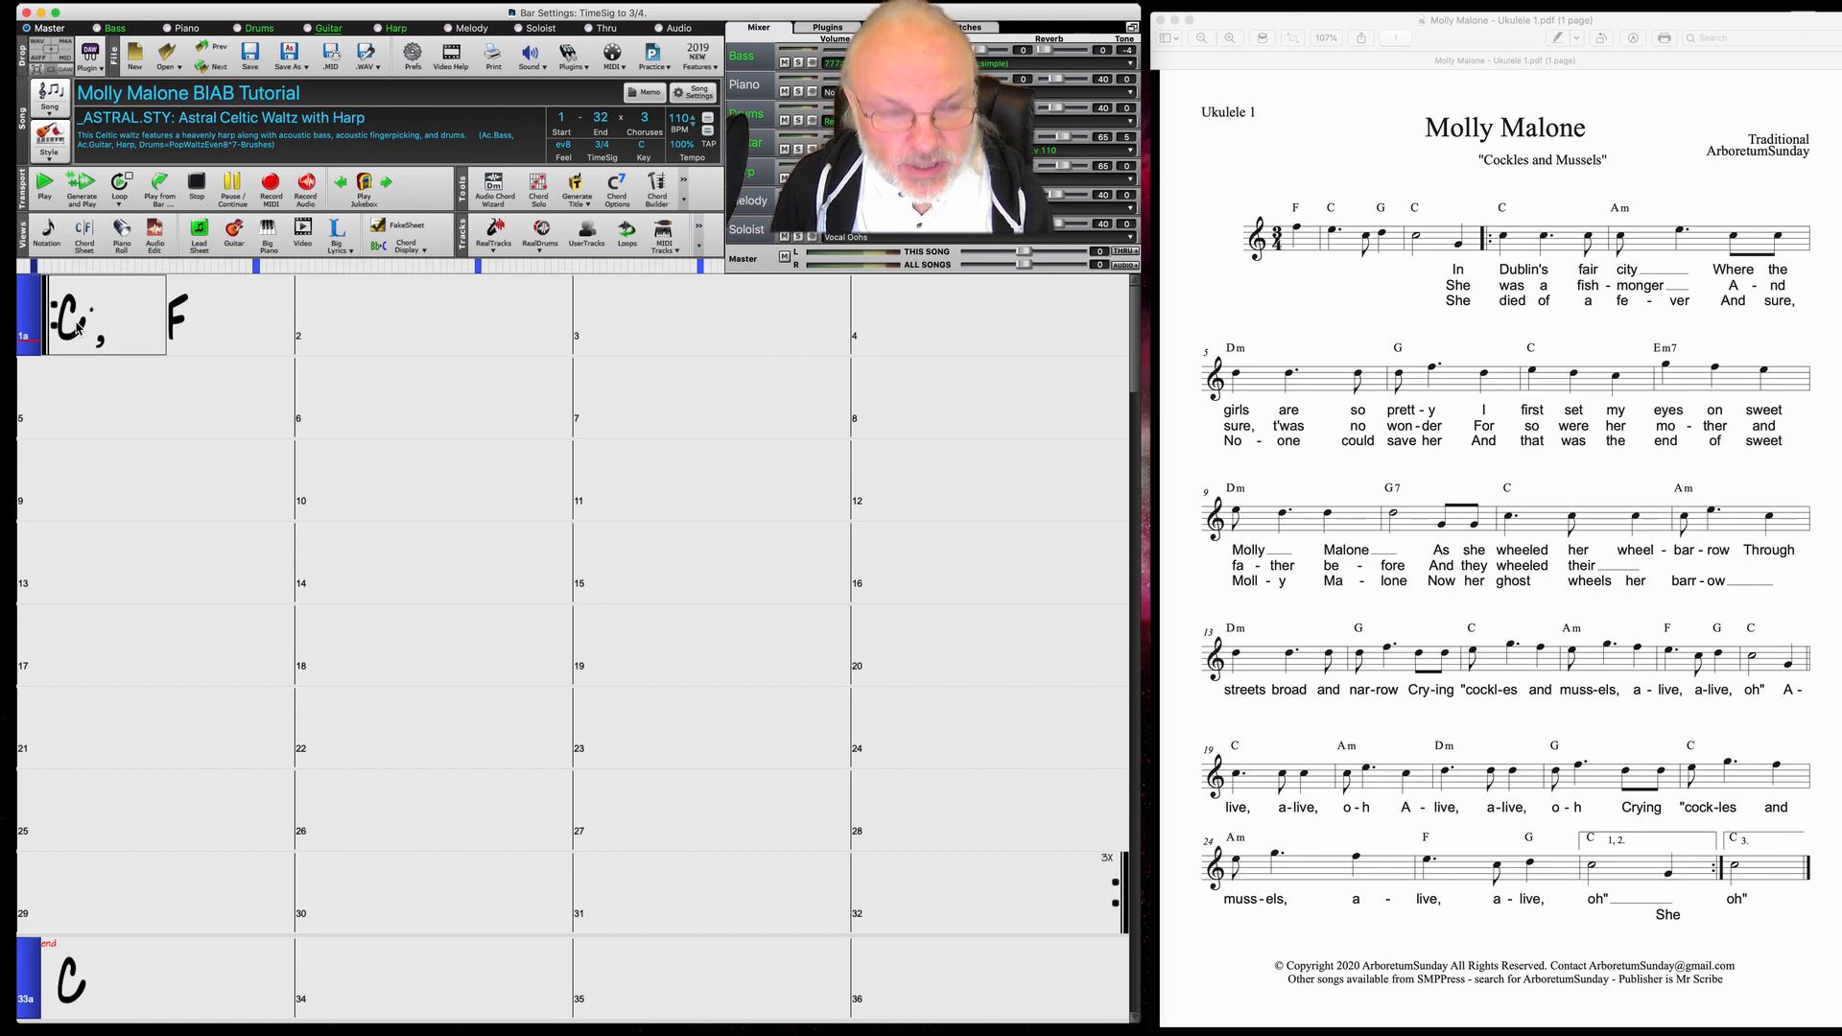
{"action": "type", "text": "C"}
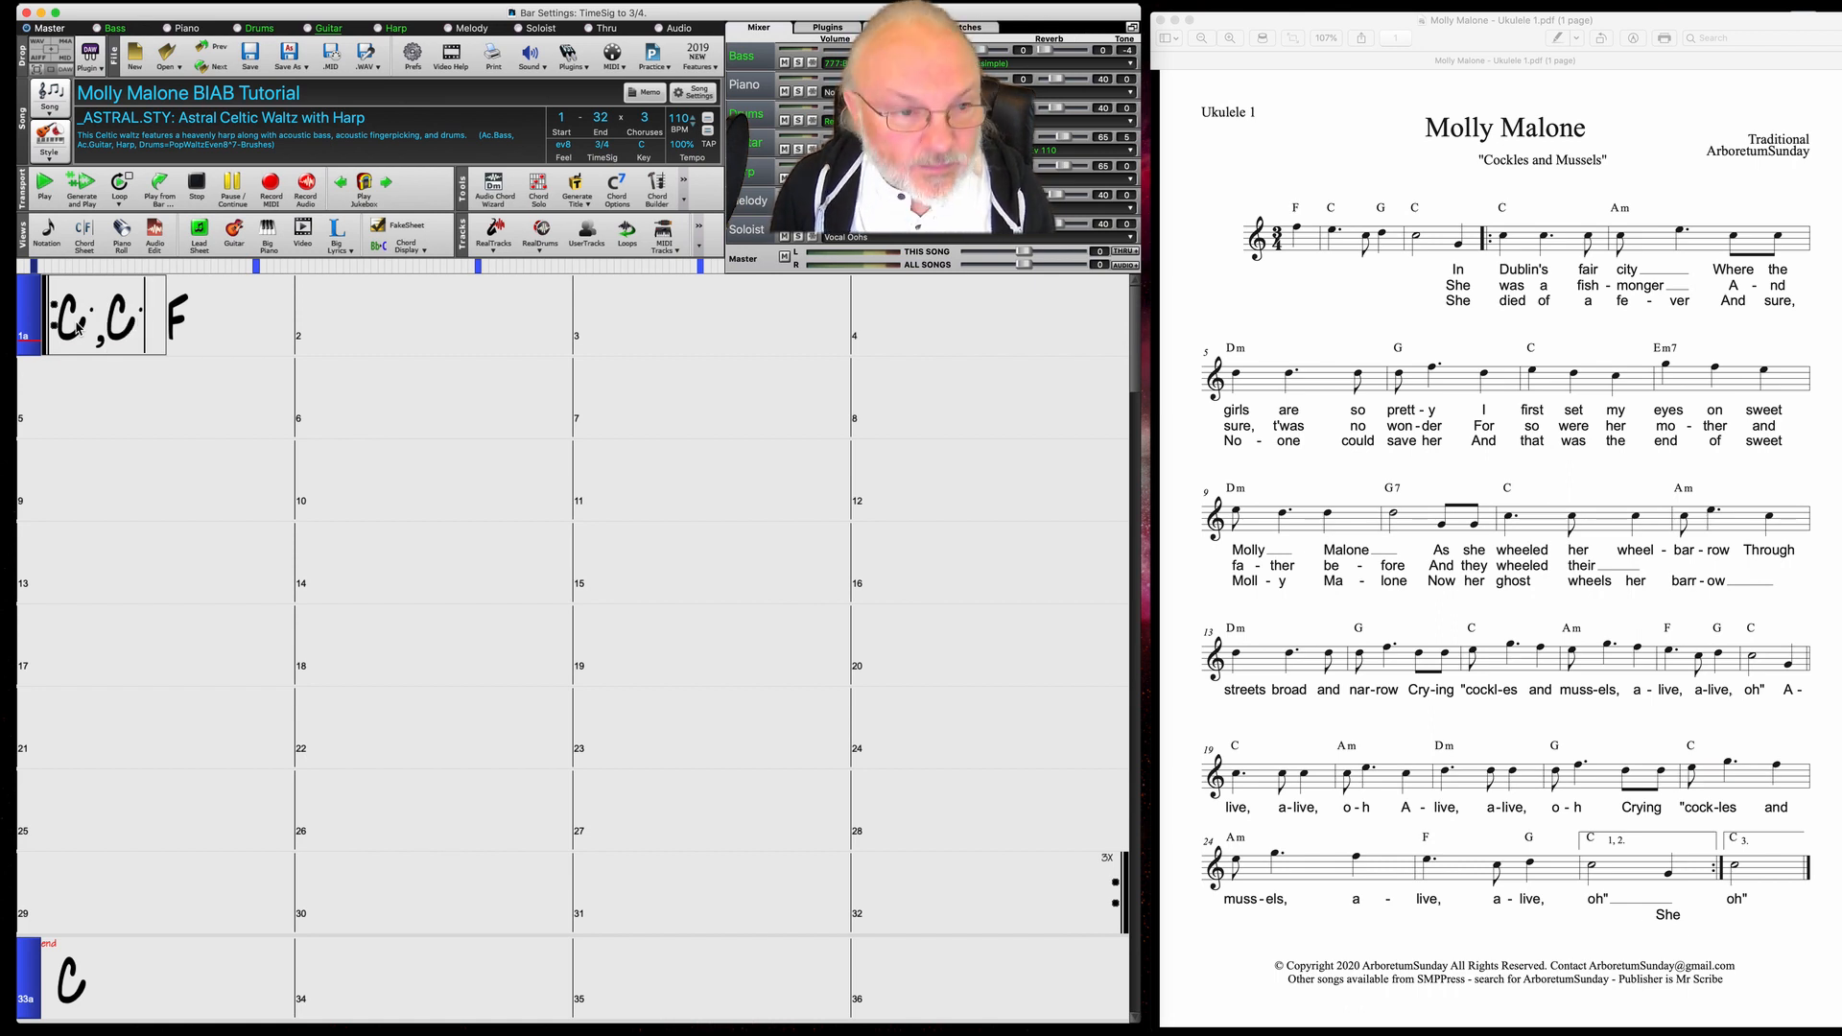
{"action": "key", "text": "Return"}
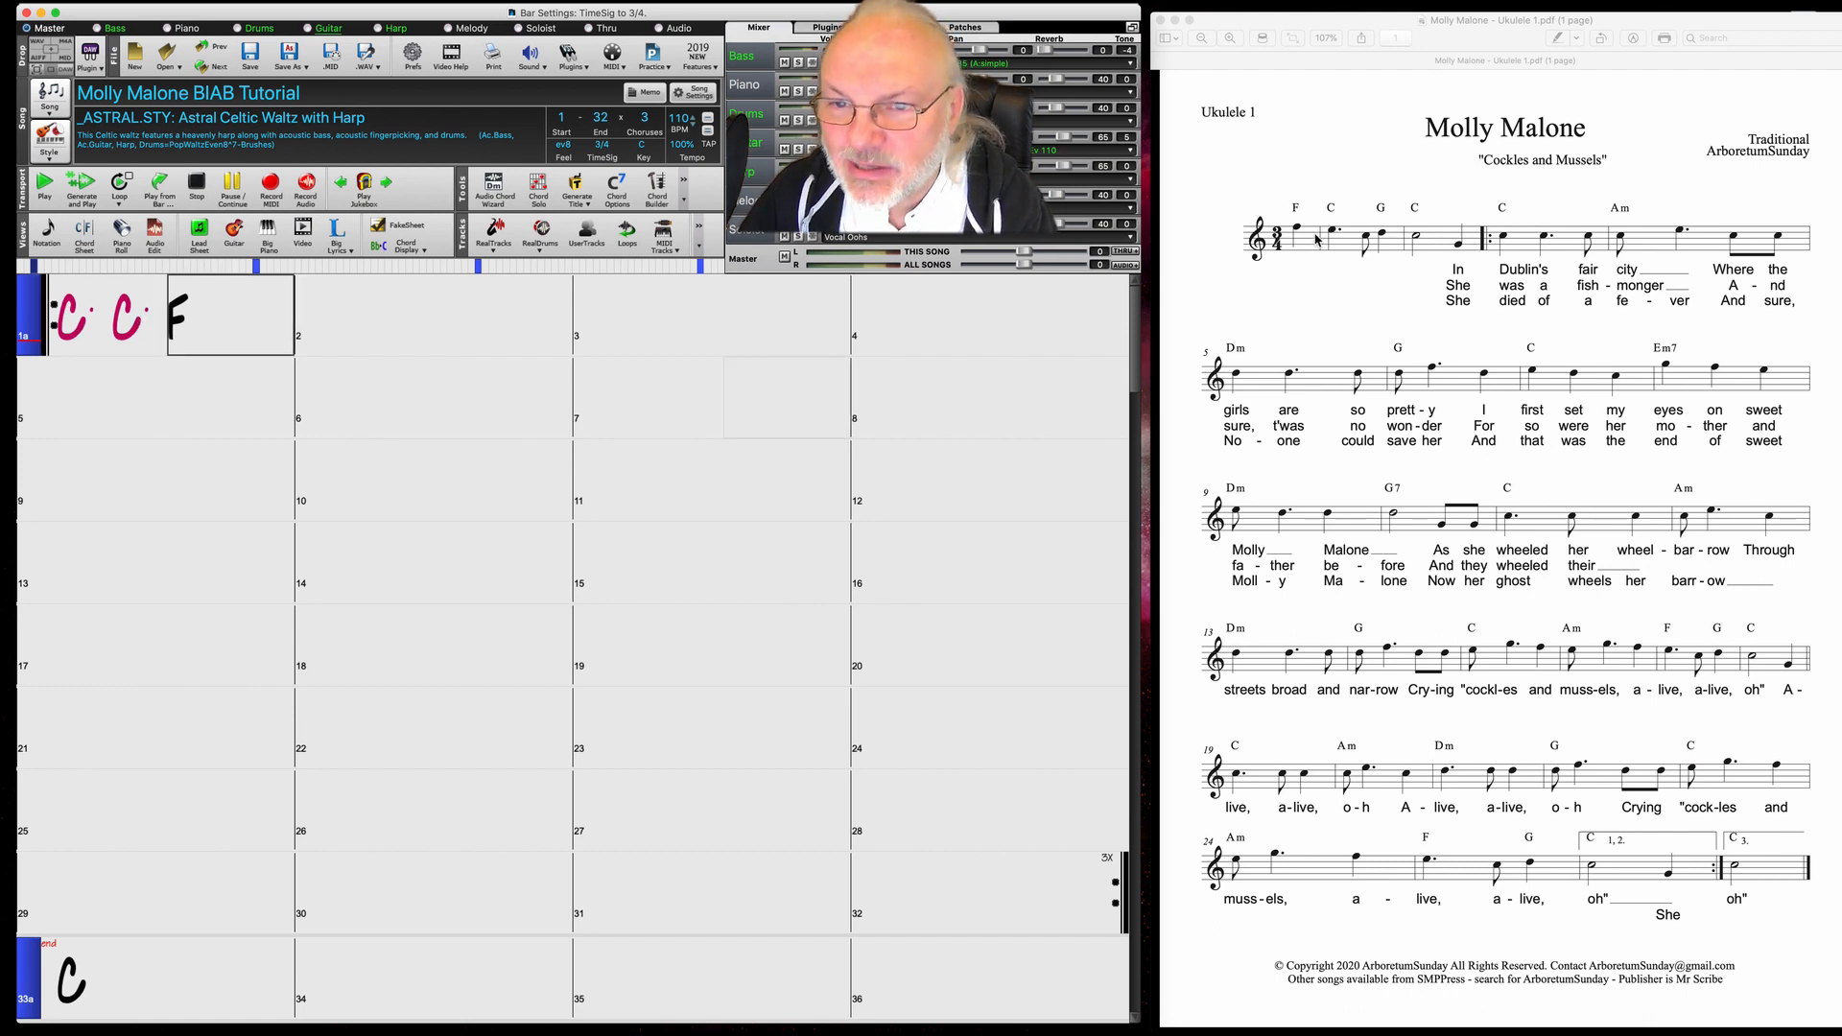
{"action": "left_click", "coordinate": [373, 314]}
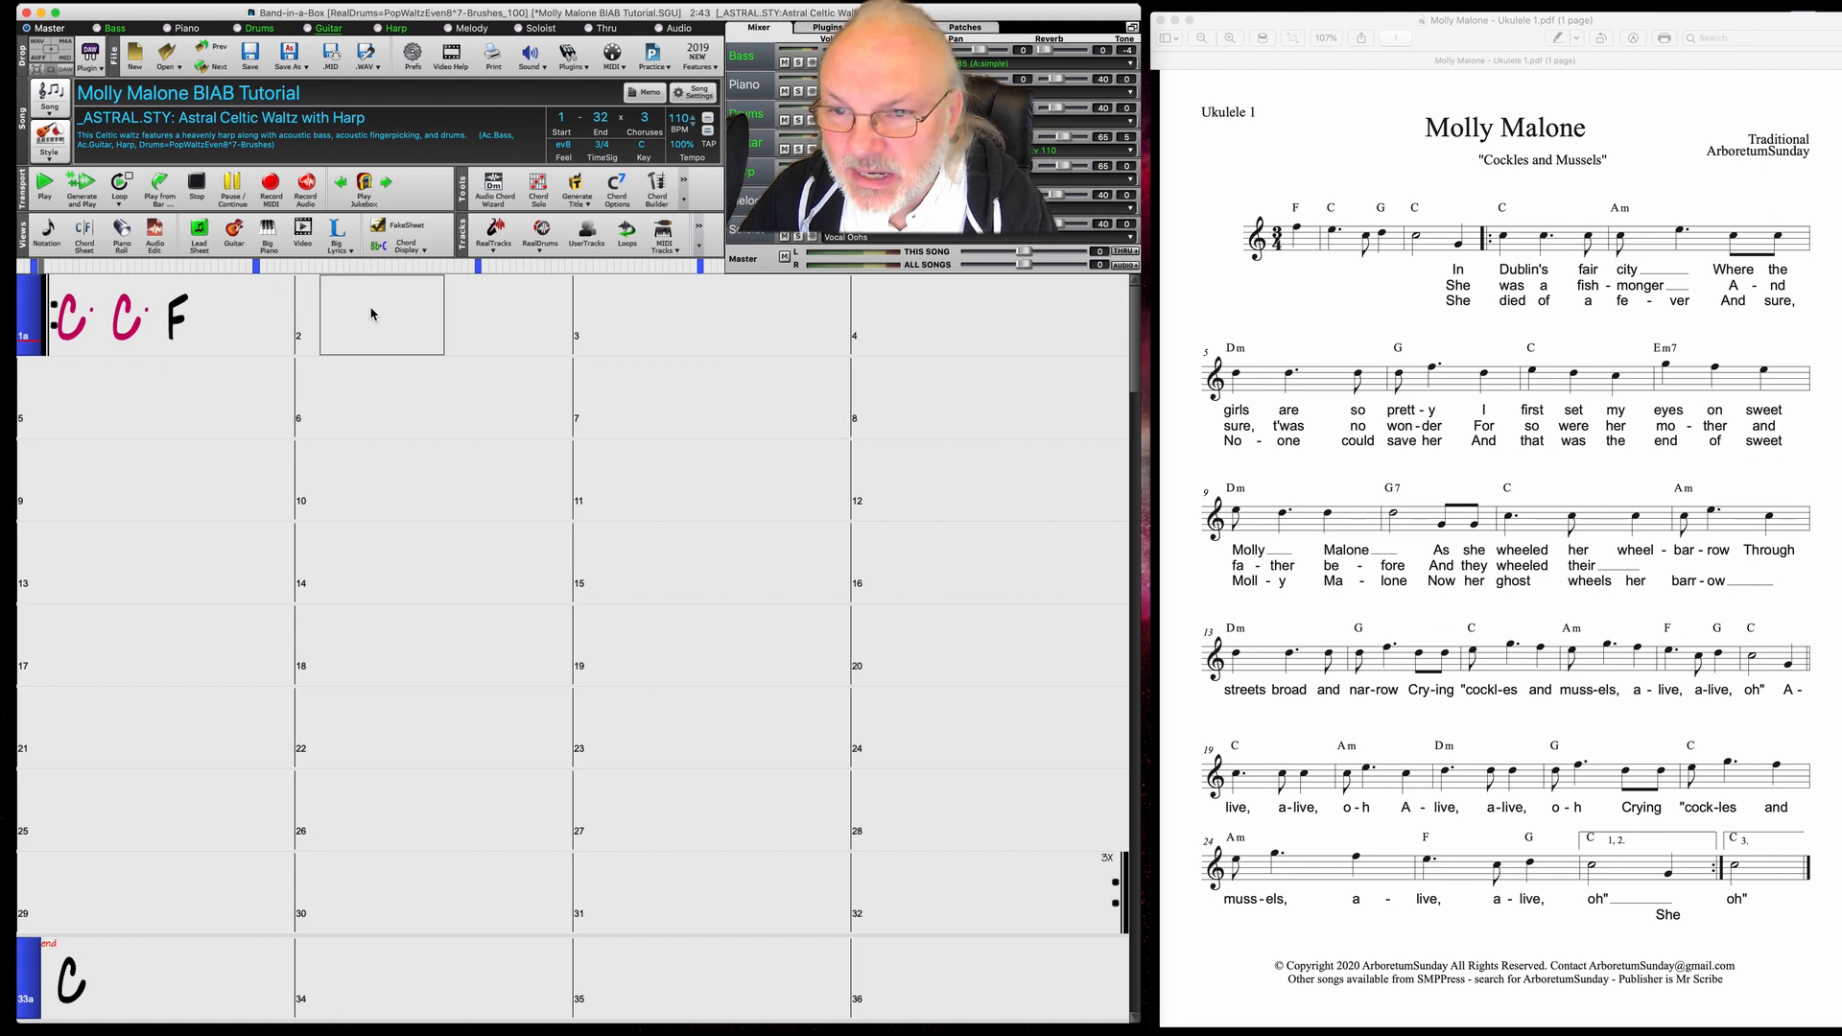
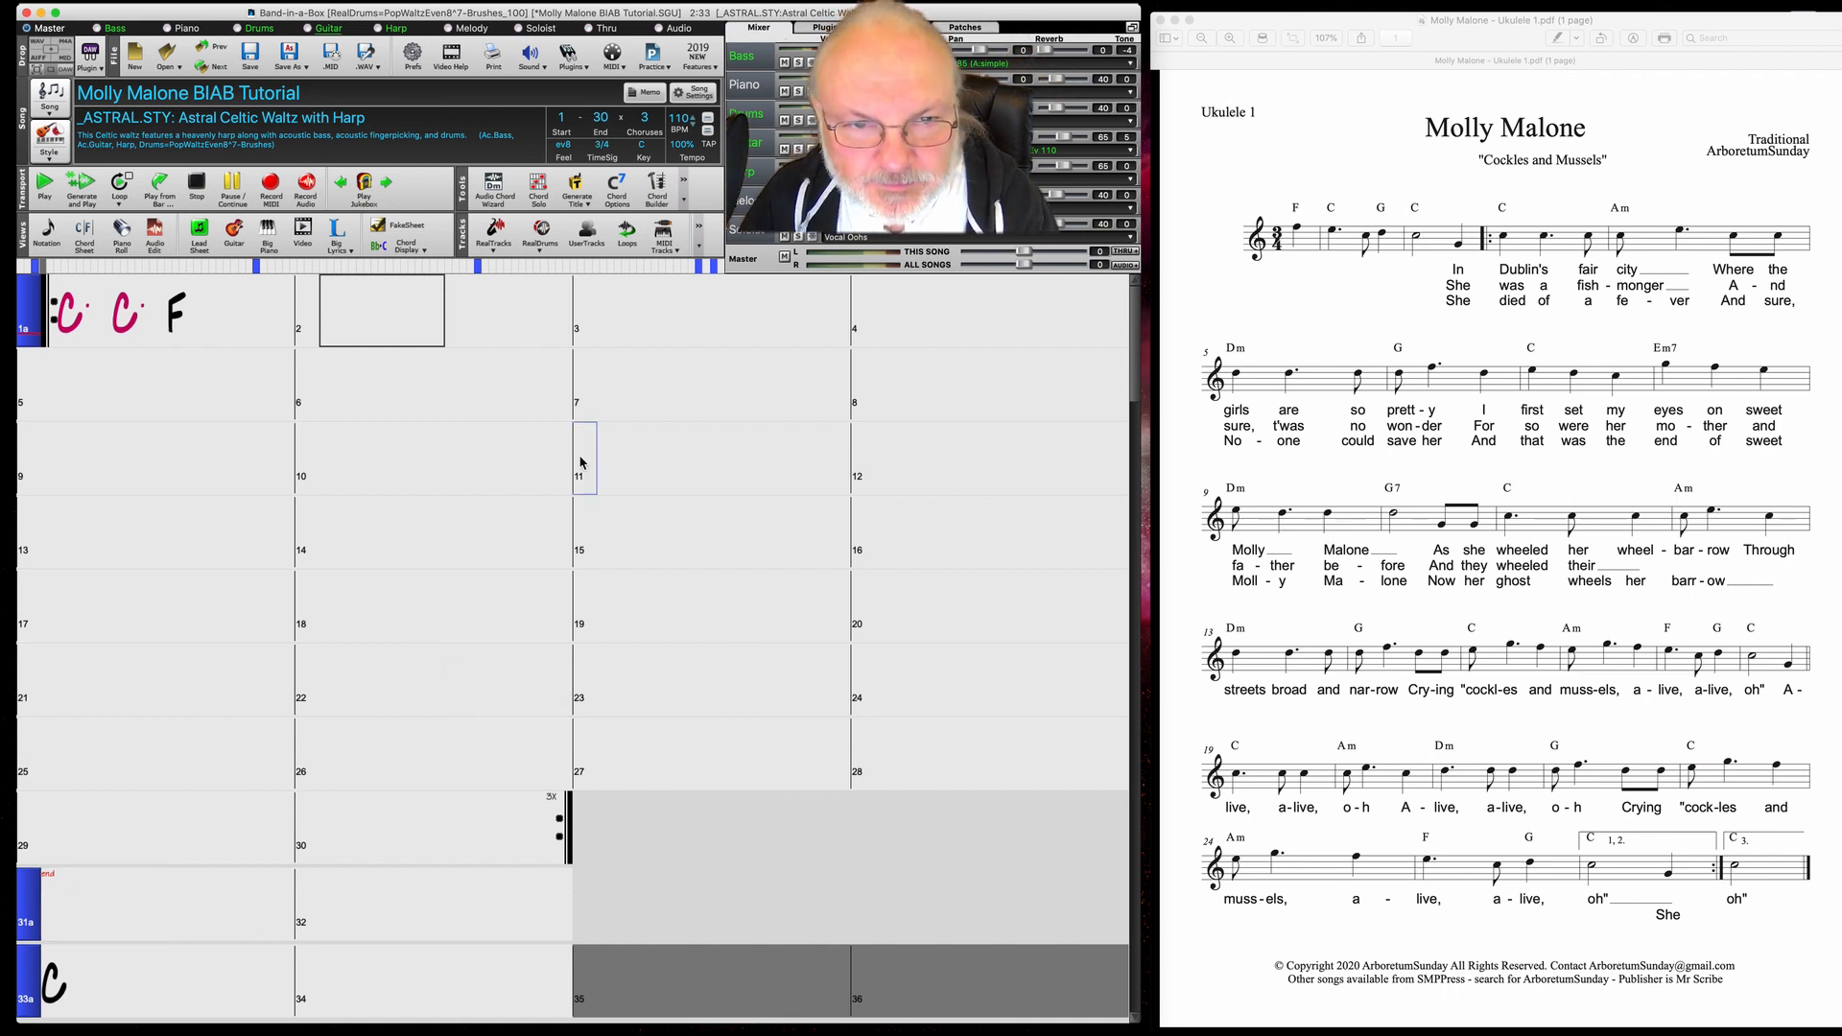
Set the chorus to end at bar 32 and the number of choruses to 4
{"action": "left_click", "coordinate": [604, 119]}
{"action": "type", "text": "3"}
{"action": "key", "text": "Return"}
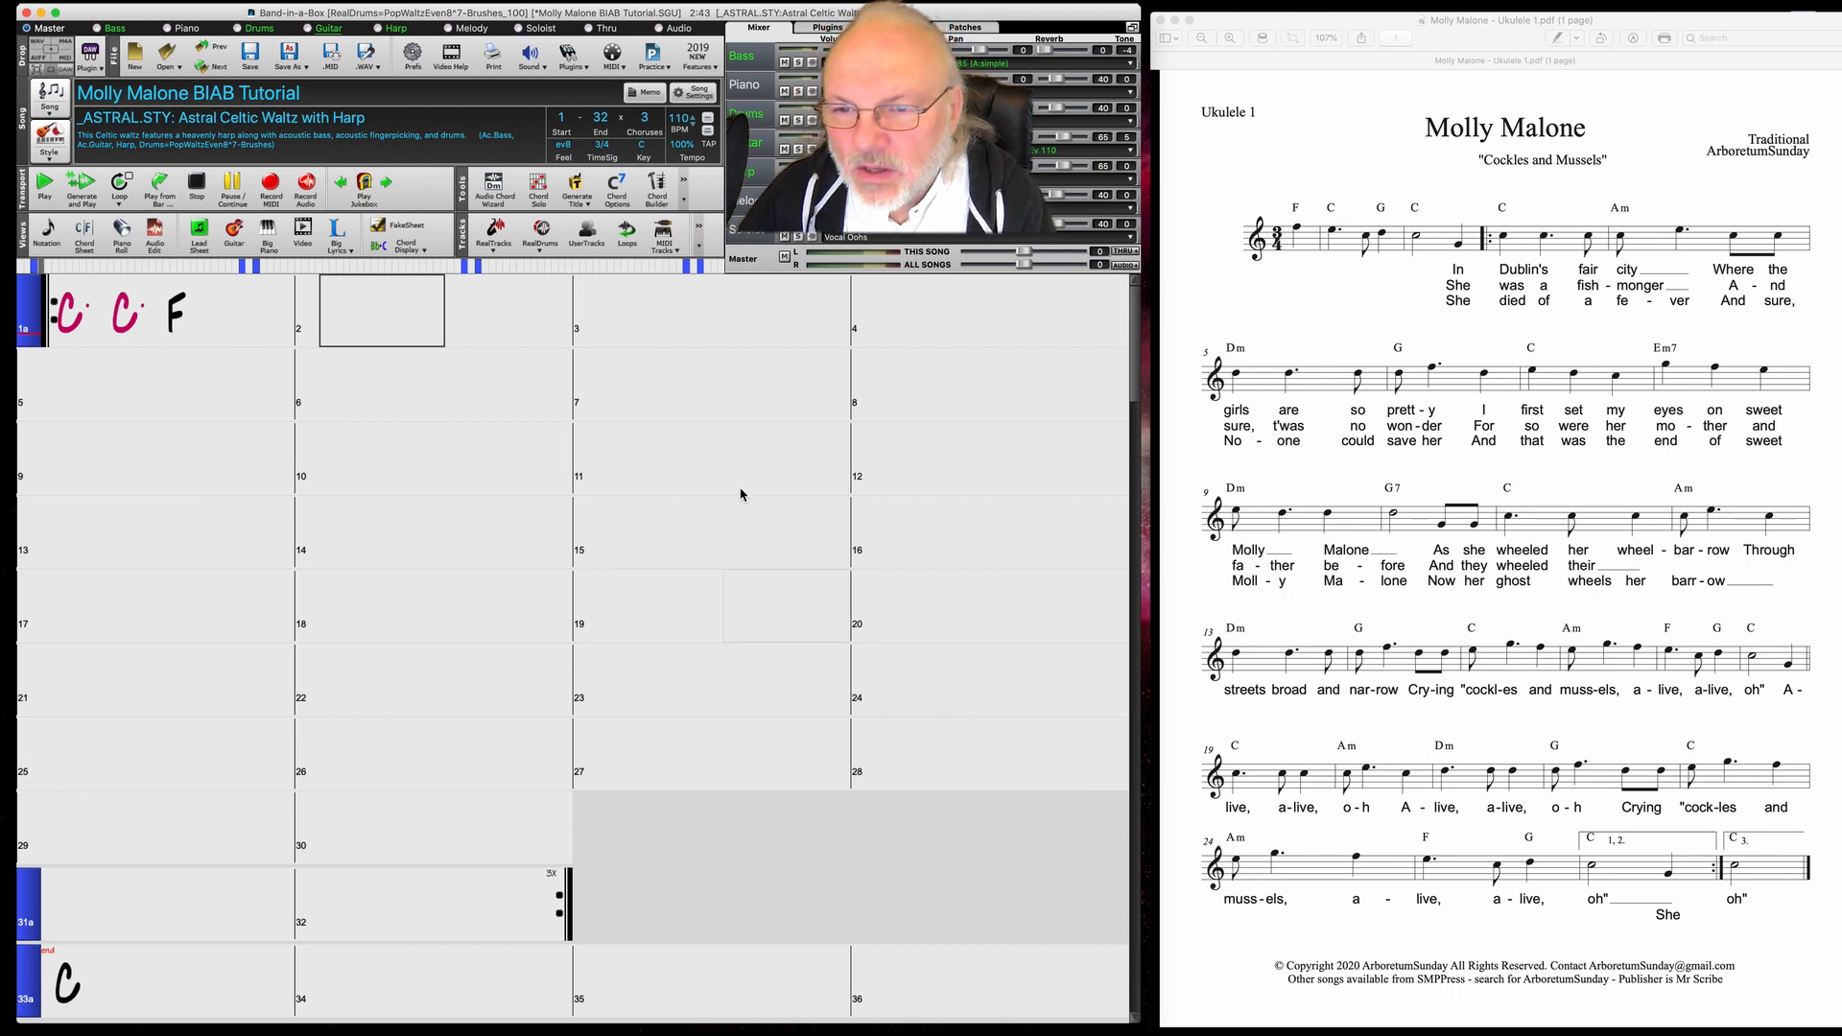
{"action": "left_click", "coordinate": [646, 119]}
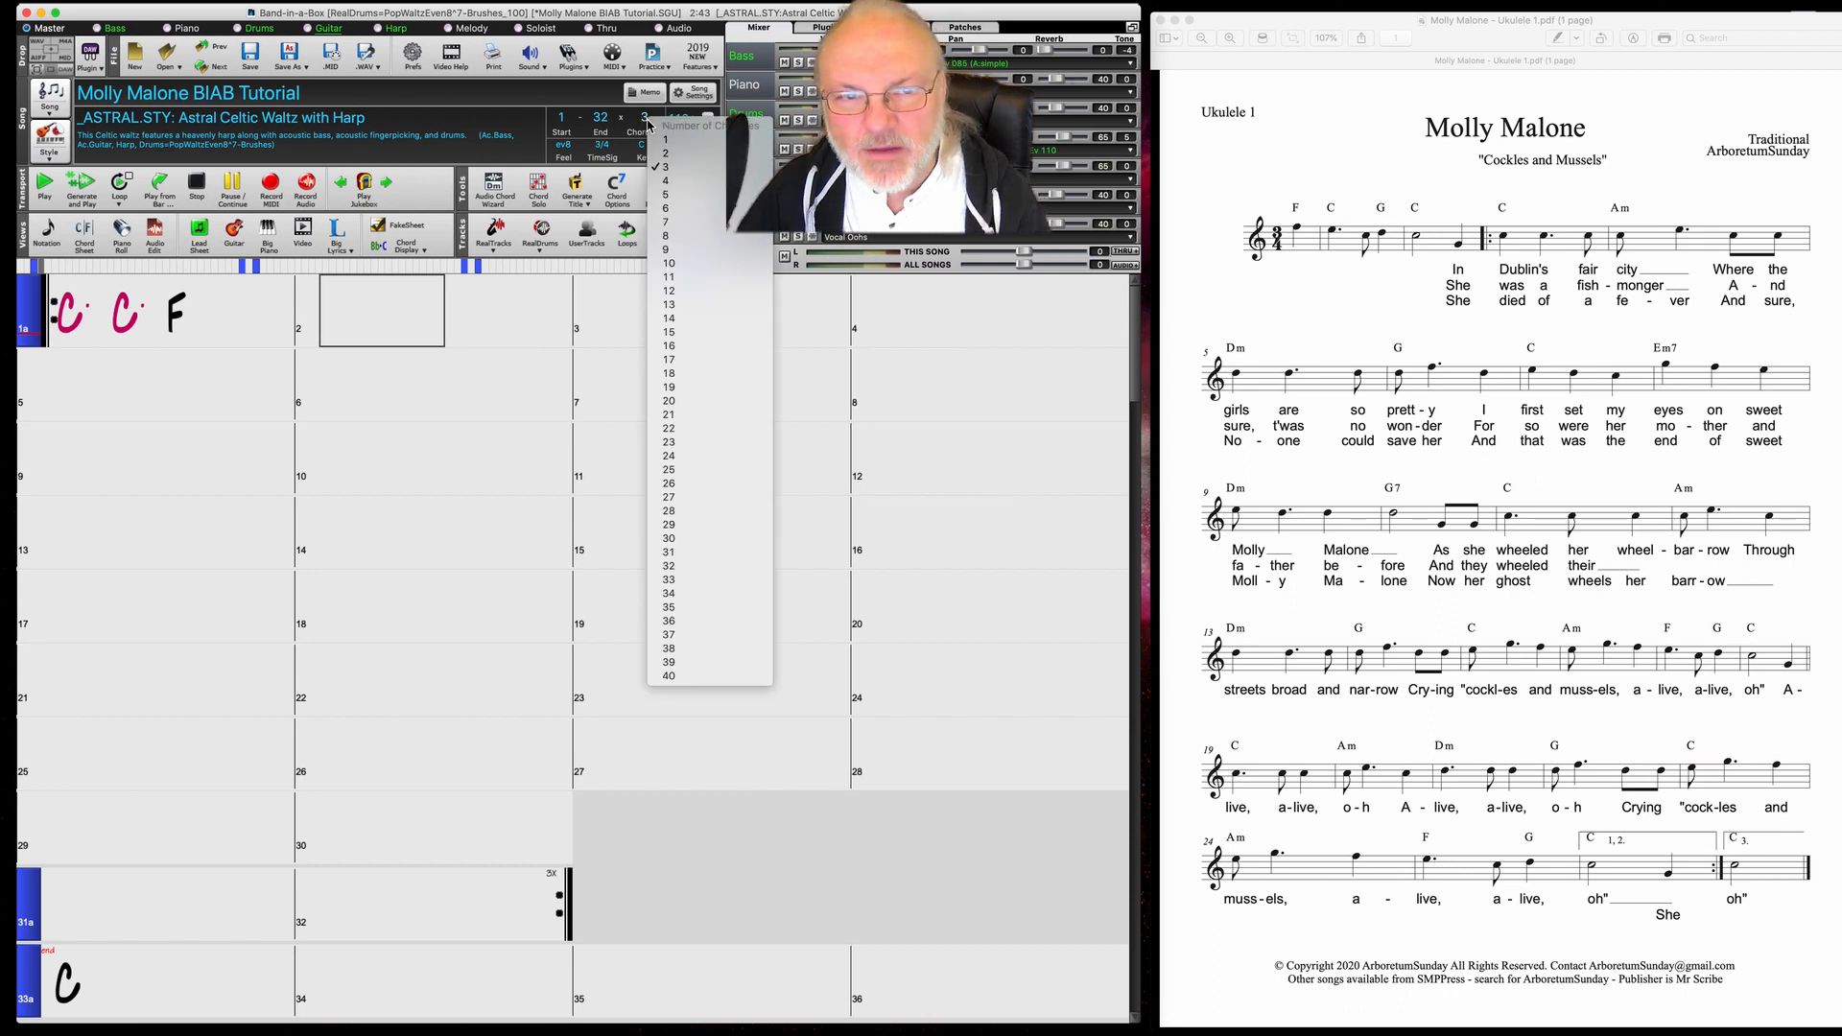
{"action": "left_click", "coordinate": [666, 180]}
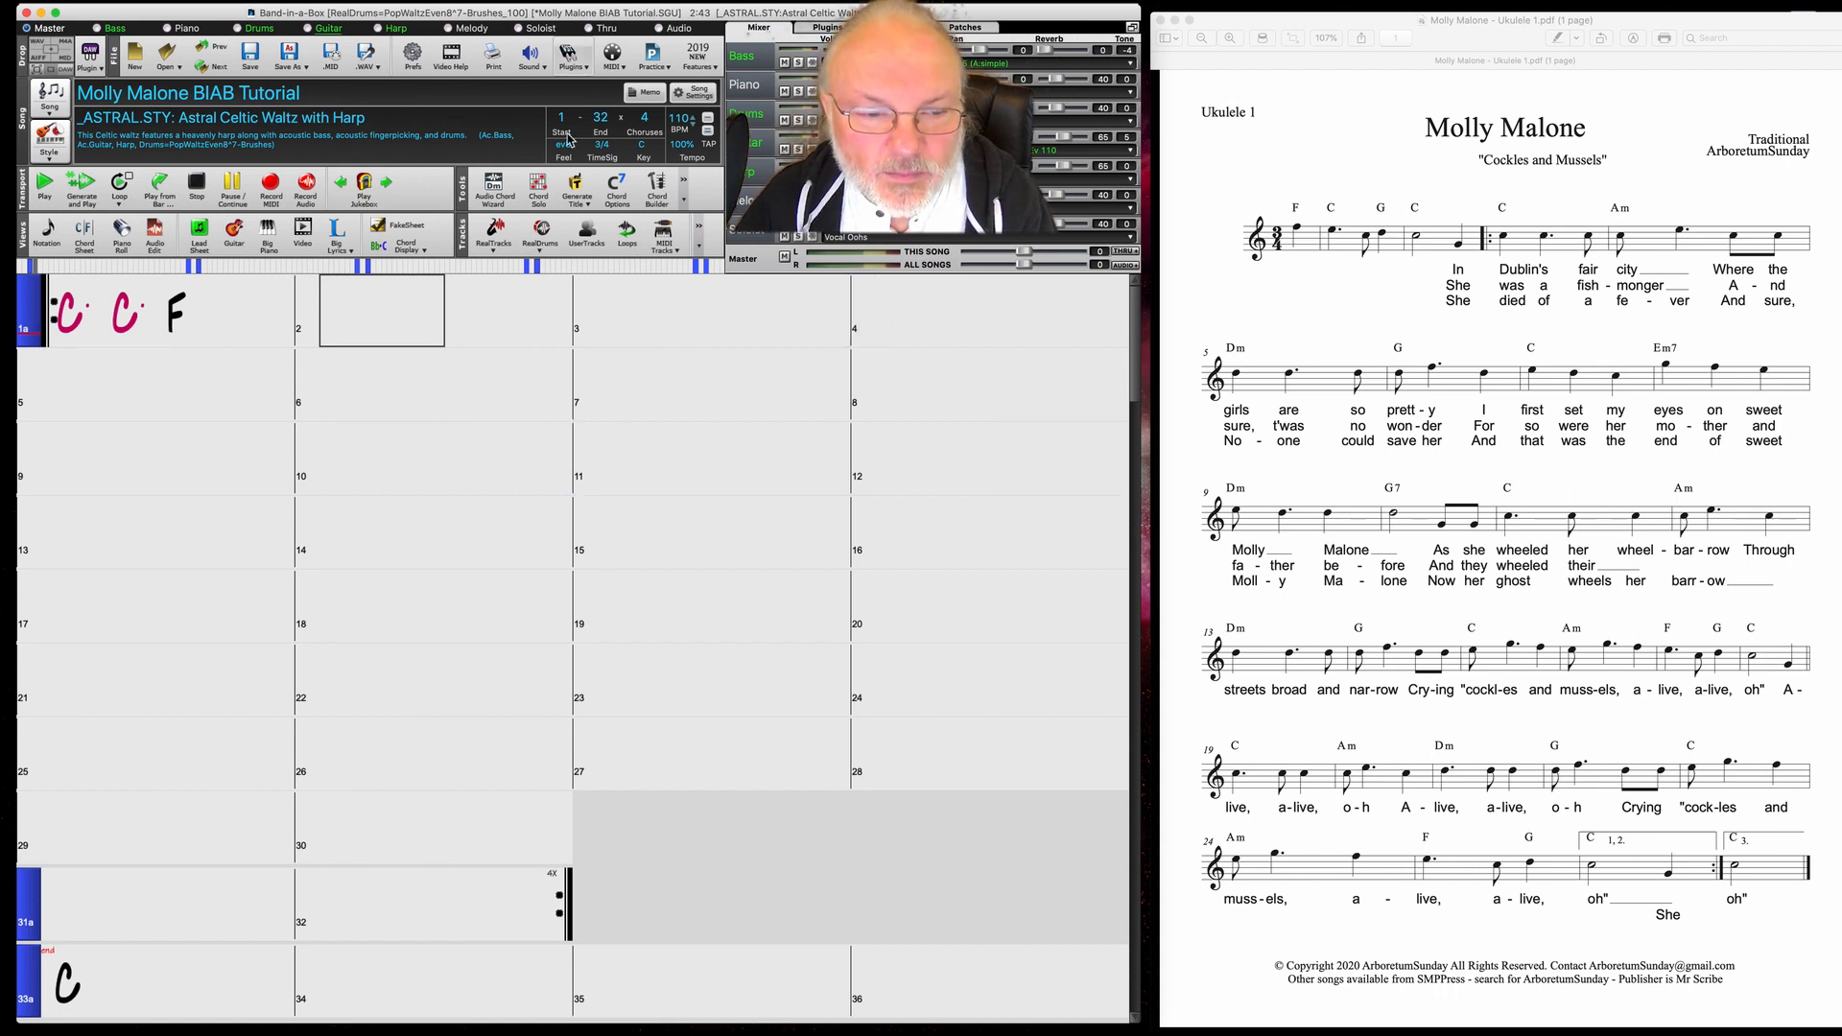
Remove the part marker from bar 31
{"action": "left_click", "coordinate": [29, 903]}
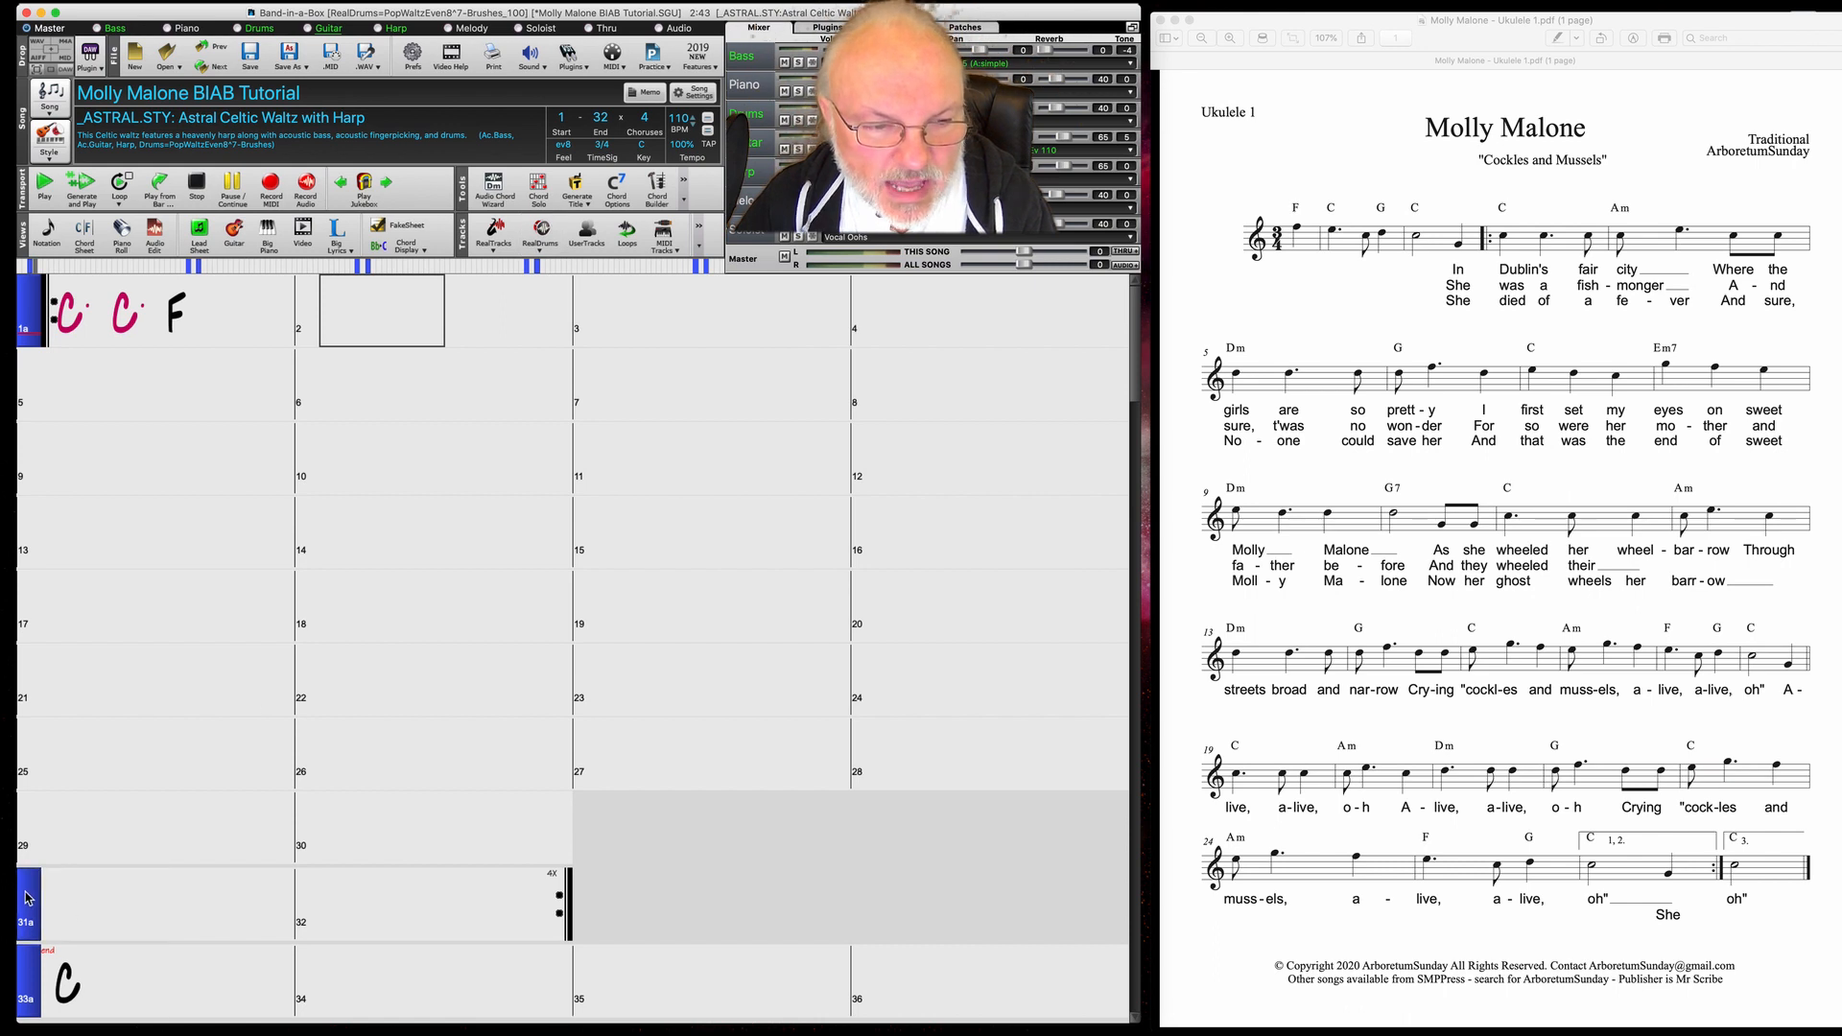
{"action": "left_click", "coordinate": [29, 903]}
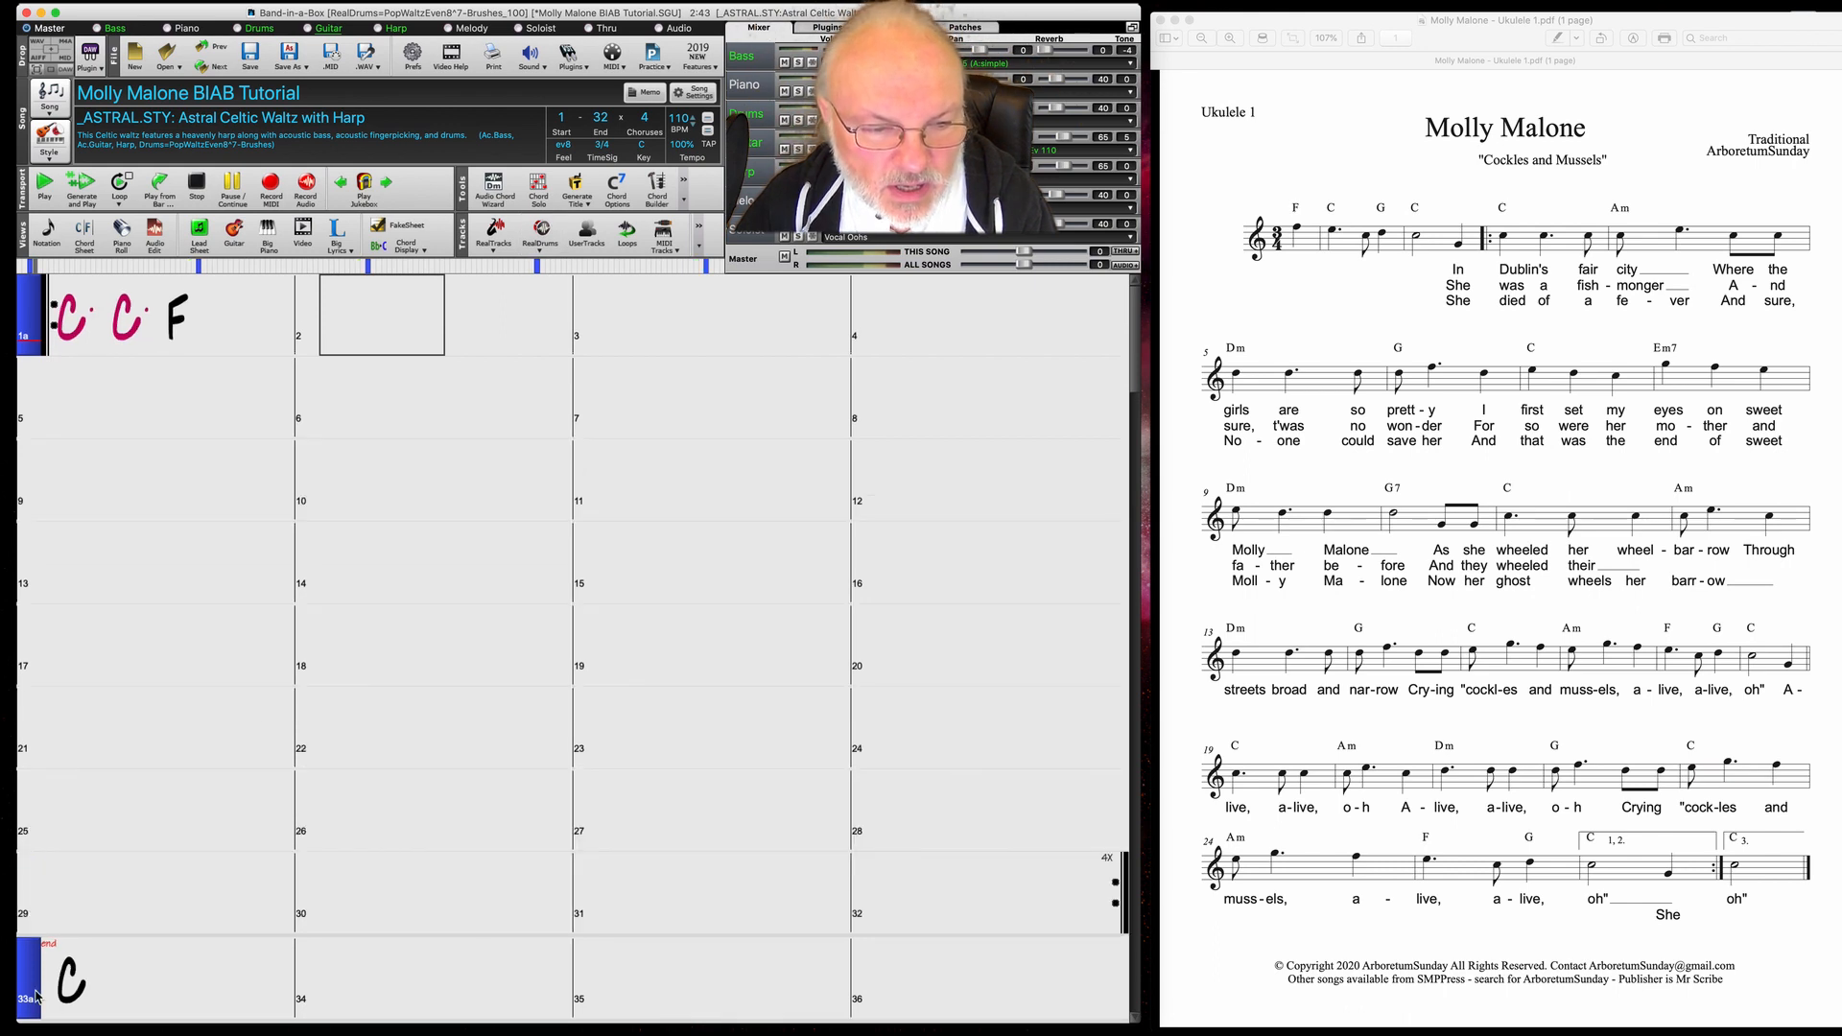
Try substyle b on the bar 1 part marker and an extra part marker at bar 2, restoring both bars
{"action": "left_click", "coordinate": [29, 317]}
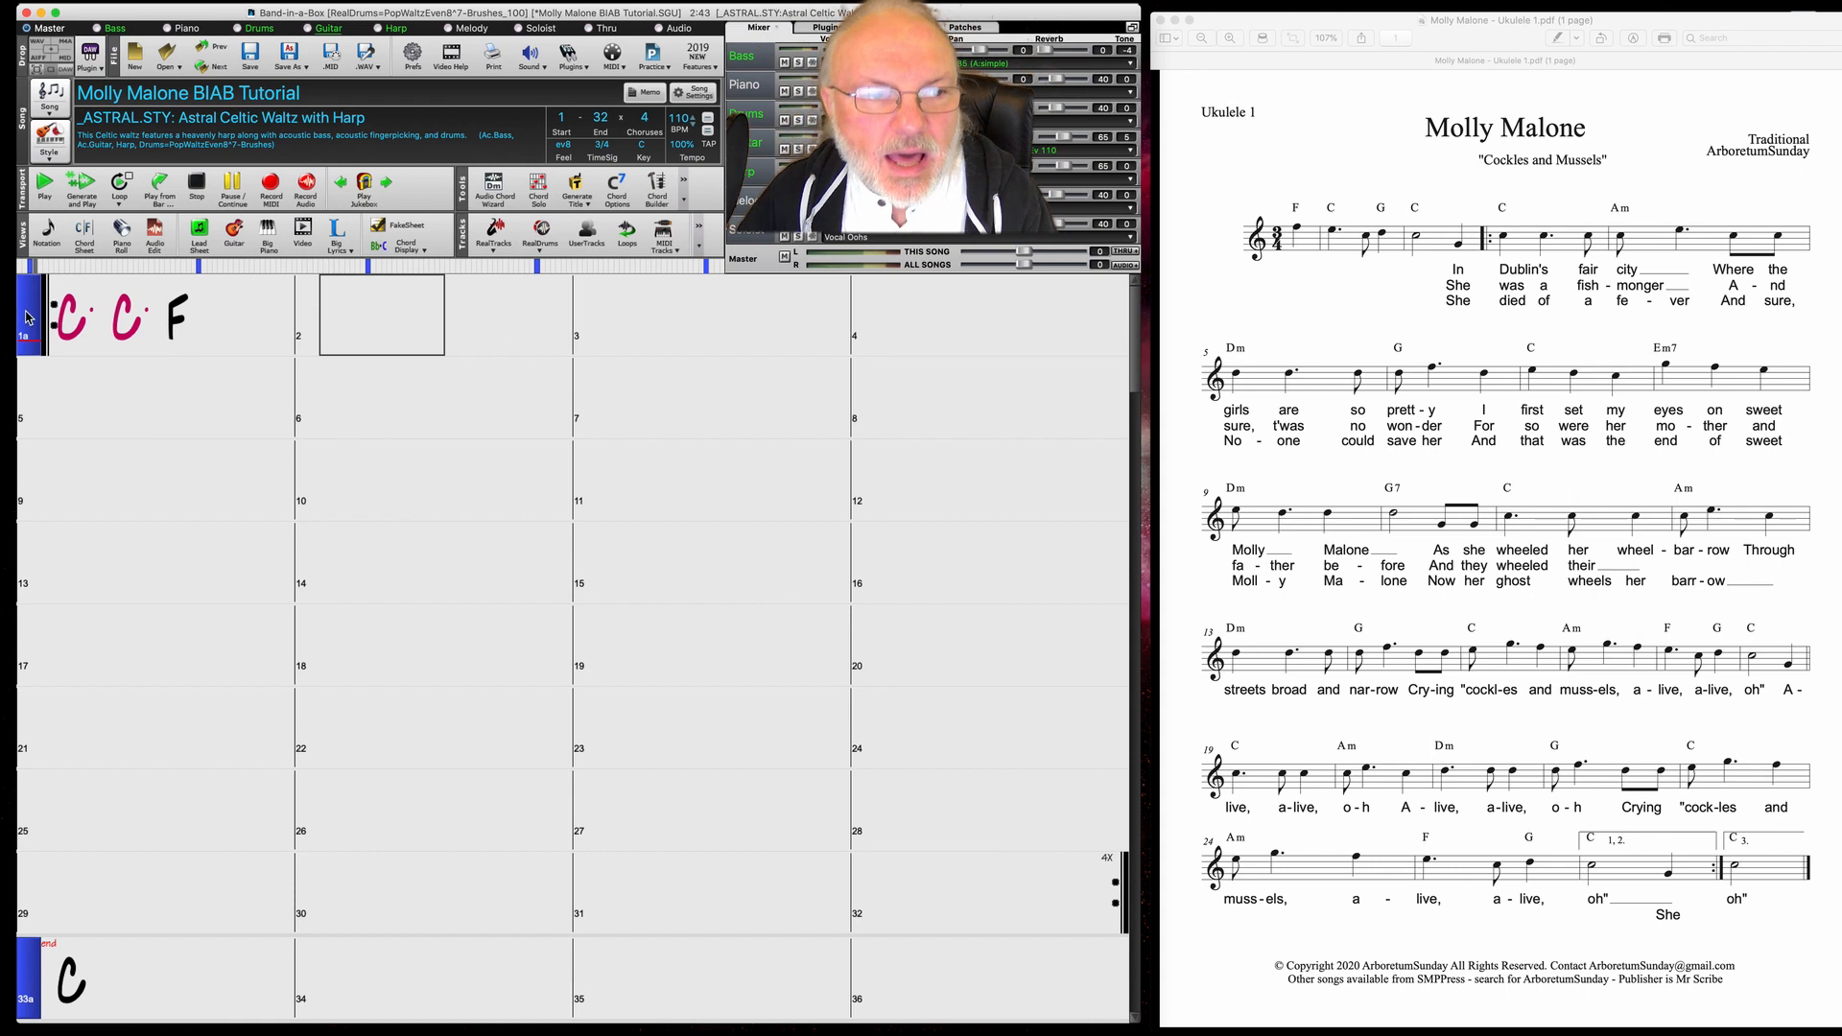
{"action": "left_click", "coordinate": [306, 312]}
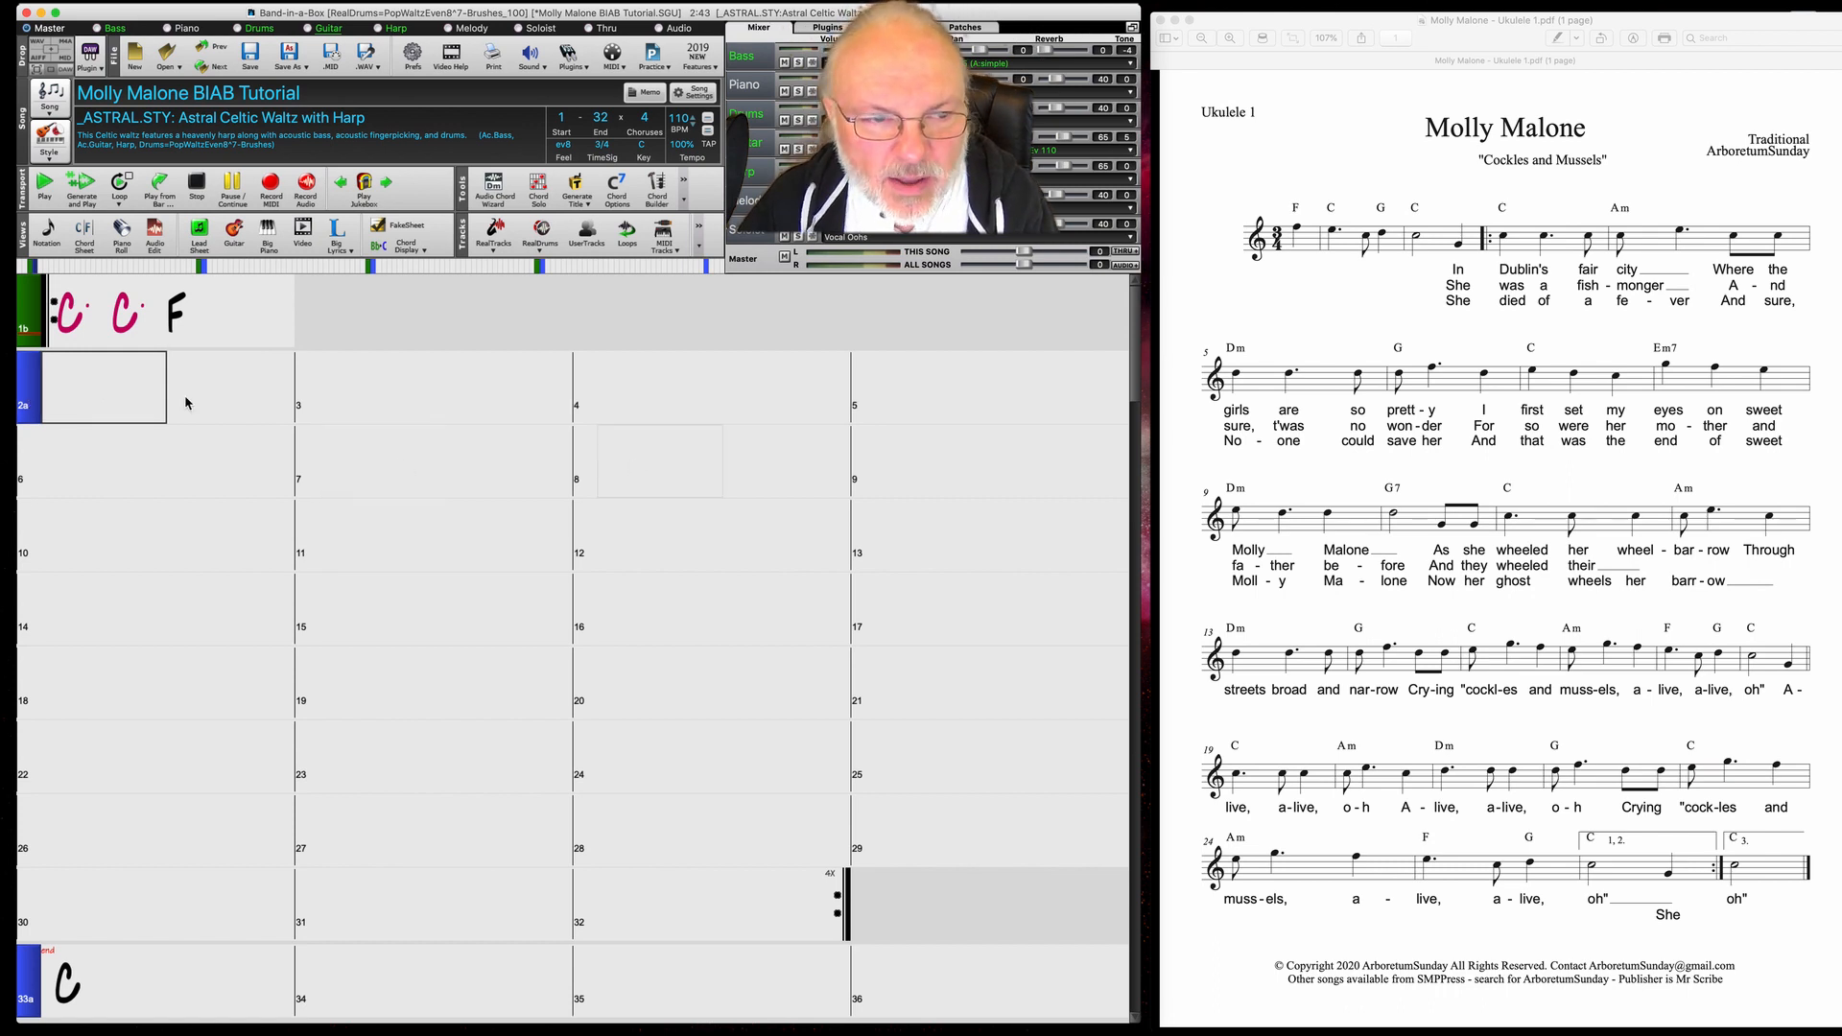
{"action": "left_click", "coordinate": [30, 388]}
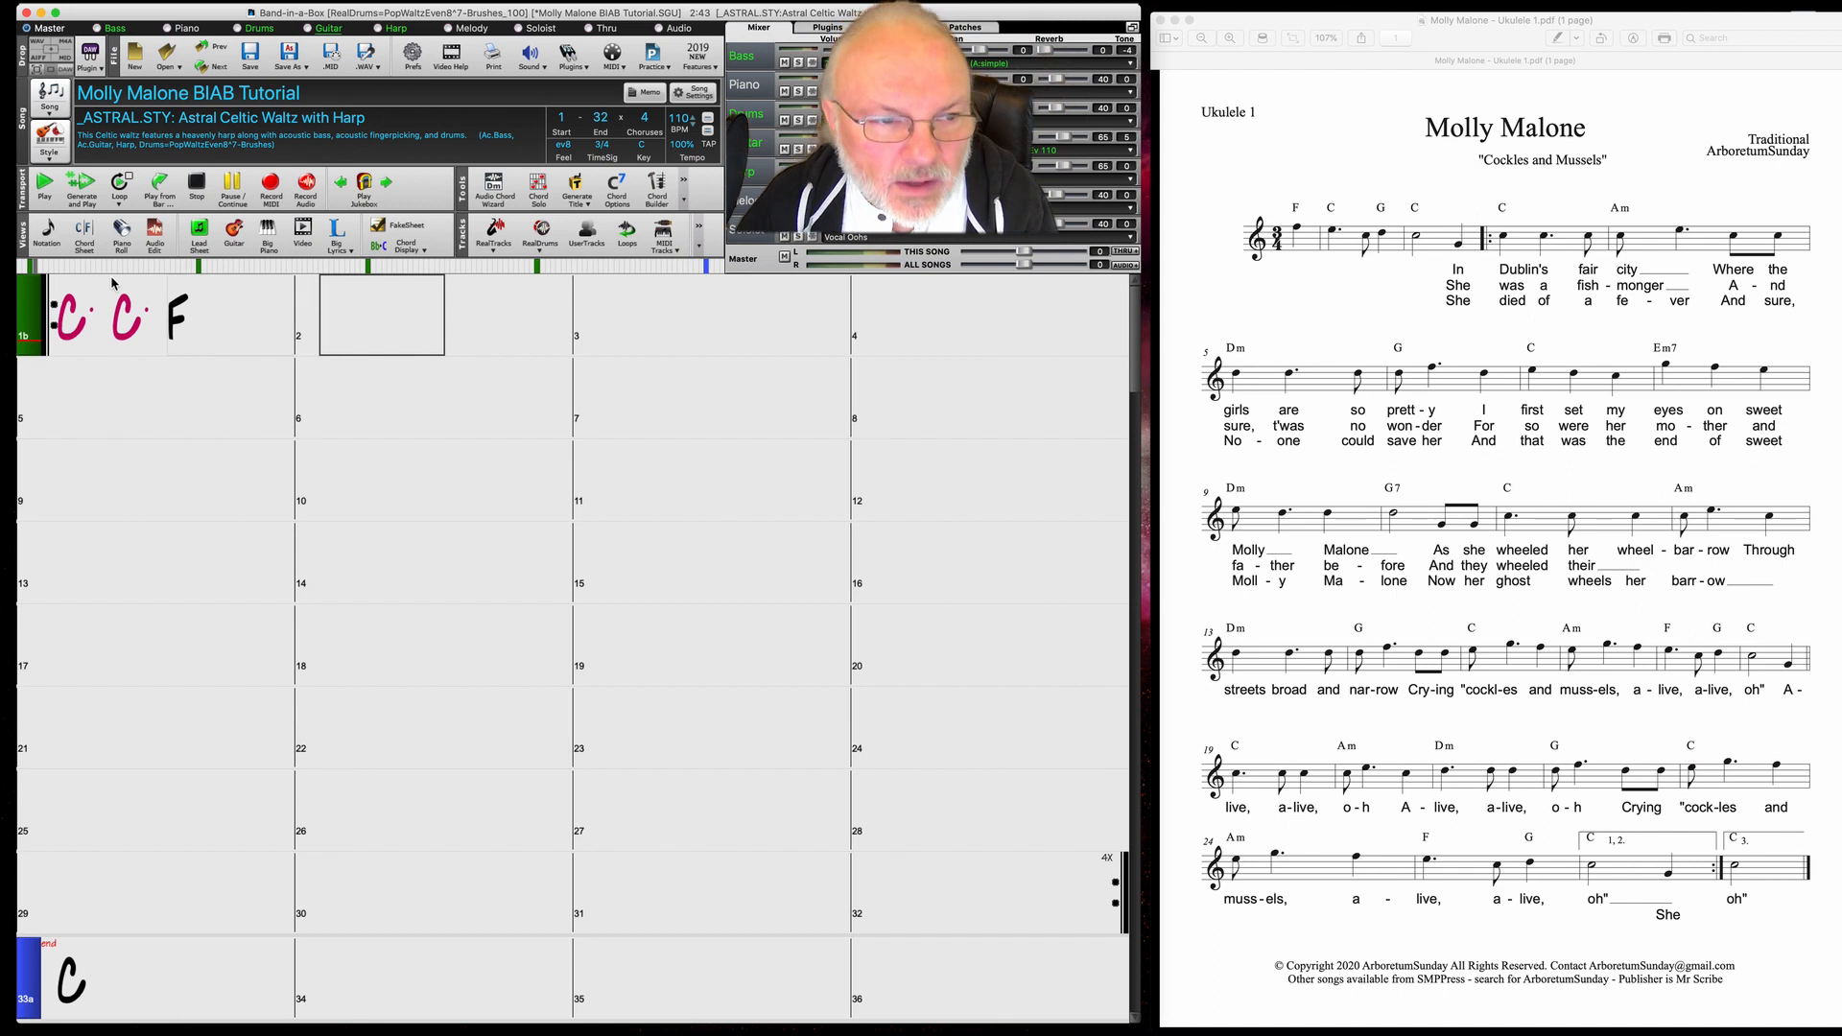
{"action": "left_click", "coordinate": [32, 306]}
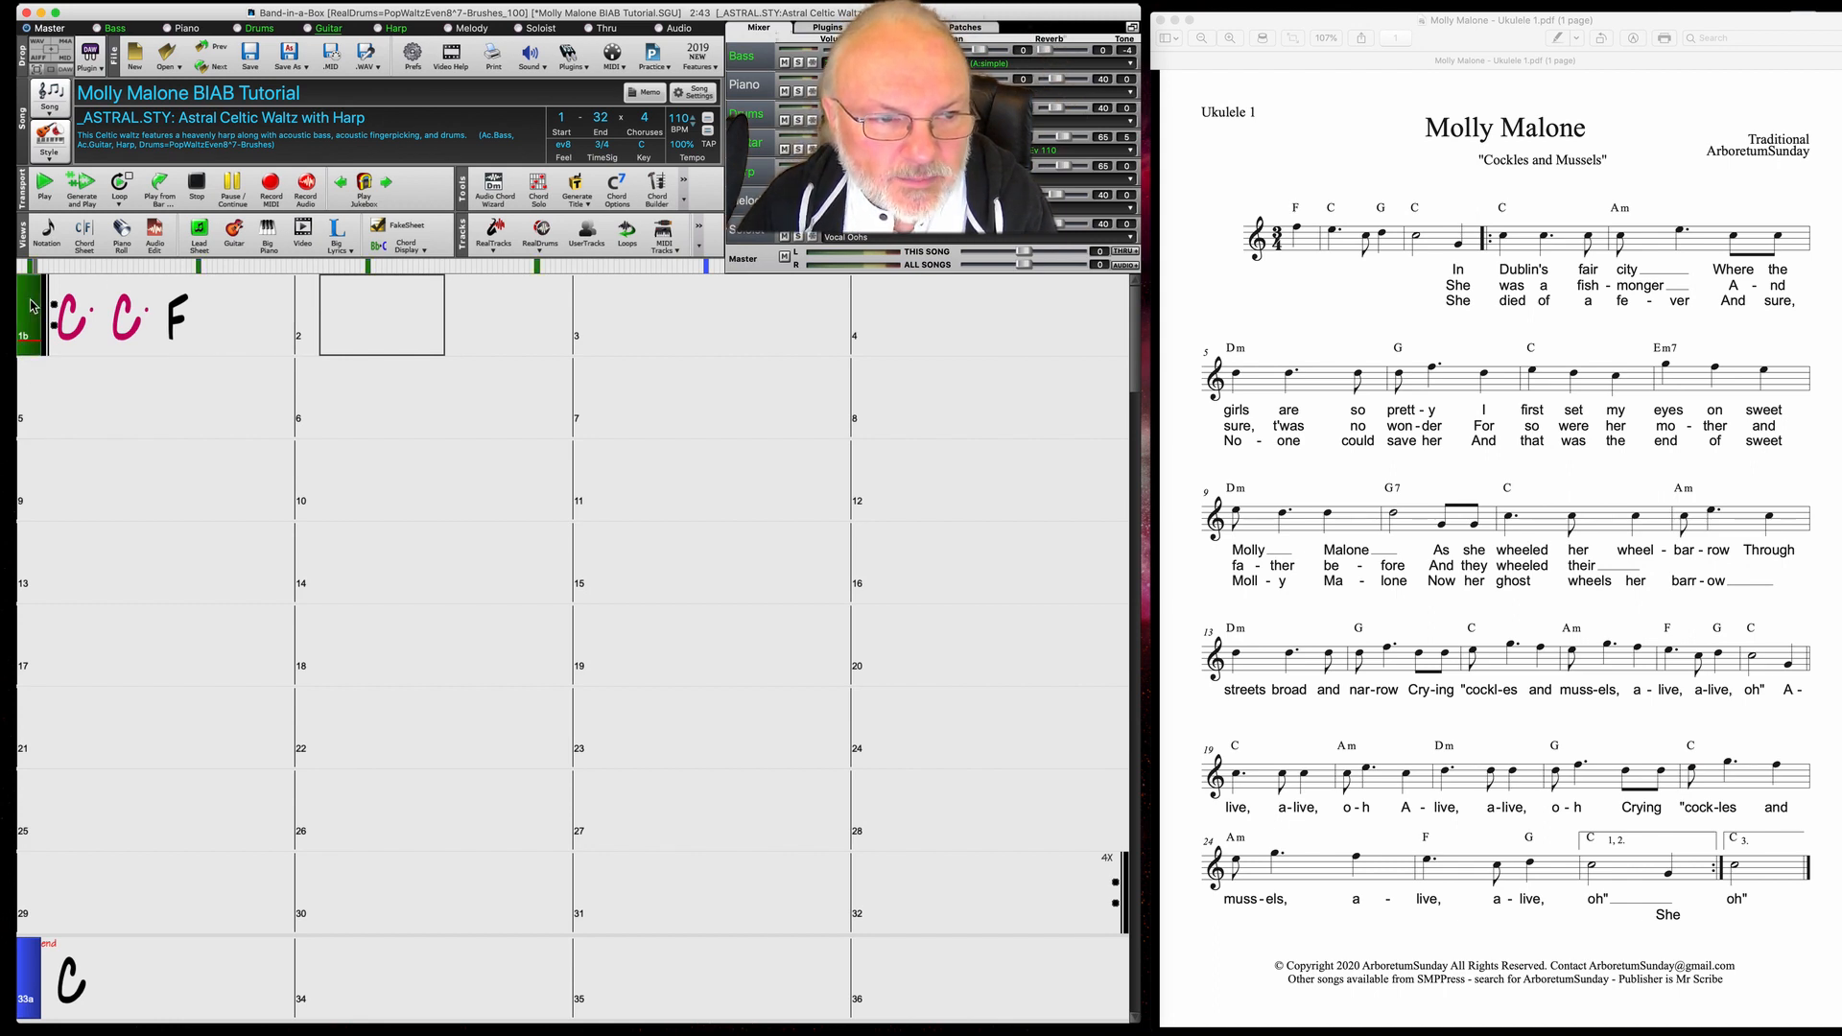
{"action": "left_click", "coordinate": [32, 306]}
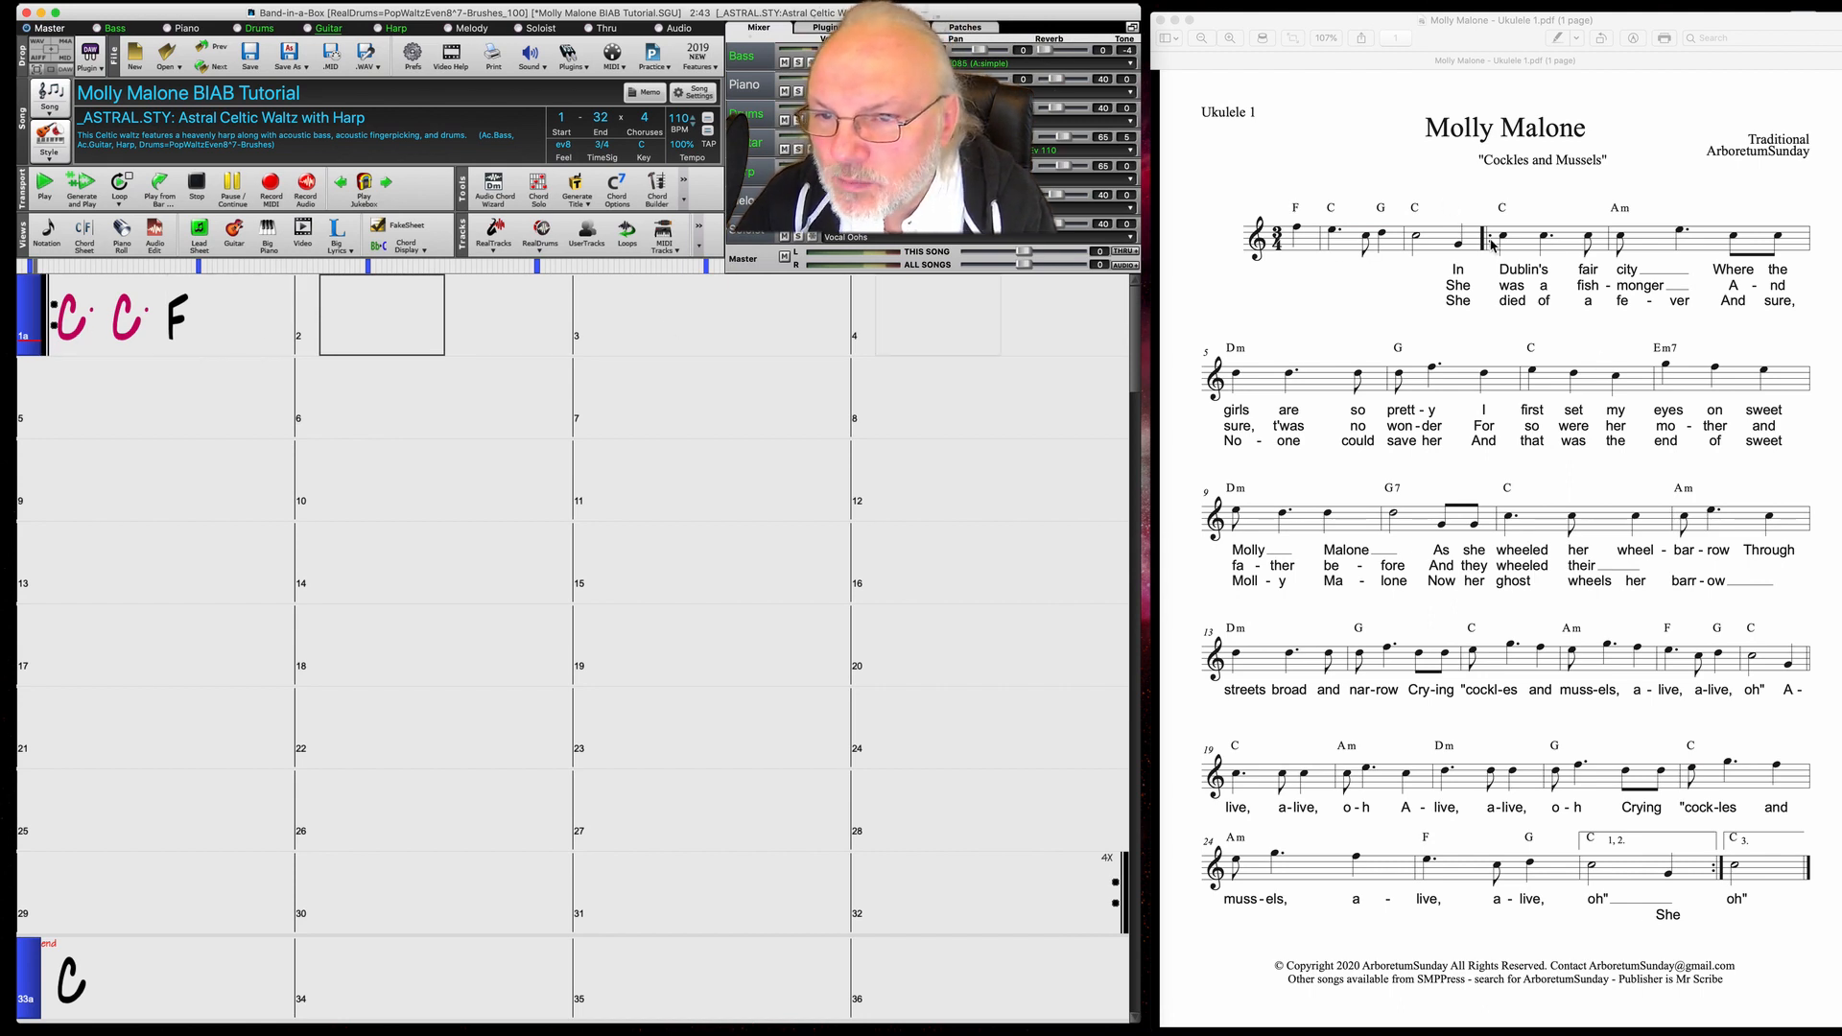
Add a part marker at bar 4 for the verse and give bar 1 the section letter I
{"action": "left_click", "coordinate": [866, 317]}
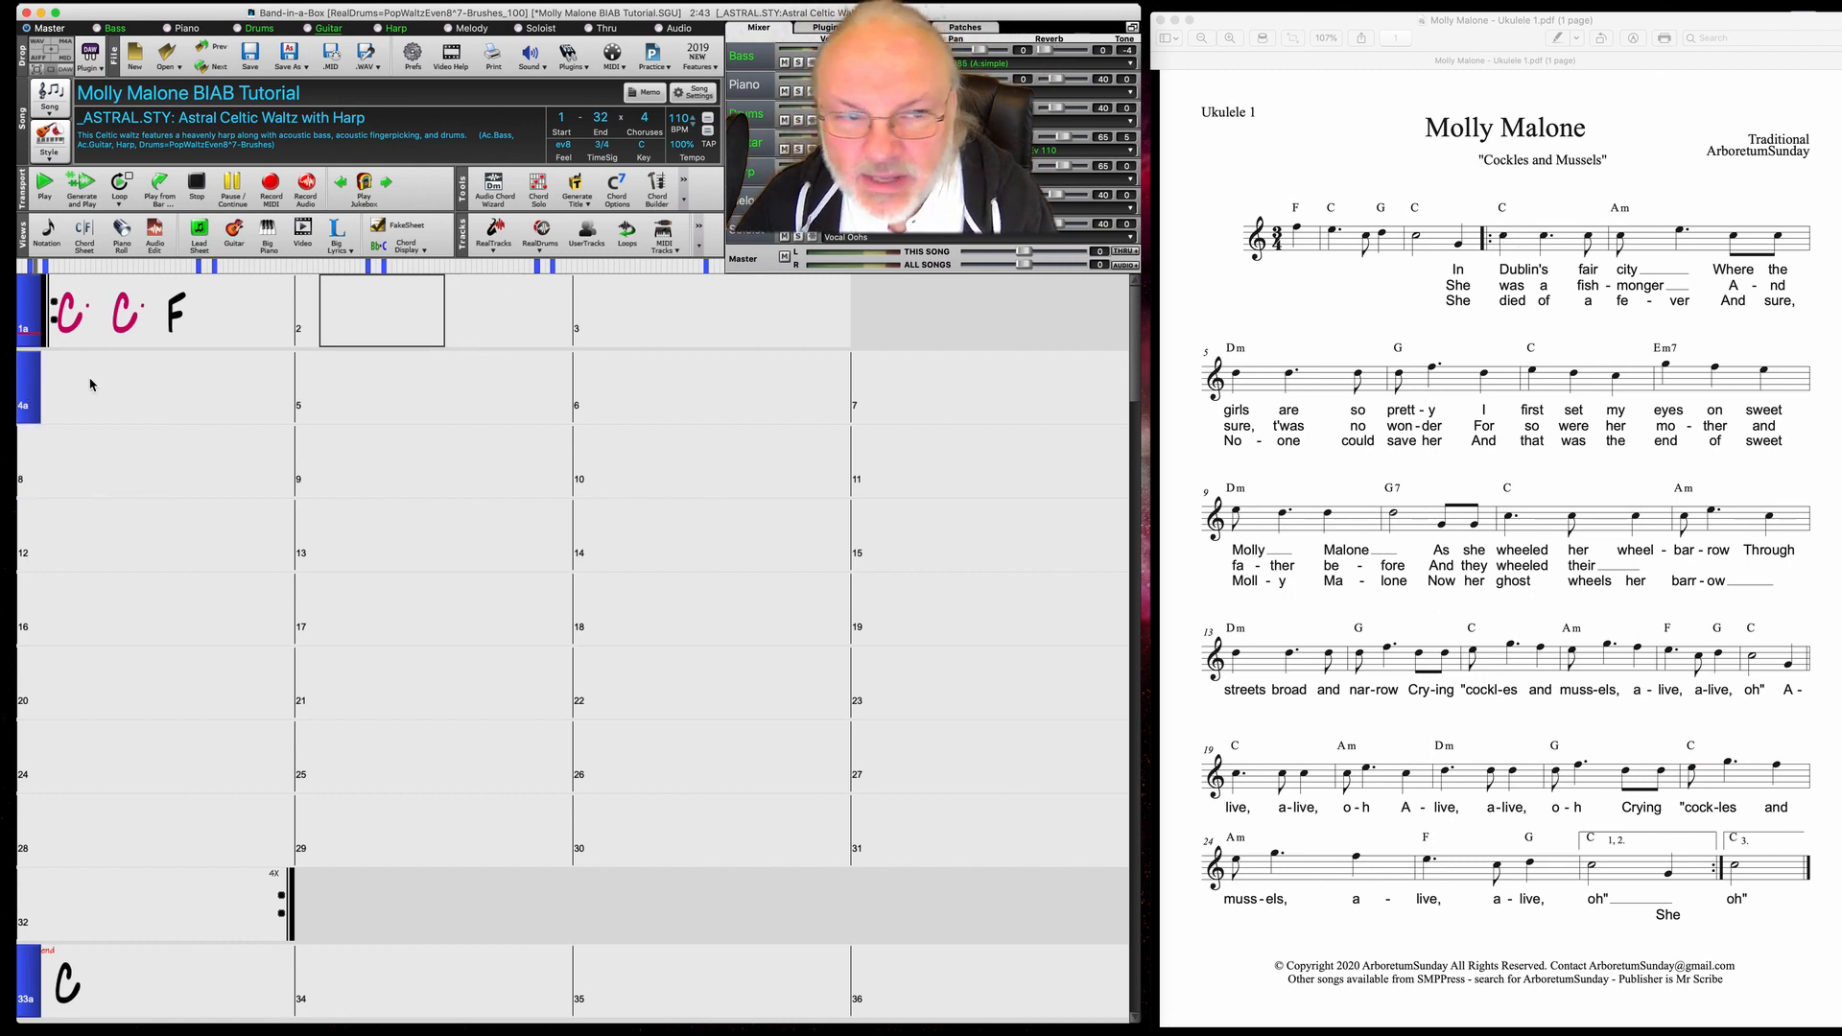
{"action": "right_click", "coordinate": [30, 308]}
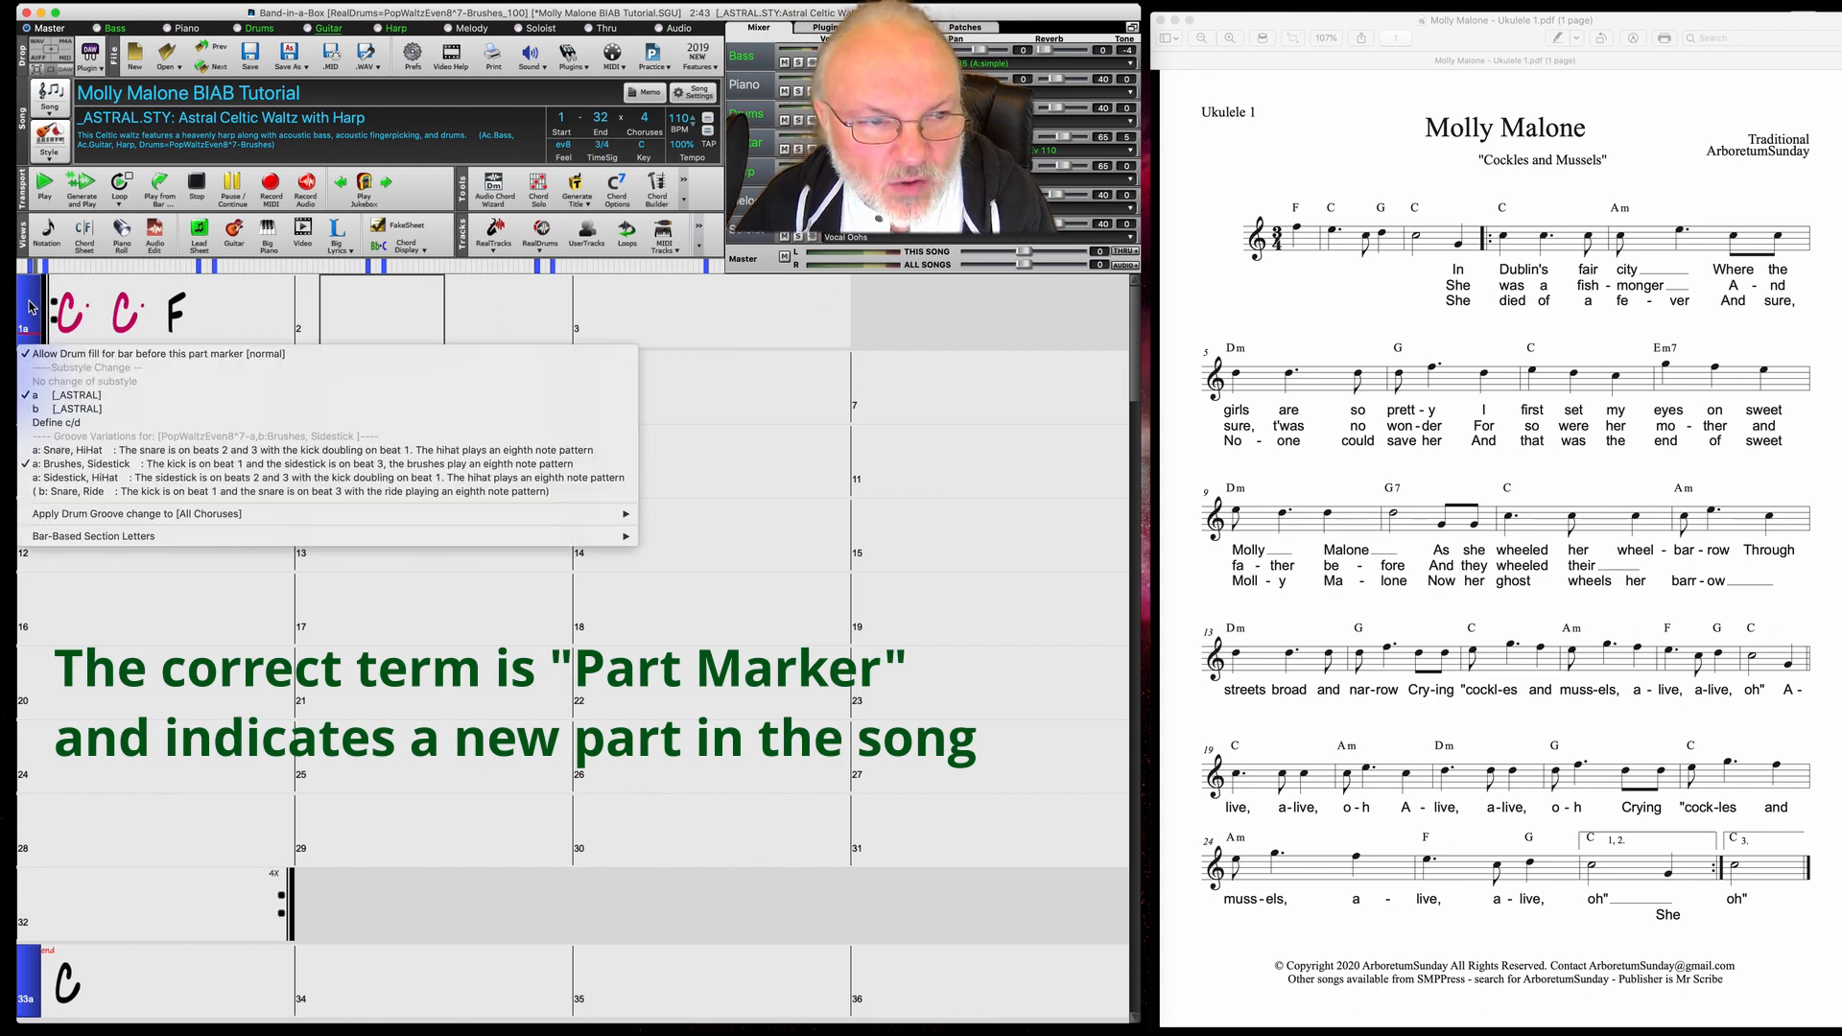
{"action": "mouse_move", "coordinate": [614, 536]}
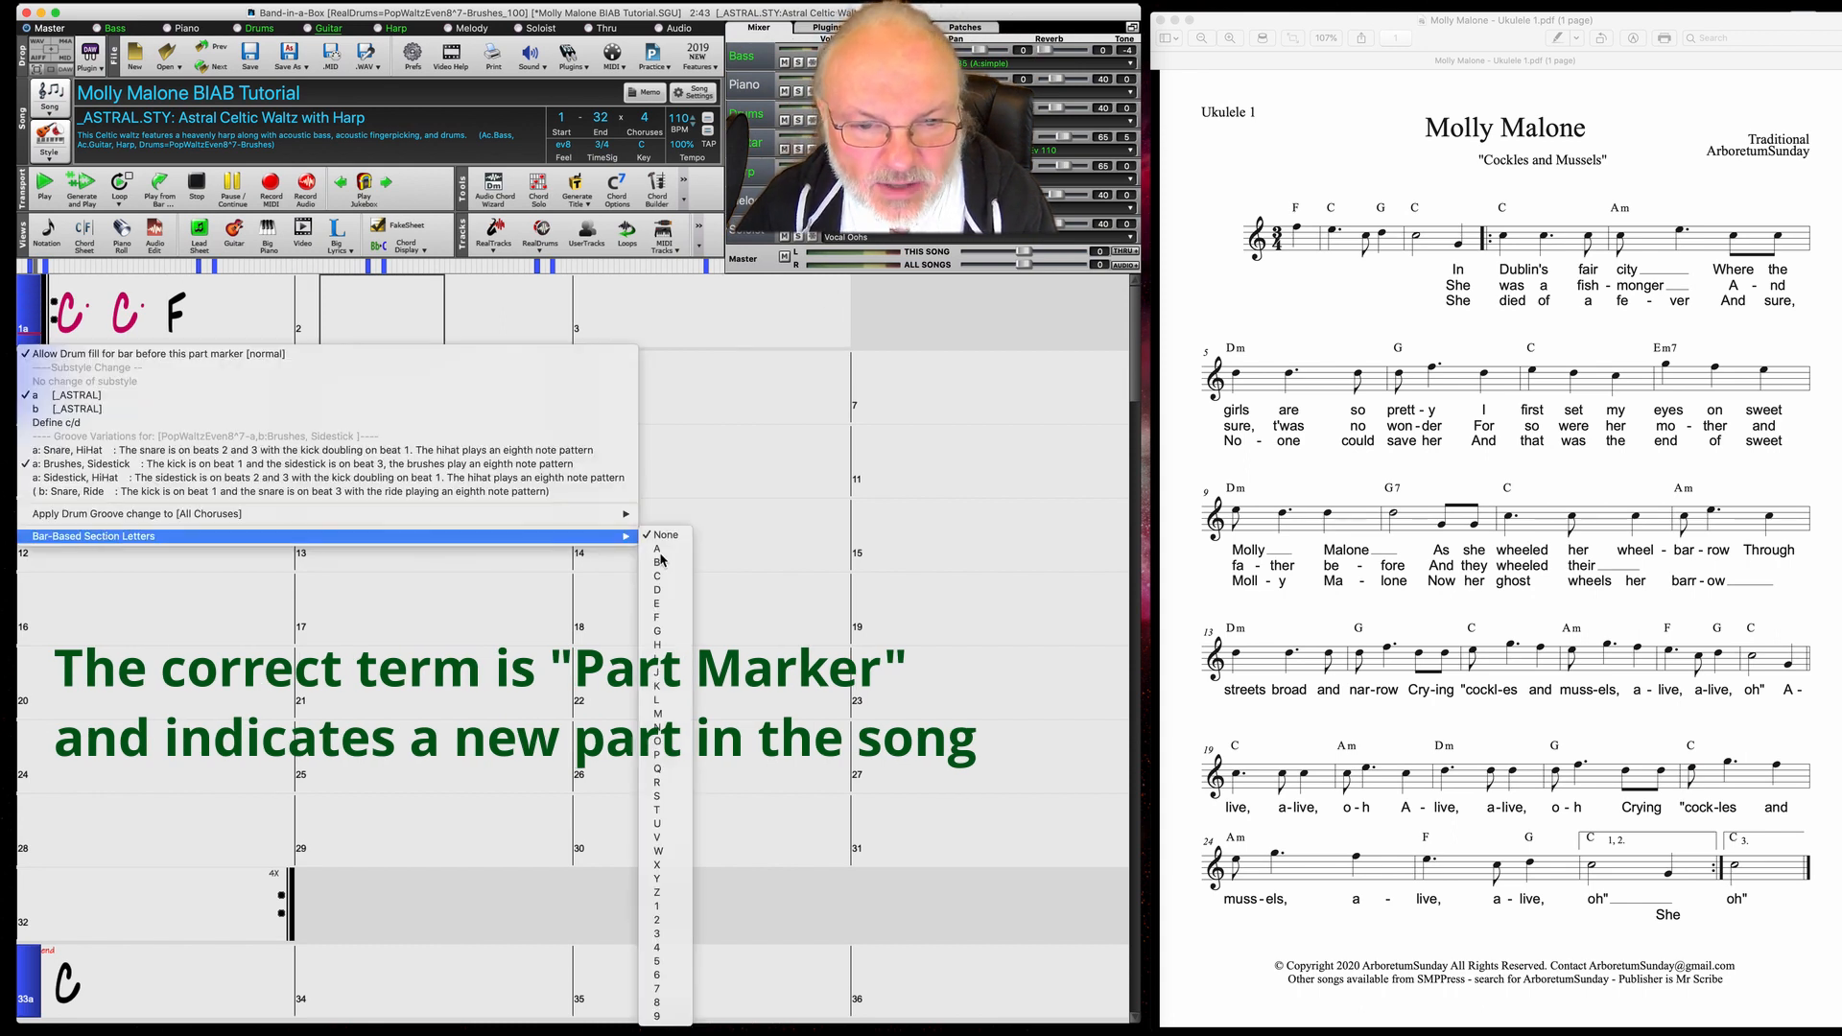
{"action": "left_click", "coordinate": [661, 659]}
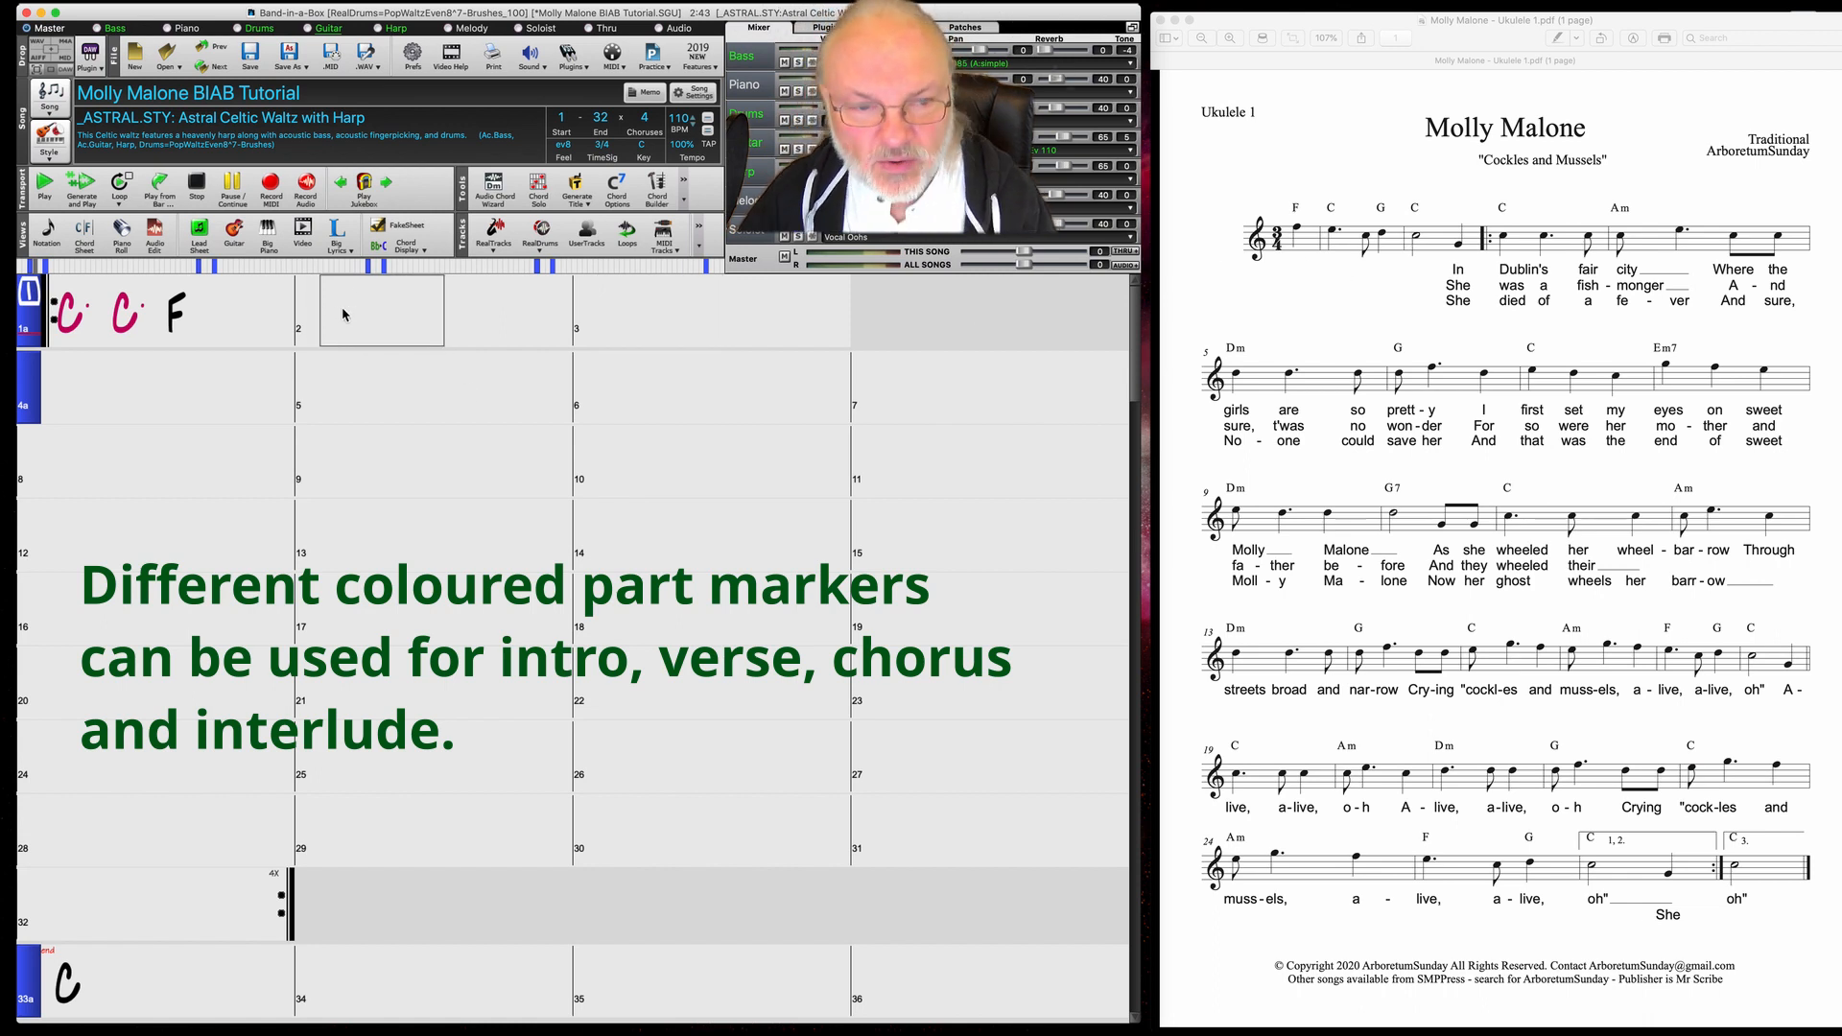
Enter the chords C, C and G in bar 2 and C in bar 3
{"action": "type", "text": "C,C"}
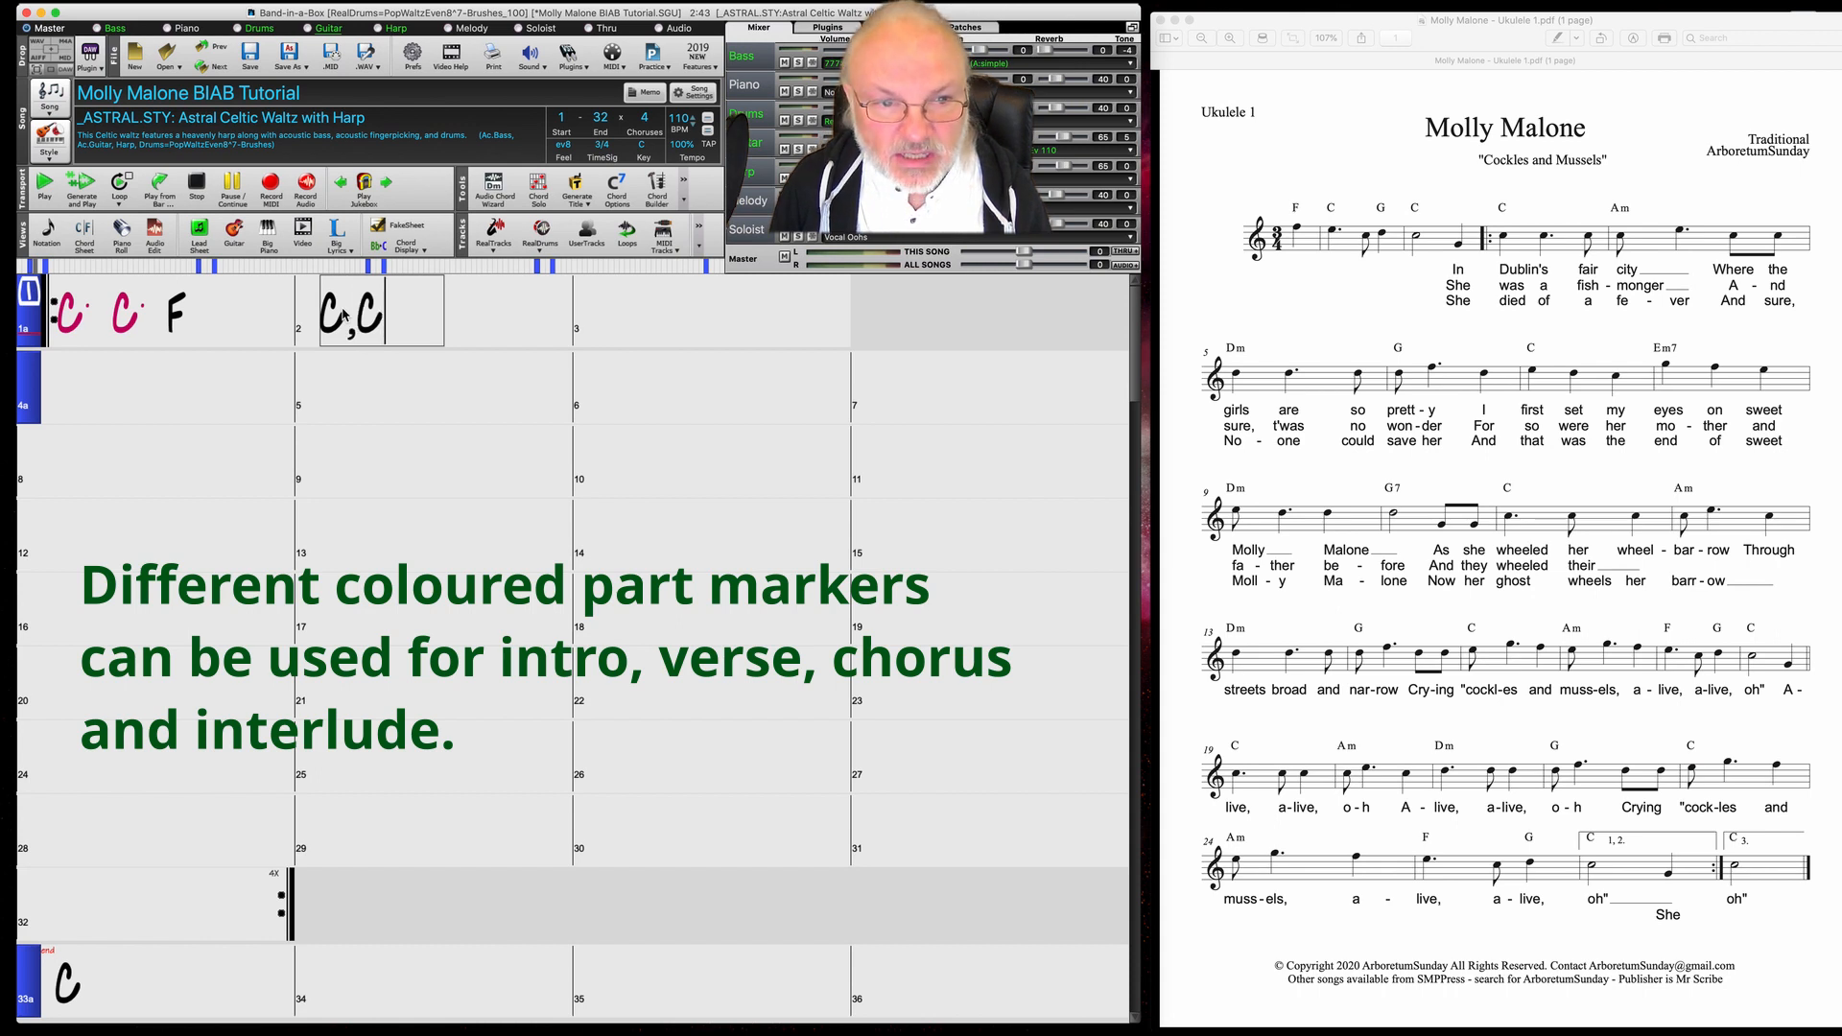
{"action": "key", "text": "Return"}
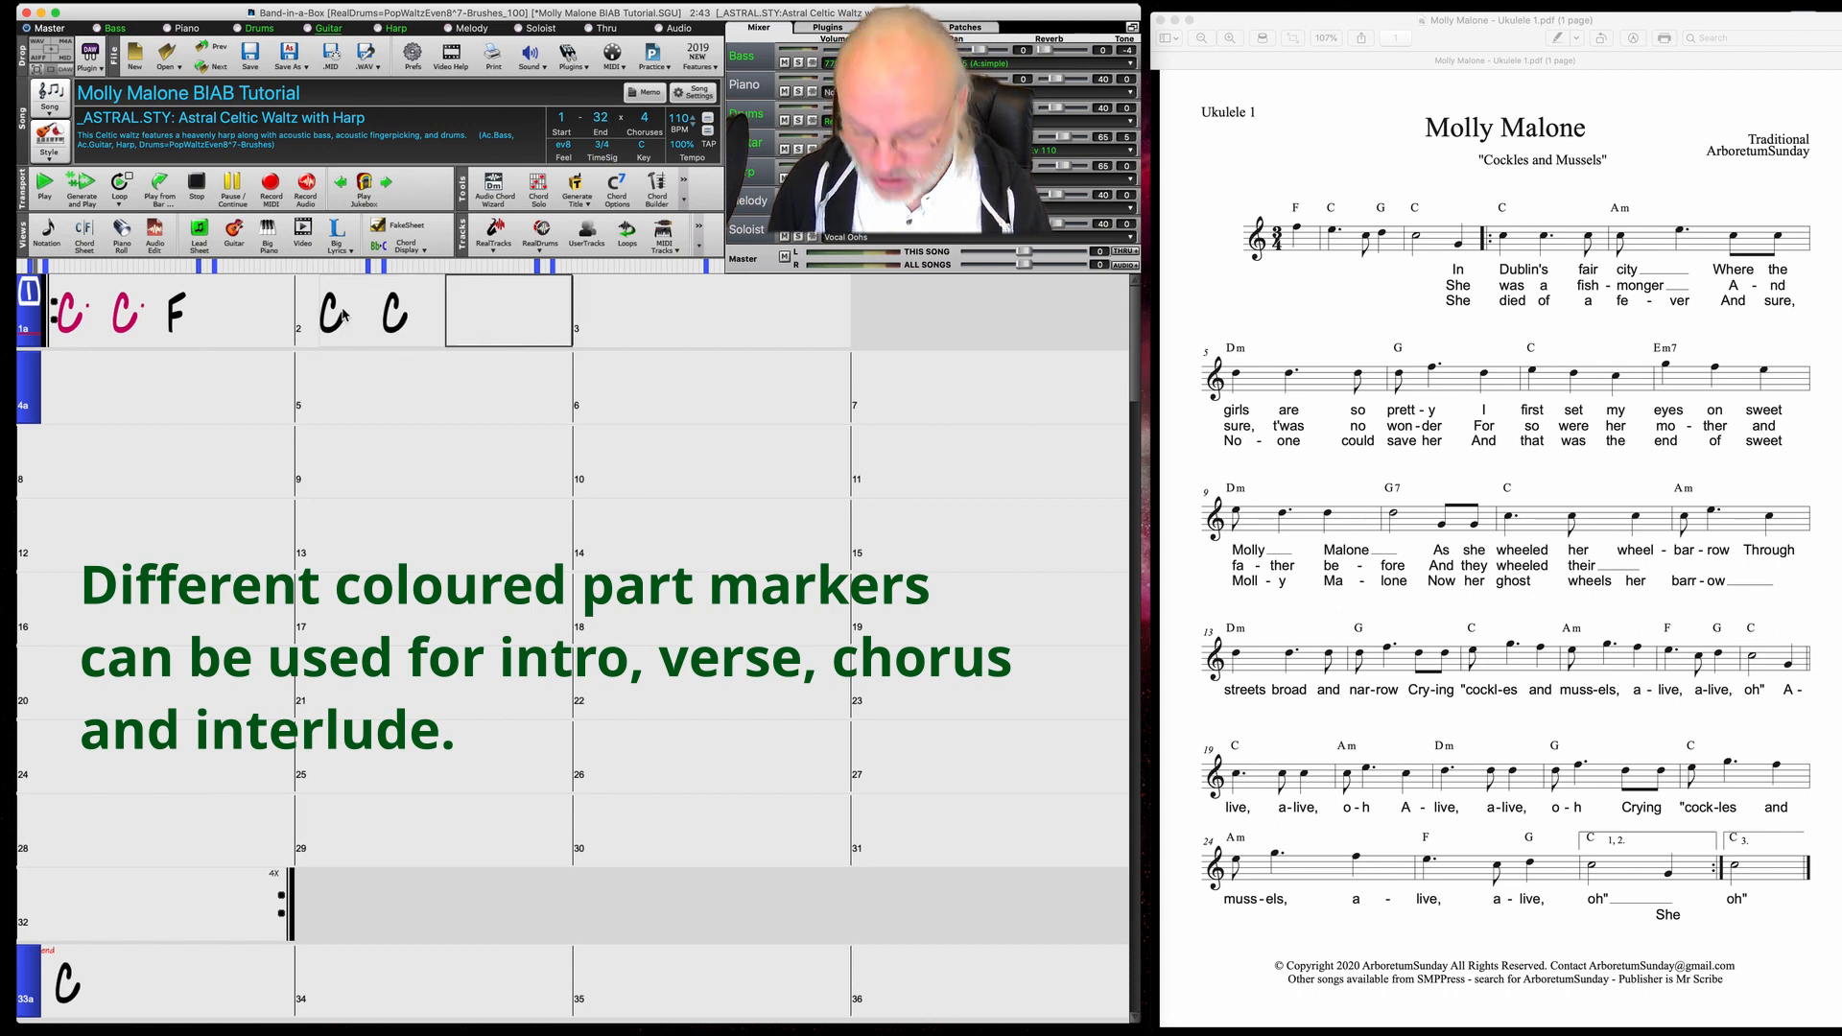
{"action": "type", "text": "G"}
{"action": "key", "text": "Return"}
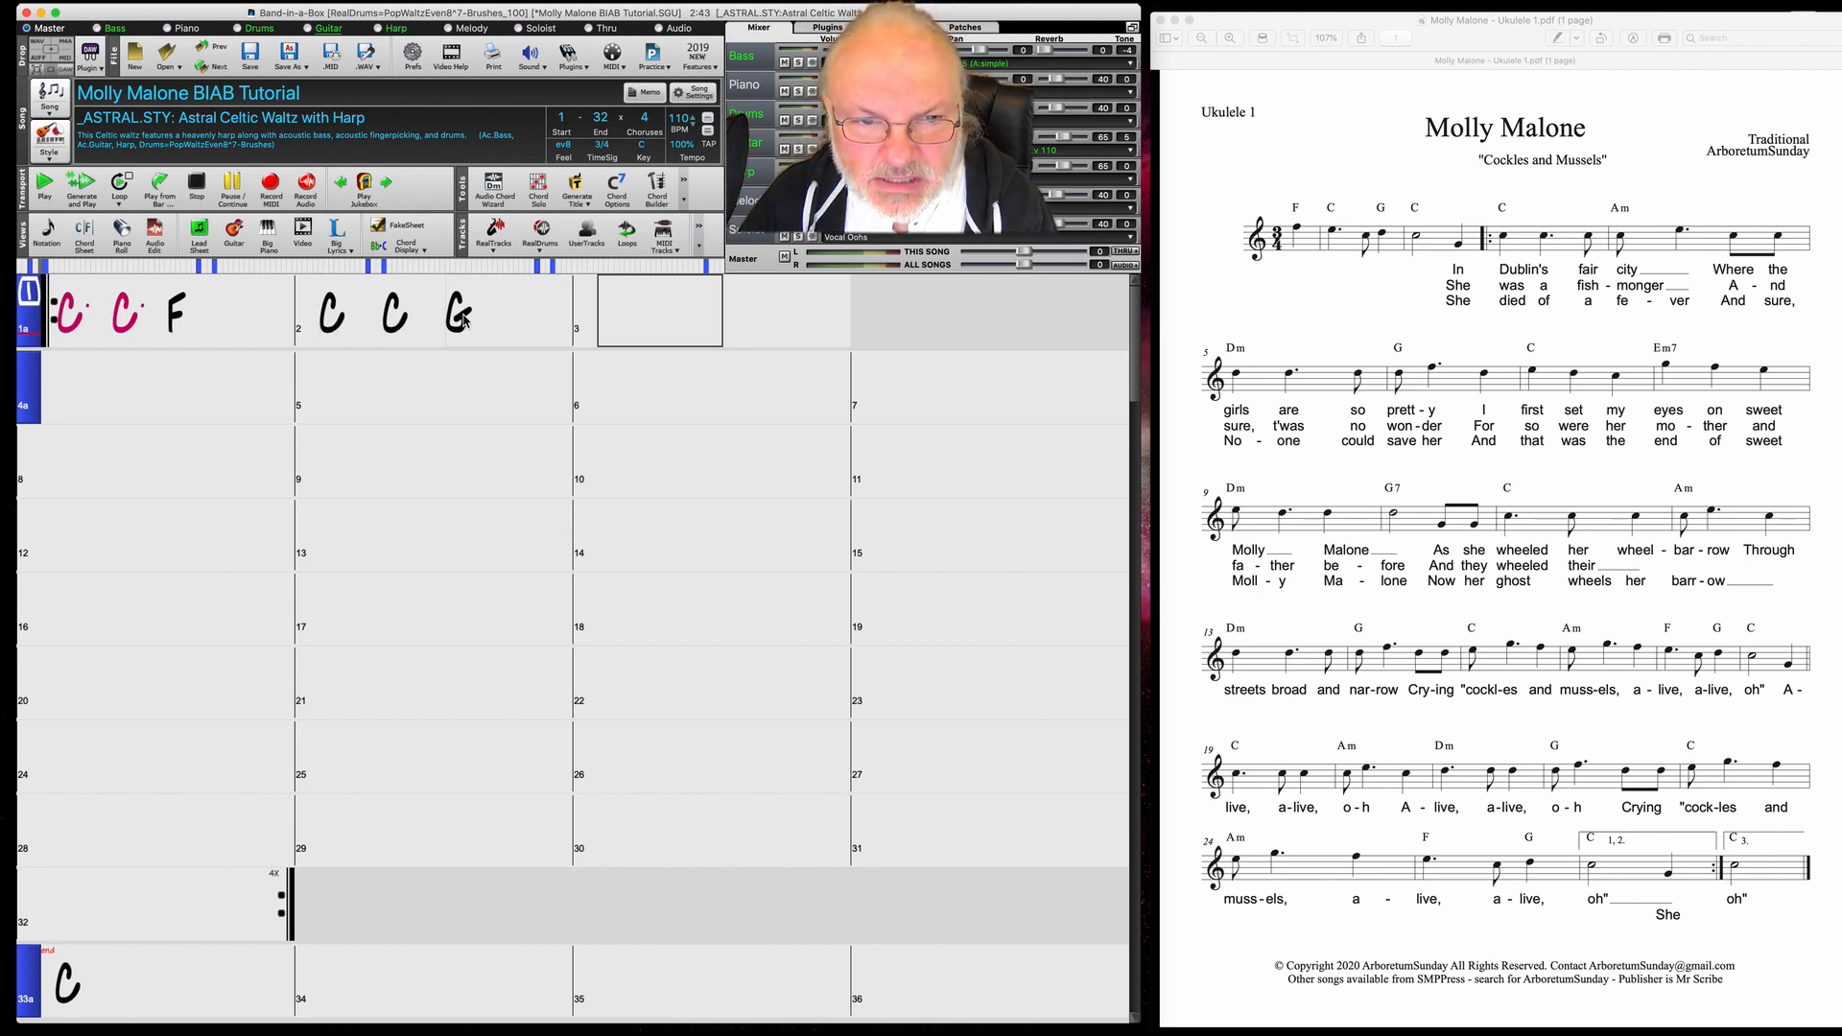
{"action": "left_click", "coordinate": [632, 317]}
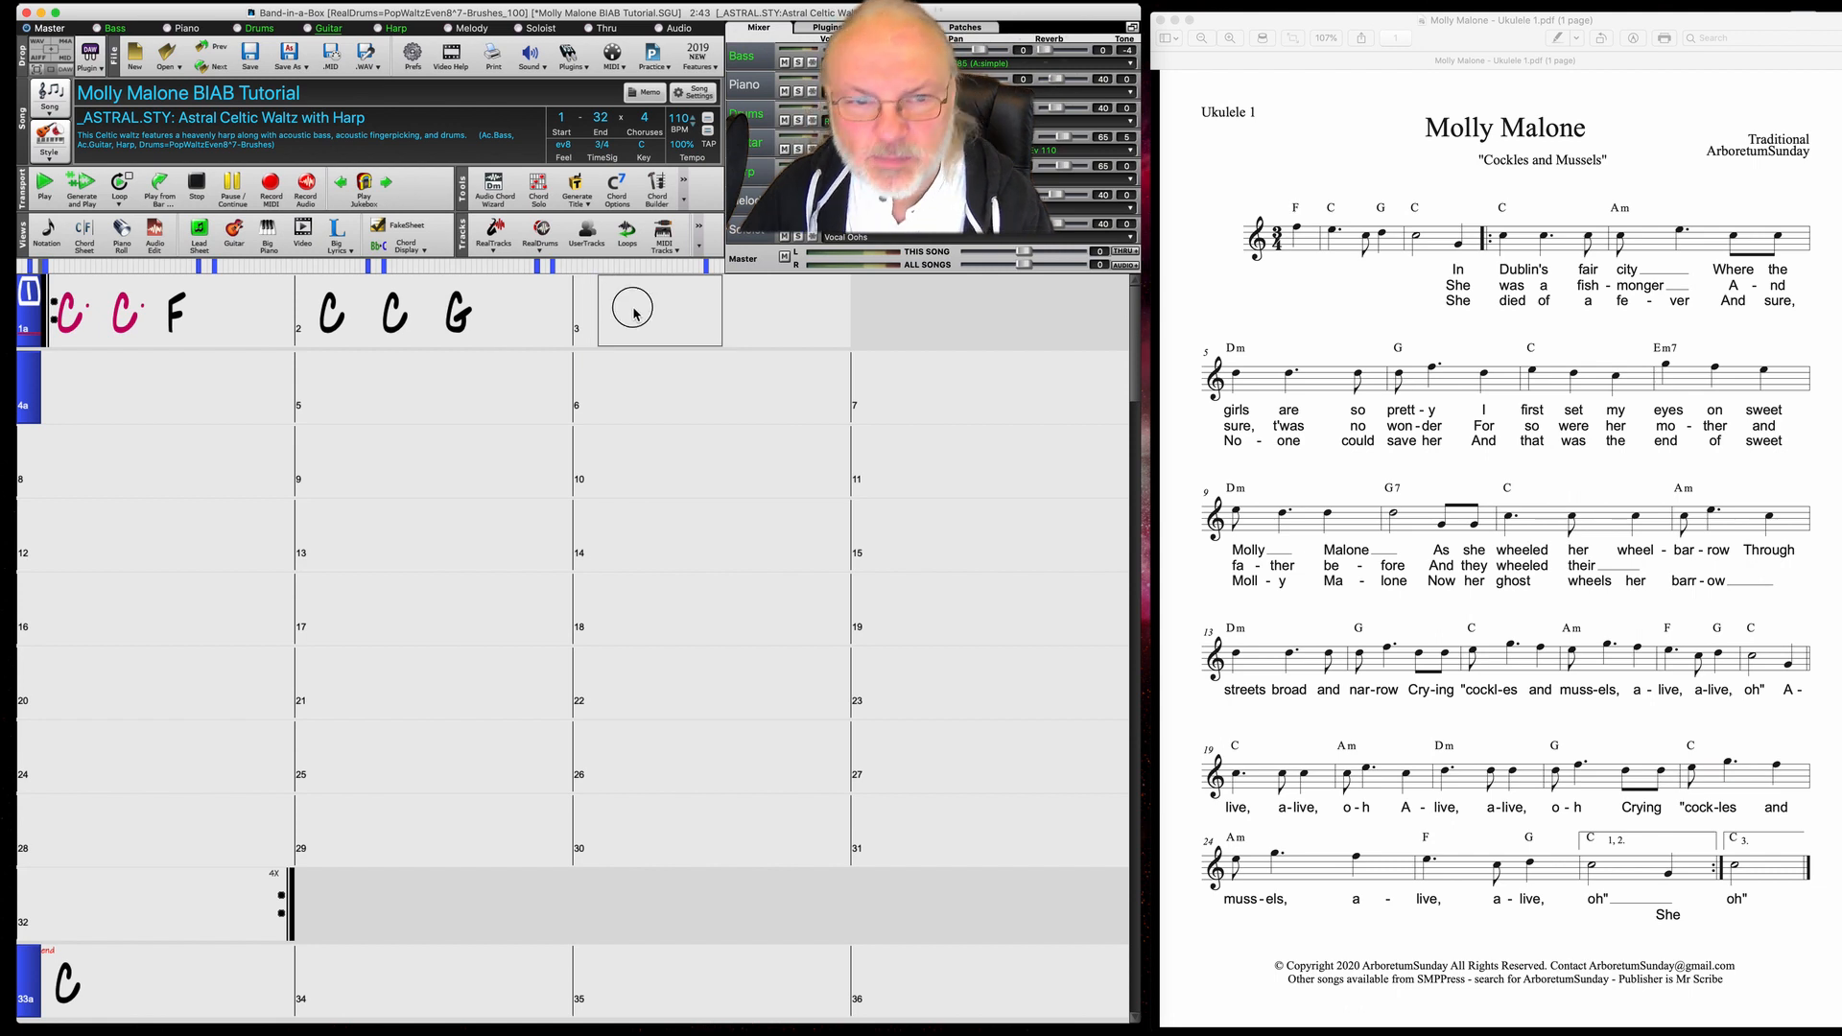
{"action": "type", "text": "C"}
{"action": "key", "text": "Return"}
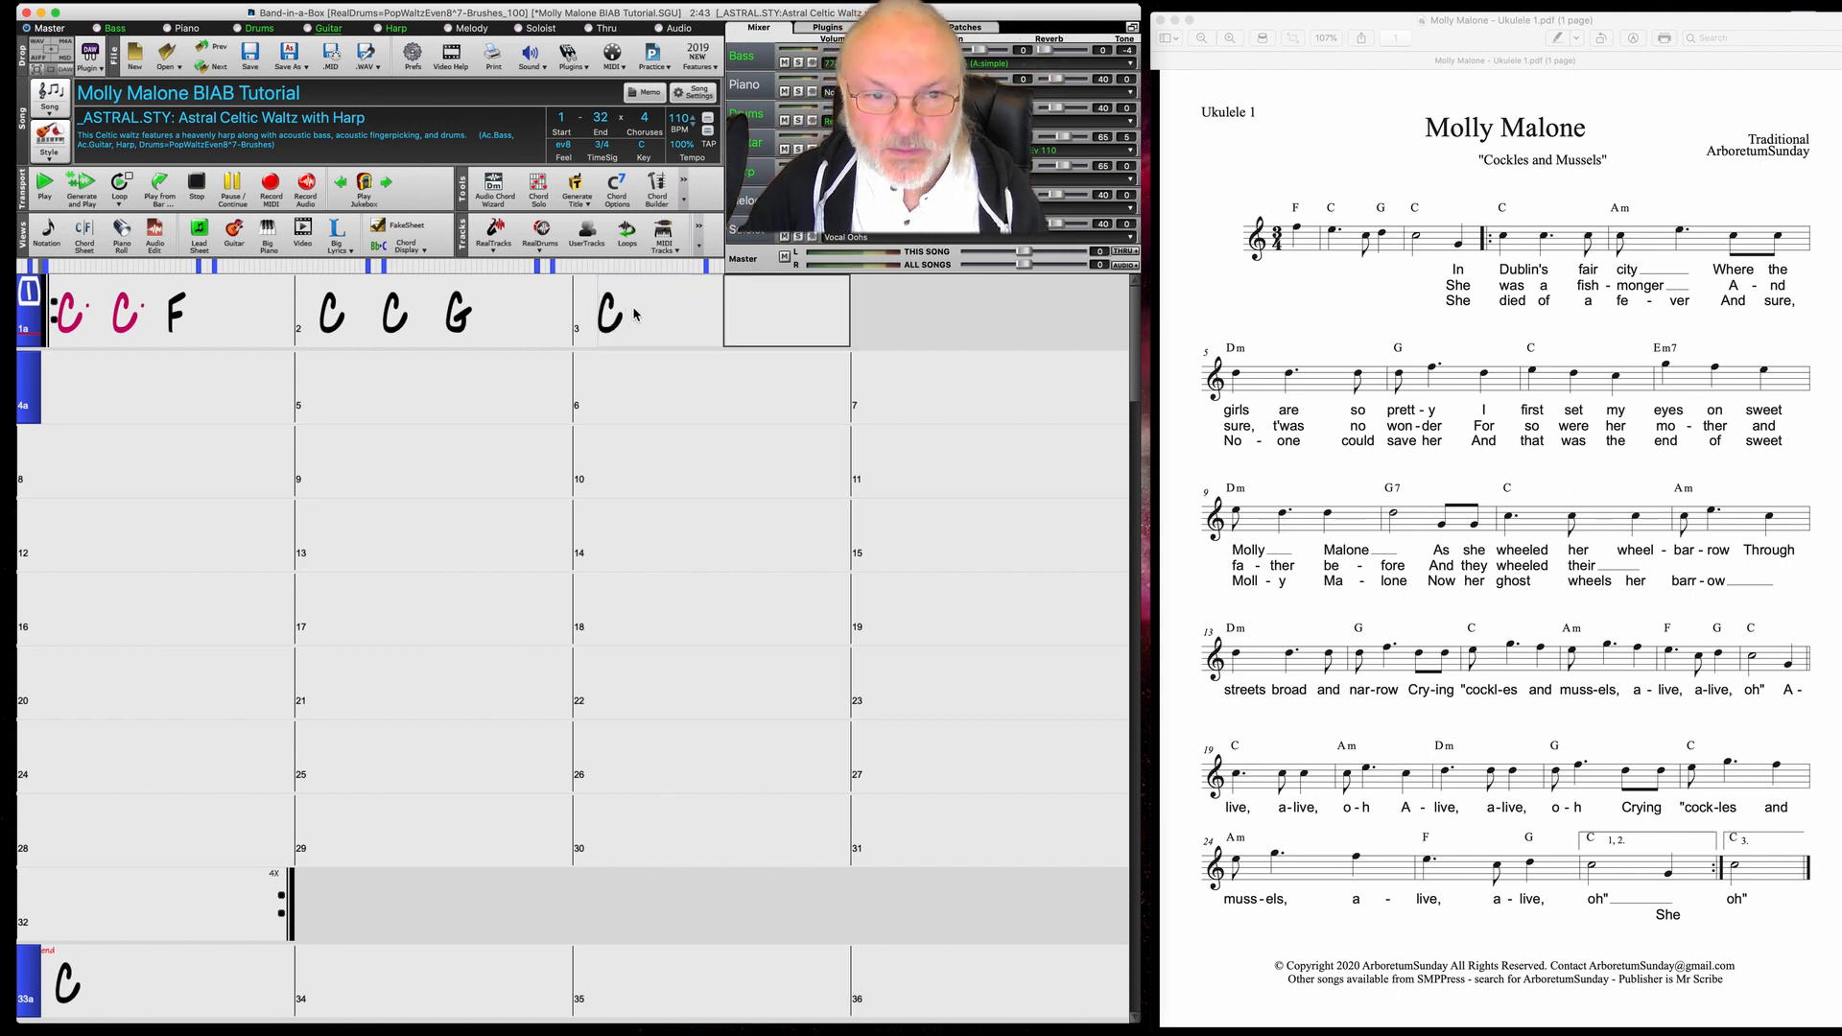
Save the song and play it back from the start, stopping the playback after the intro
{"action": "left_click", "coordinate": [250, 54]}
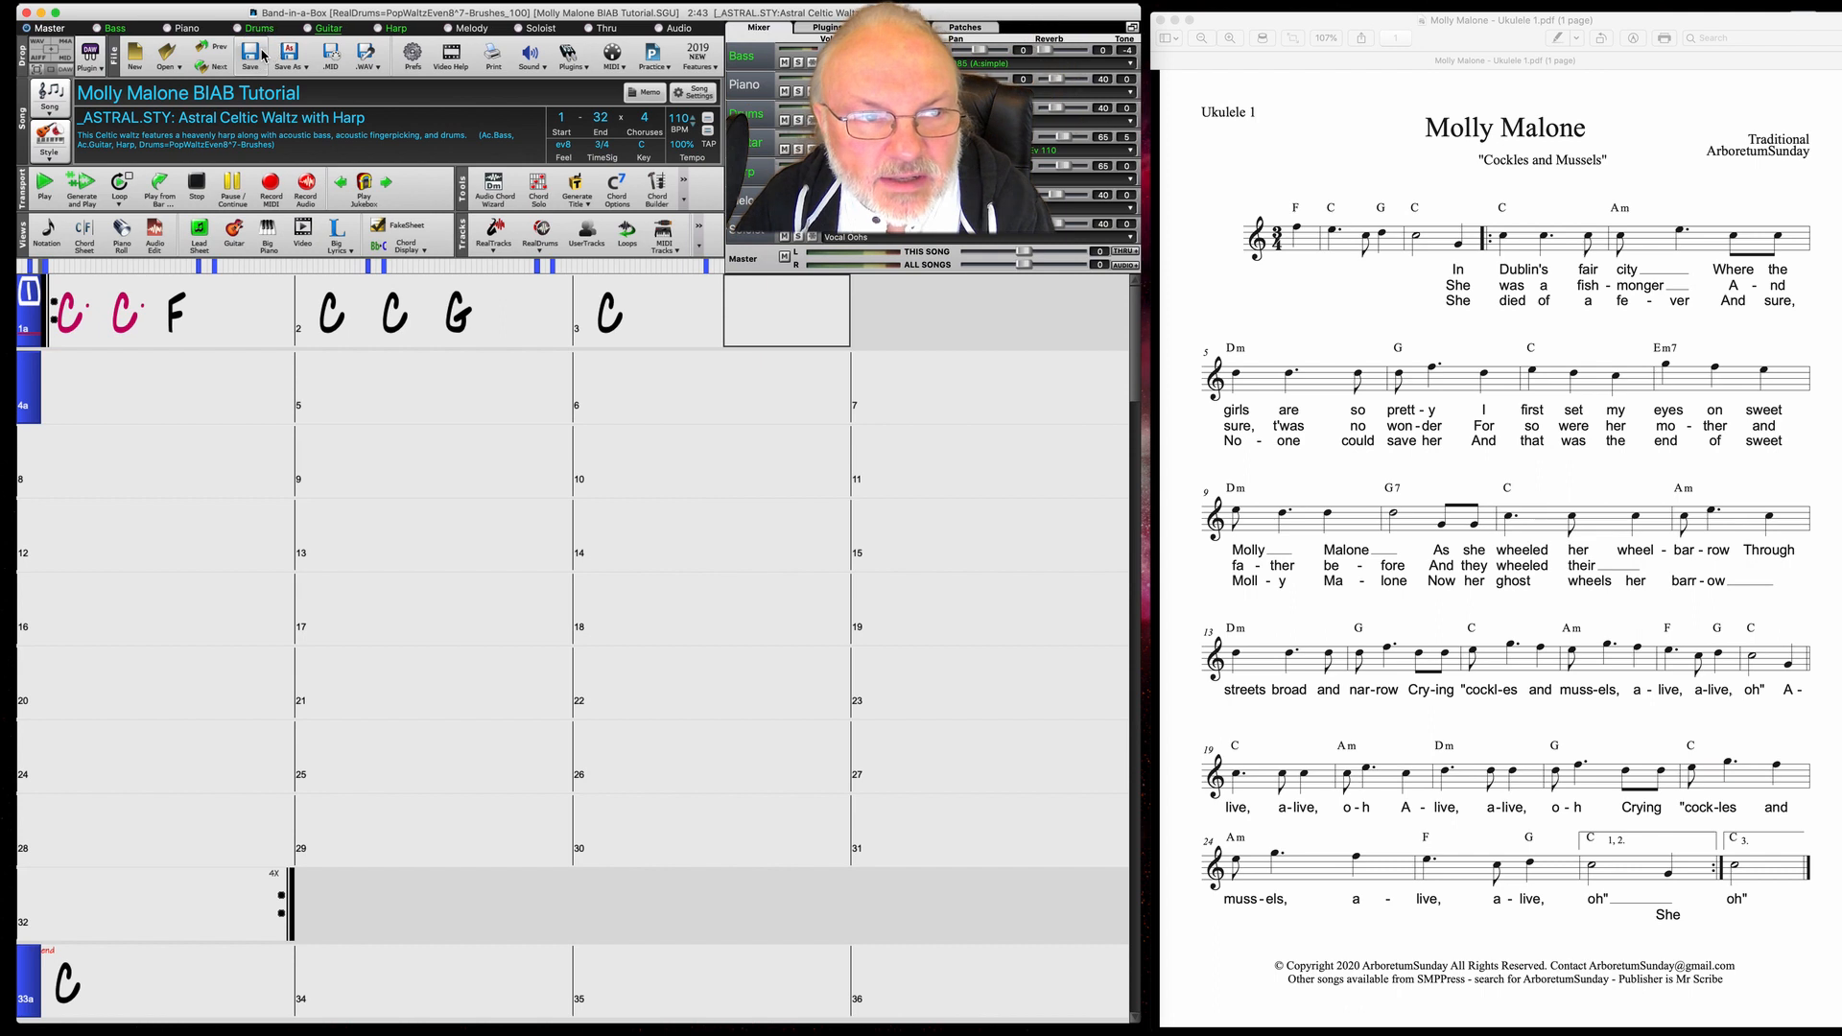
{"action": "left_click", "coordinate": [43, 189]}
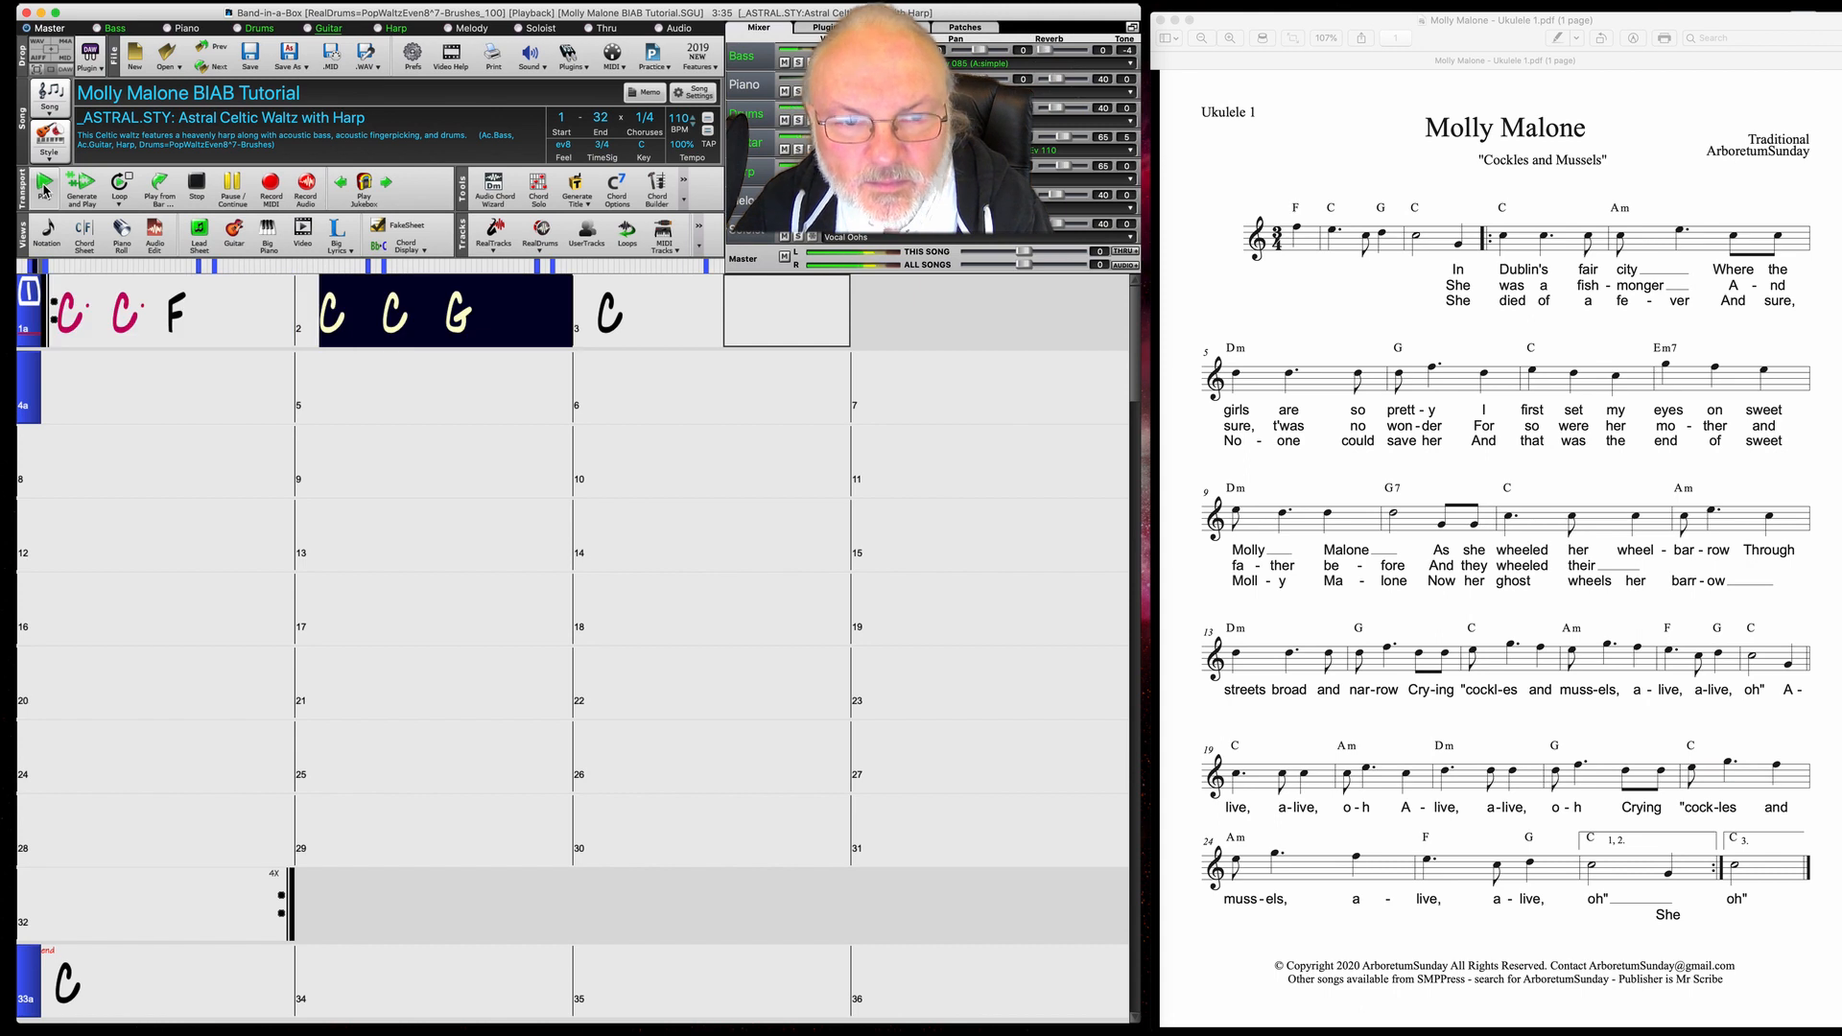
{"action": "left_click", "coordinate": [197, 185]}
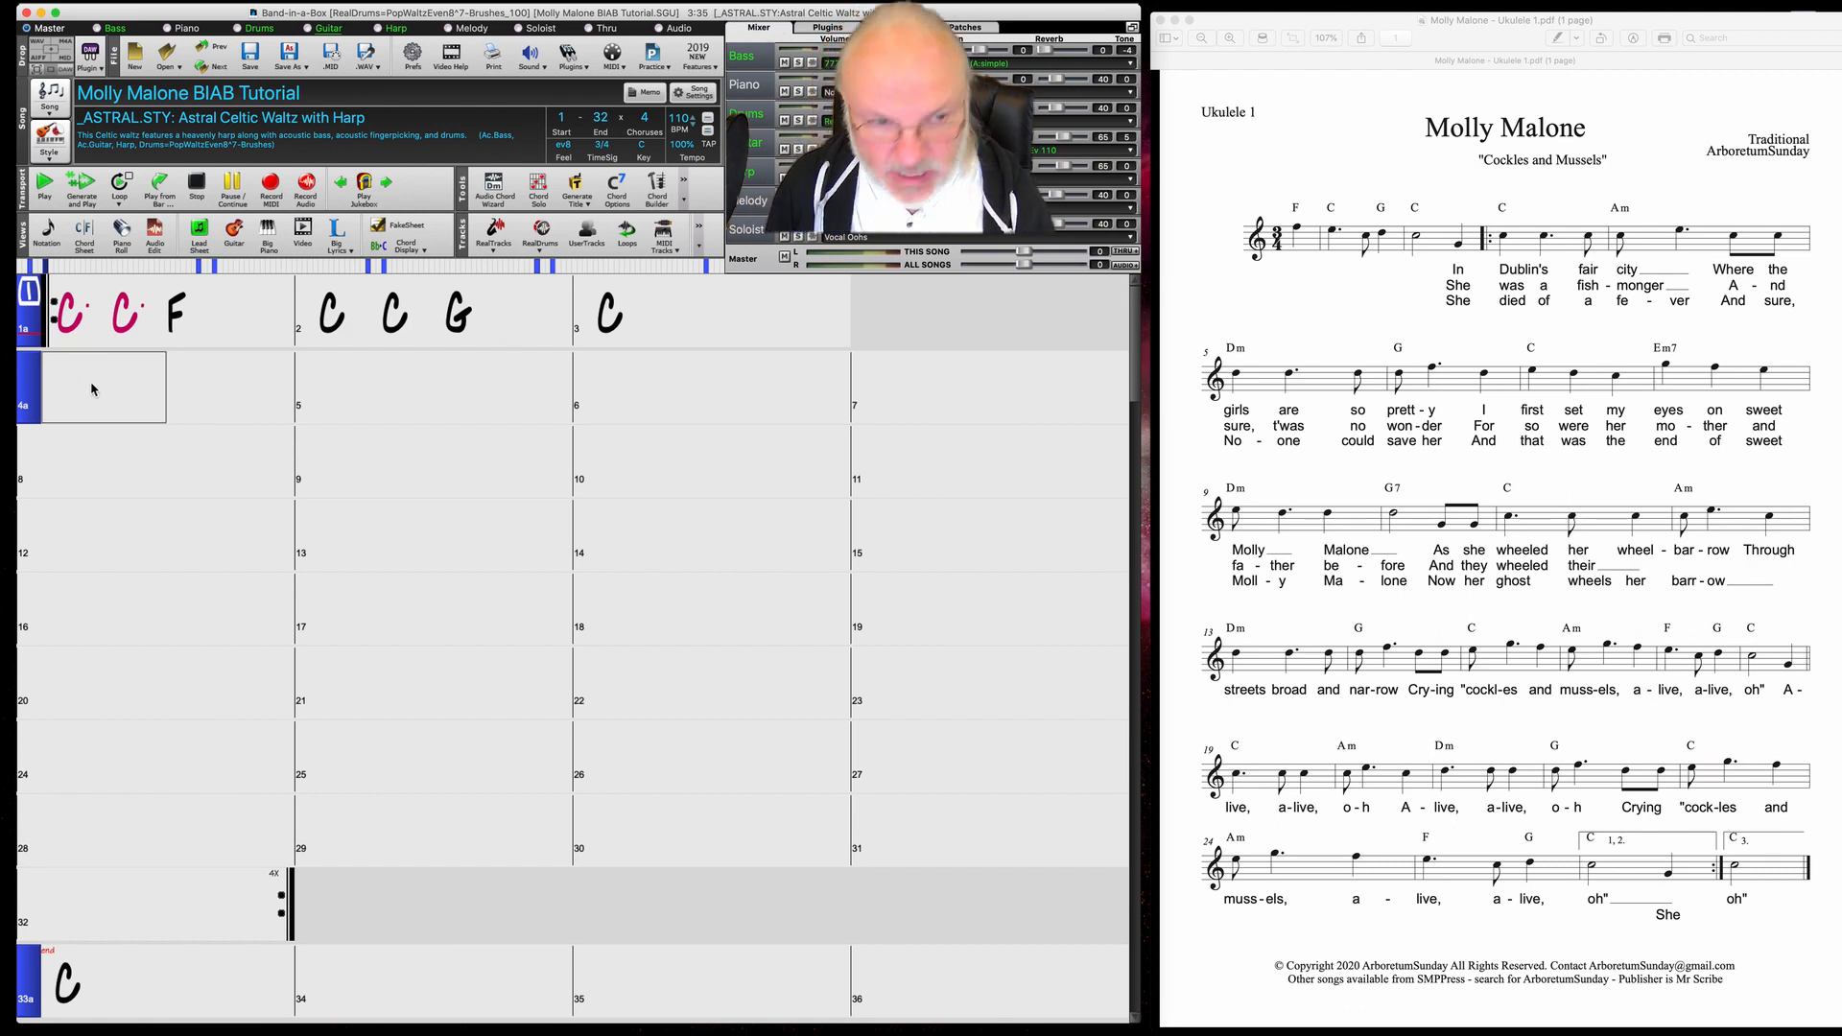
Enter the chord C in bar 4 and Am in bar 5
{"action": "type", "text": "C"}
{"action": "key", "text": "Return"}
{"action": "key", "text": "Right"}
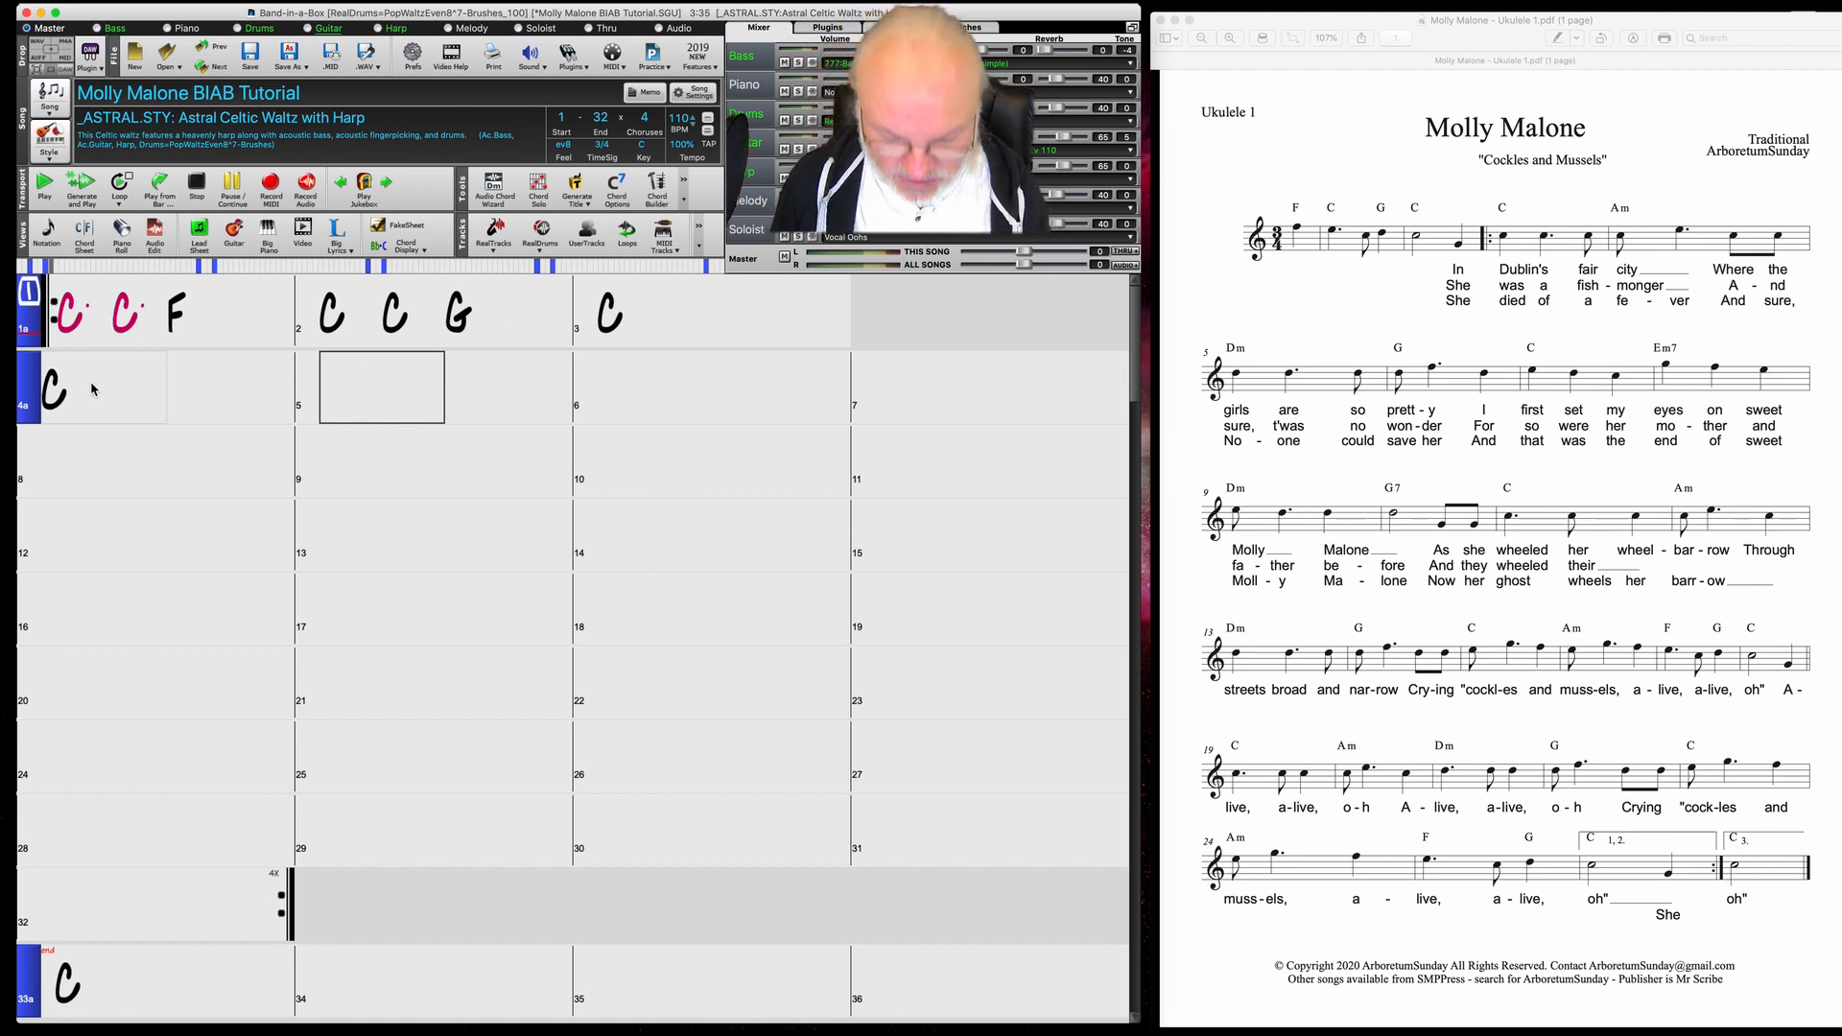
{"action": "type", "text": "Am"}
{"action": "key", "text": "Return"}
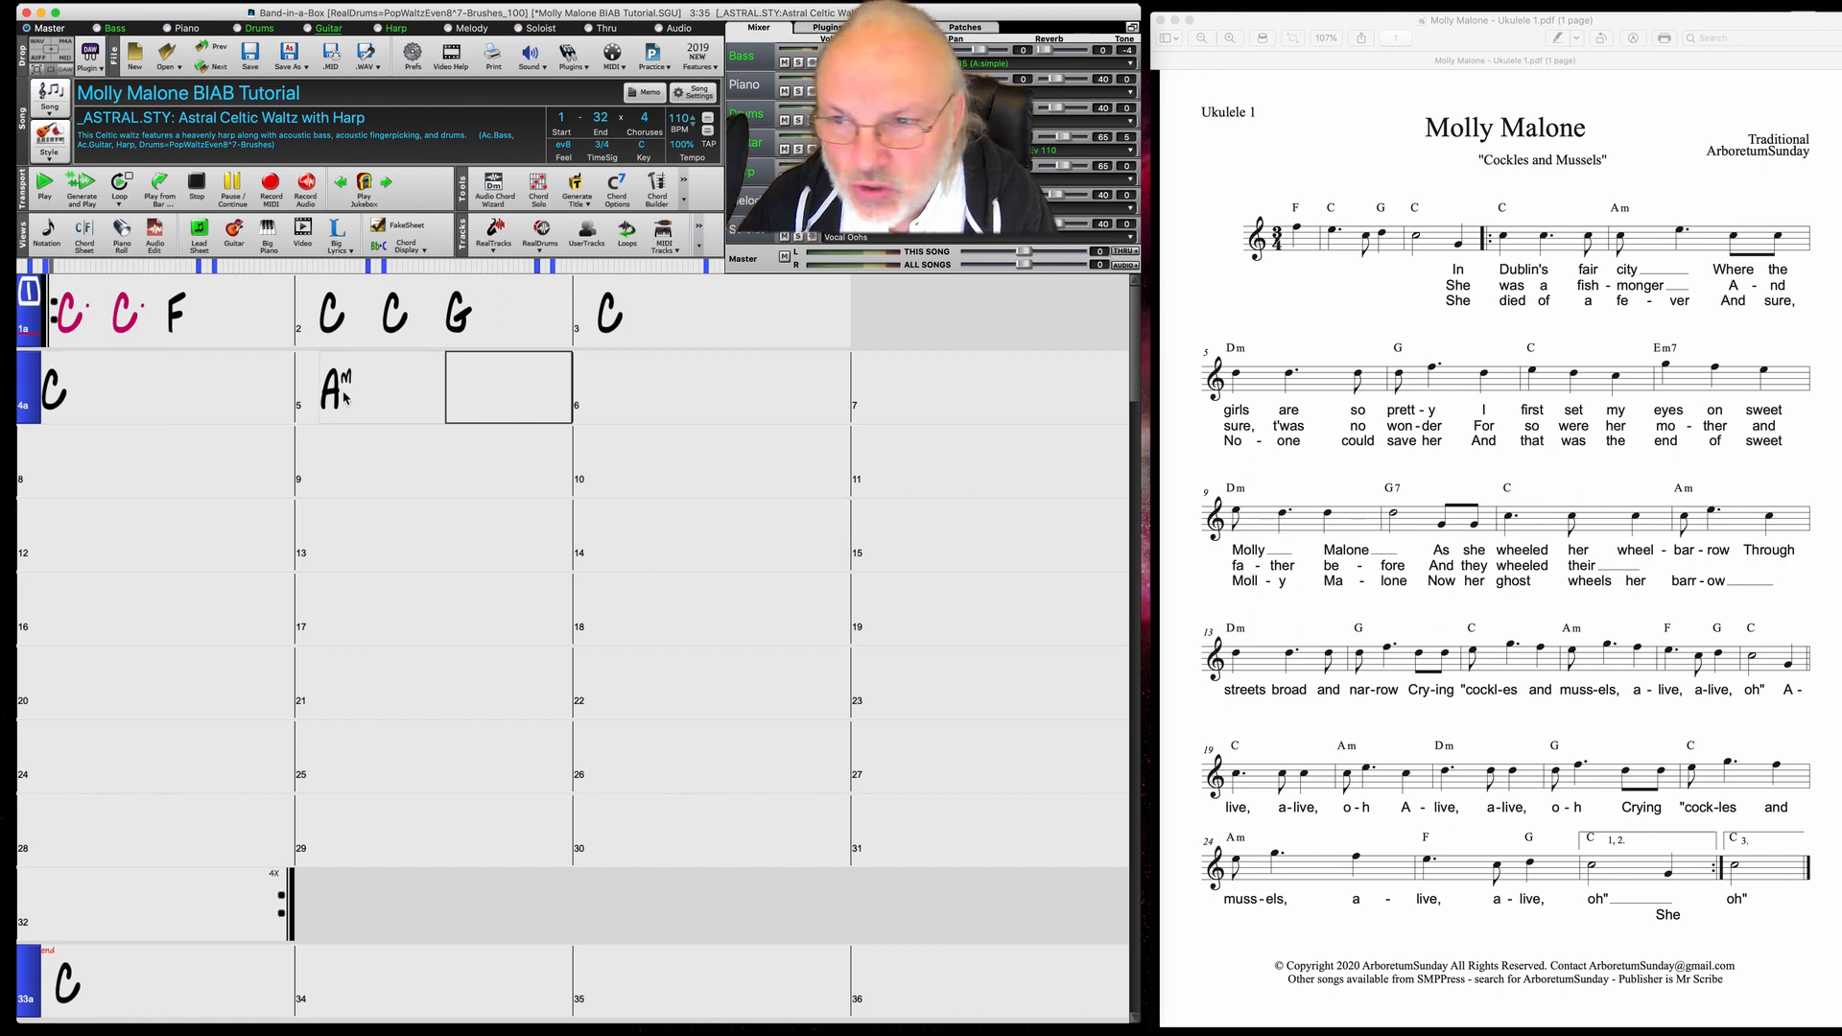
Enter the chord Dm in bar 6 and G in bar 7
{"action": "left_click", "coordinate": [639, 392]}
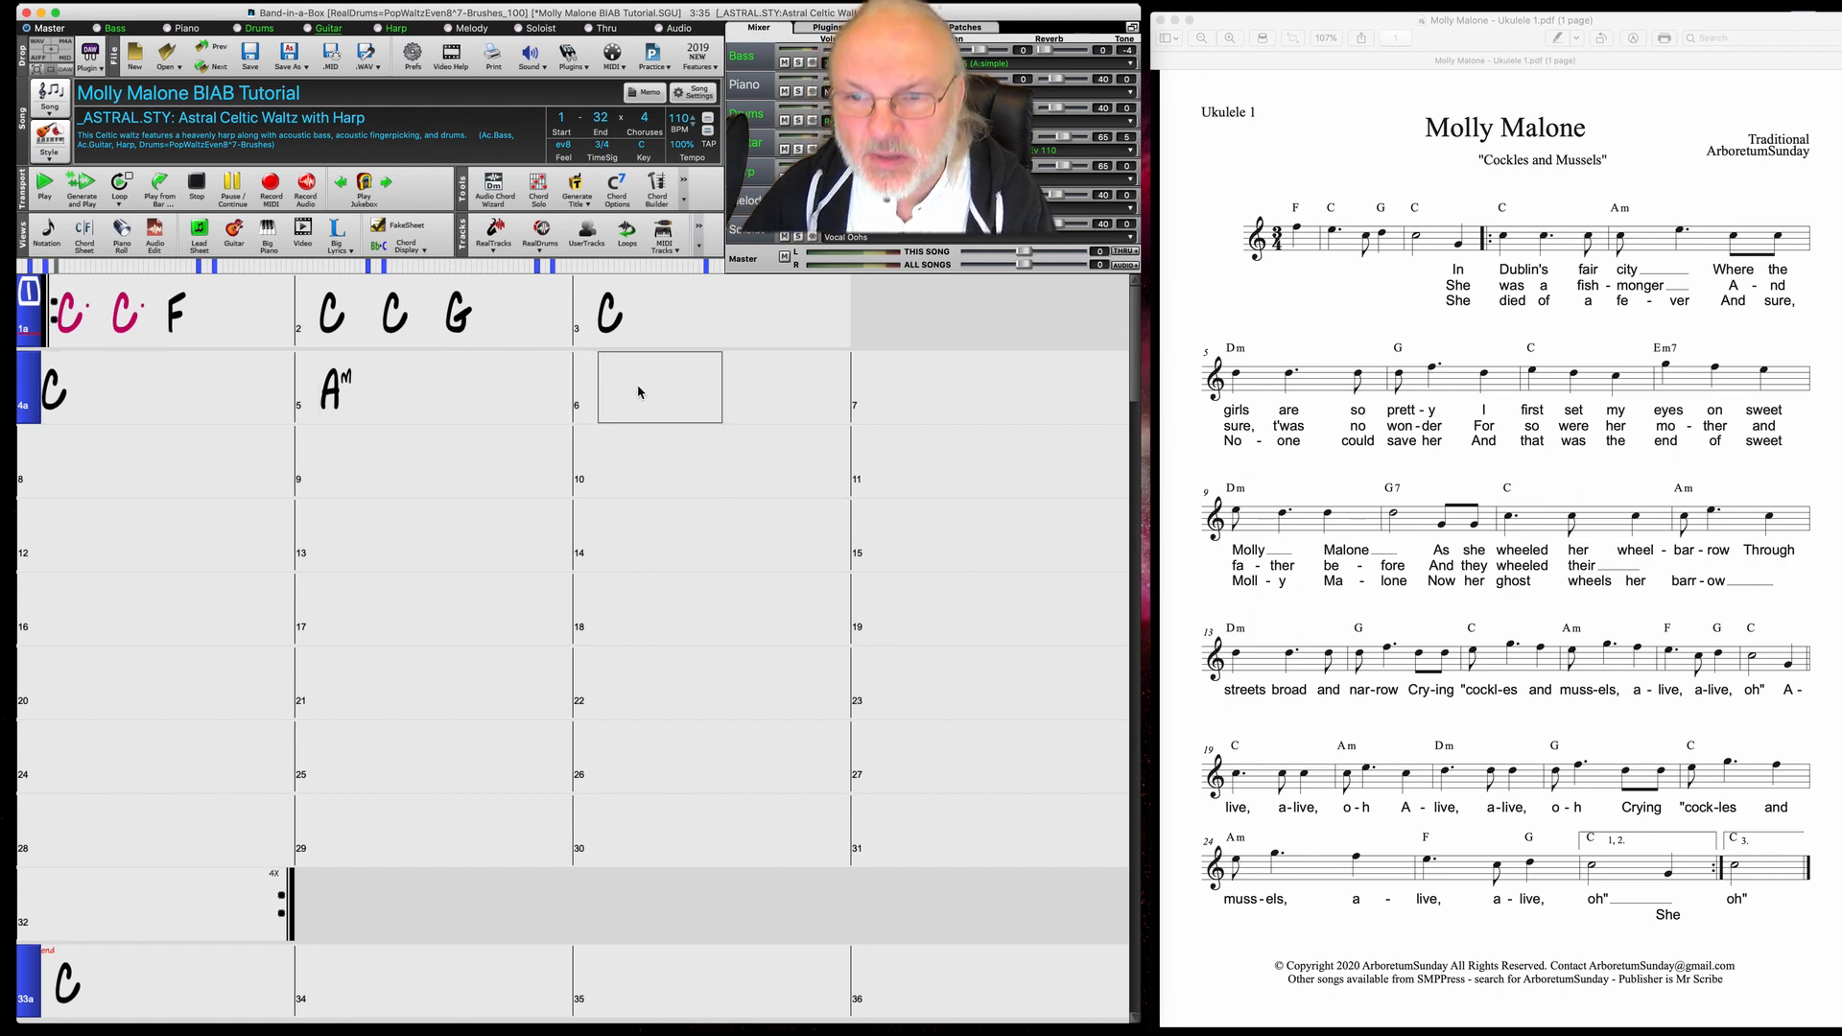
{"action": "type", "text": "Dm"}
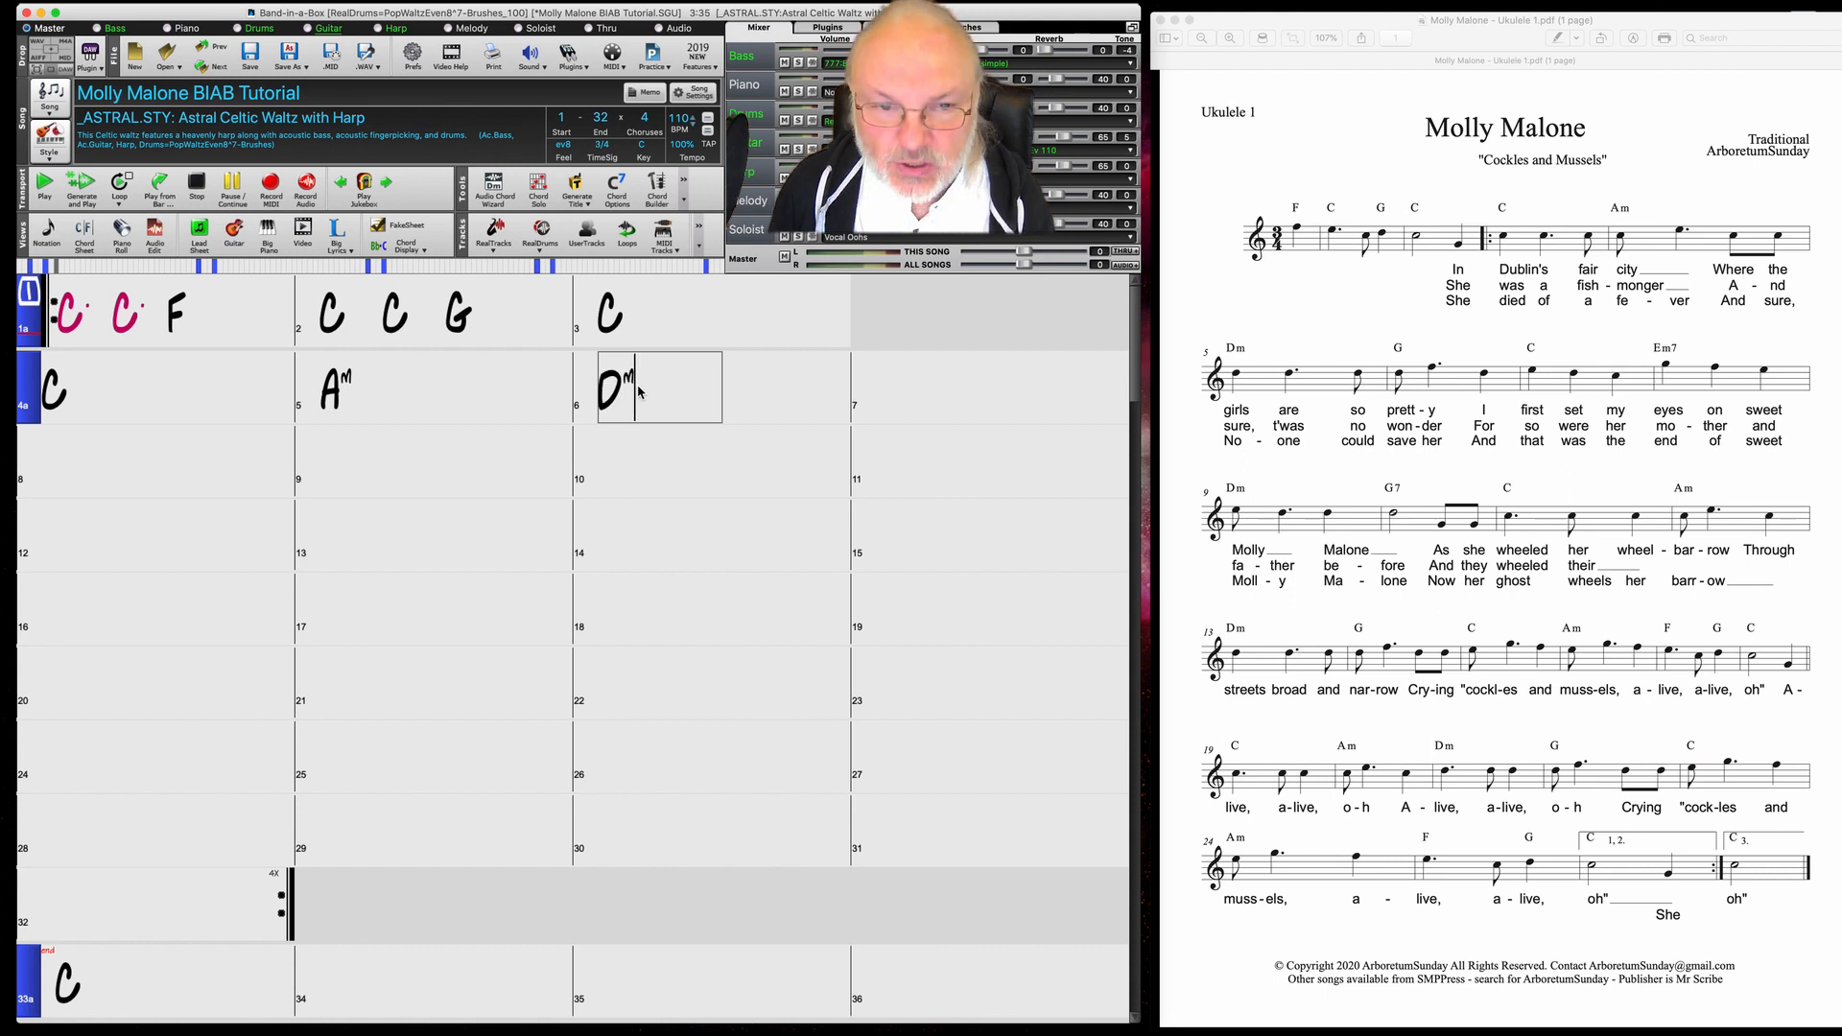
{"action": "key", "text": "Right"}
{"action": "type", "text": "G"}
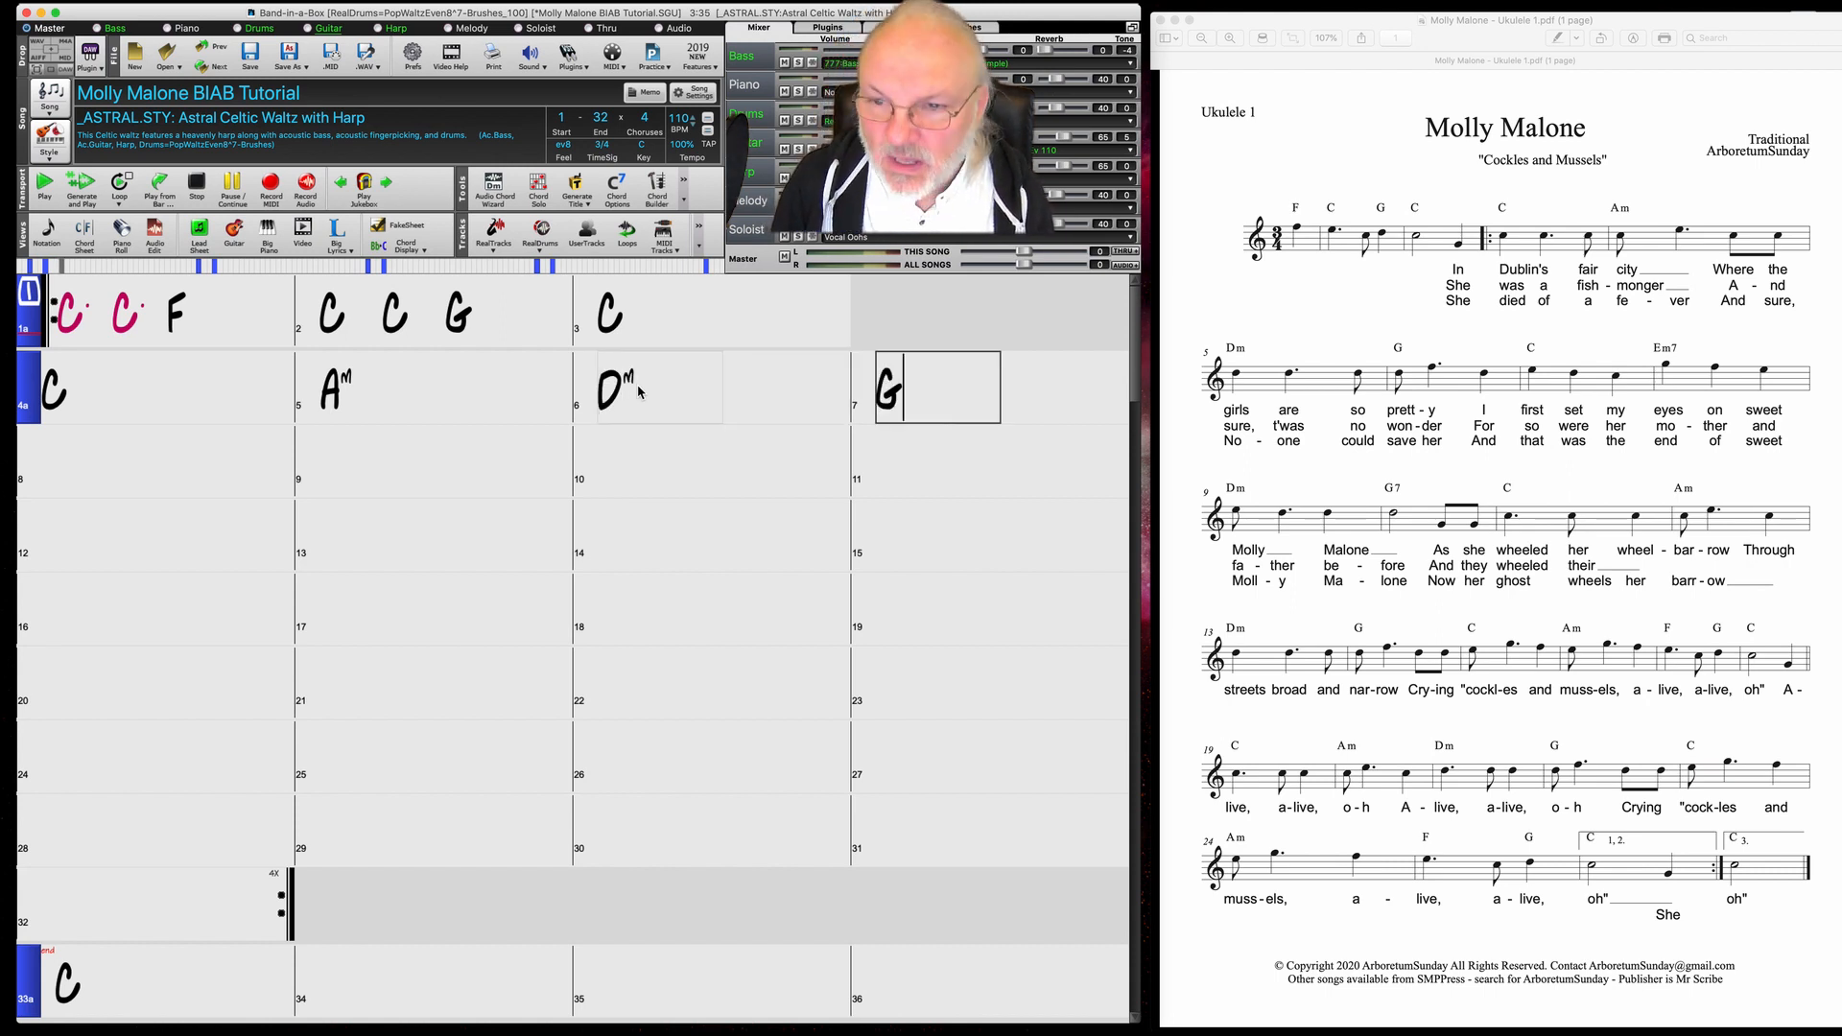
{"action": "key", "text": "Return"}
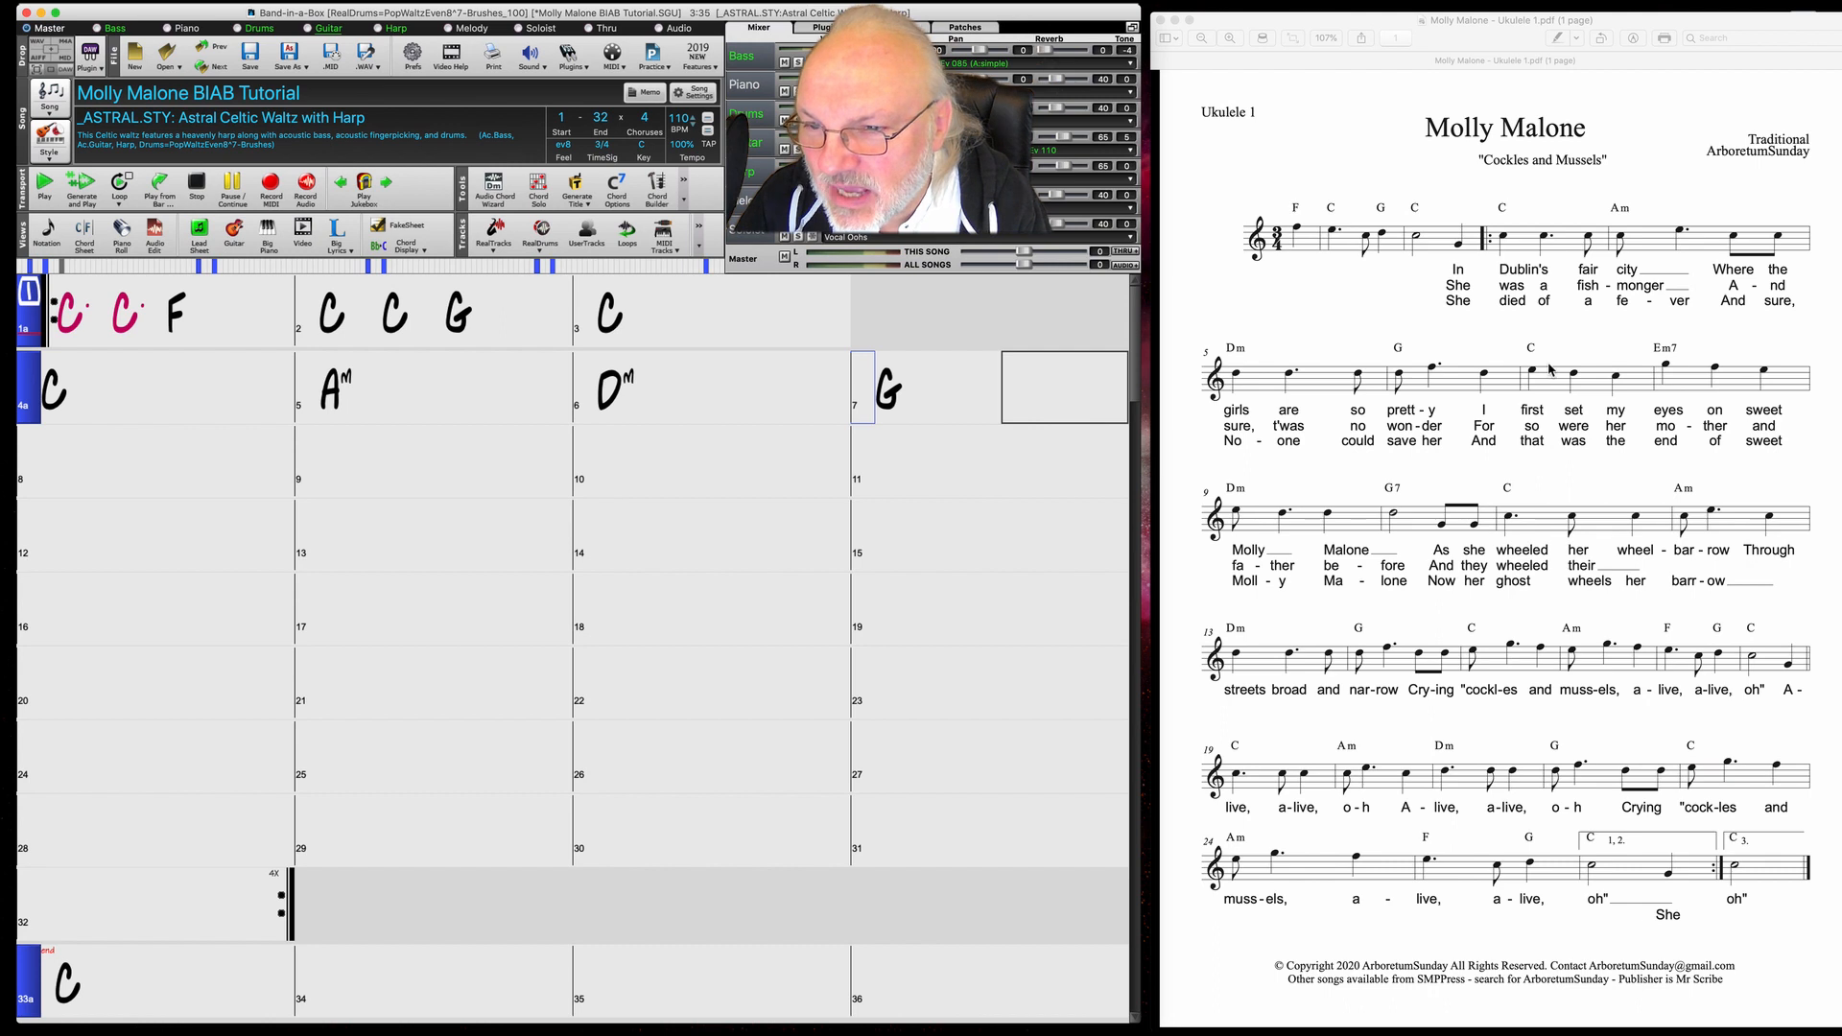
Enter the chord C in bar 8 and Em7 in bar 9
{"action": "left_click", "coordinate": [86, 462]}
{"action": "type", "text": "c"}
{"action": "key", "text": "Return"}
{"action": "key", "text": "Return"}
{"action": "type", "text": "em7"}
{"action": "key", "text": "Return"}
{"action": "key", "text": "Return"}
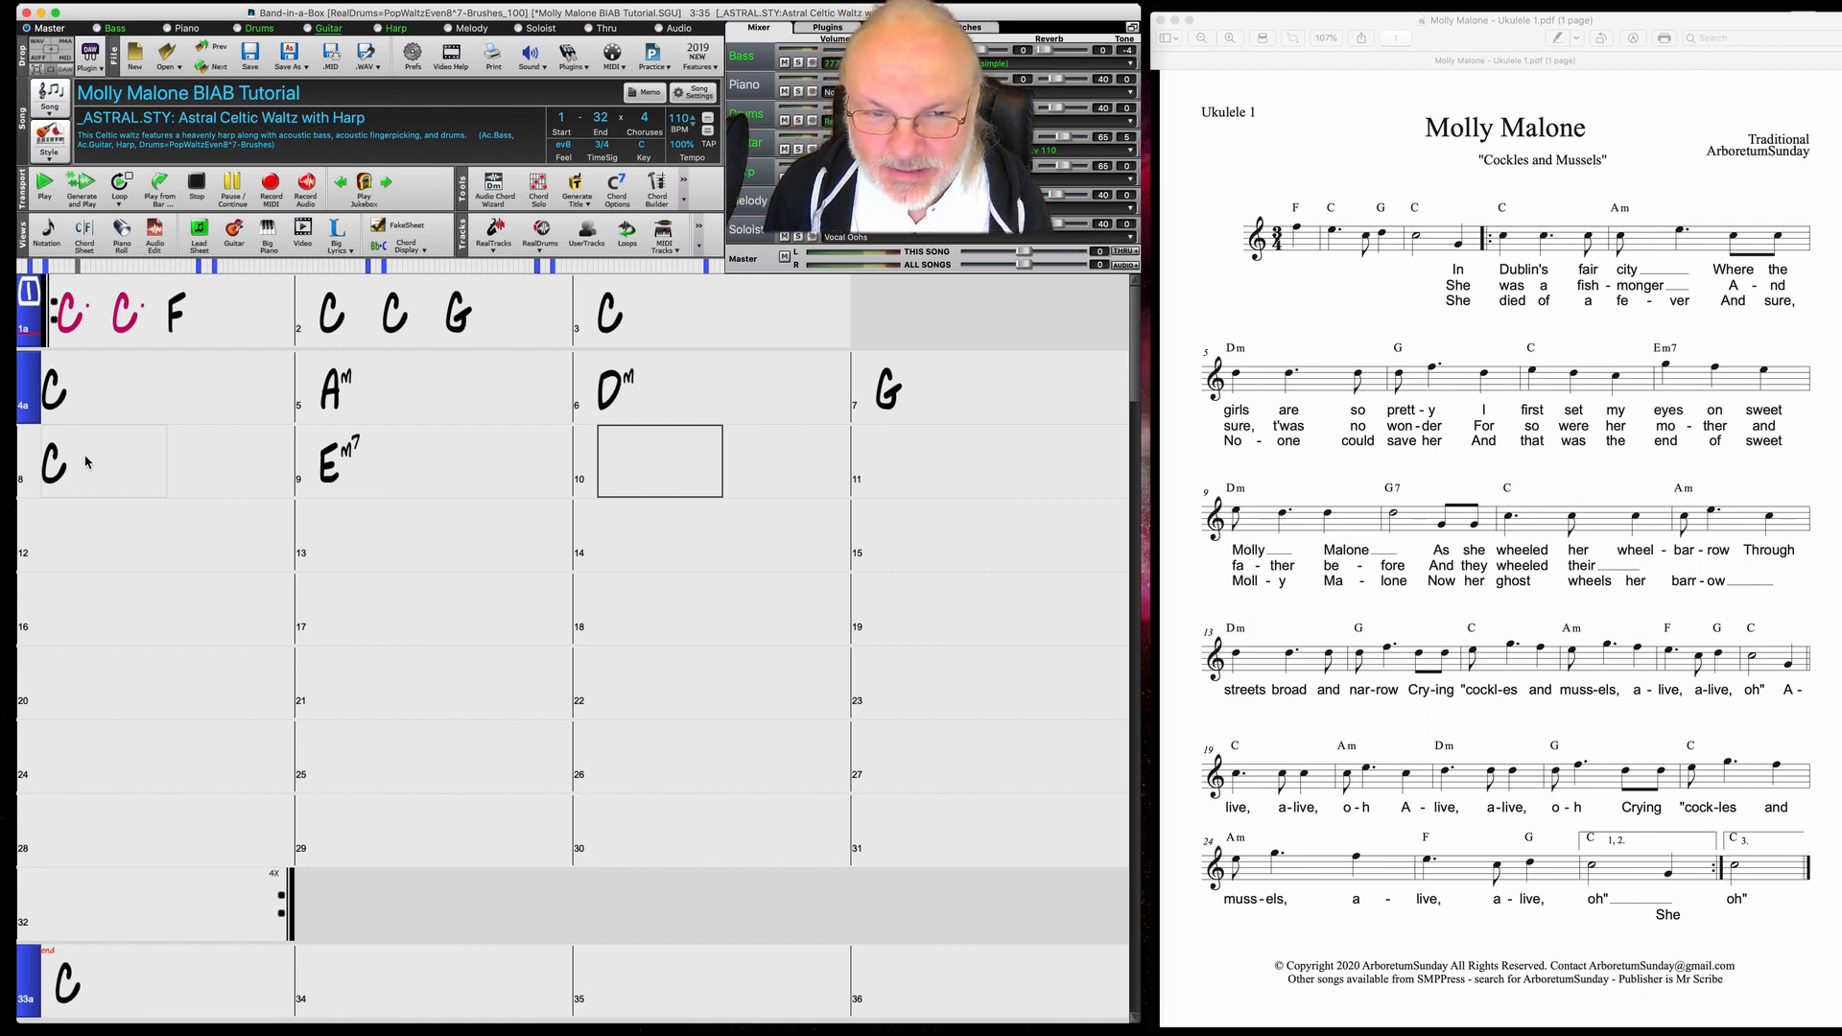
Enter the chord Dm in bar 10 and G7 in bar 11
{"action": "type", "text": "dm"}
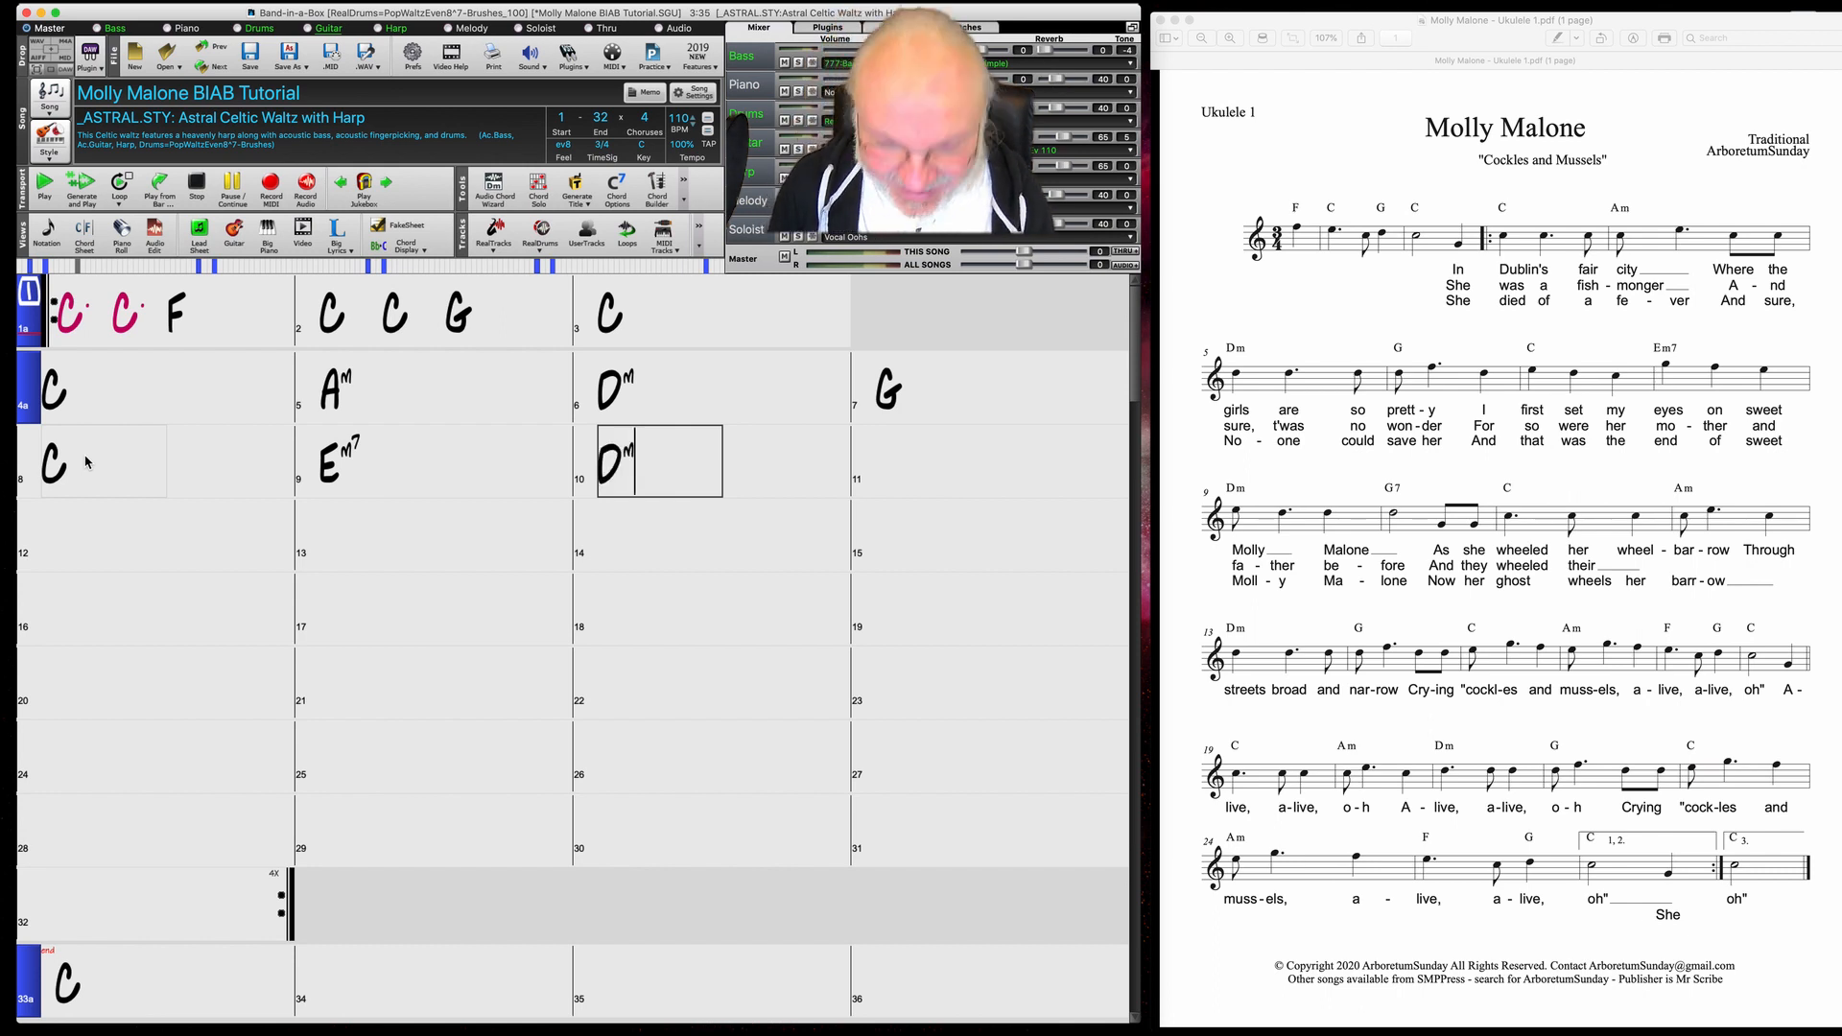
{"action": "key", "text": "Return"}
{"action": "key", "text": "Return"}
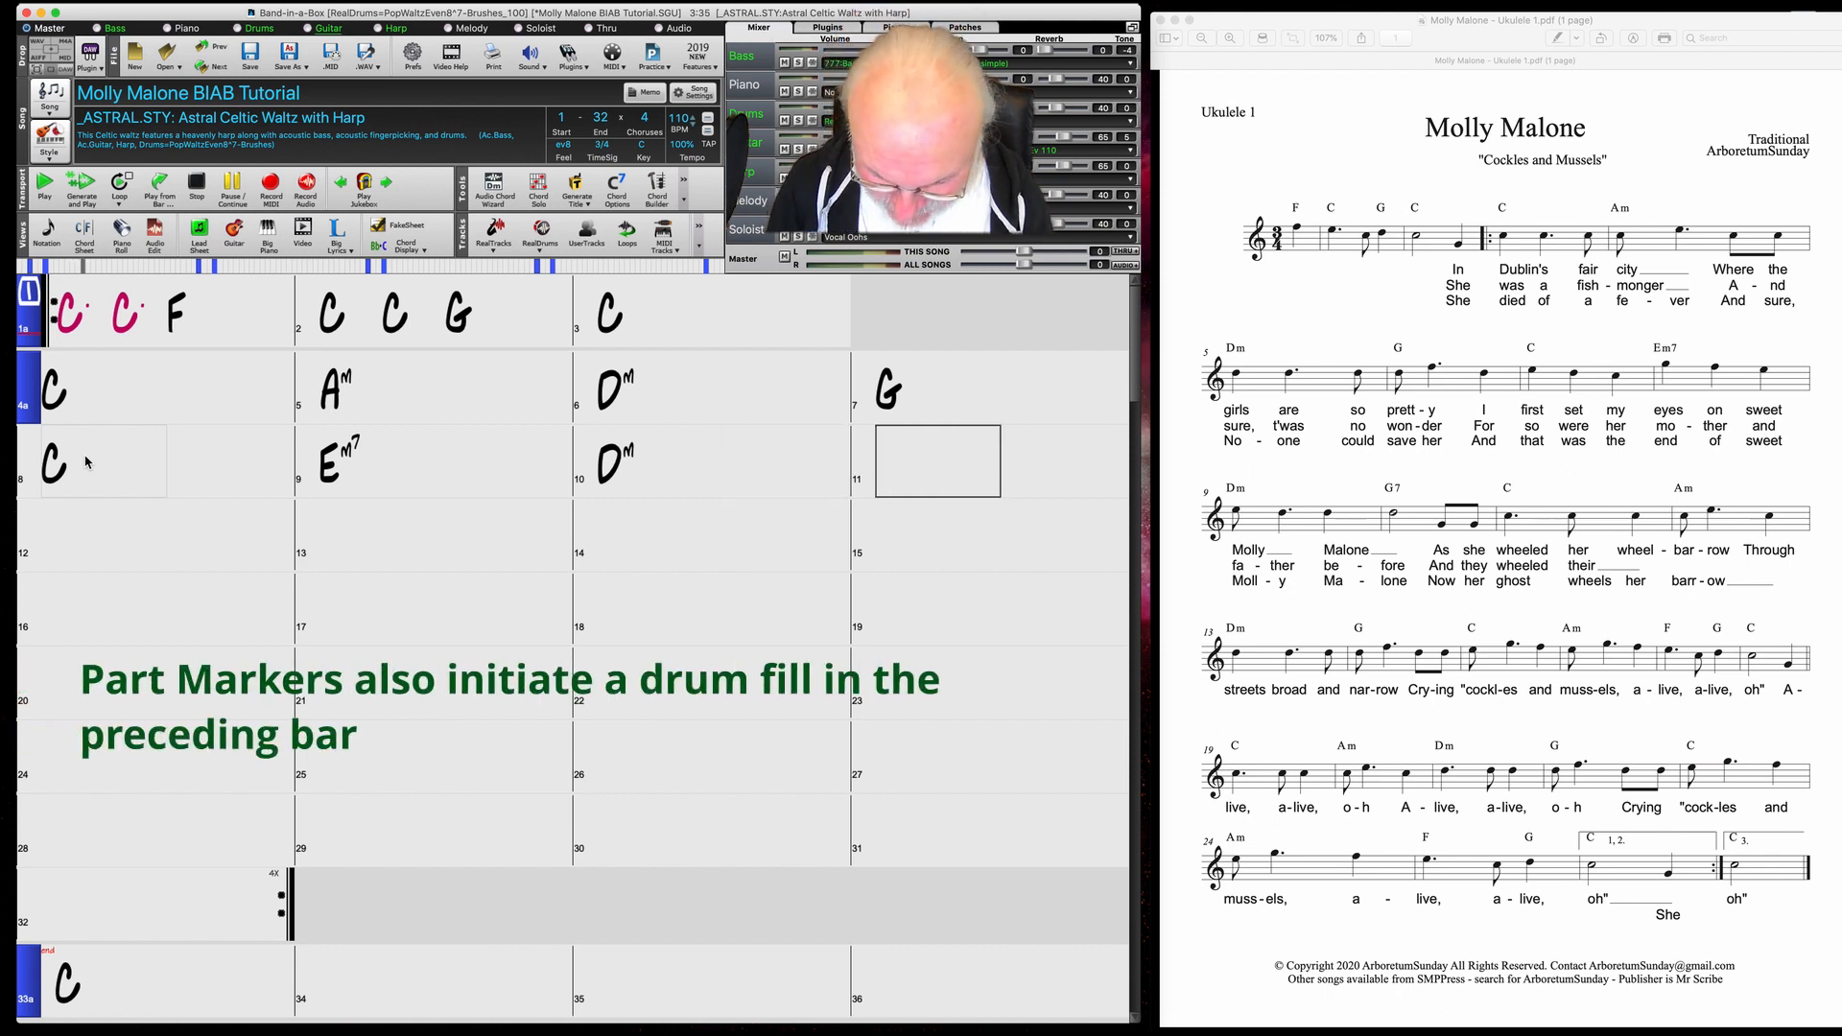
{"action": "type", "text": "g7"}
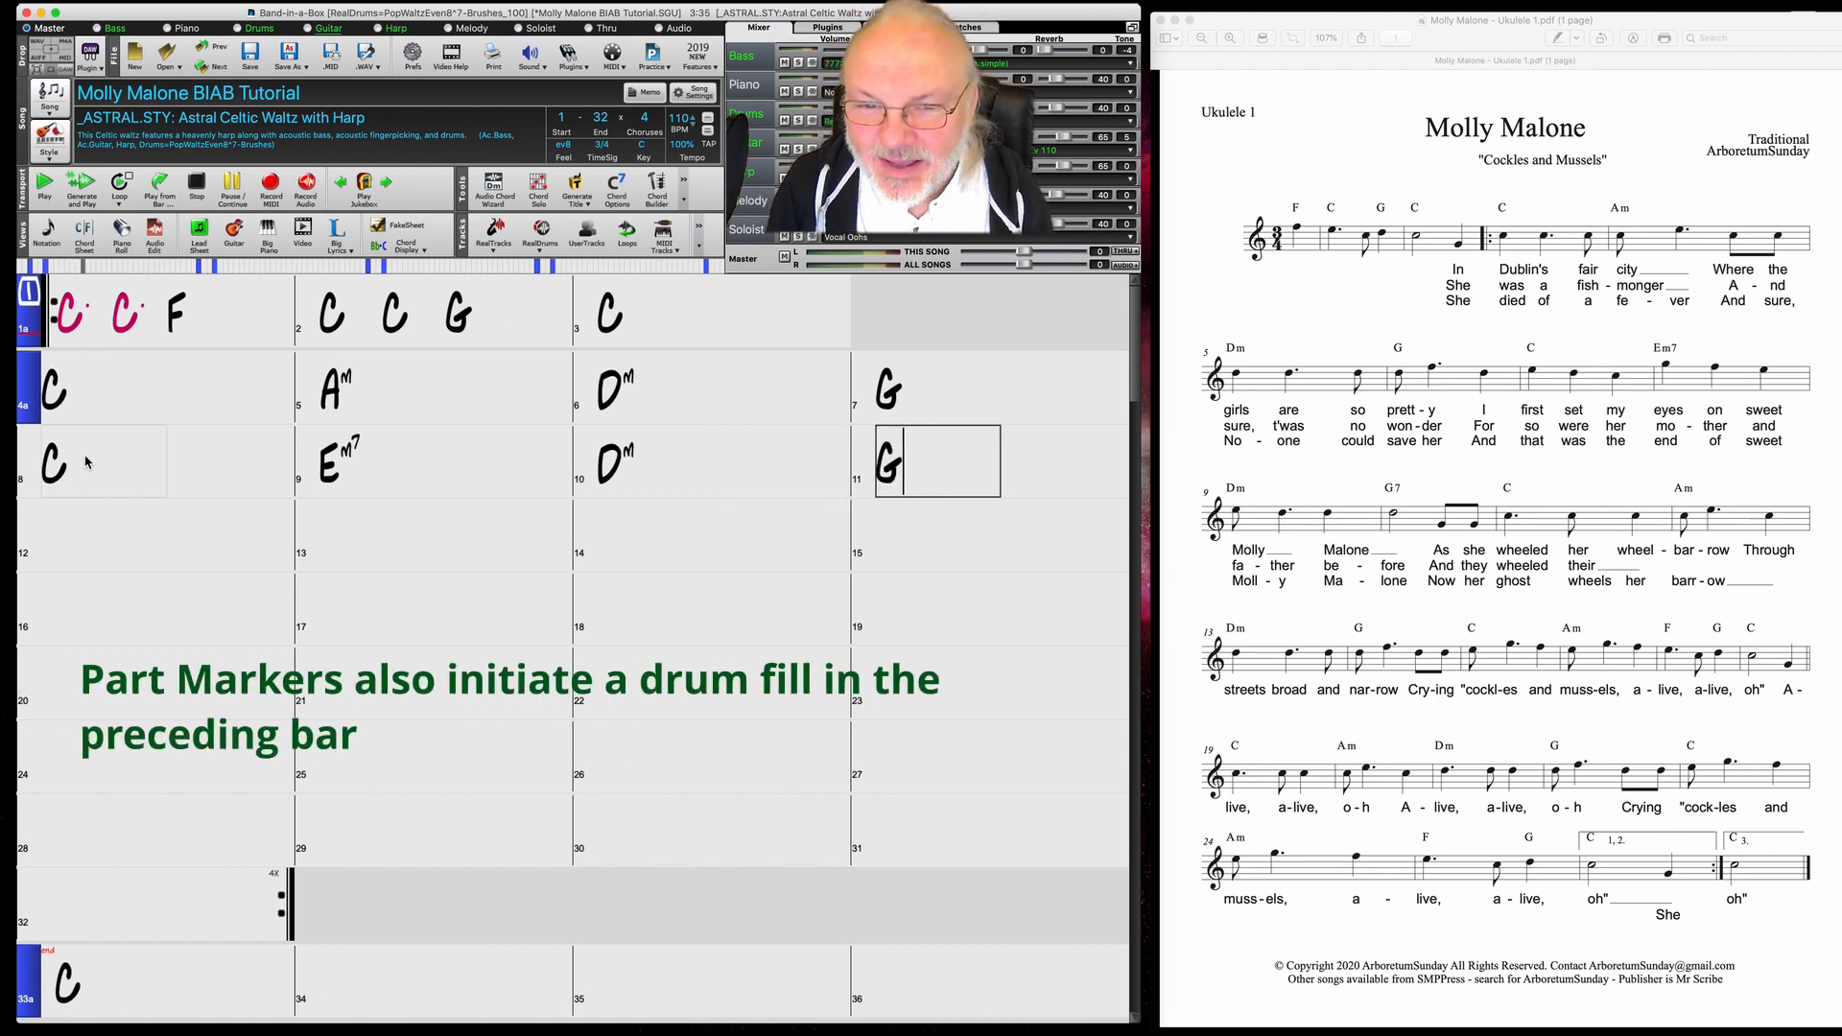
{"action": "key", "text": "Return"}
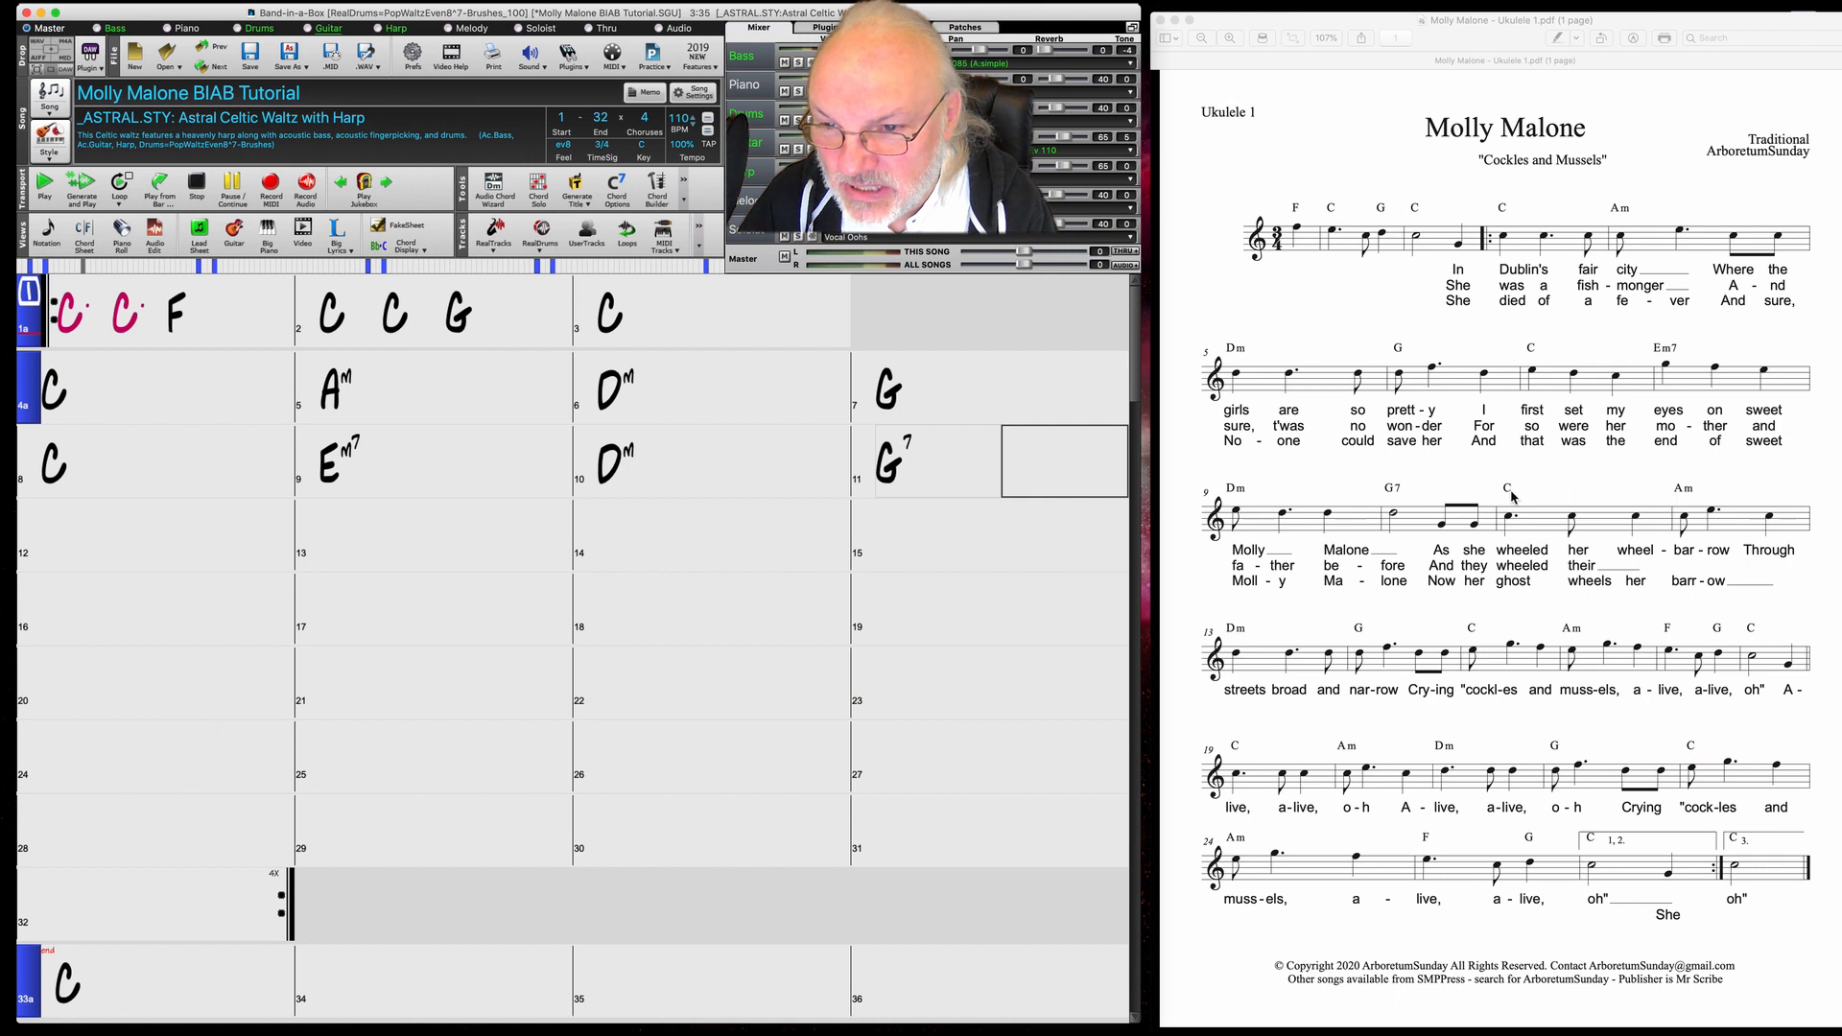
Enter the chord C in bar 12 and Am in bar 13
{"action": "key", "text": "Right"}
{"action": "type", "text": "c"}
{"action": "key", "text": "Return"}
{"action": "key", "text": "Right"}
{"action": "type", "text": "am"}
{"action": "key", "text": "Return"}
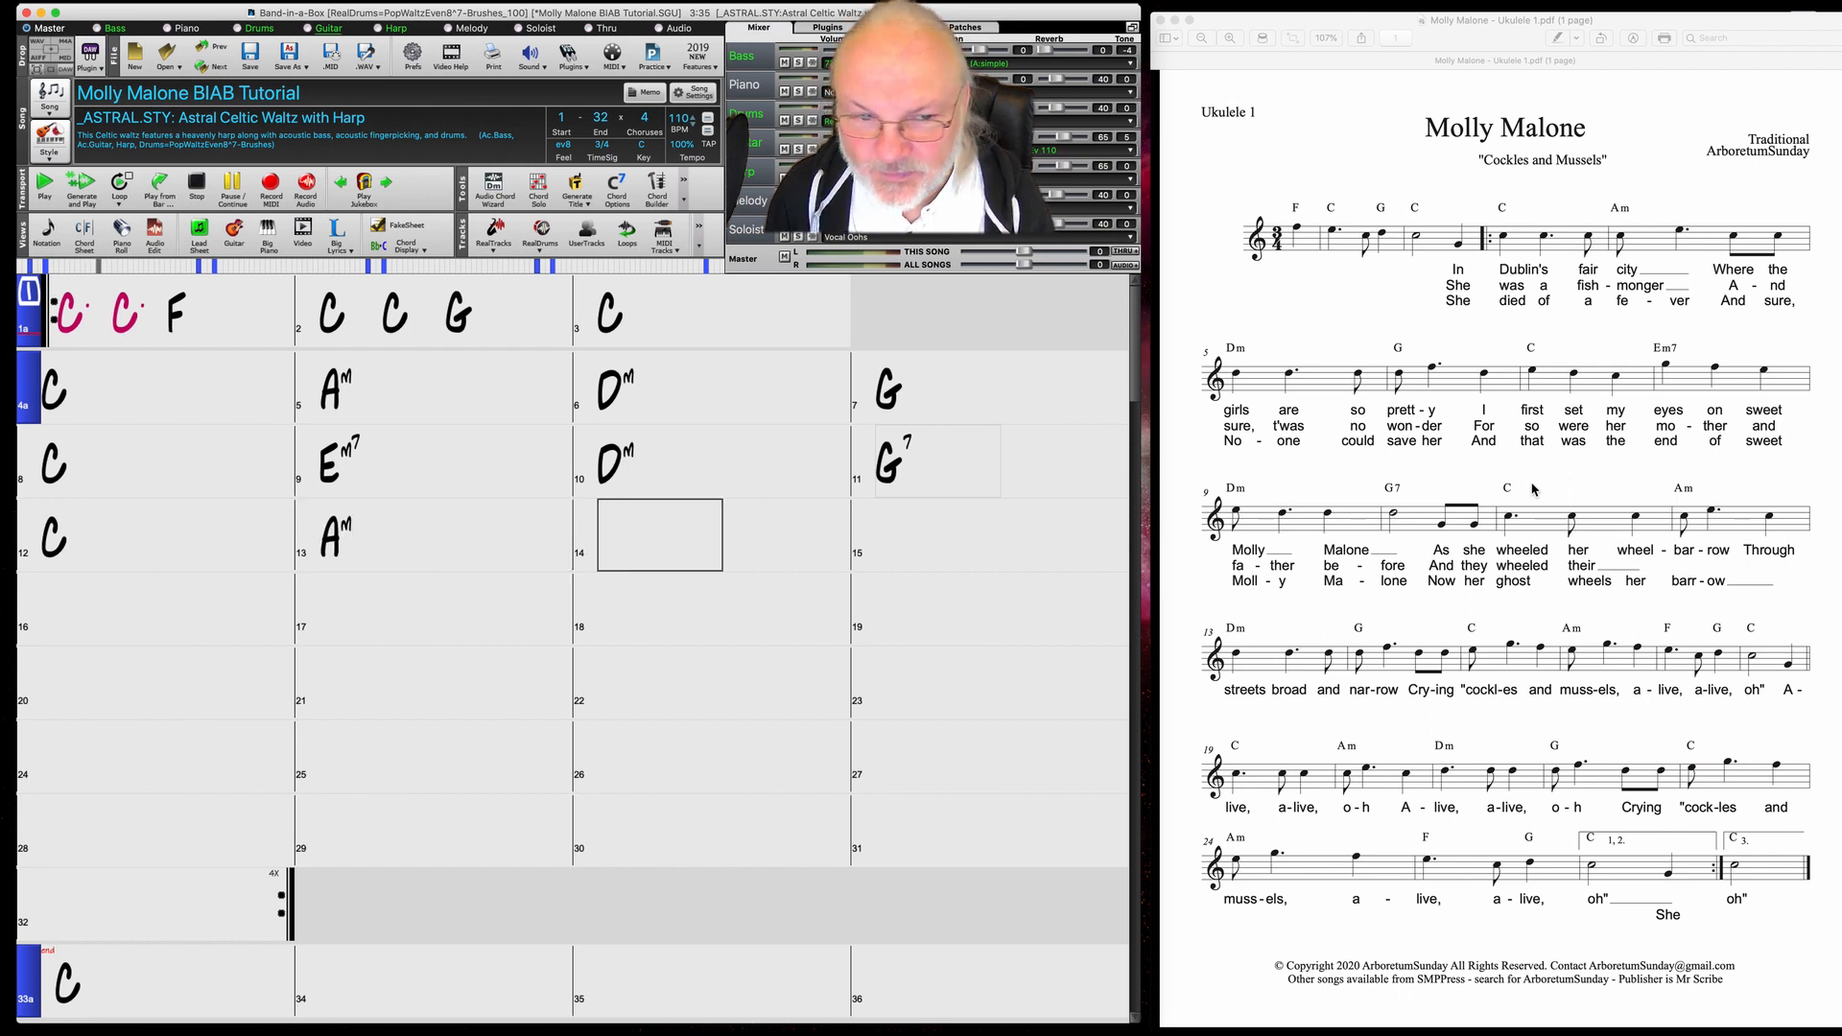
Enter the chord Dm in bar 14 and G in bar 15
{"action": "key", "text": "Right"}
{"action": "type", "text": "dm"}
{"action": "key", "text": "Return"}
{"action": "key", "text": "Right"}
{"action": "type", "text": "g"}
{"action": "key", "text": "Return"}
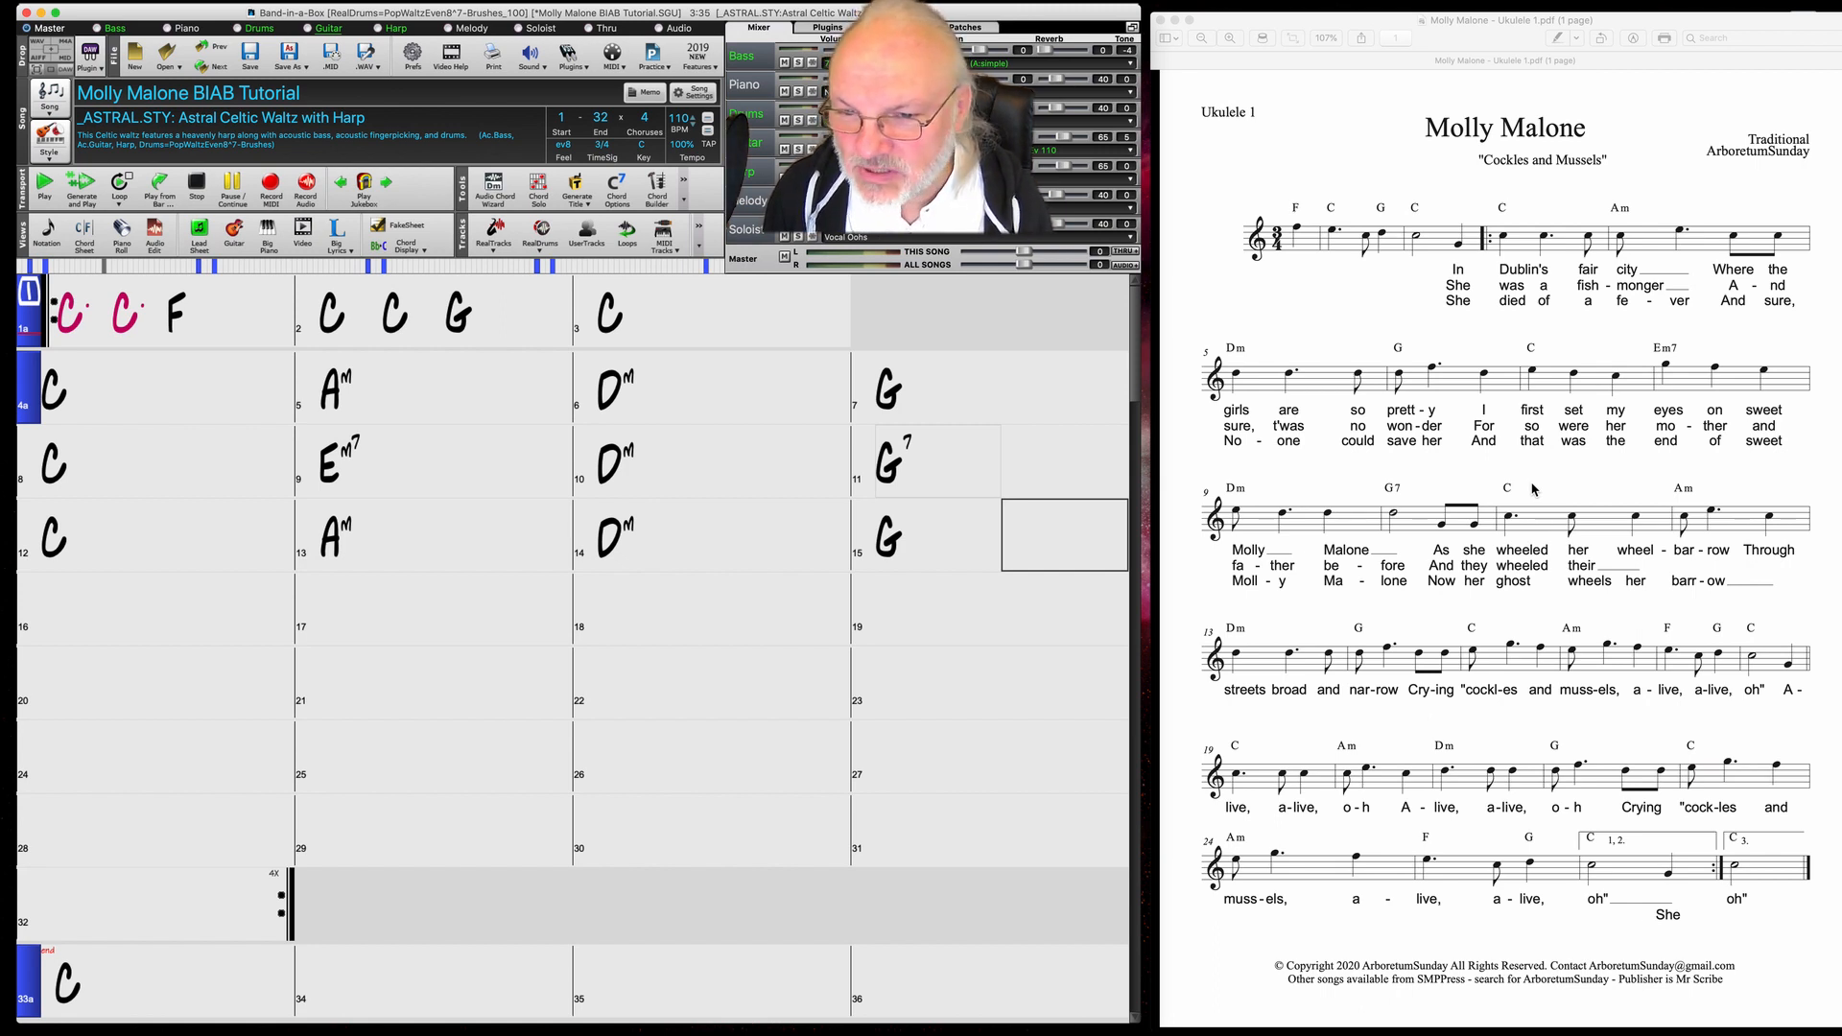
Enter the chord C in bar 16
{"action": "key", "text": "Return"}
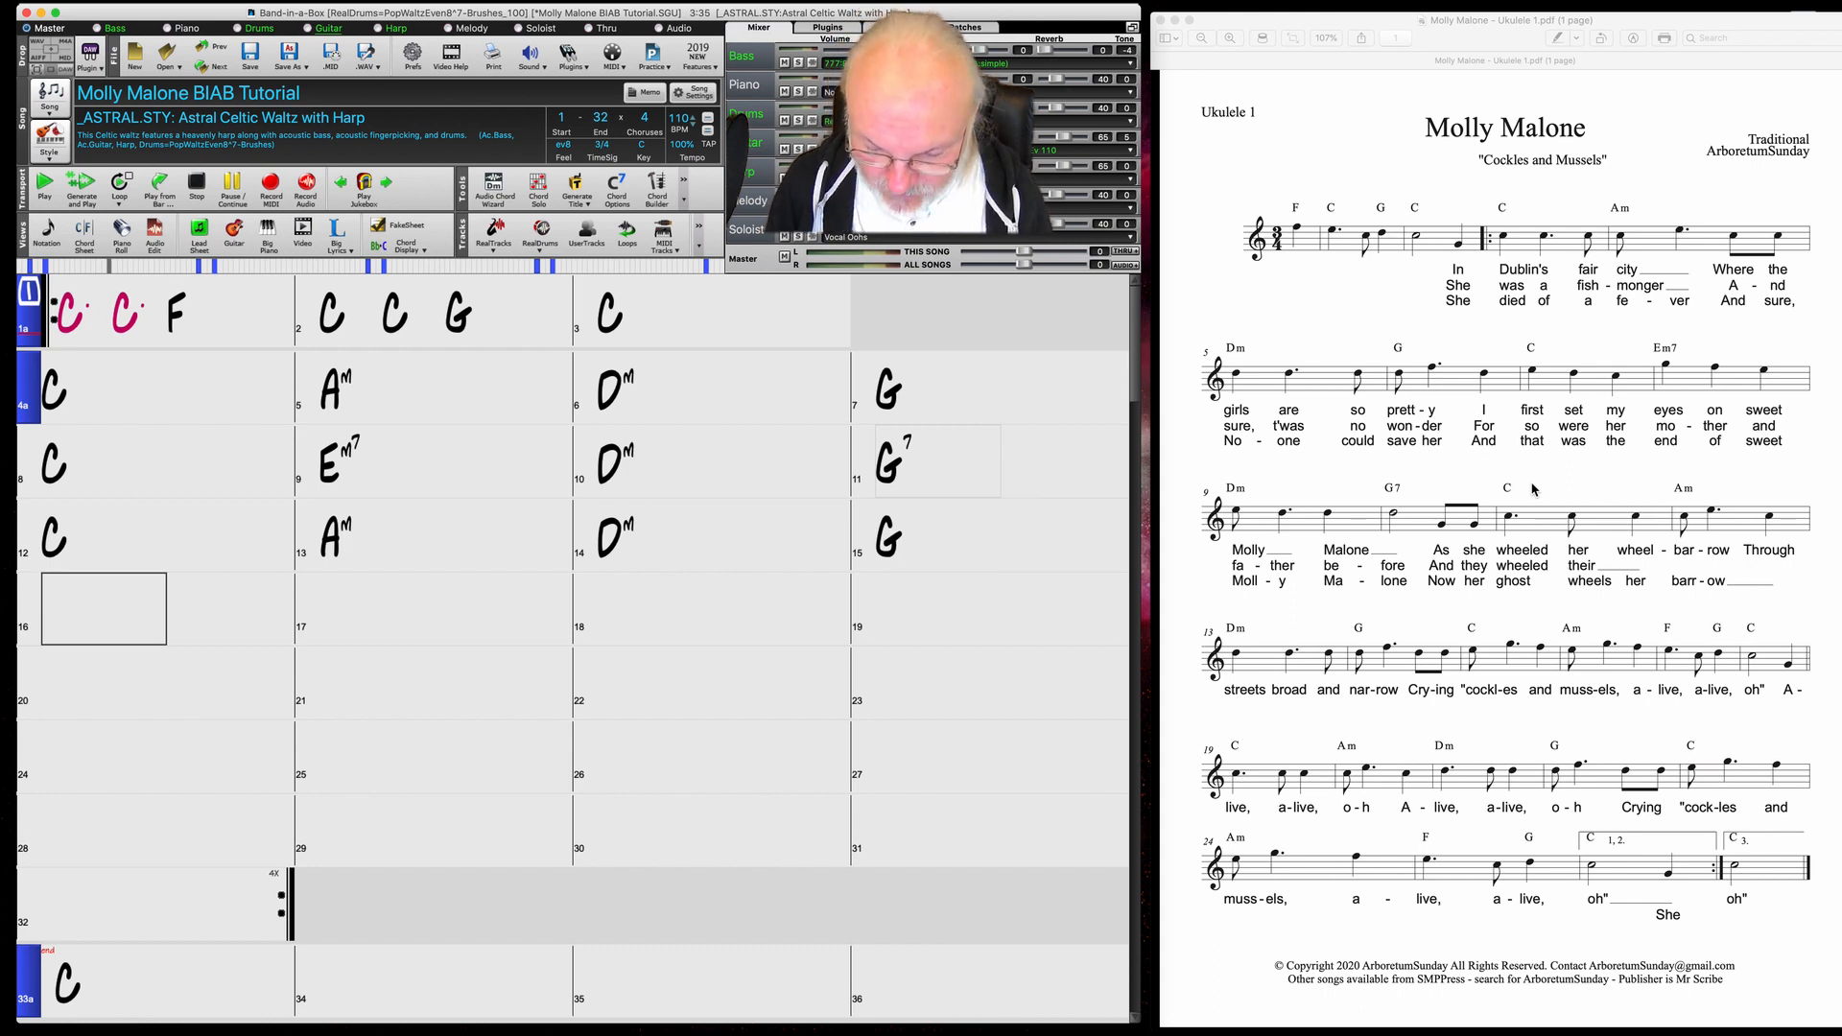
{"action": "type", "text": "A"}
{"action": "key", "text": "Return"}
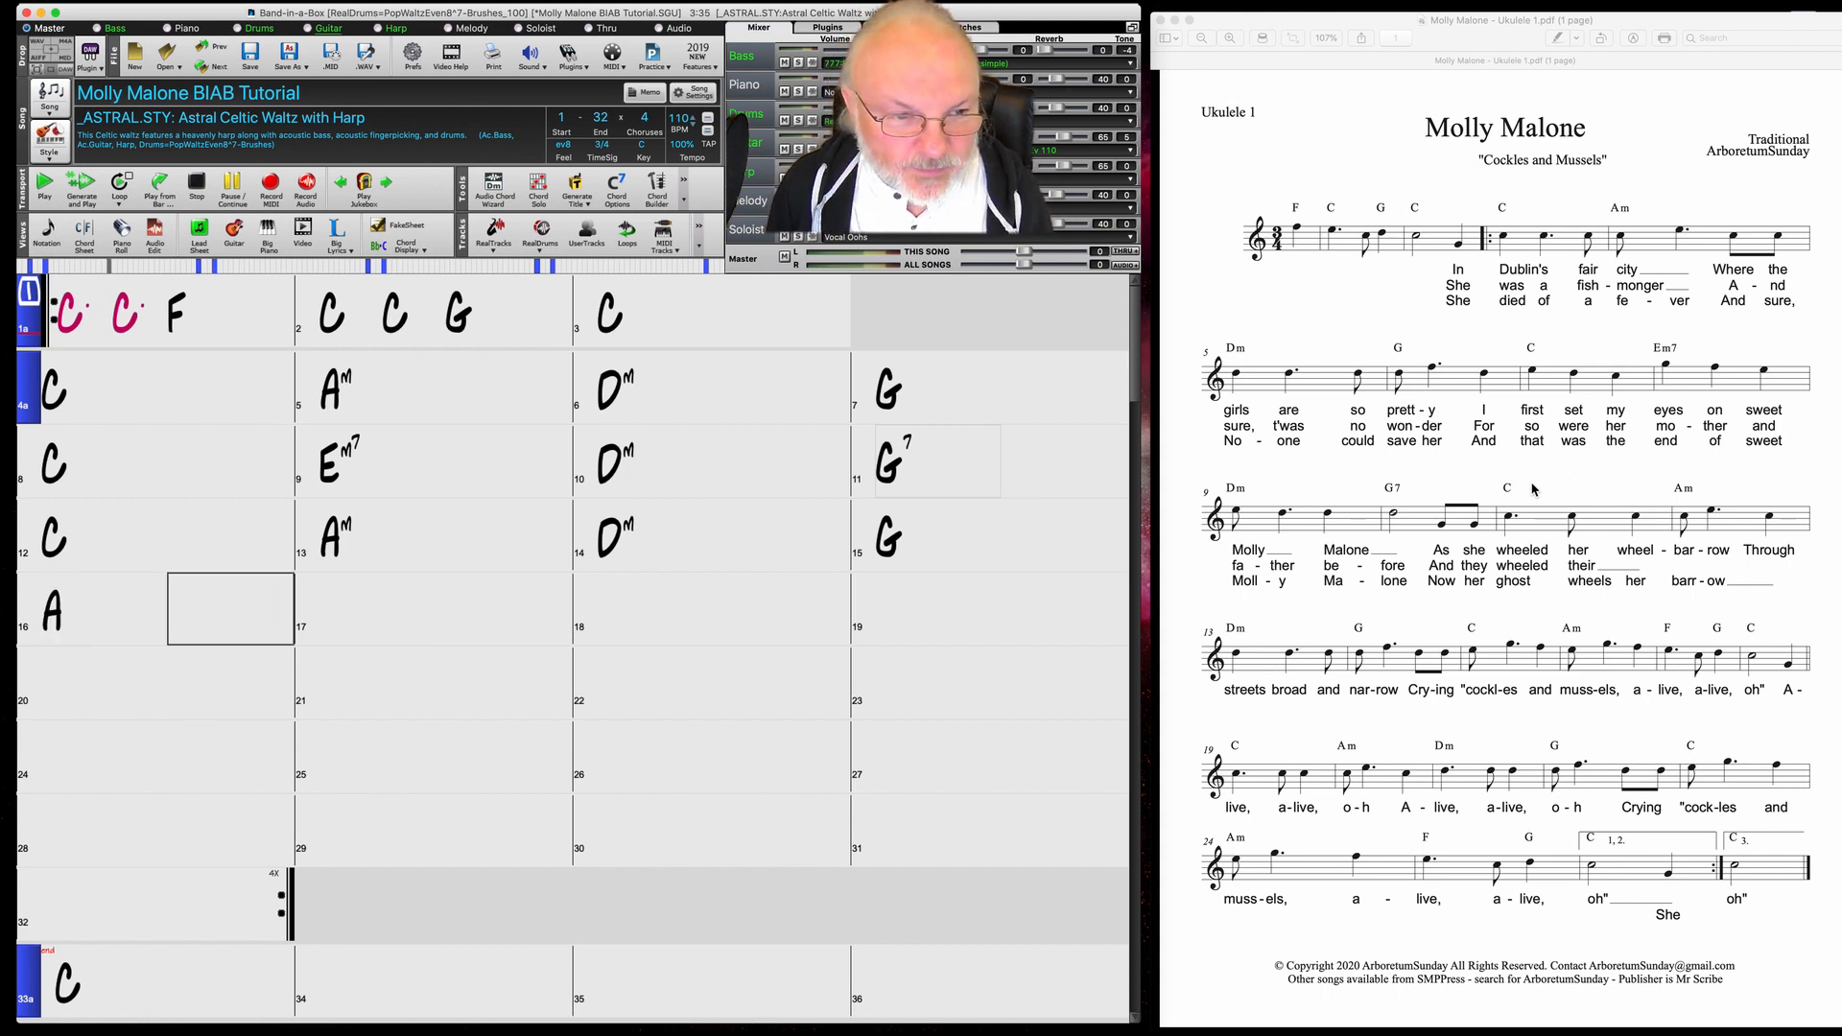
{"action": "key", "text": "Left"}
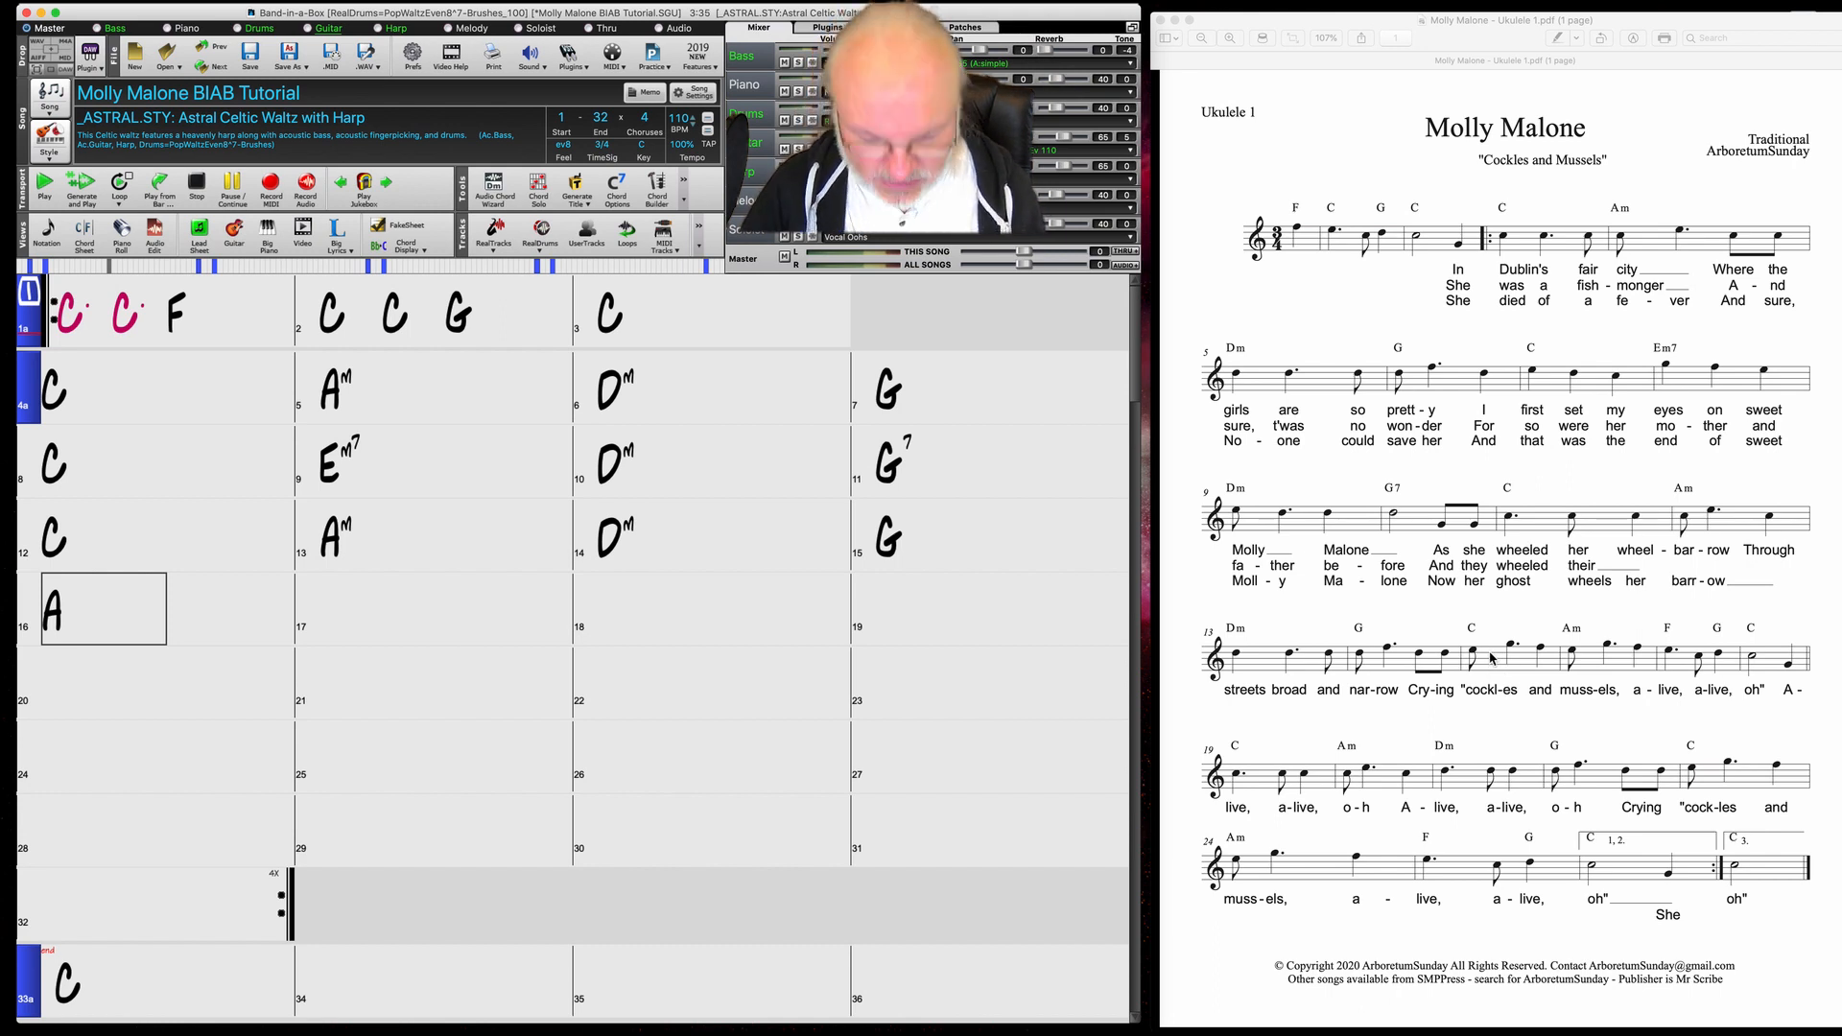
{"action": "type", "text": "C"}
{"action": "key", "text": "Return"}
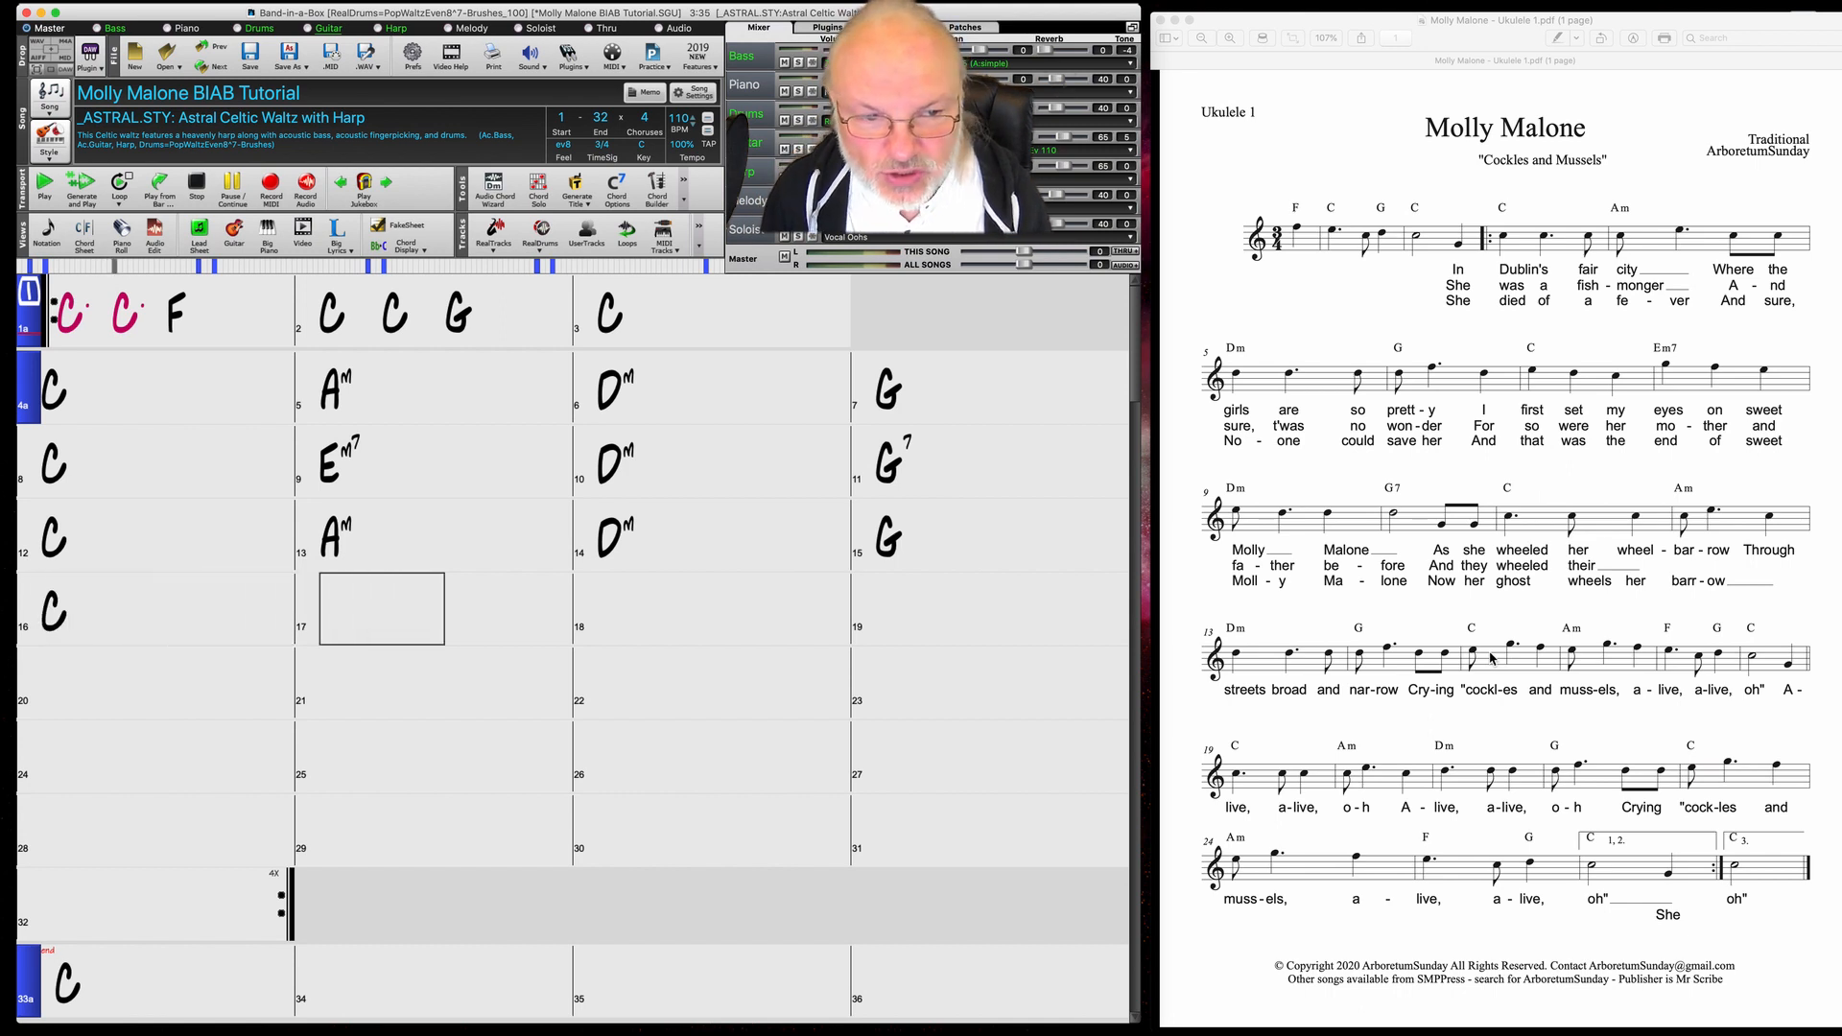
Enter the chord Am in bar 17 and F on the first beat of bar 18
{"action": "key", "text": "Return"}
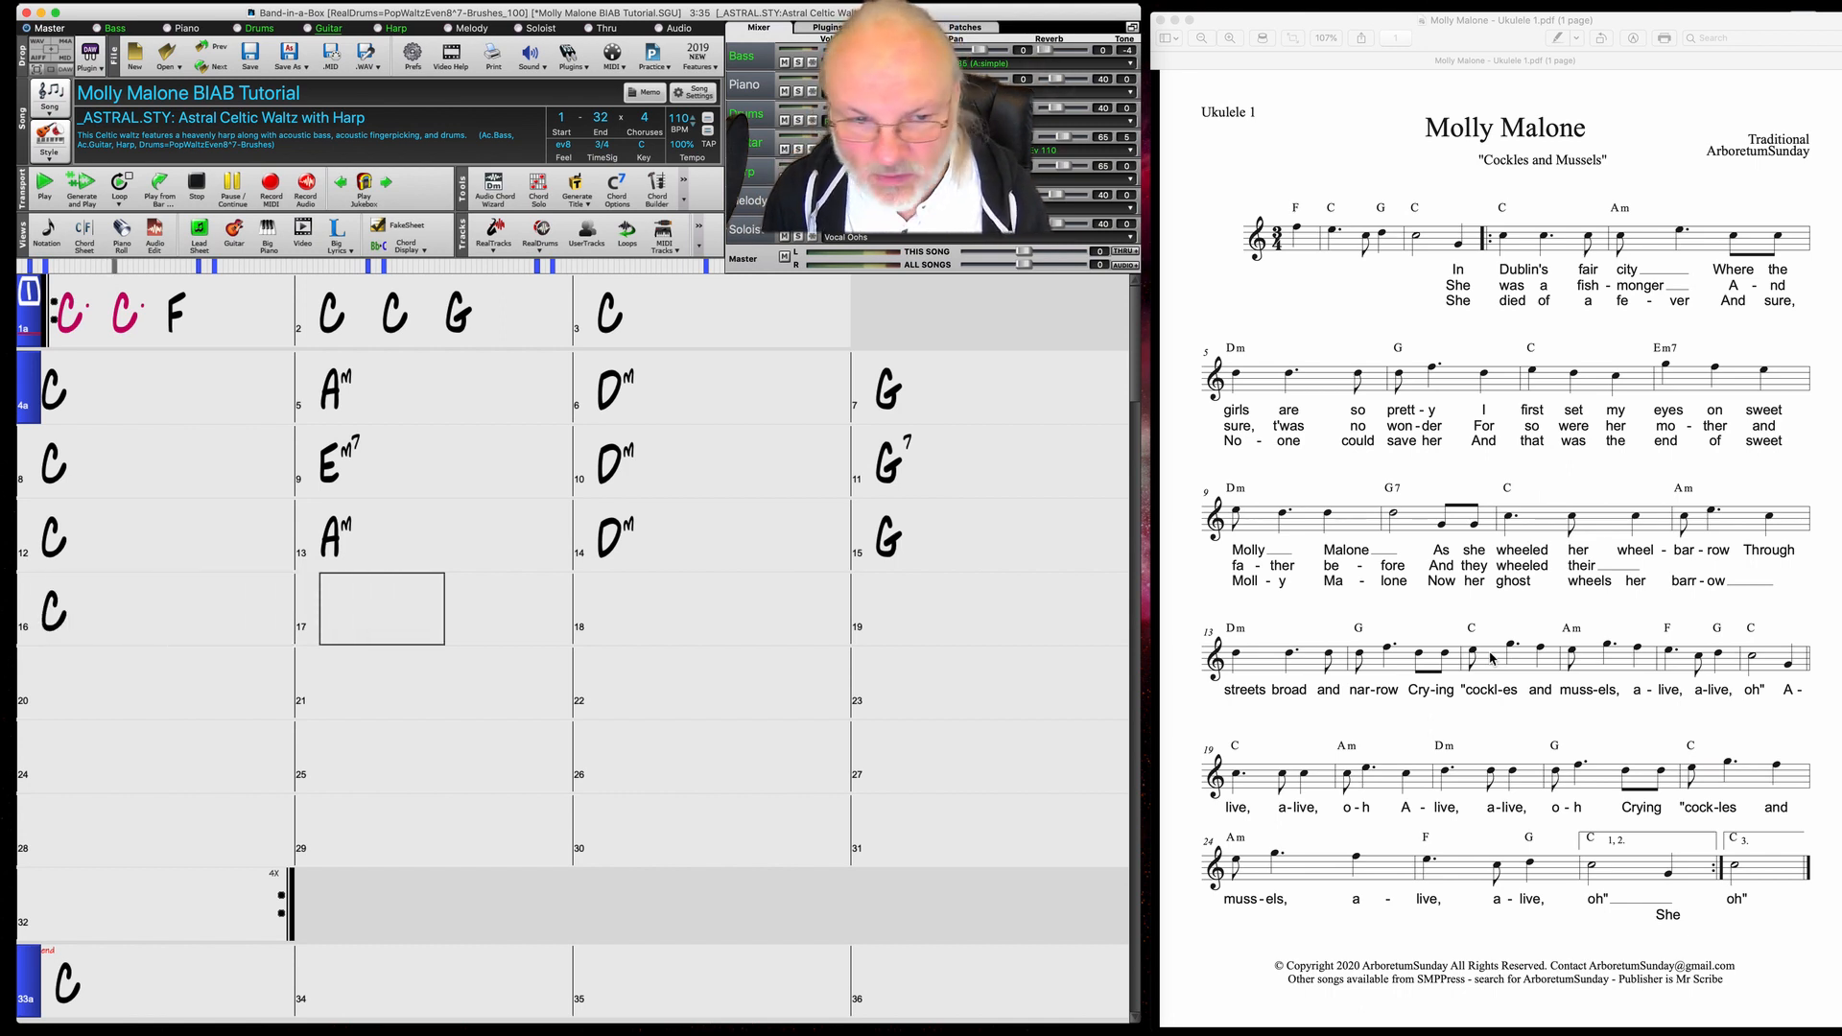
{"action": "type", "text": "am"}
{"action": "key", "text": "Return"}
{"action": "key", "text": "Return"}
{"action": "type", "text": "f"}
{"action": "key", "text": "Return"}
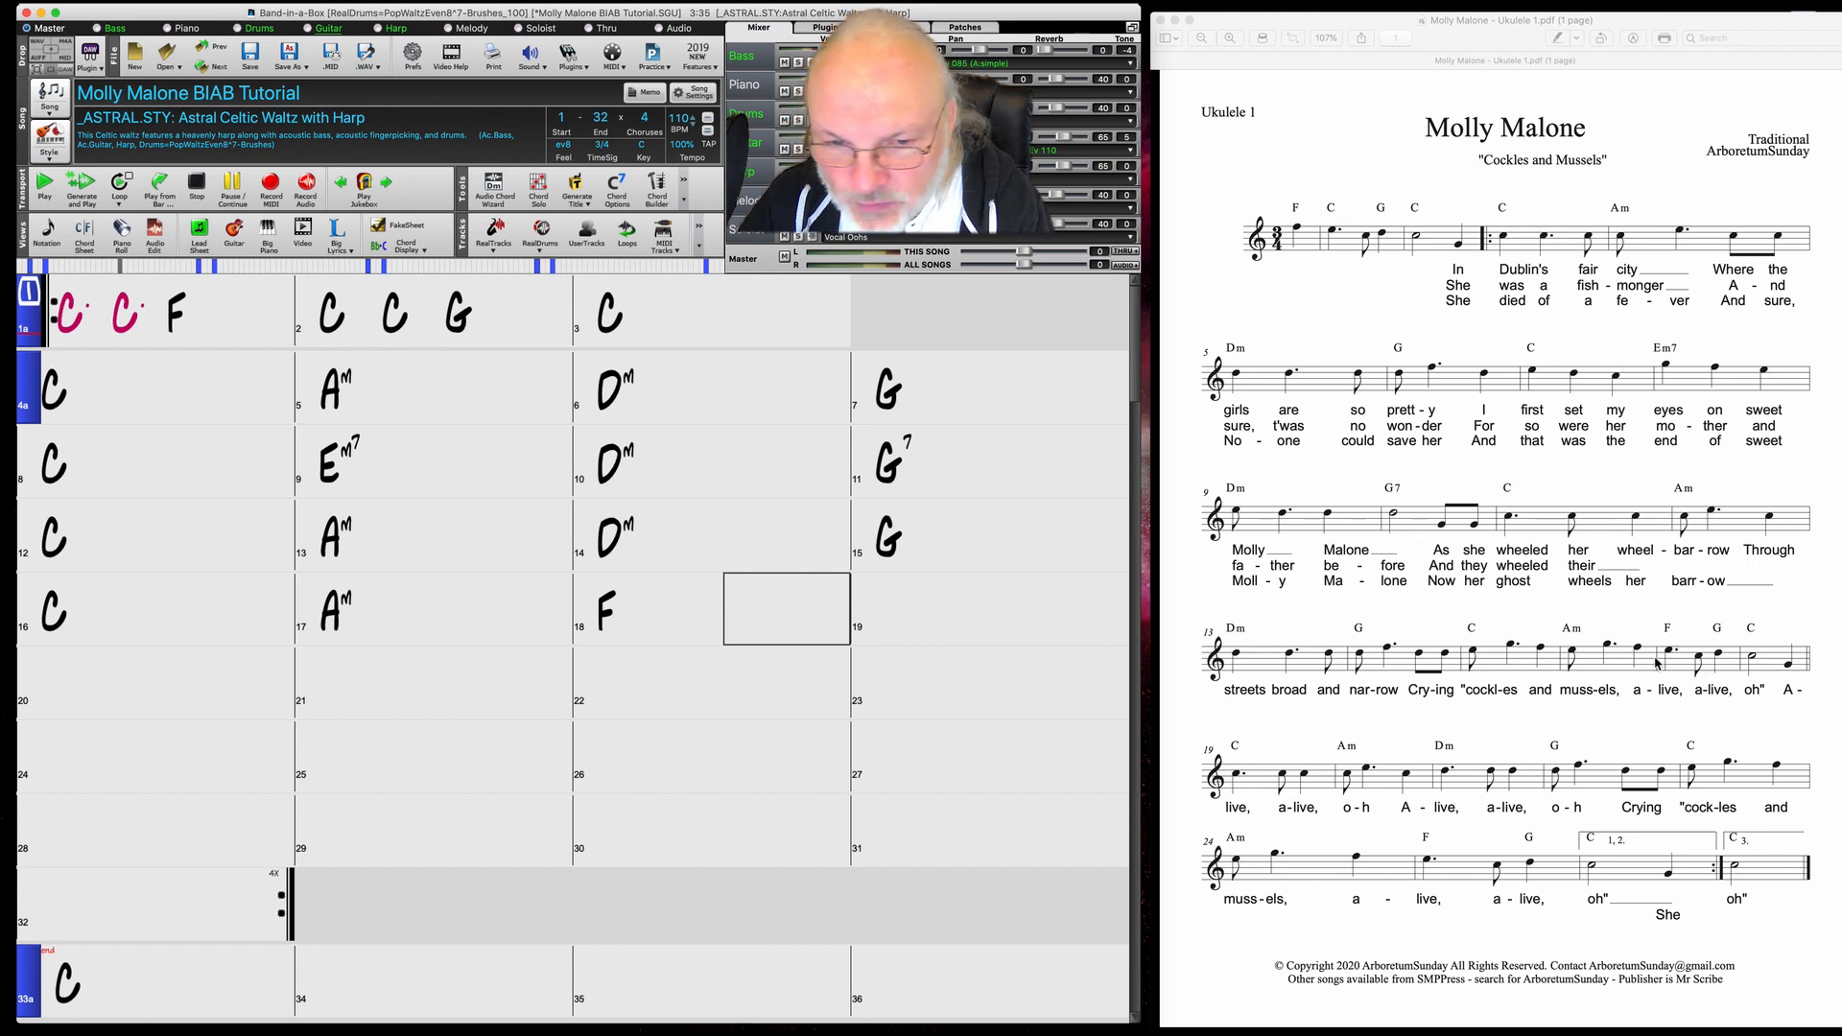
Extend bar 18 to the beat-by-beat chords F, F, G and enter C in bar 19
{"action": "left_click", "coordinate": [669, 614]}
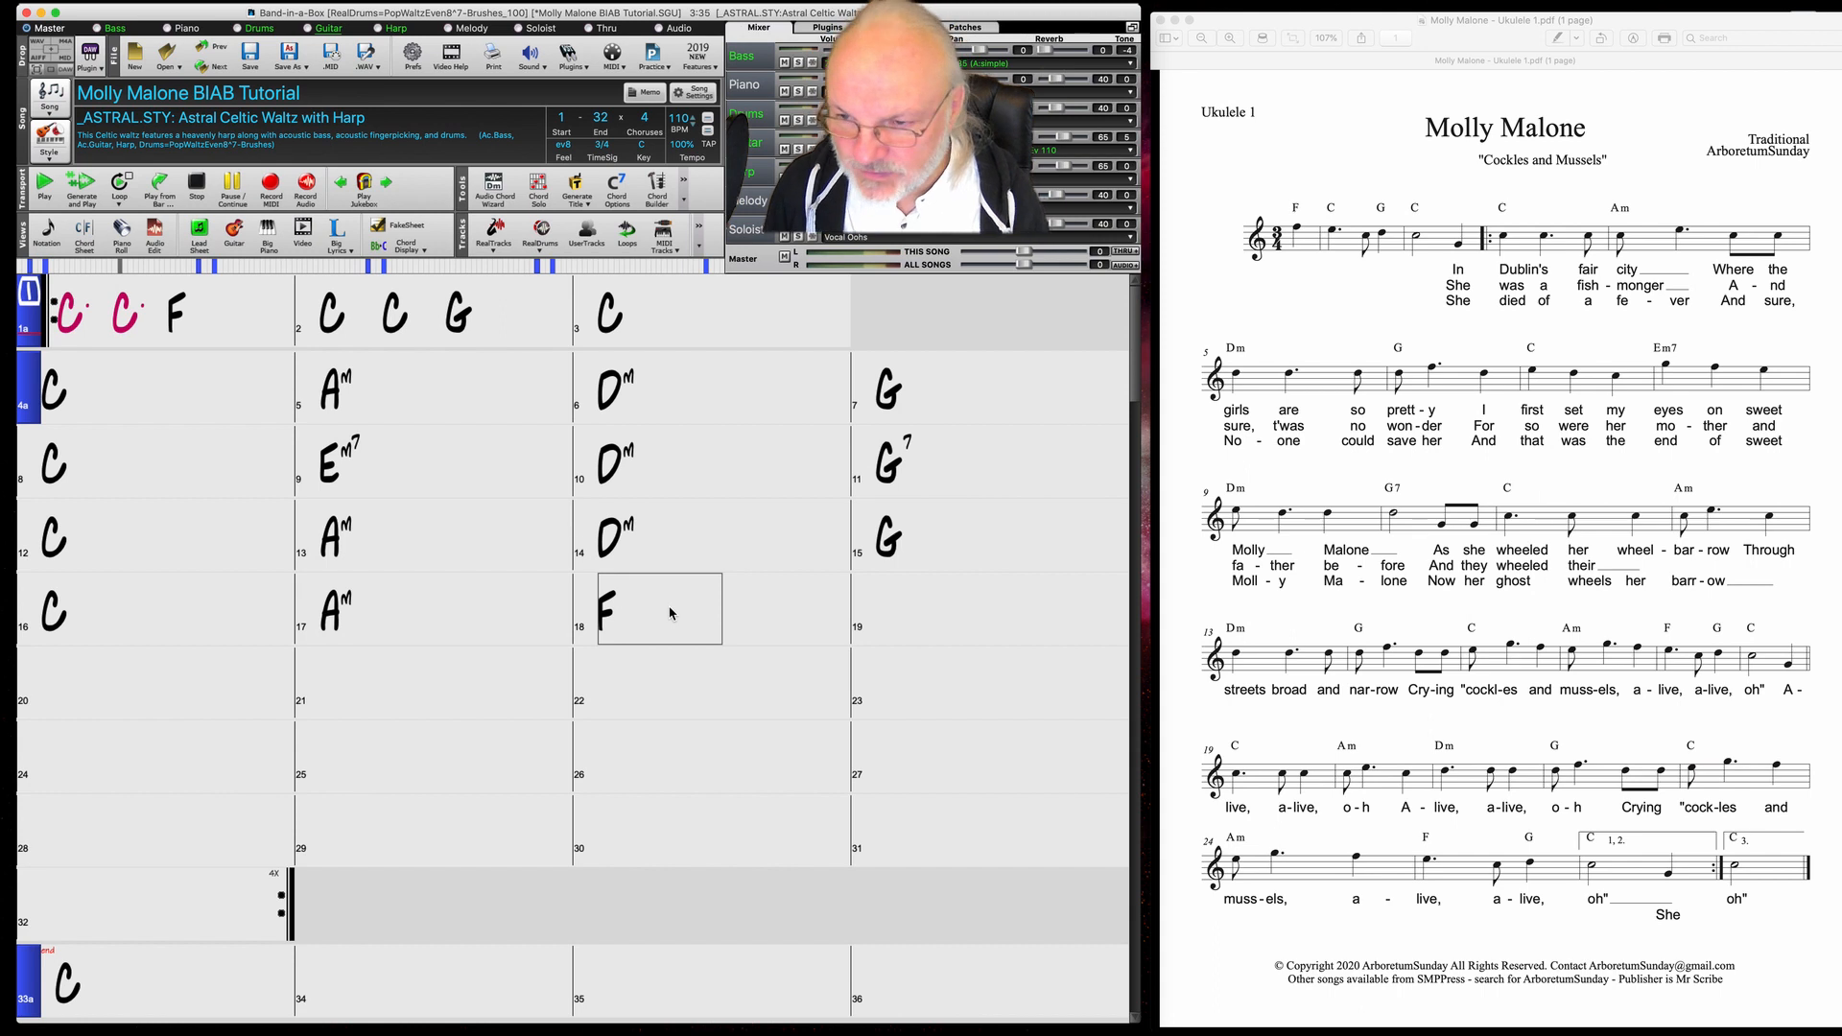
{"action": "type", "text": ",F"}
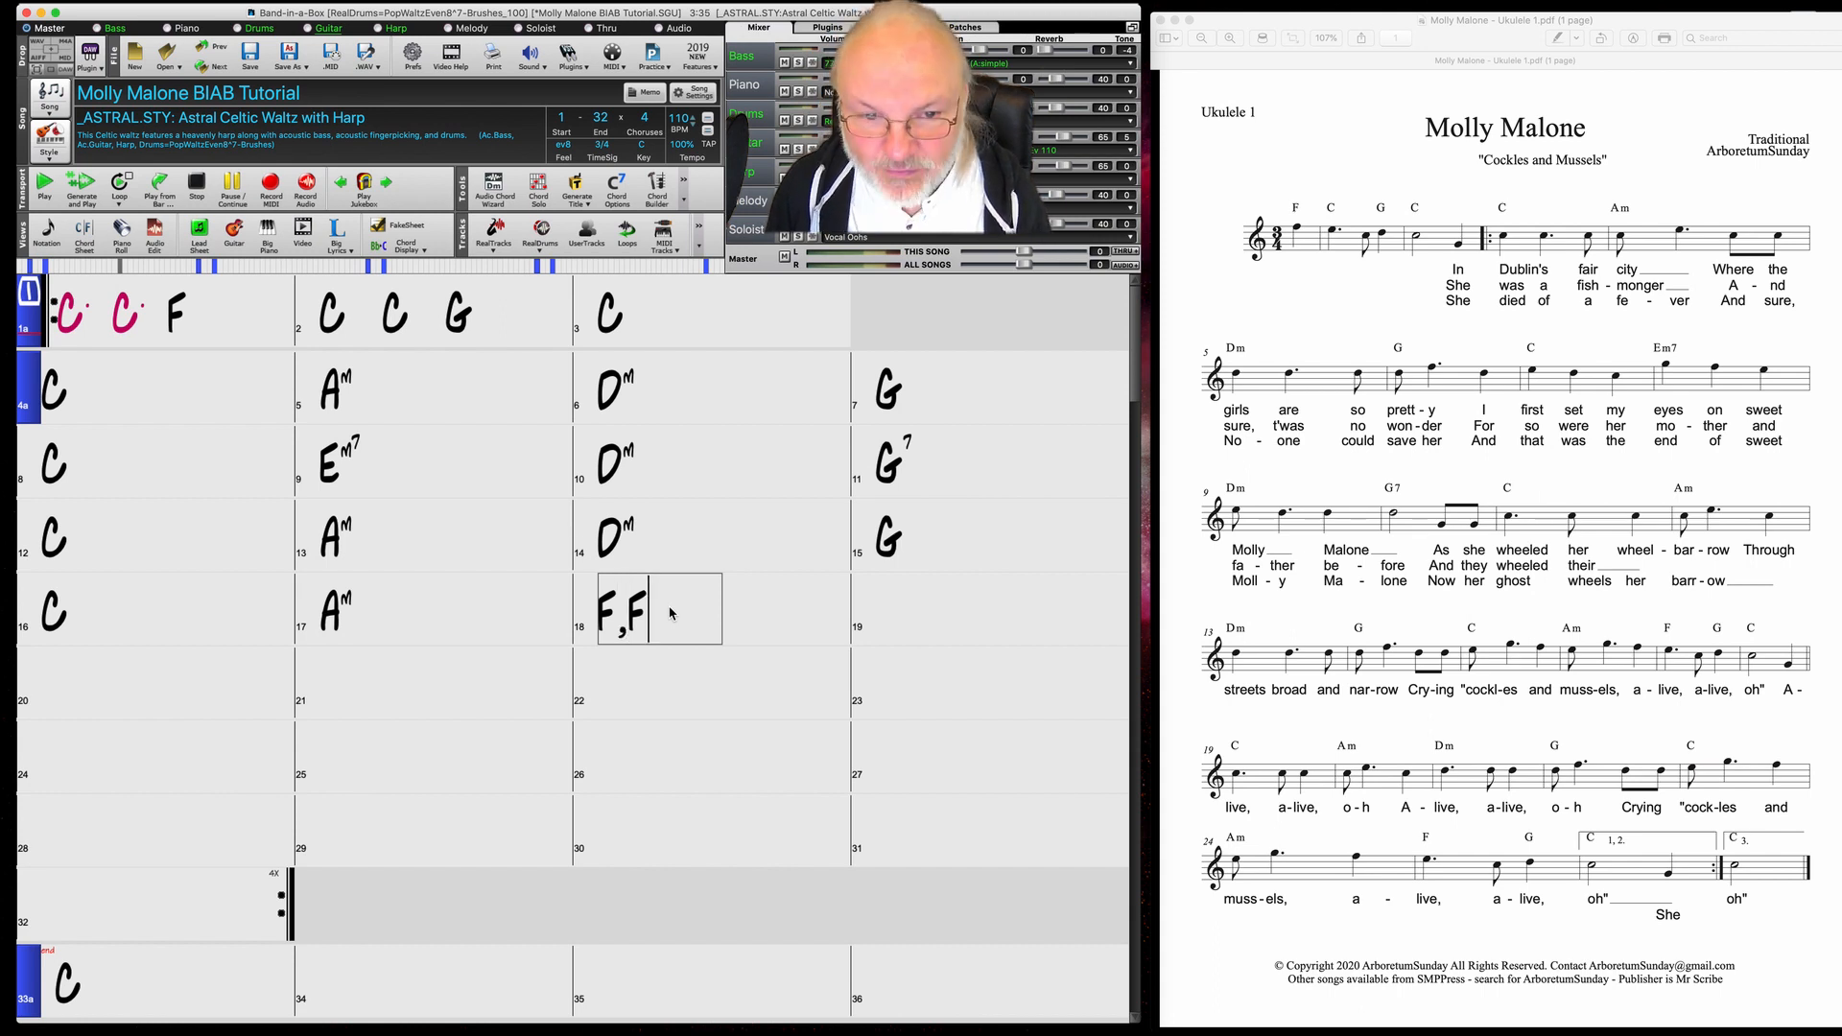
{"action": "key", "text": "Return"}
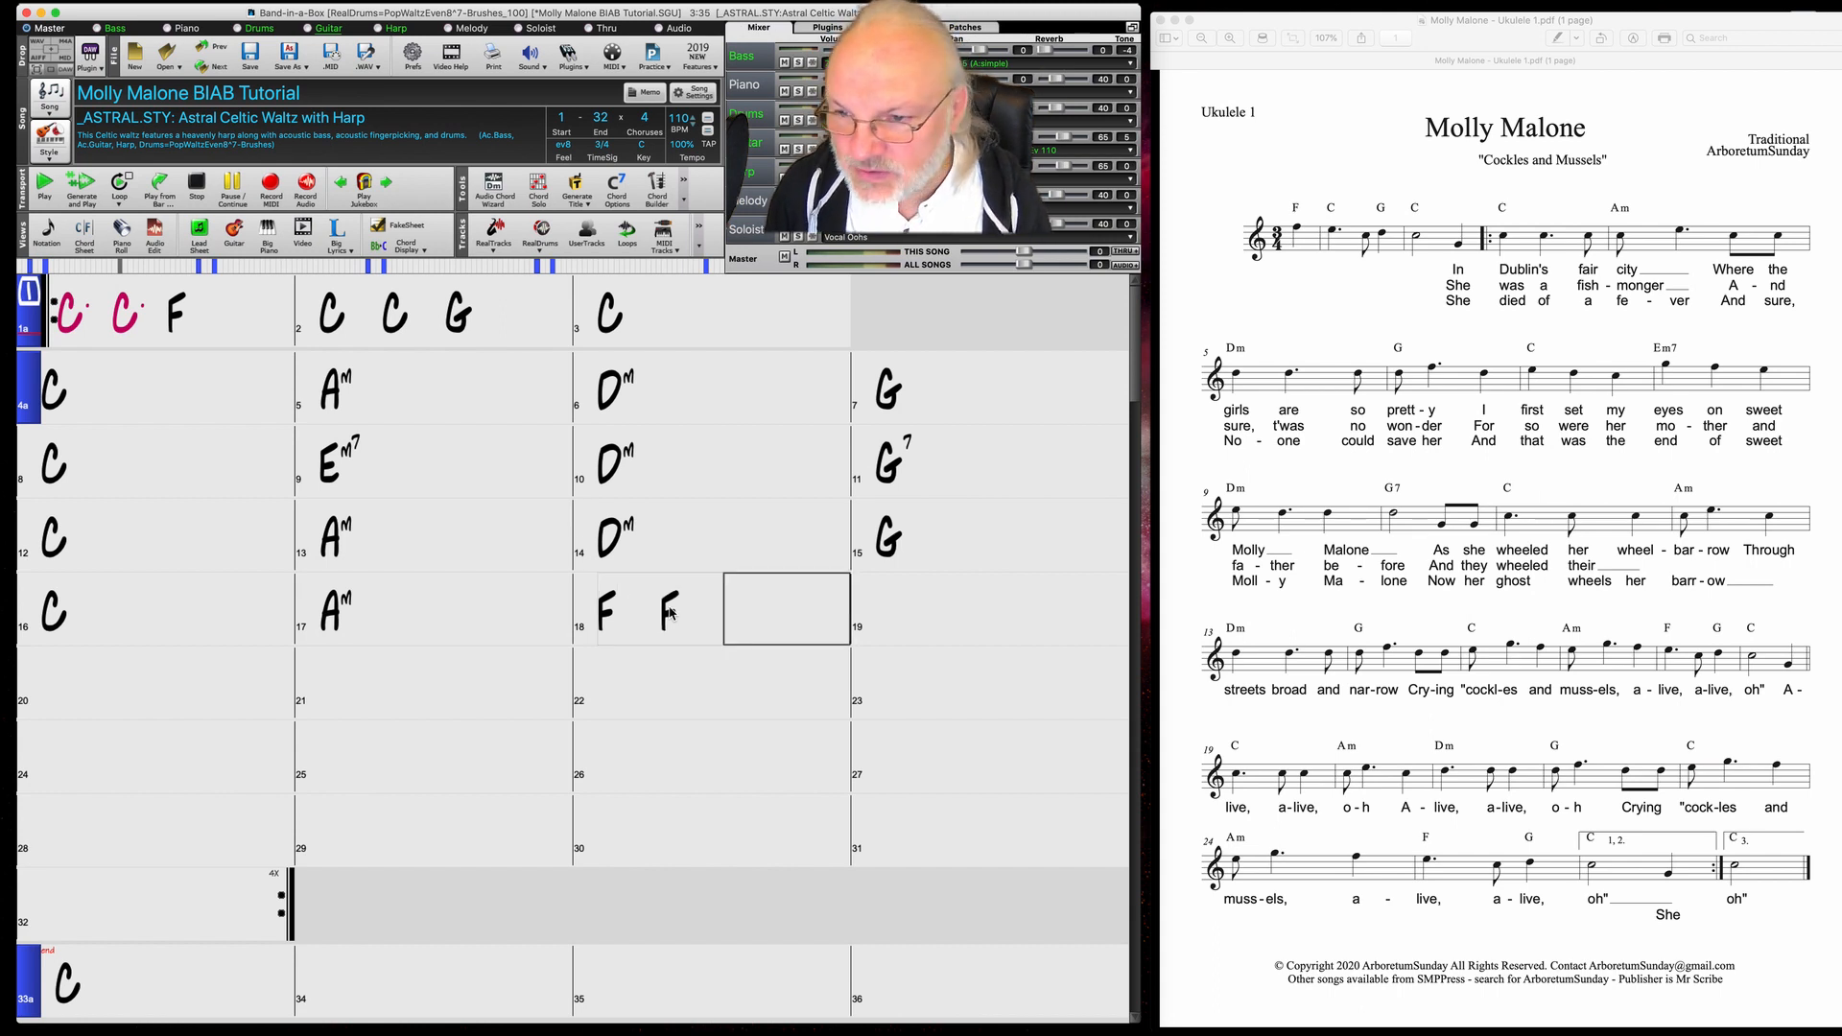
{"action": "type", "text": "G"}
{"action": "key", "text": "Return"}
{"action": "type", "text": "C"}
{"action": "key", "text": "Return"}
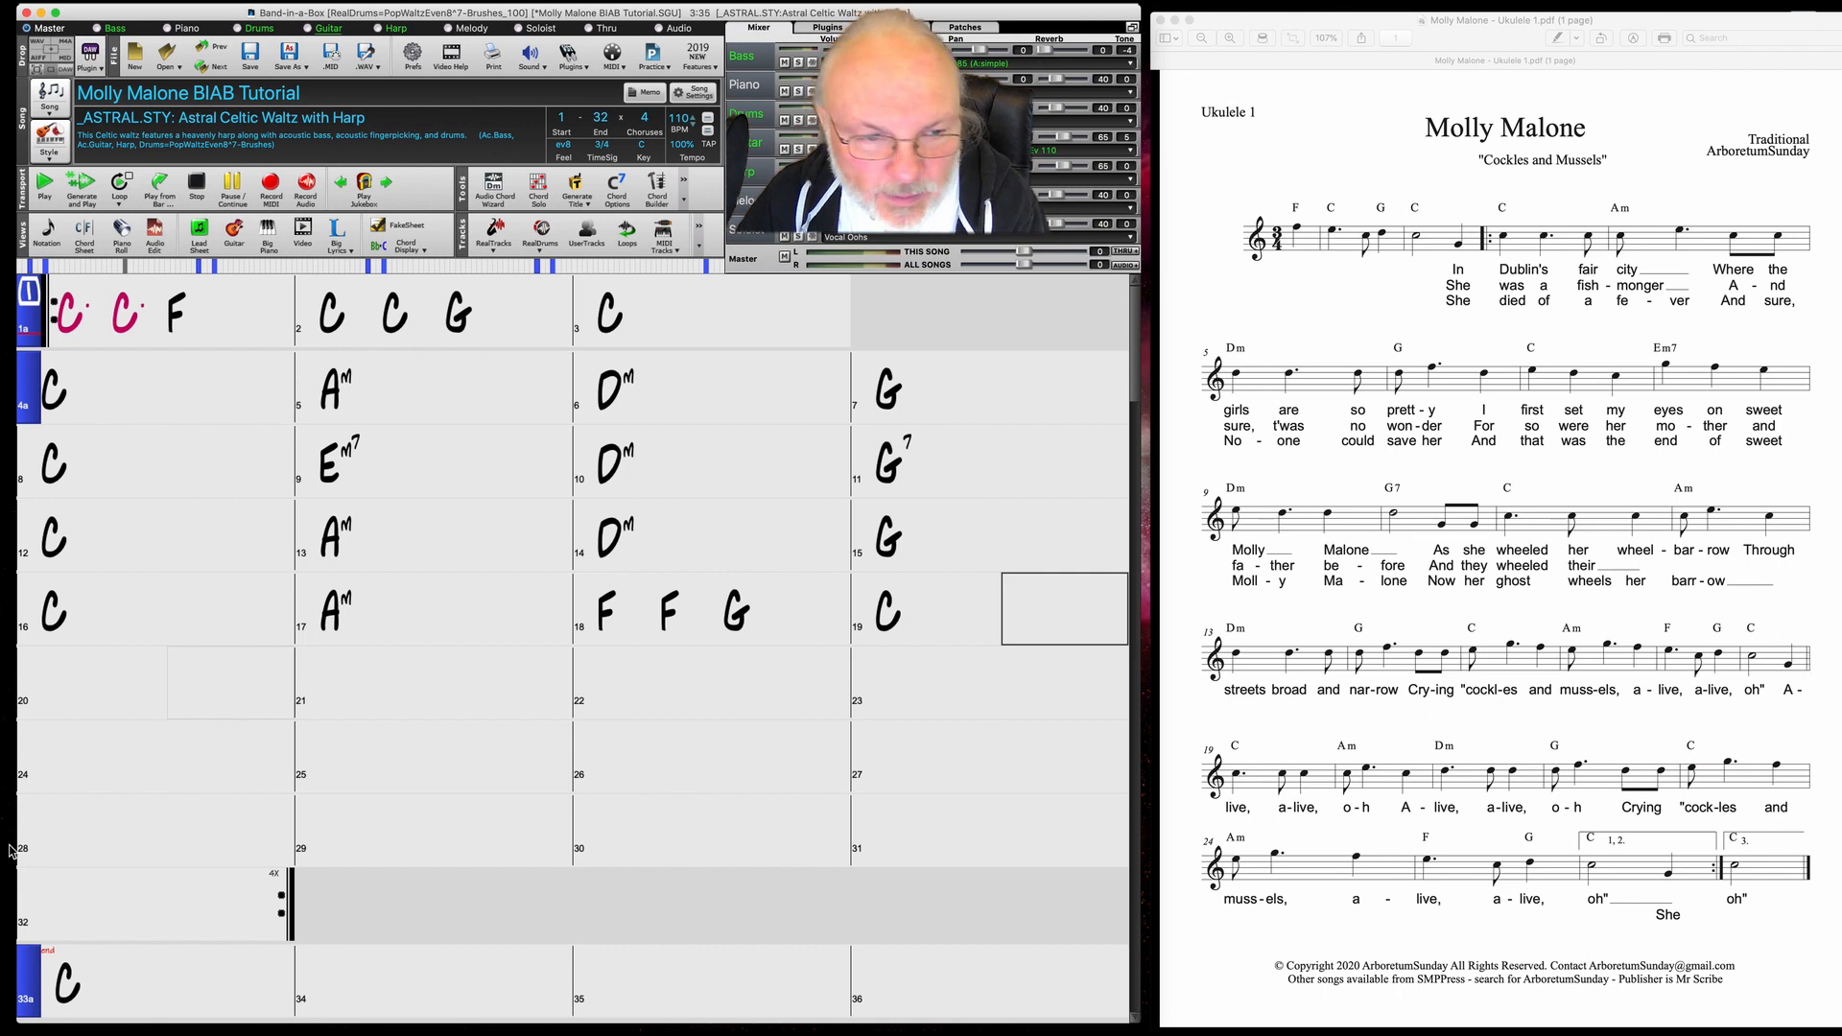
Place a part B marker at bar 20 and enter the chord C in that bar
{"action": "left_click", "coordinate": [76, 686]}
{"action": "left_click", "coordinate": [28, 682]}
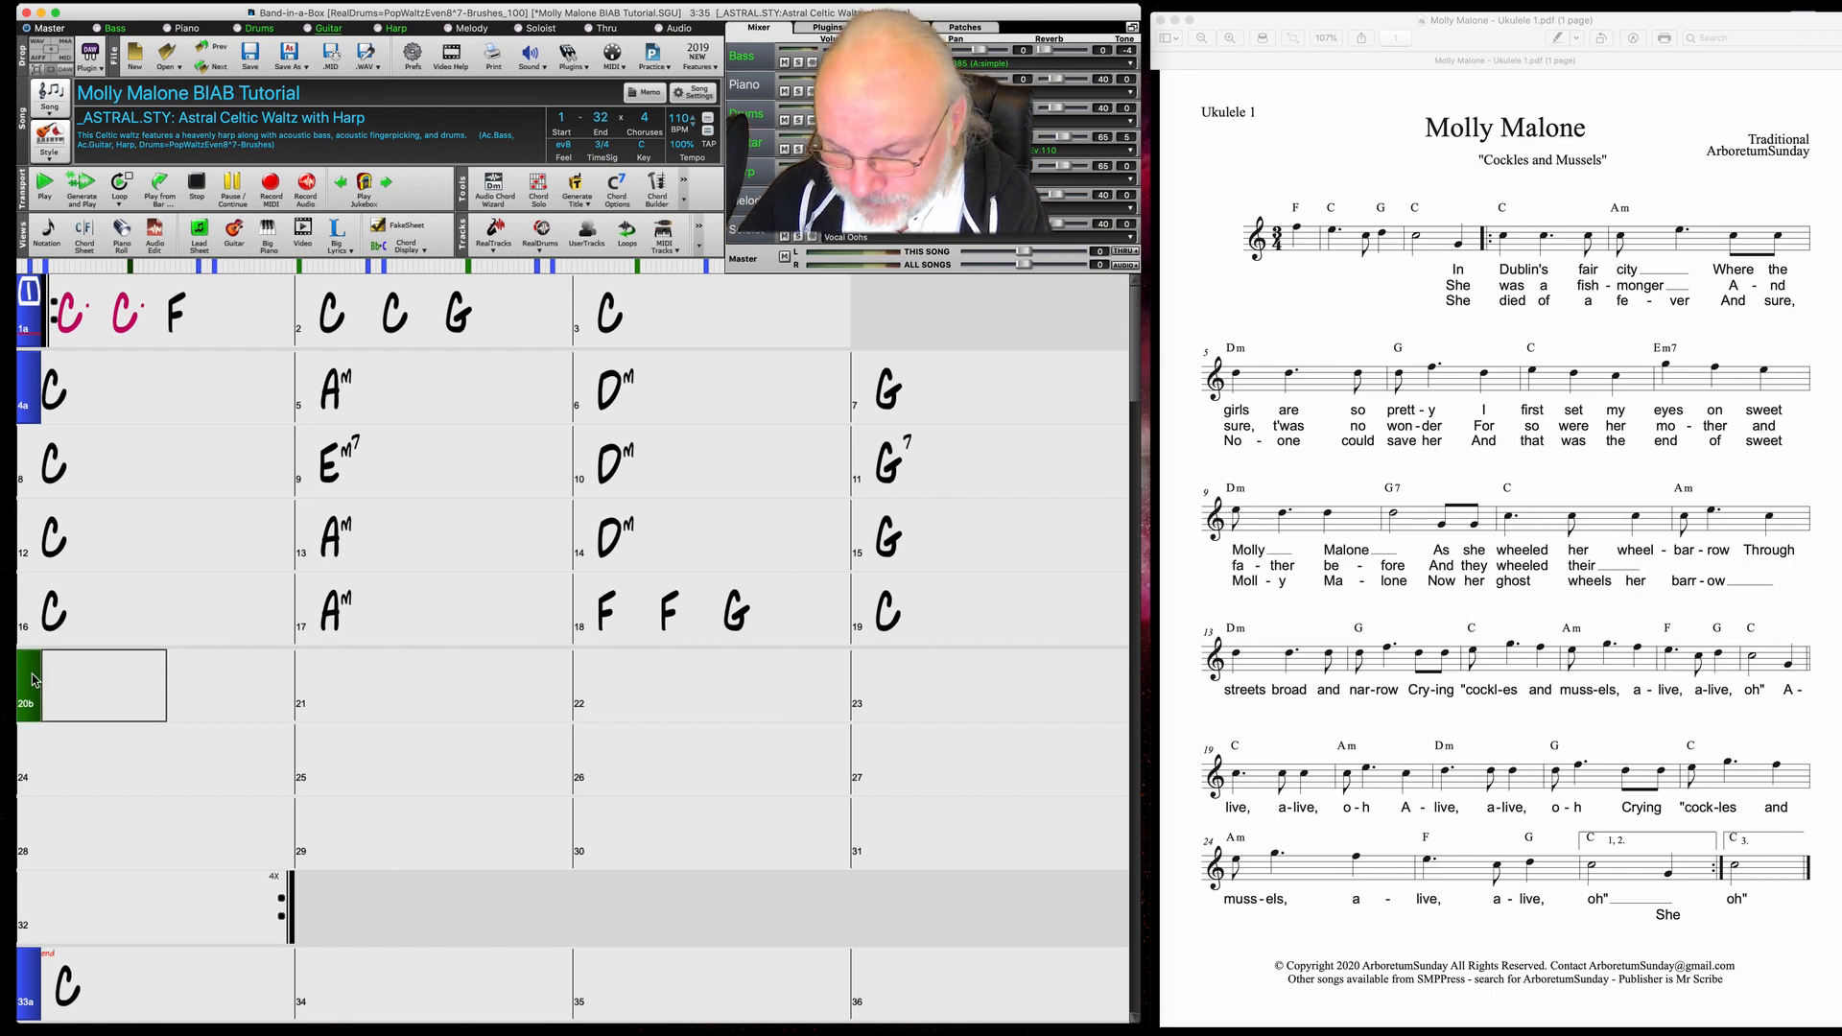
{"action": "left_click", "coordinate": [92, 683]}
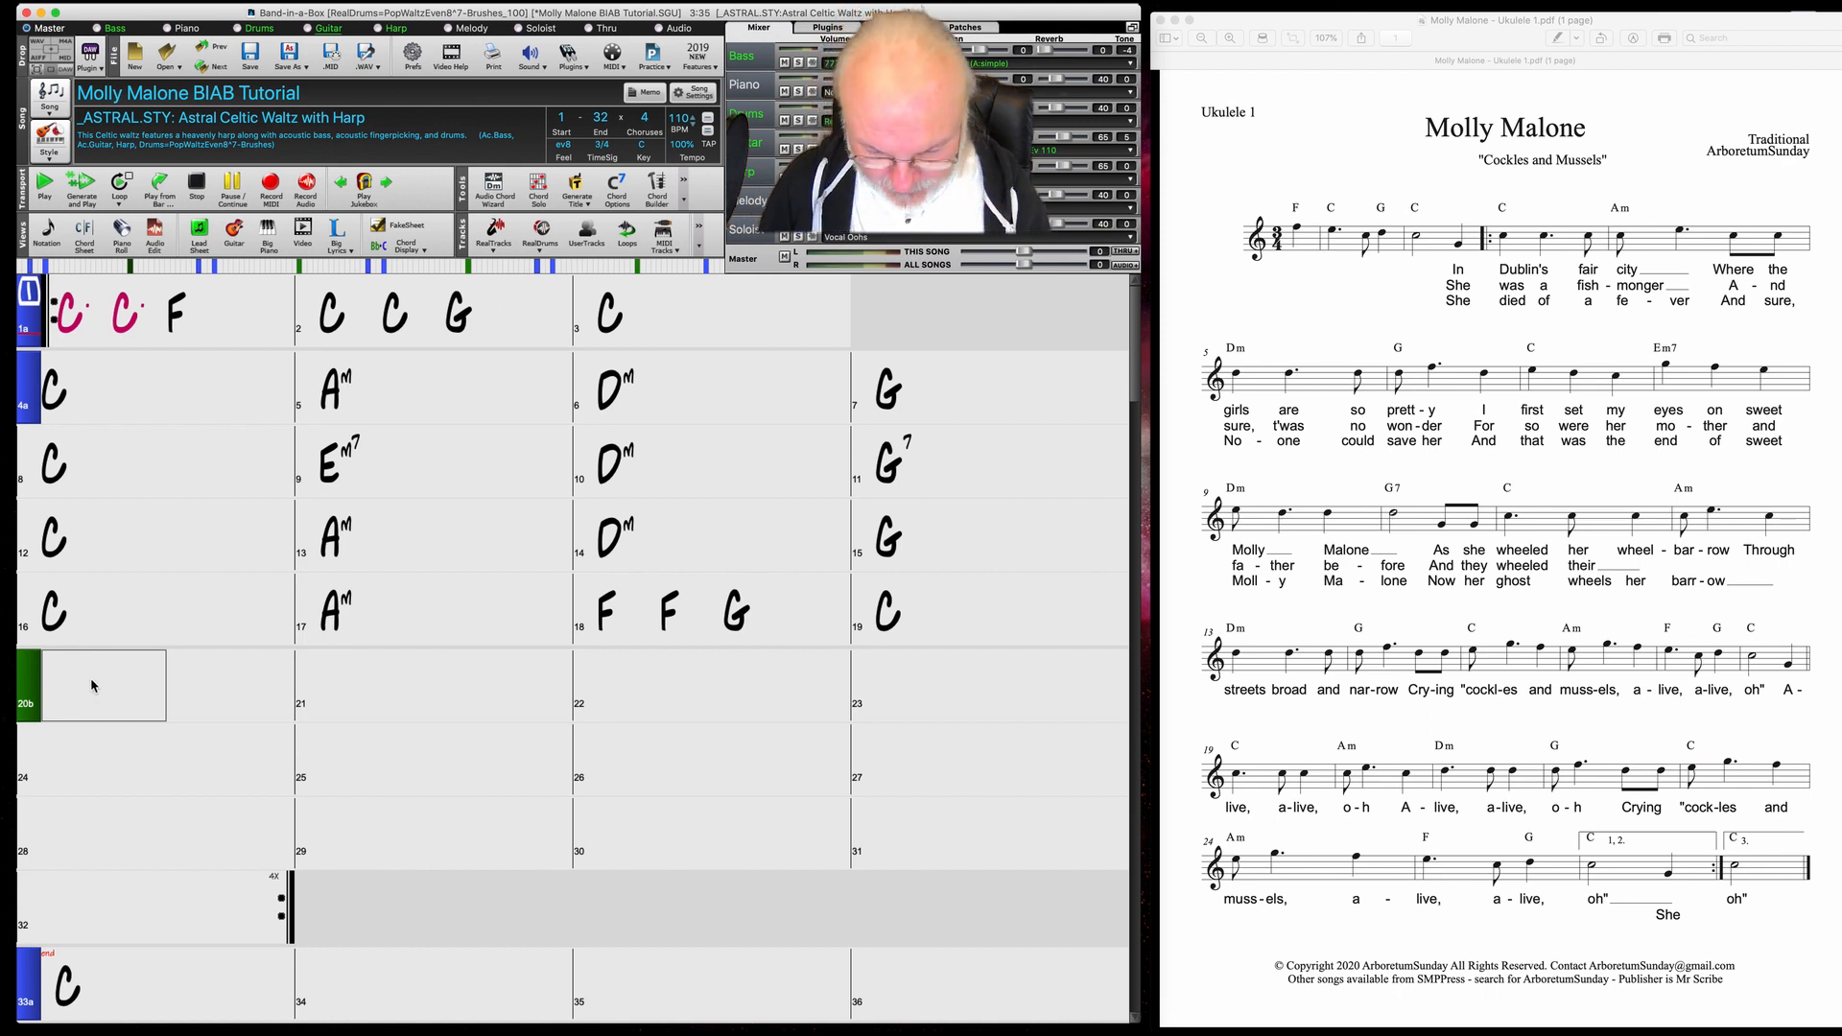
{"action": "type", "text": "c"}
{"action": "key", "text": "Return"}
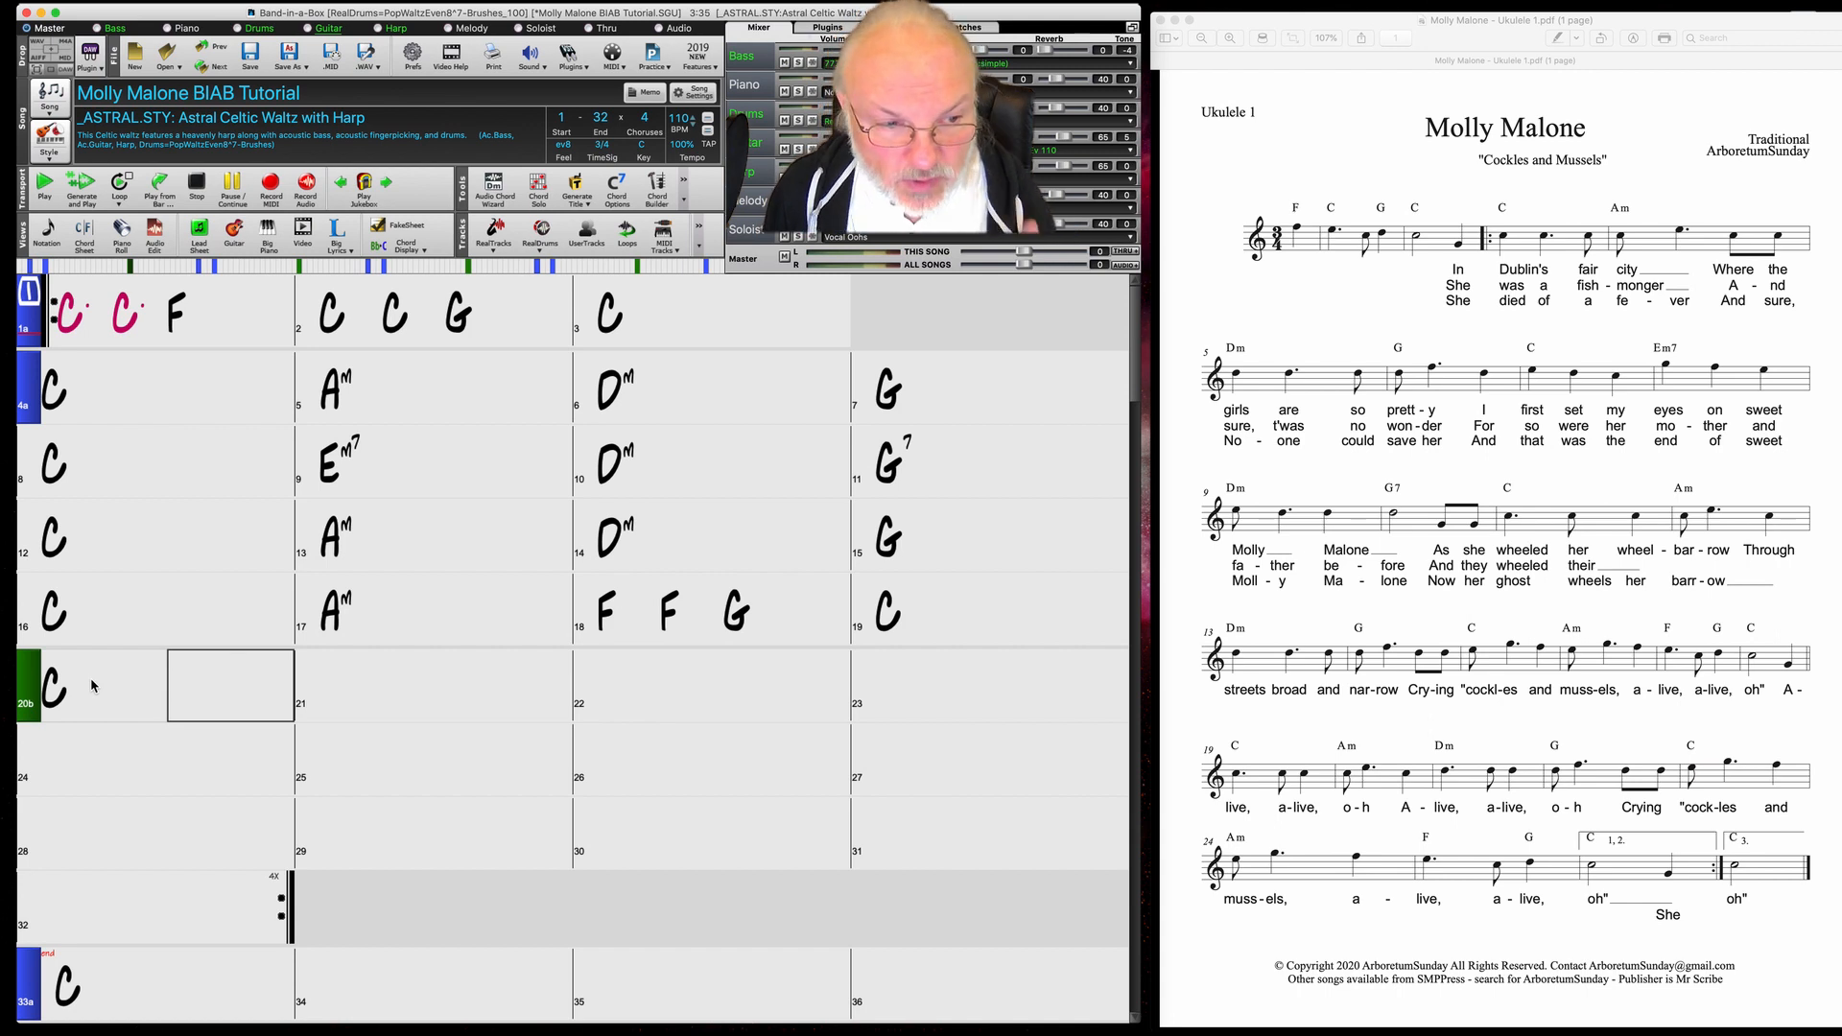
Enter the chord Am in bar 21 and Dm in bar 22
{"action": "key", "text": "Right"}
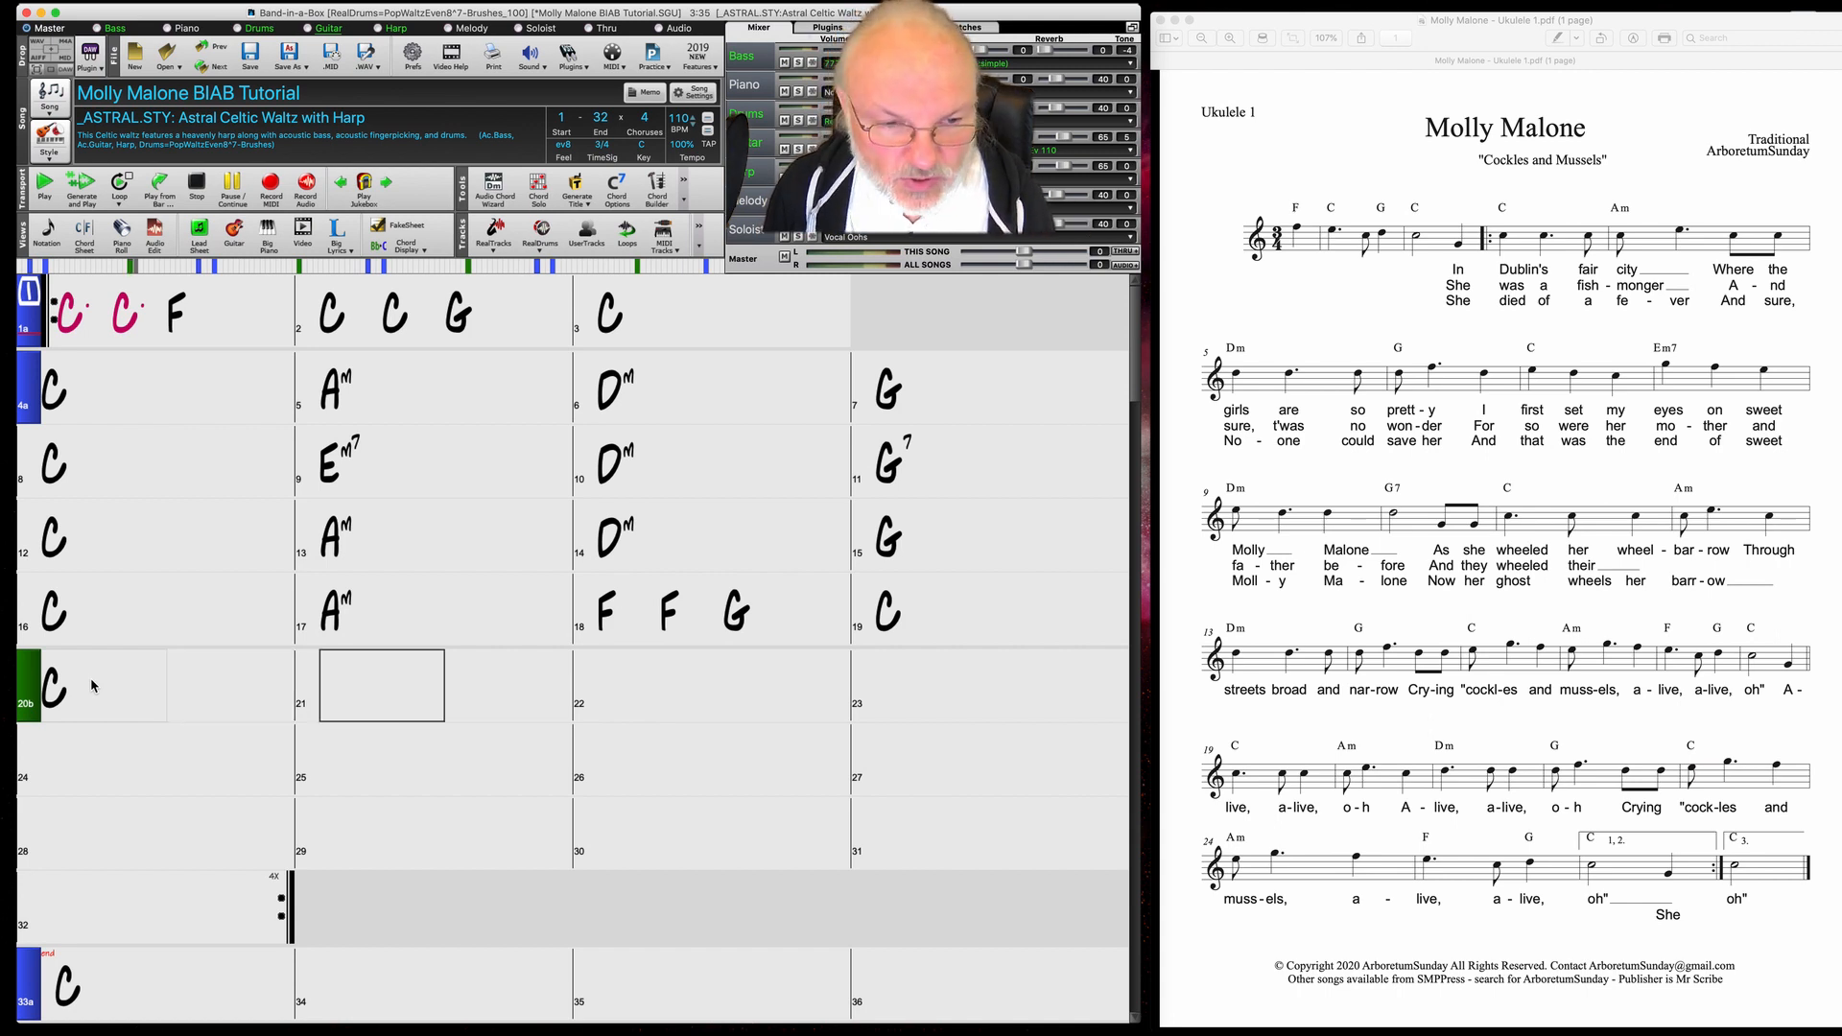
{"action": "type", "text": "am"}
{"action": "key", "text": "Return"}
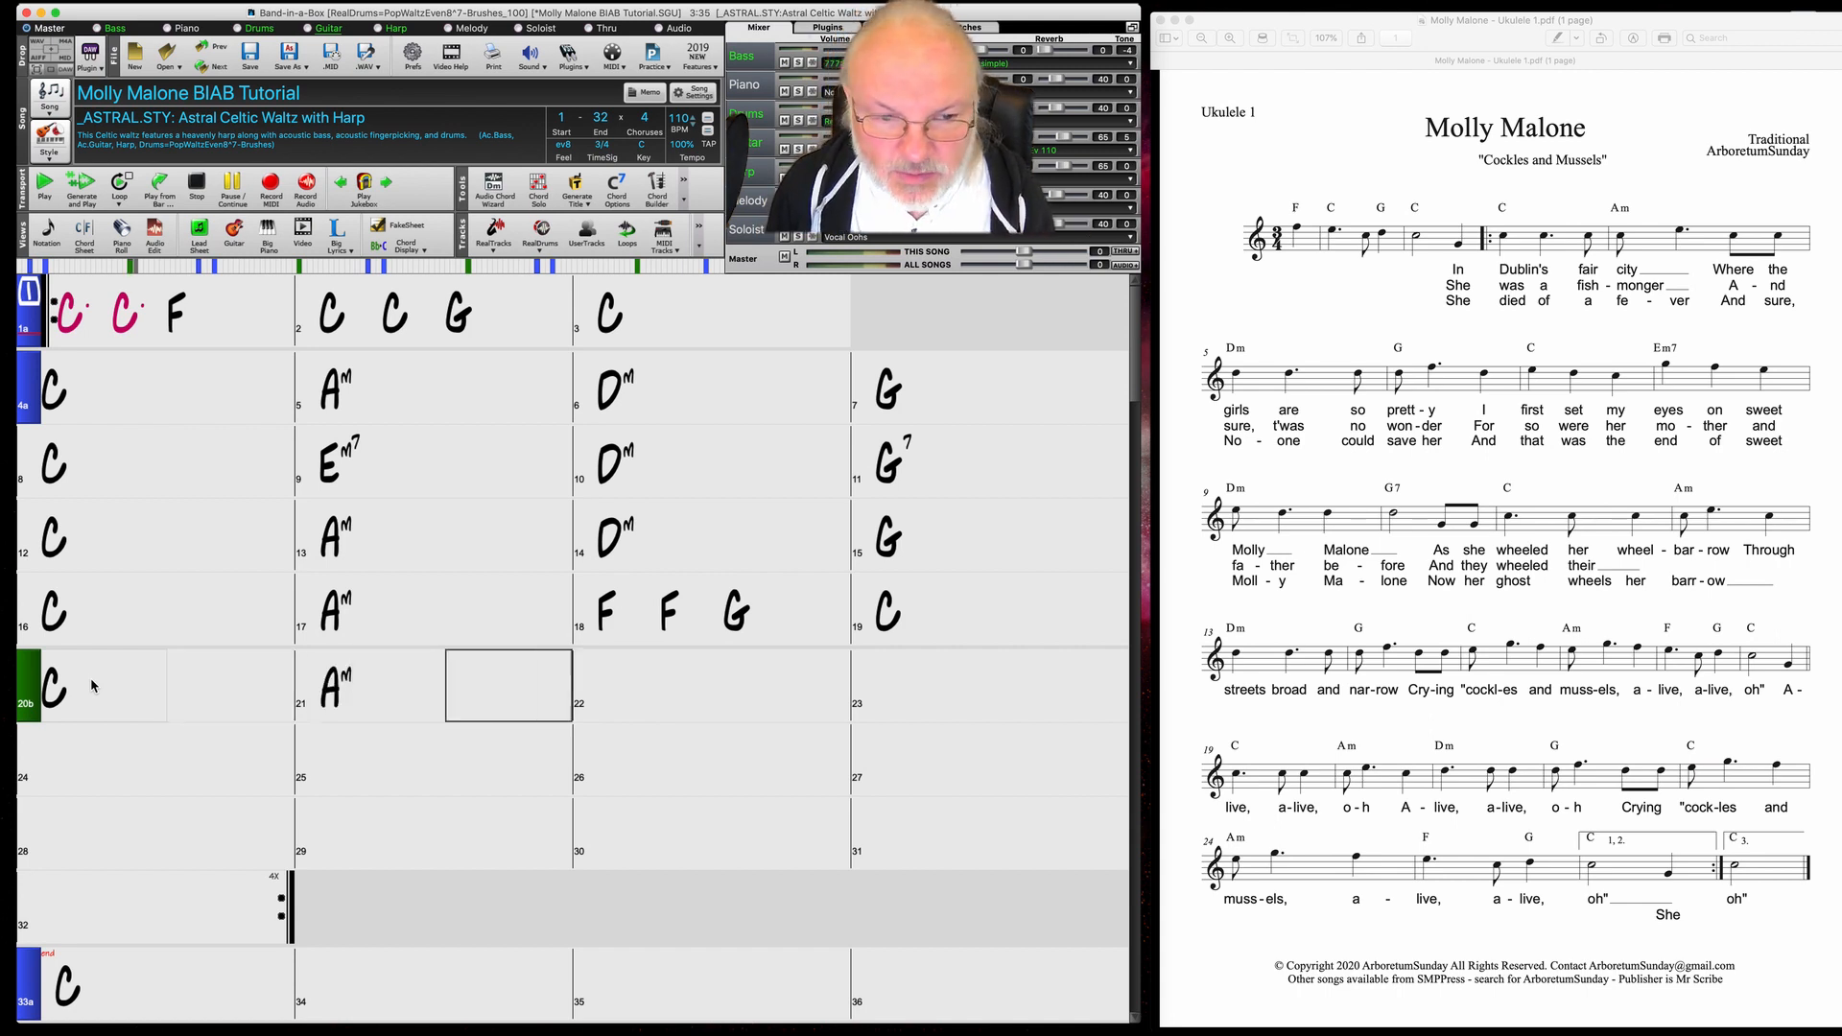
{"action": "key", "text": "Right"}
{"action": "type", "text": "dm"}
{"action": "key", "text": "Return"}
Enter the chord G on the first beat of bar 23 and C on its third beat
{"action": "key", "text": "Right"}
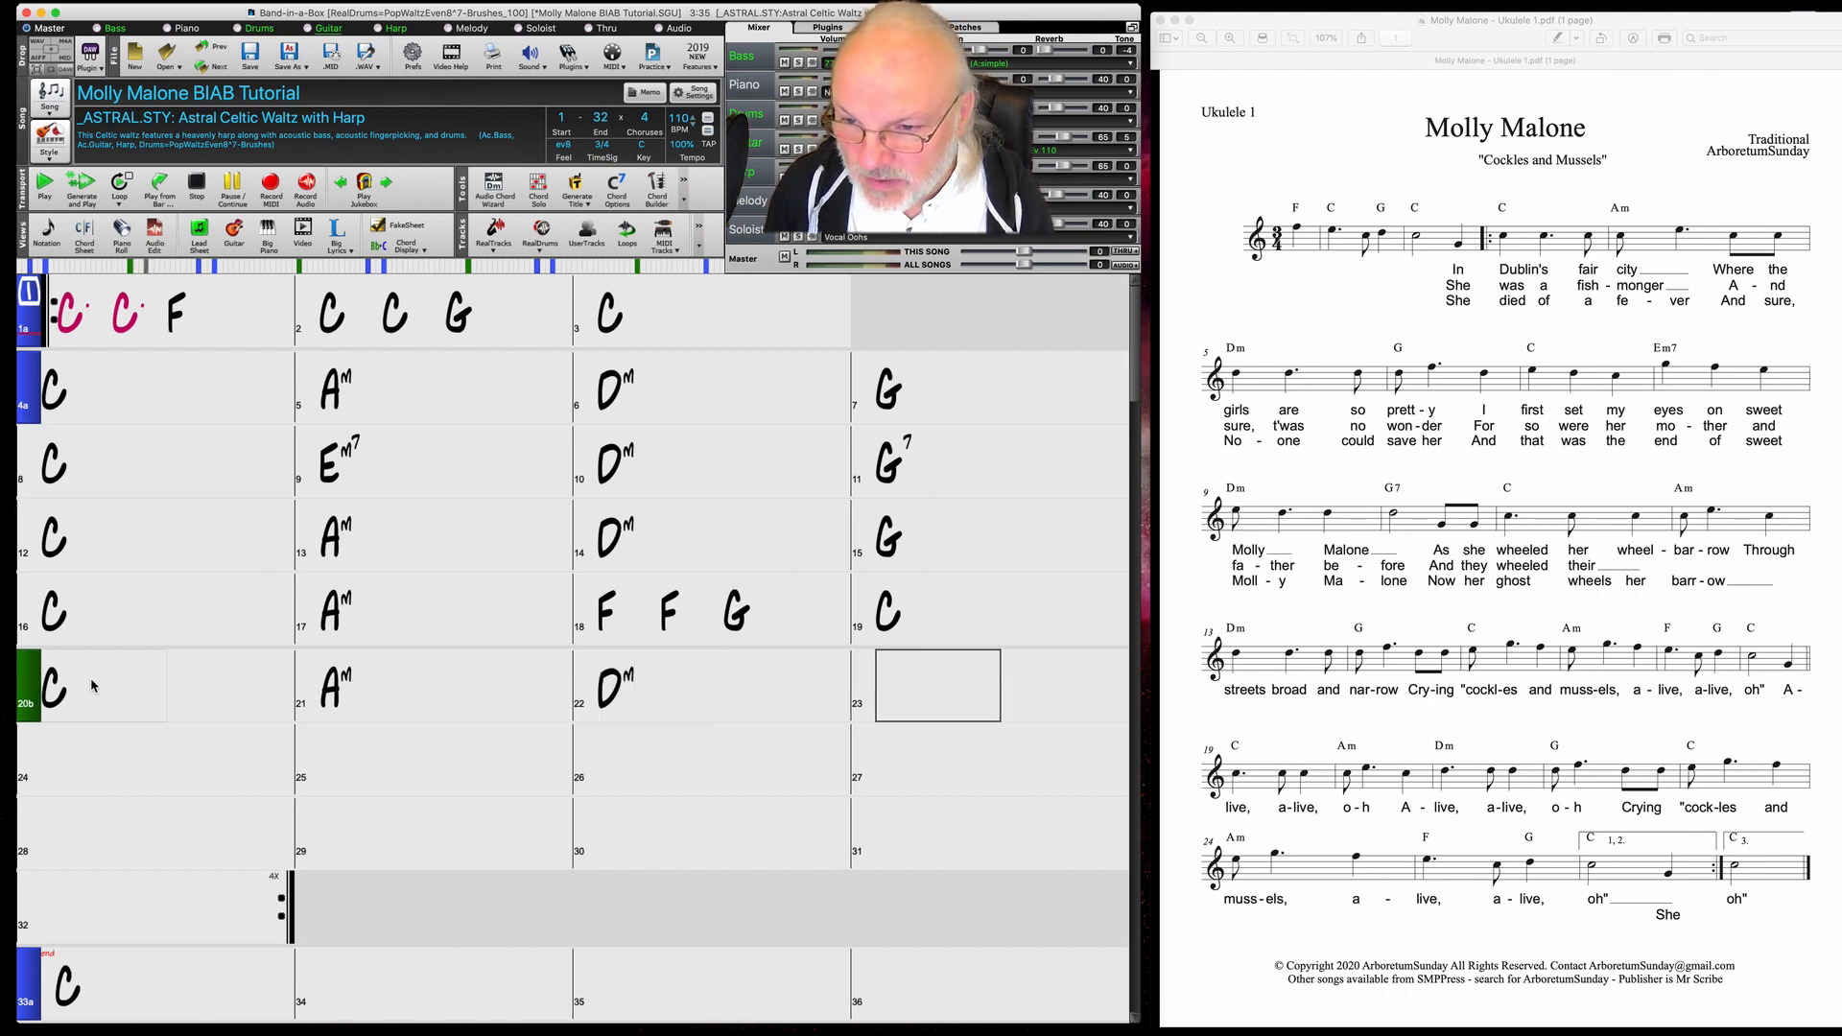
{"action": "type", "text": "g"}
{"action": "key", "text": "Return"}
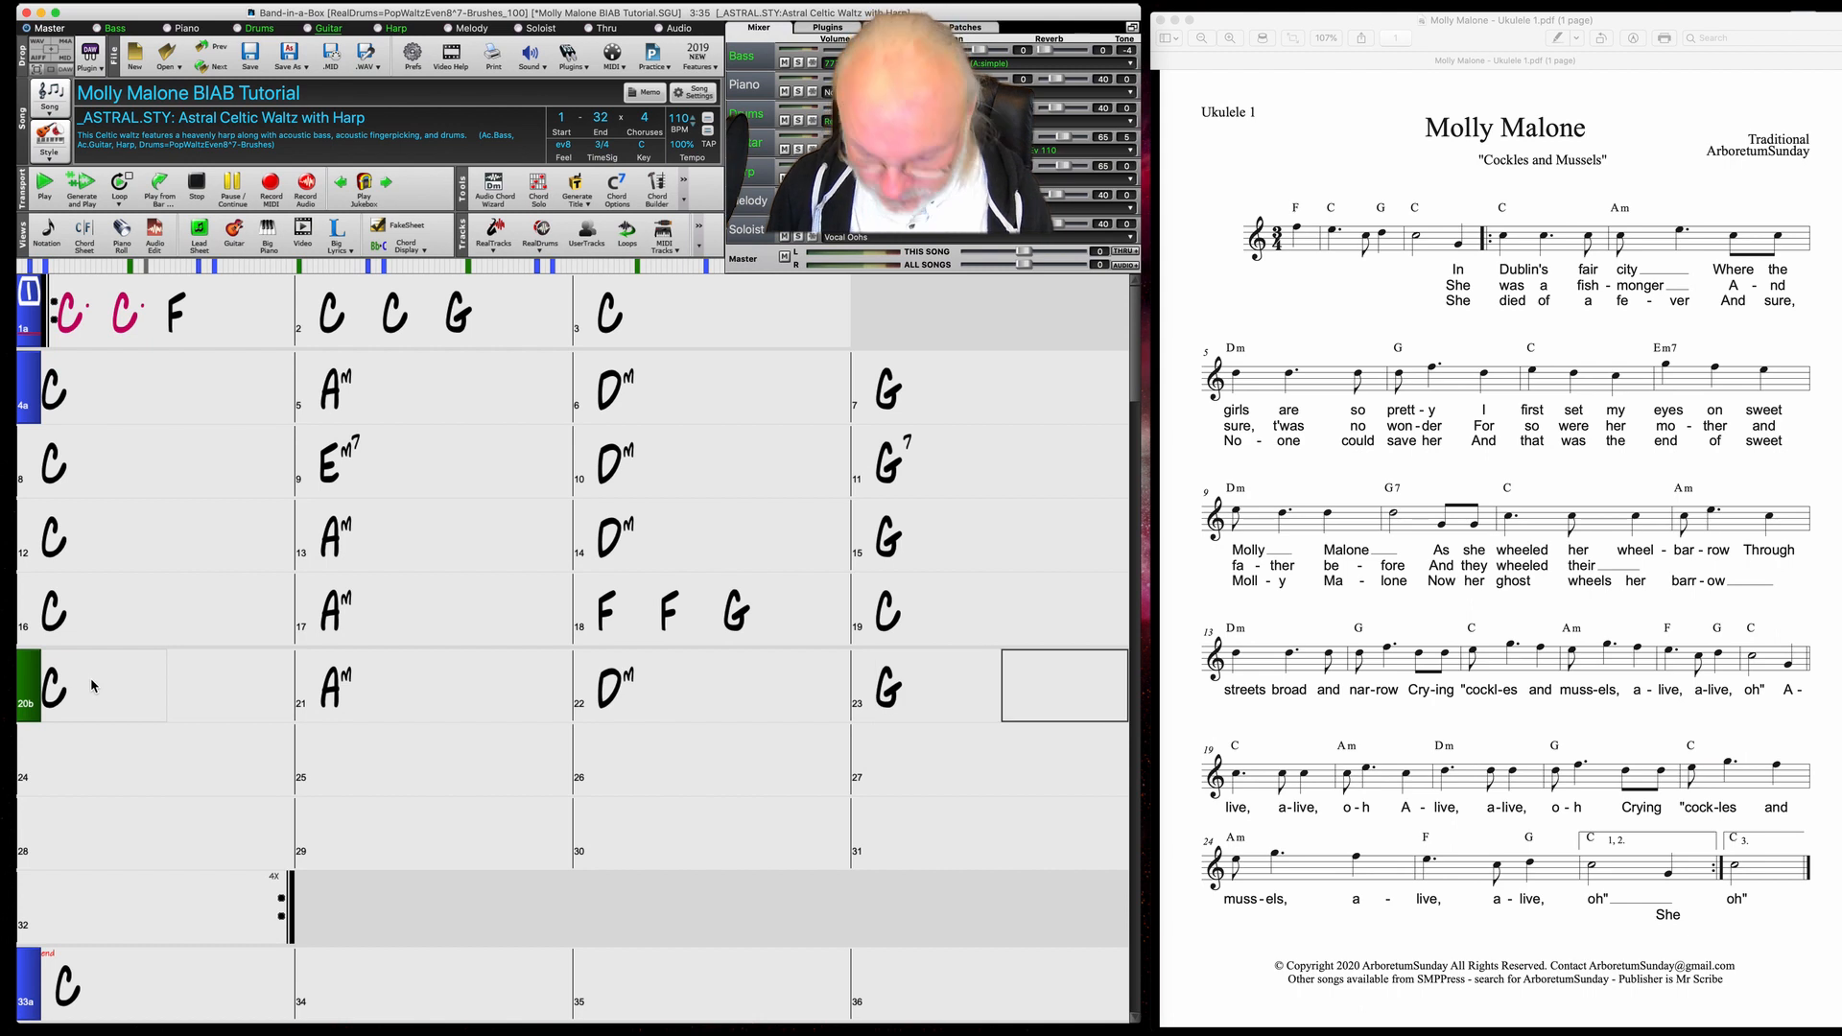
{"action": "type", "text": "c"}
{"action": "key", "text": "Return"}
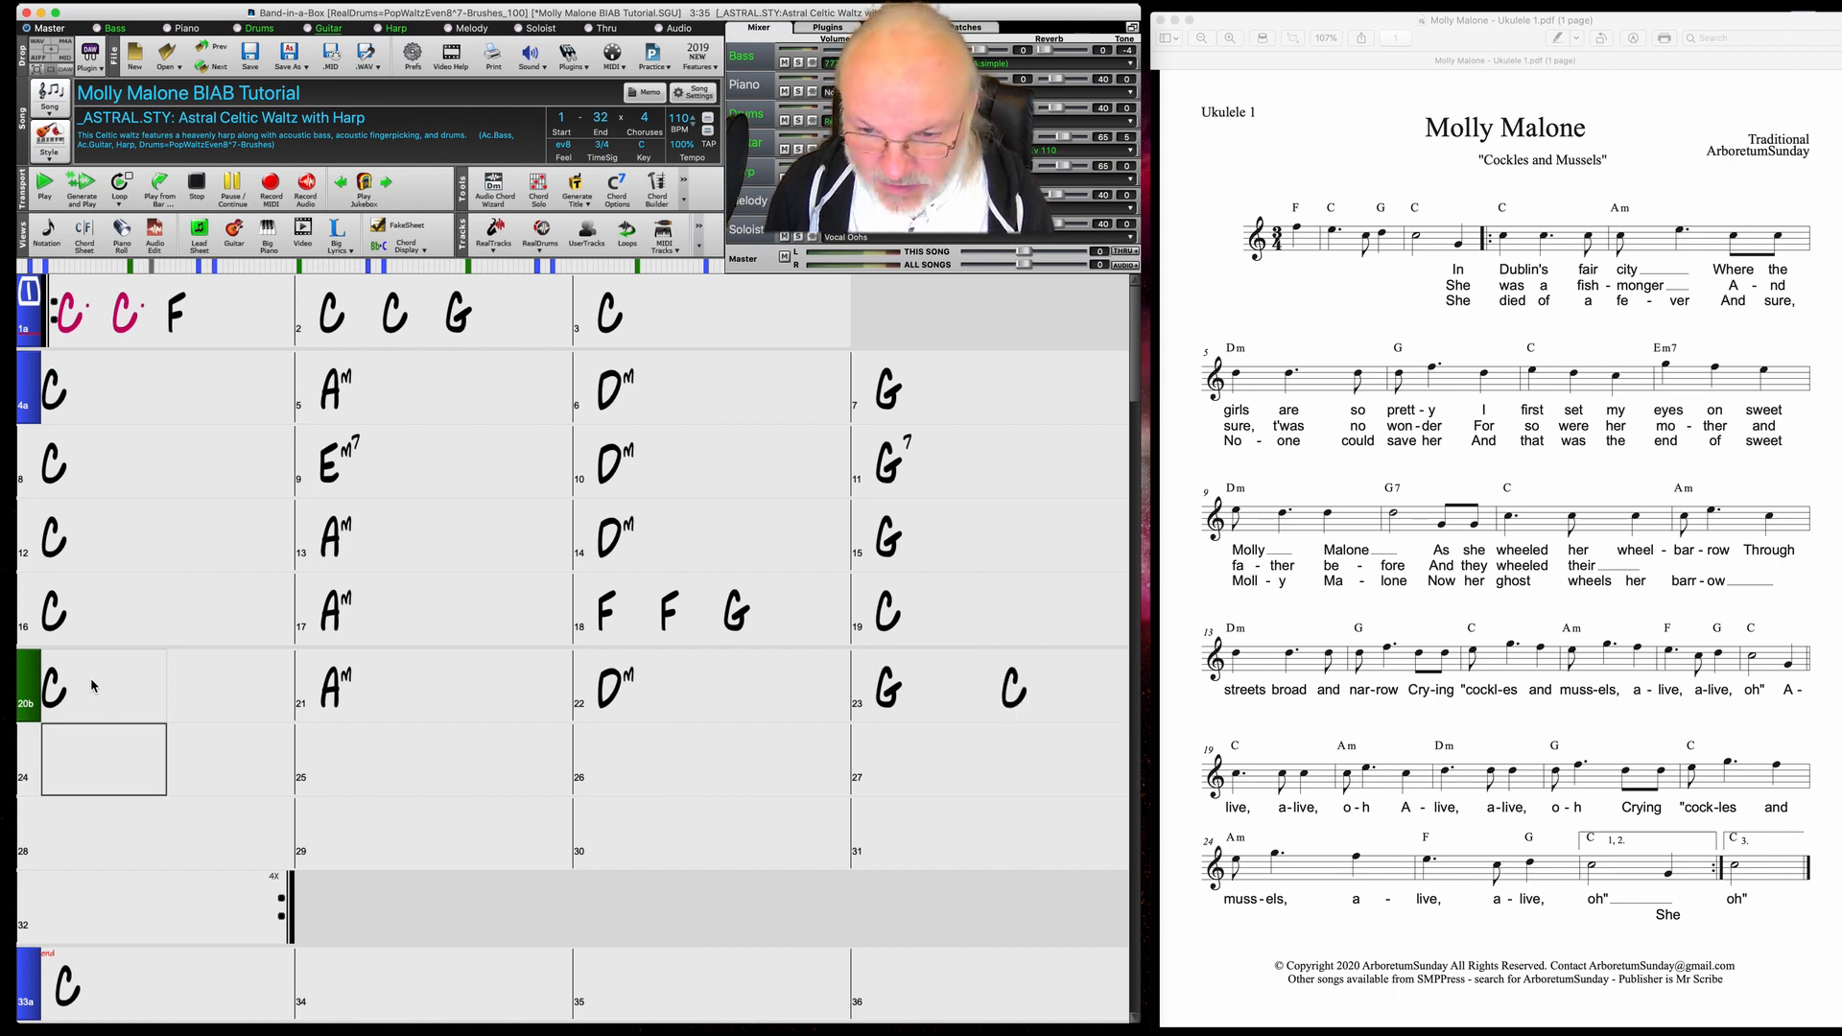
Enter Am in bar 24, the beat-by-beat chords F, F, G in bar 25, and C in bar 26
{"action": "type", "text": "am"}
{"action": "key", "text": "Return"}
{"action": "key", "text": "Right"}
{"action": "type", "text": "f,f"}
{"action": "key", "text": "Return"}
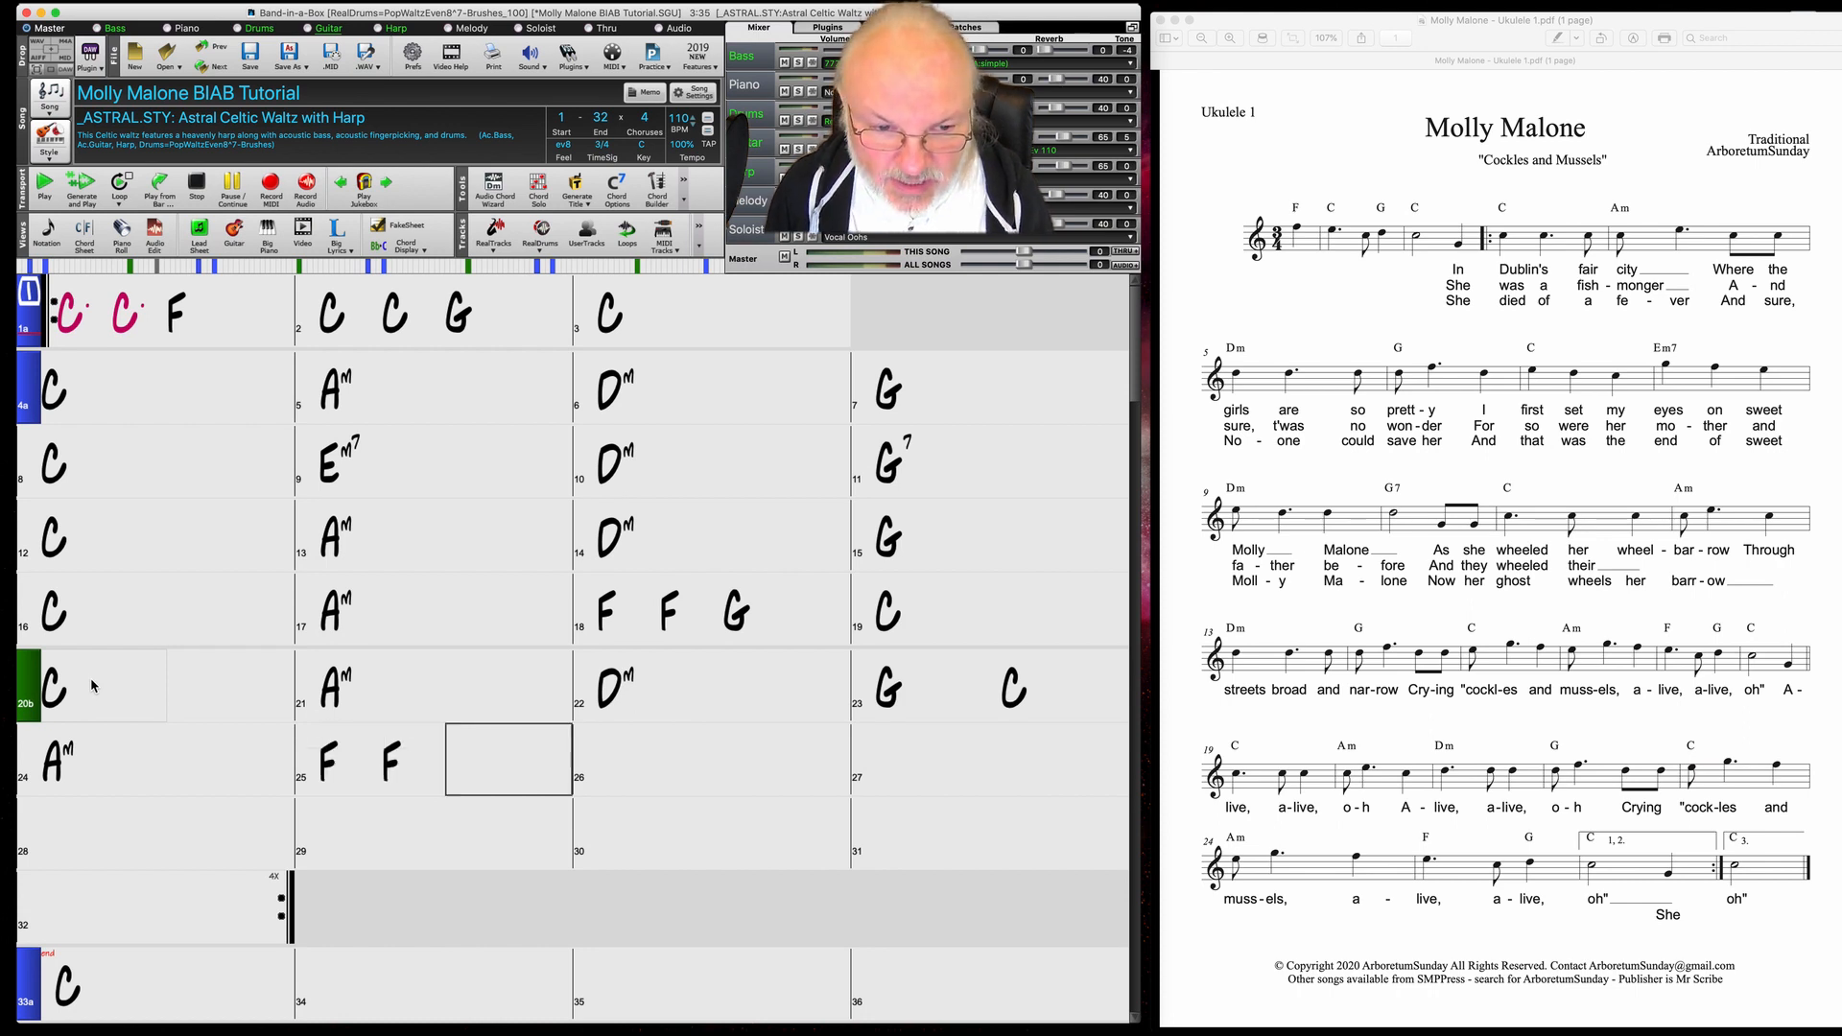
{"action": "type", "text": "g"}
{"action": "key", "text": "Return"}
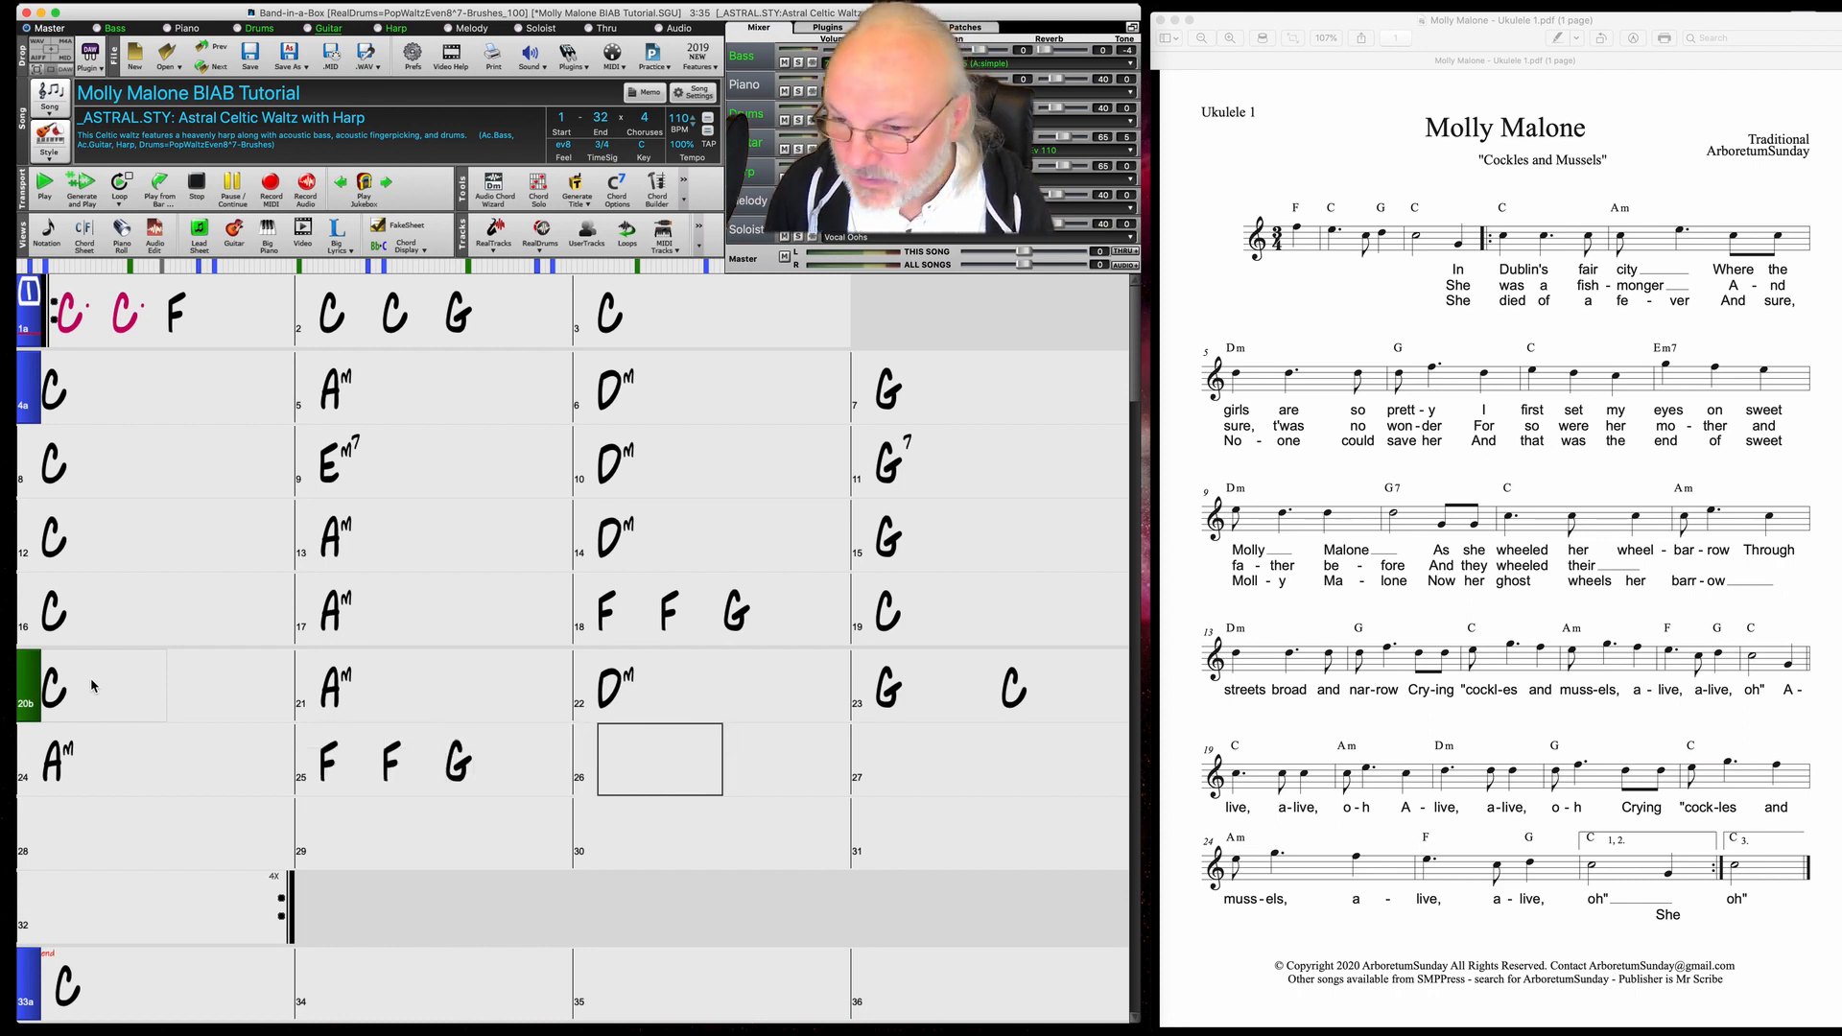
{"action": "type", "text": "c"}
{"action": "key", "text": "Return"}
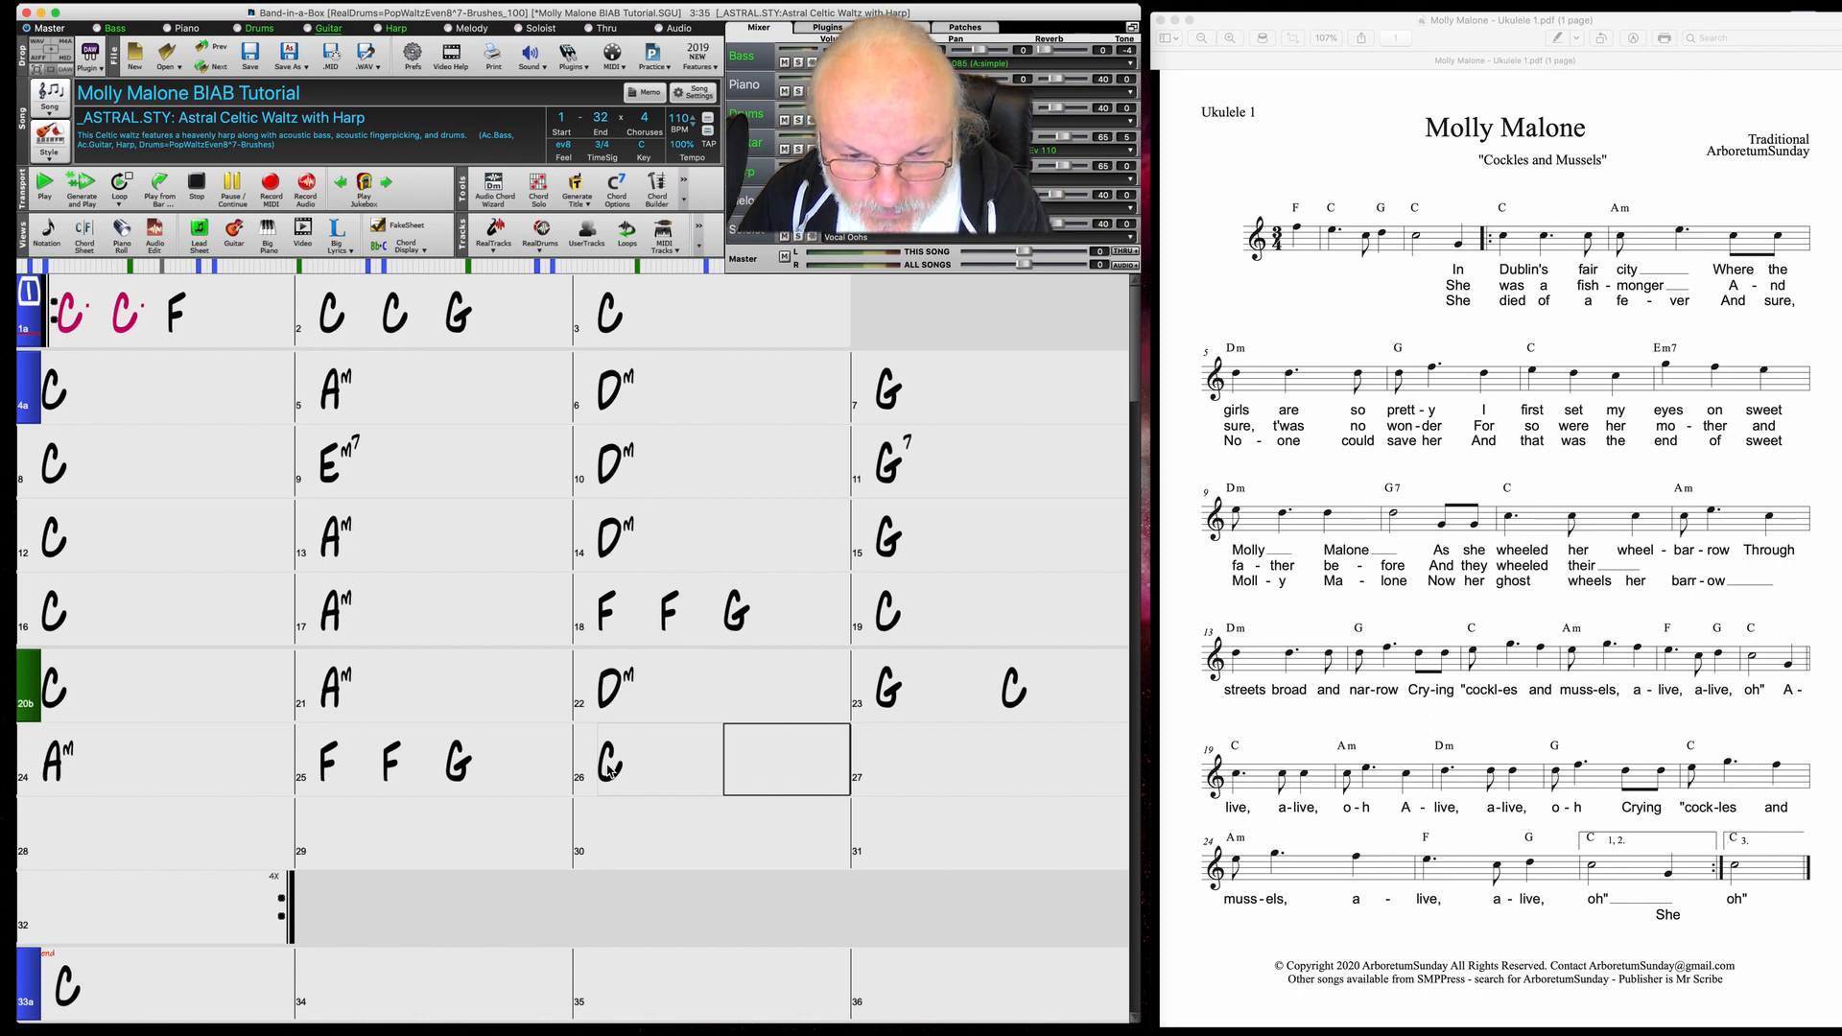
Delete the C chord from the old ending at bar 33 and set the last bar of the chorus to 26
{"action": "left_click", "coordinate": [81, 985]}
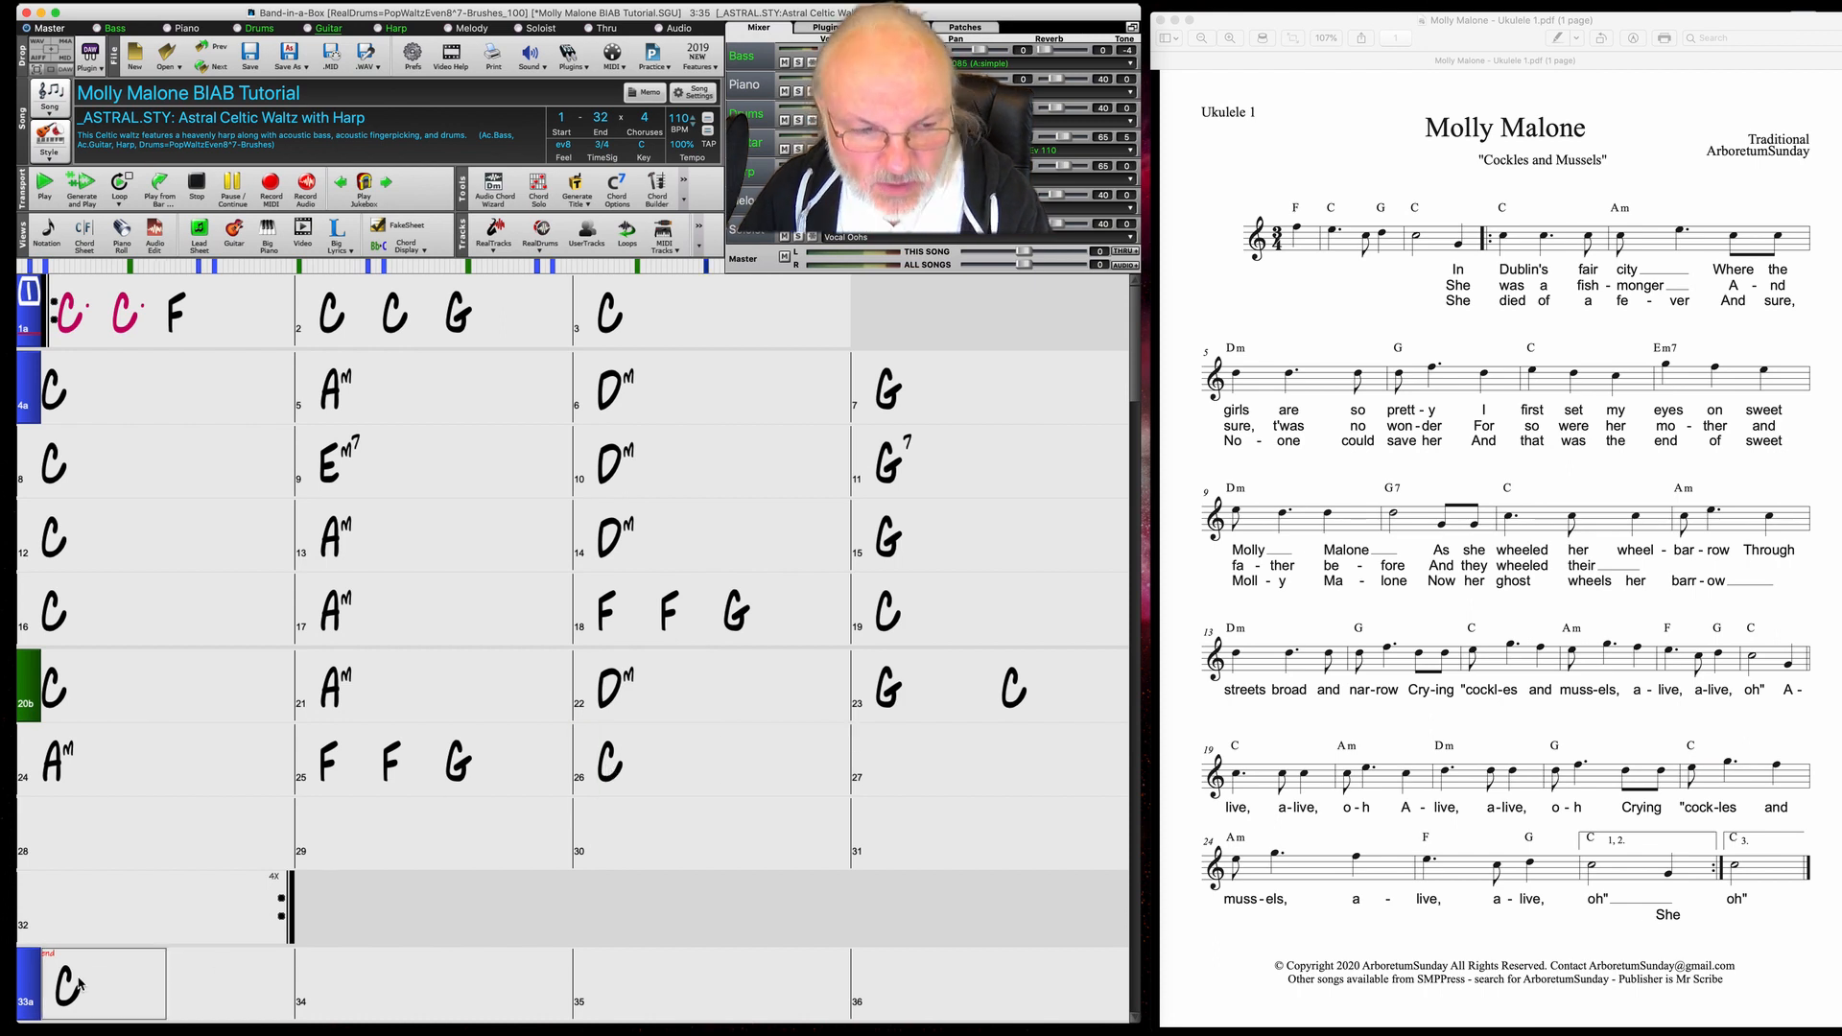
{"action": "key", "text": "Delete"}
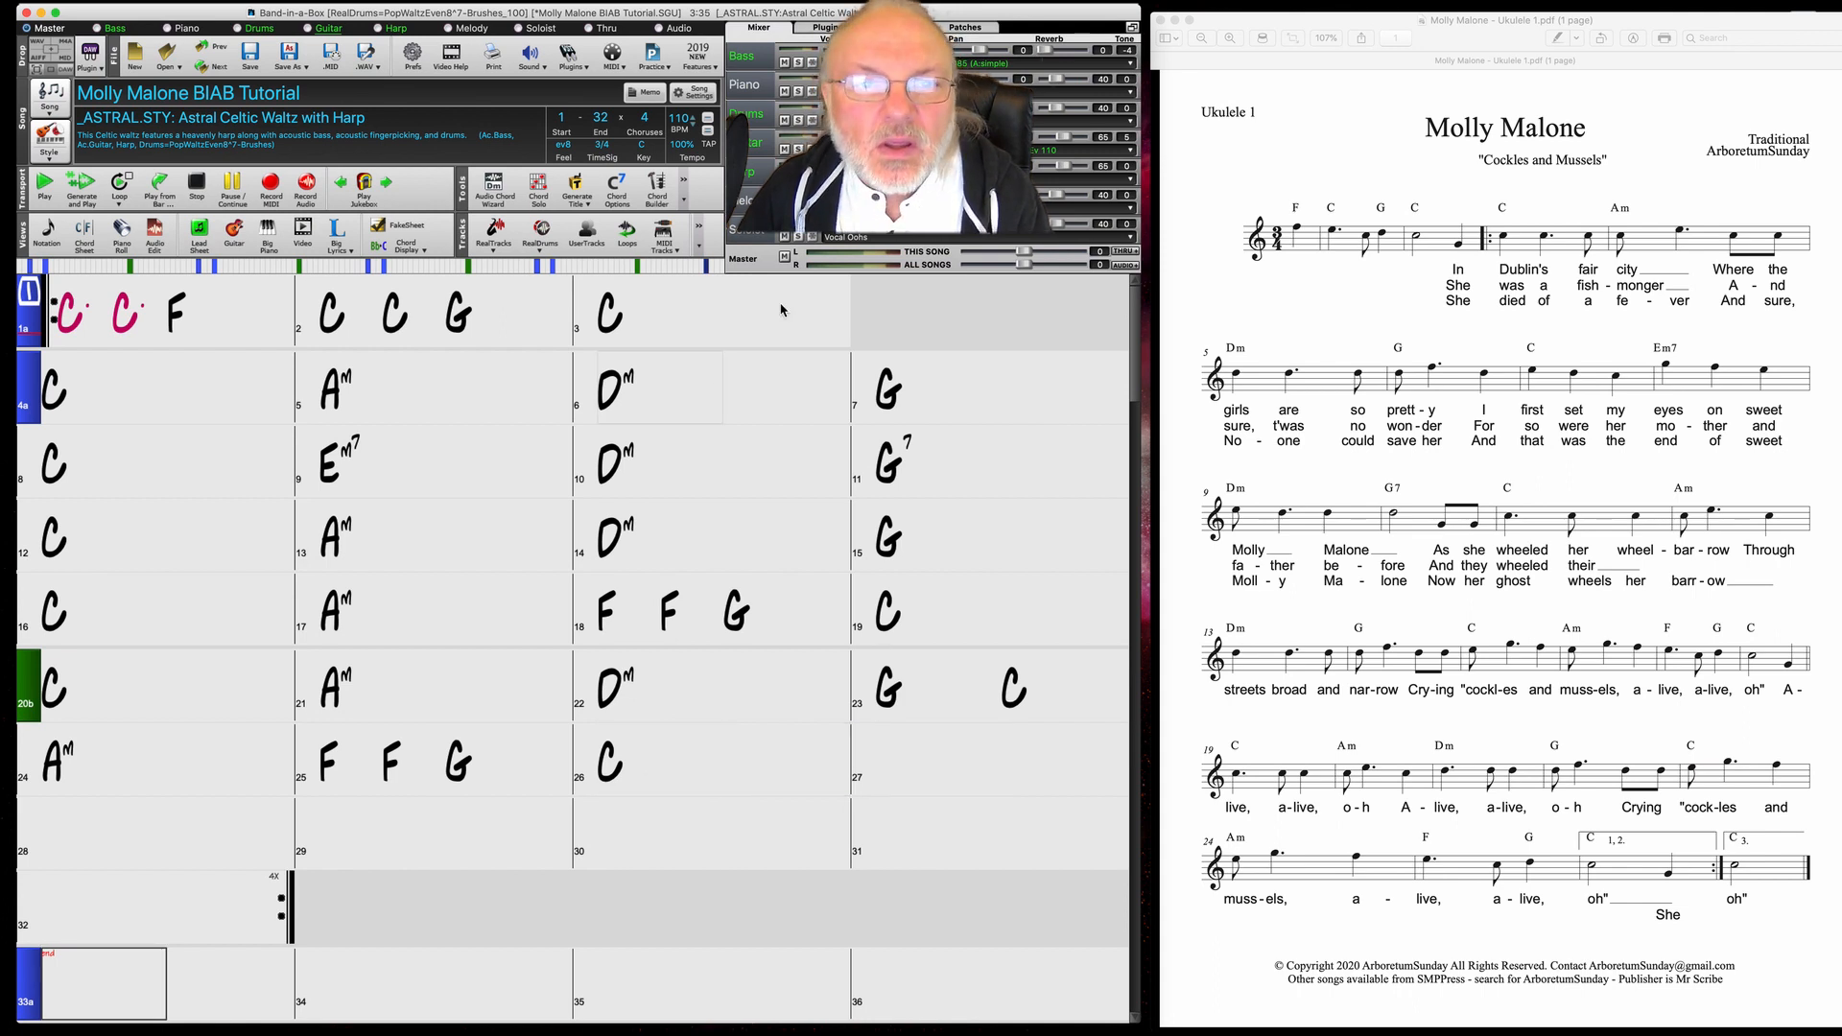
{"action": "left_click", "coordinate": [602, 118]}
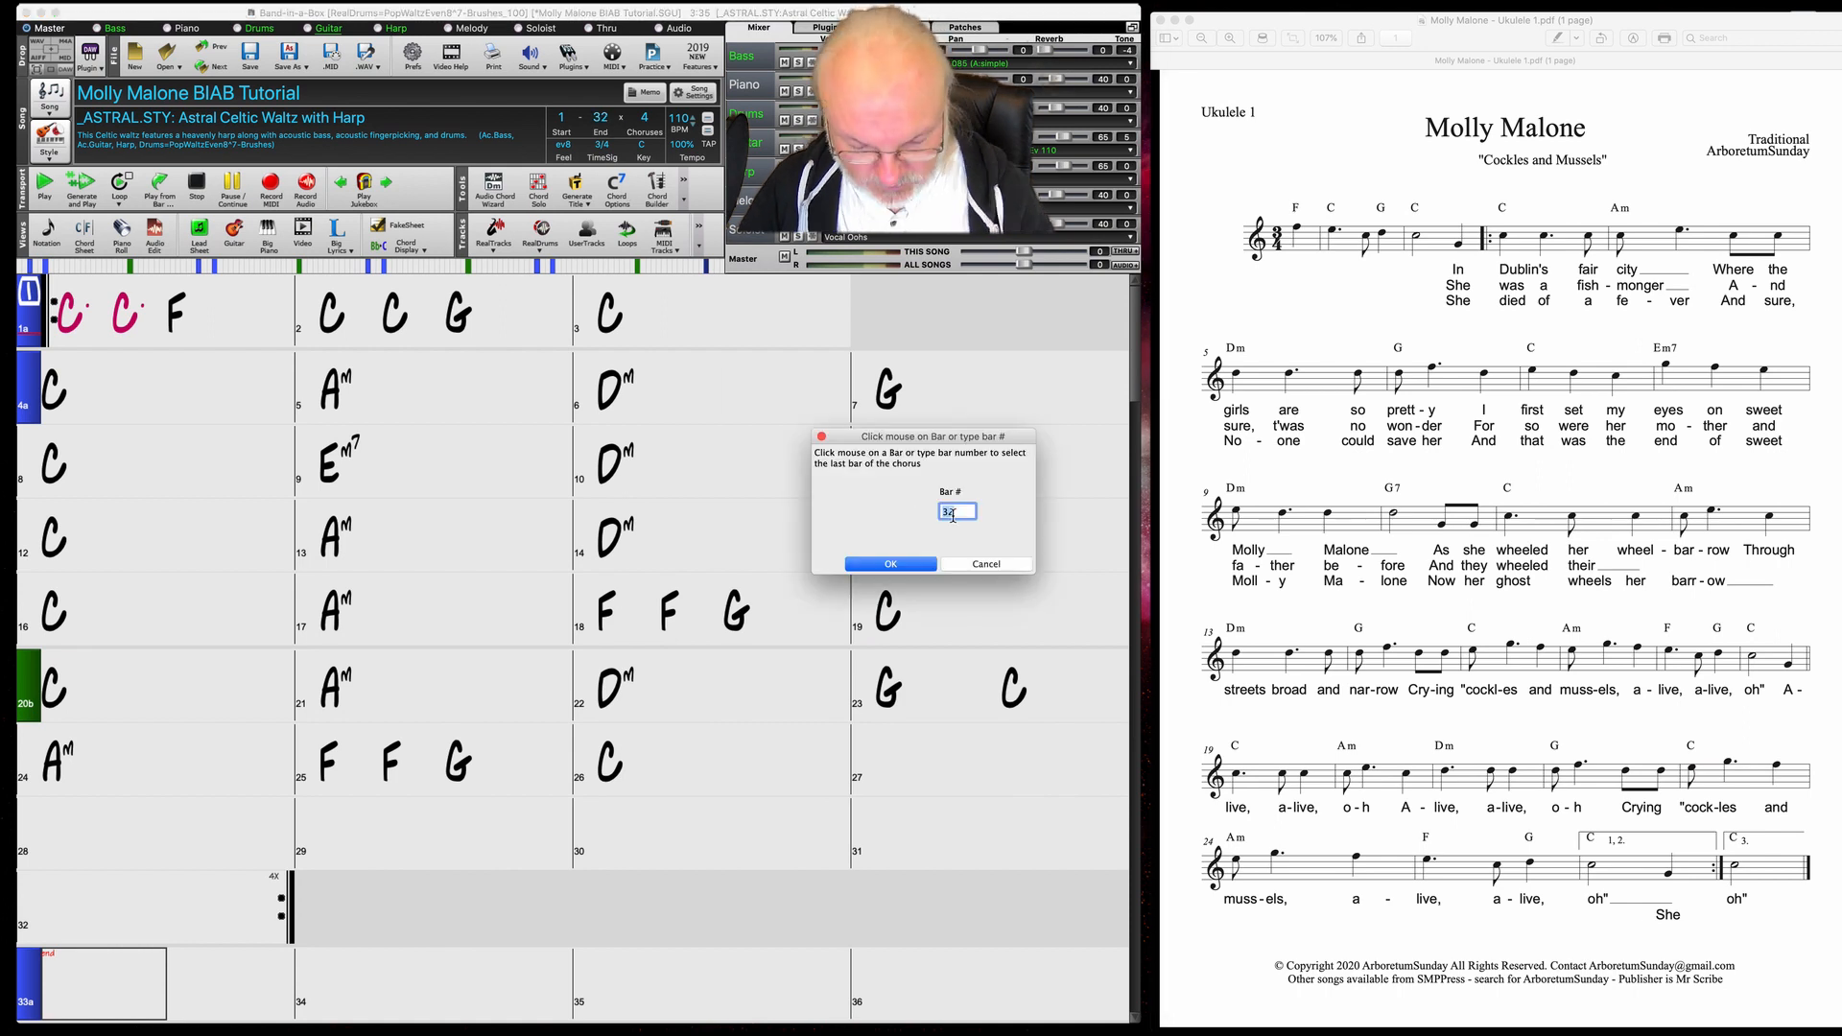
{"action": "type", "text": "2"}
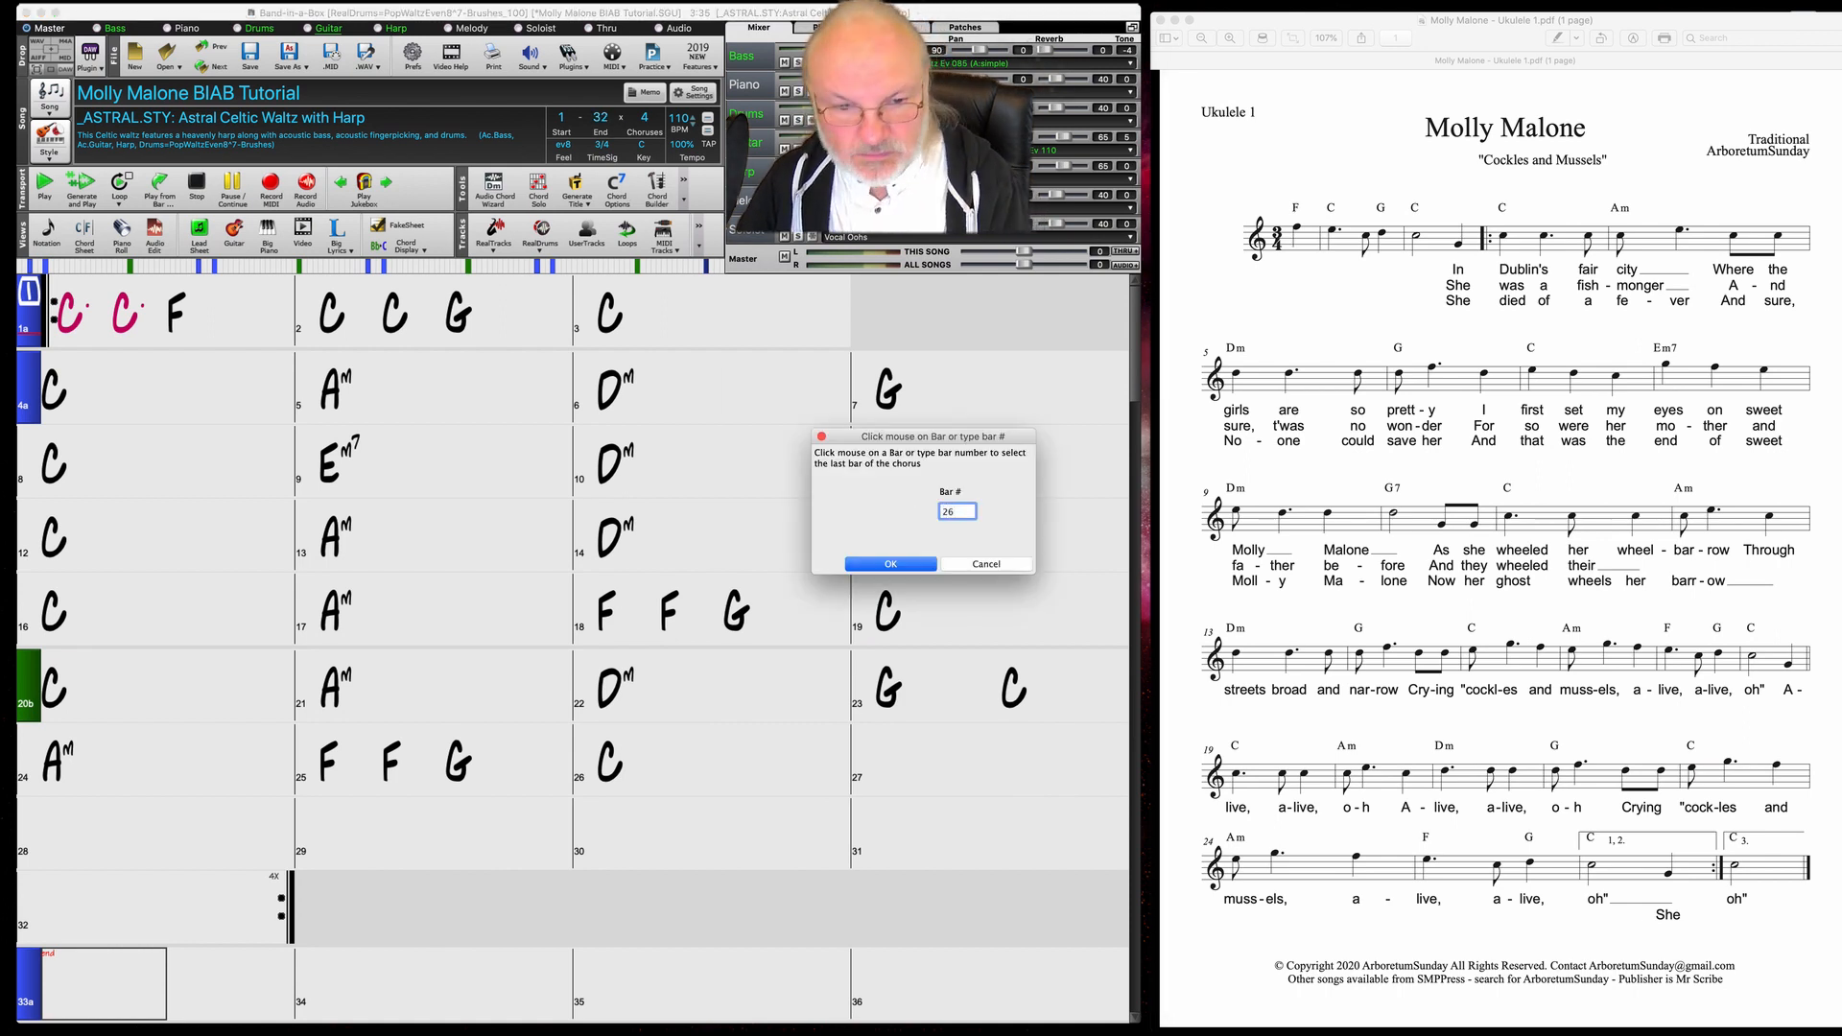
{"action": "key", "text": "Return"}
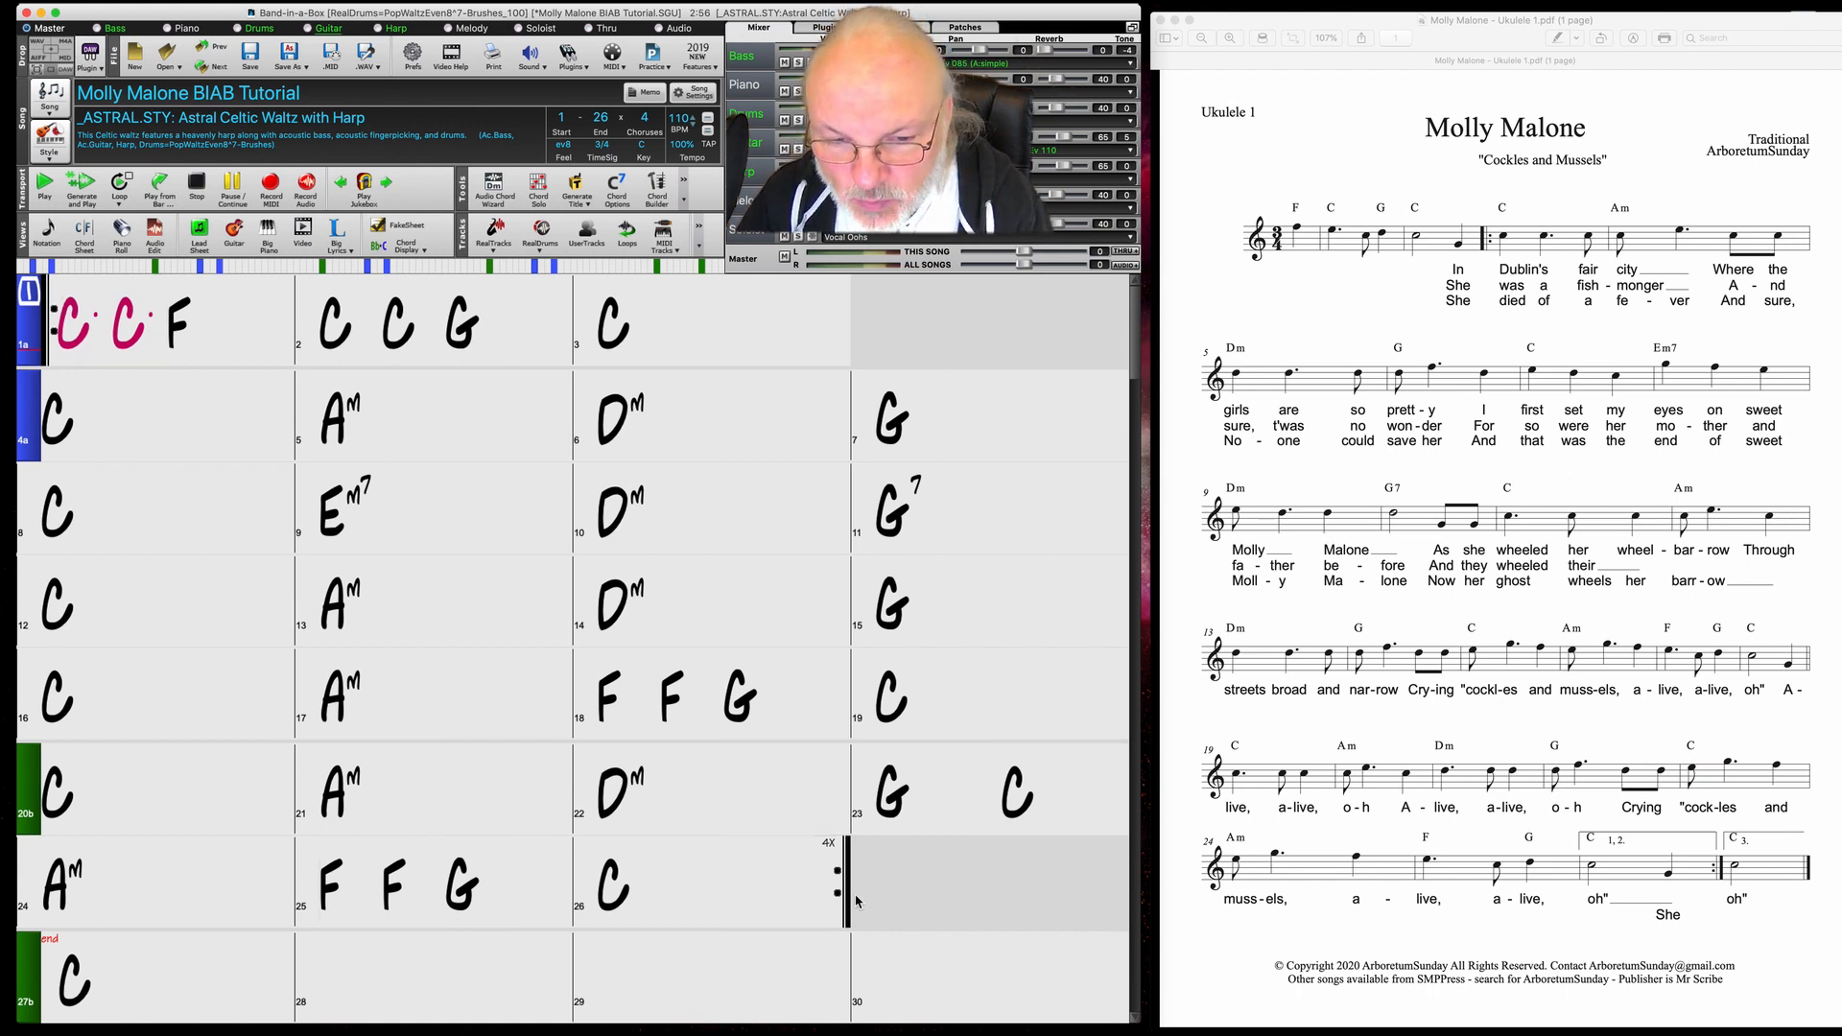
Set the chorus to begin at bar 4 and the number of choruses to 3
{"action": "right_click", "coordinate": [117, 414]}
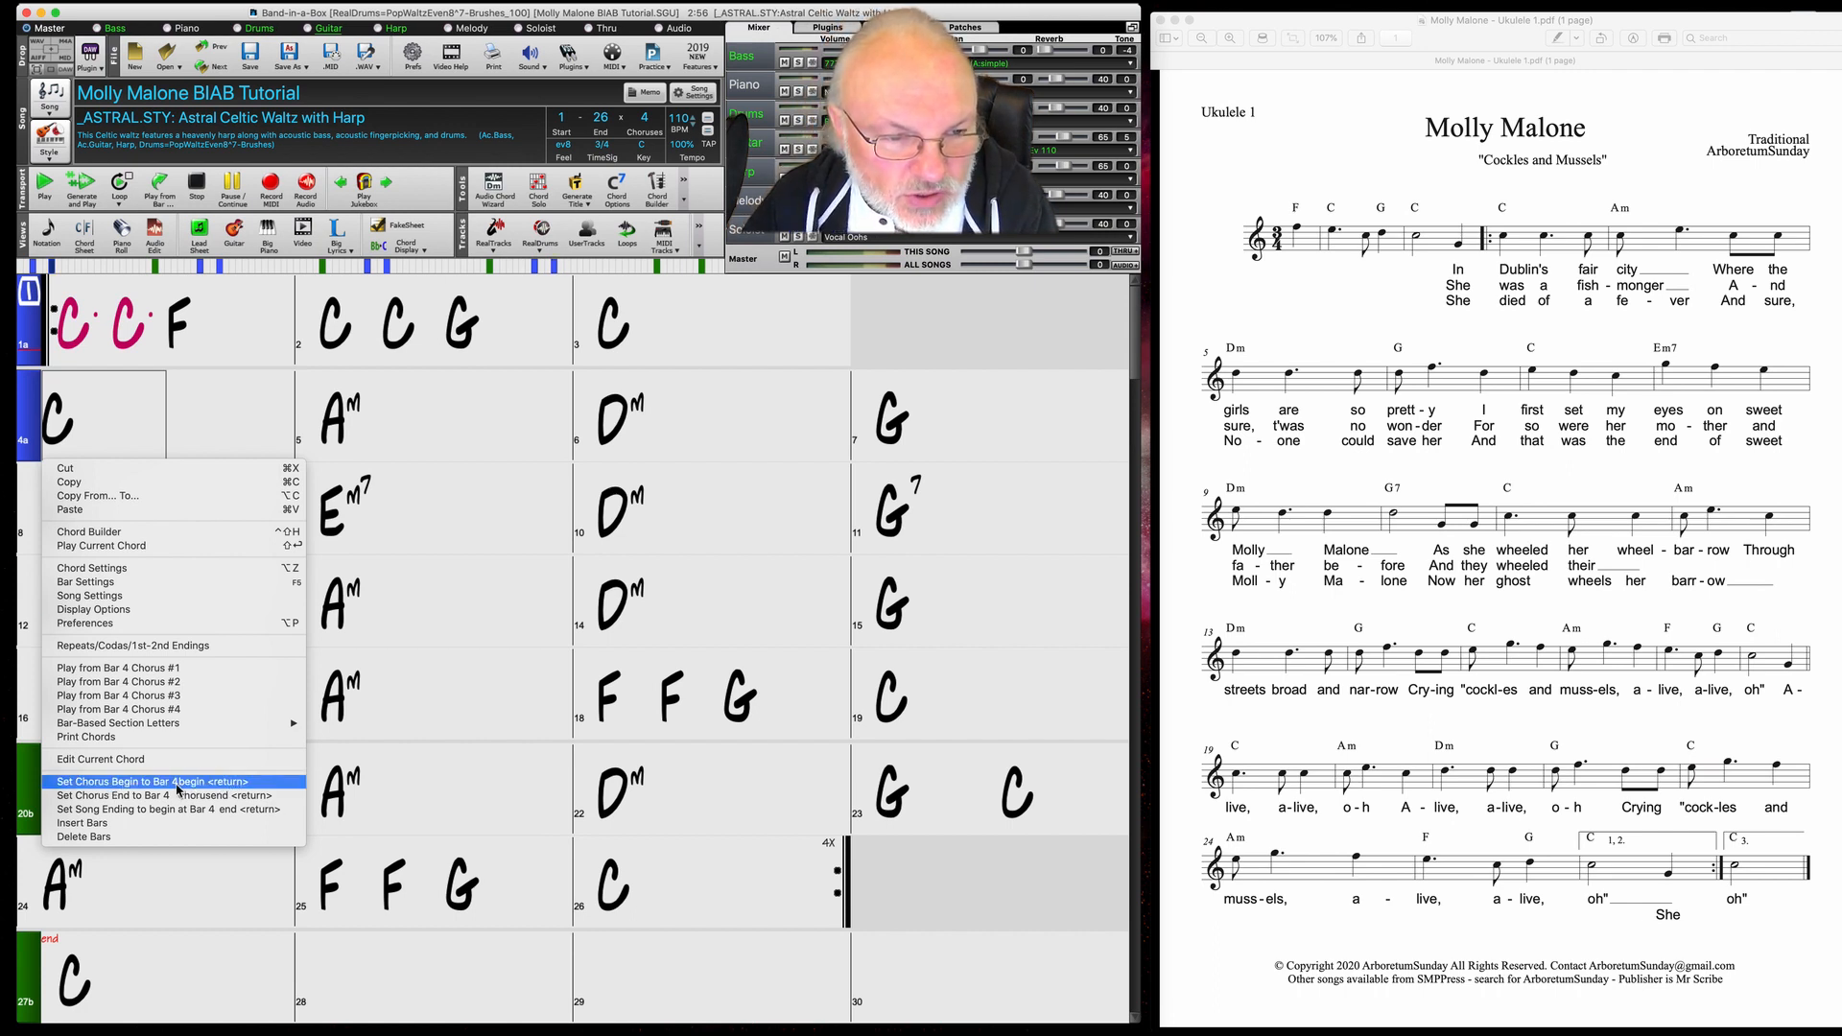
{"action": "left_click", "coordinate": [235, 783]}
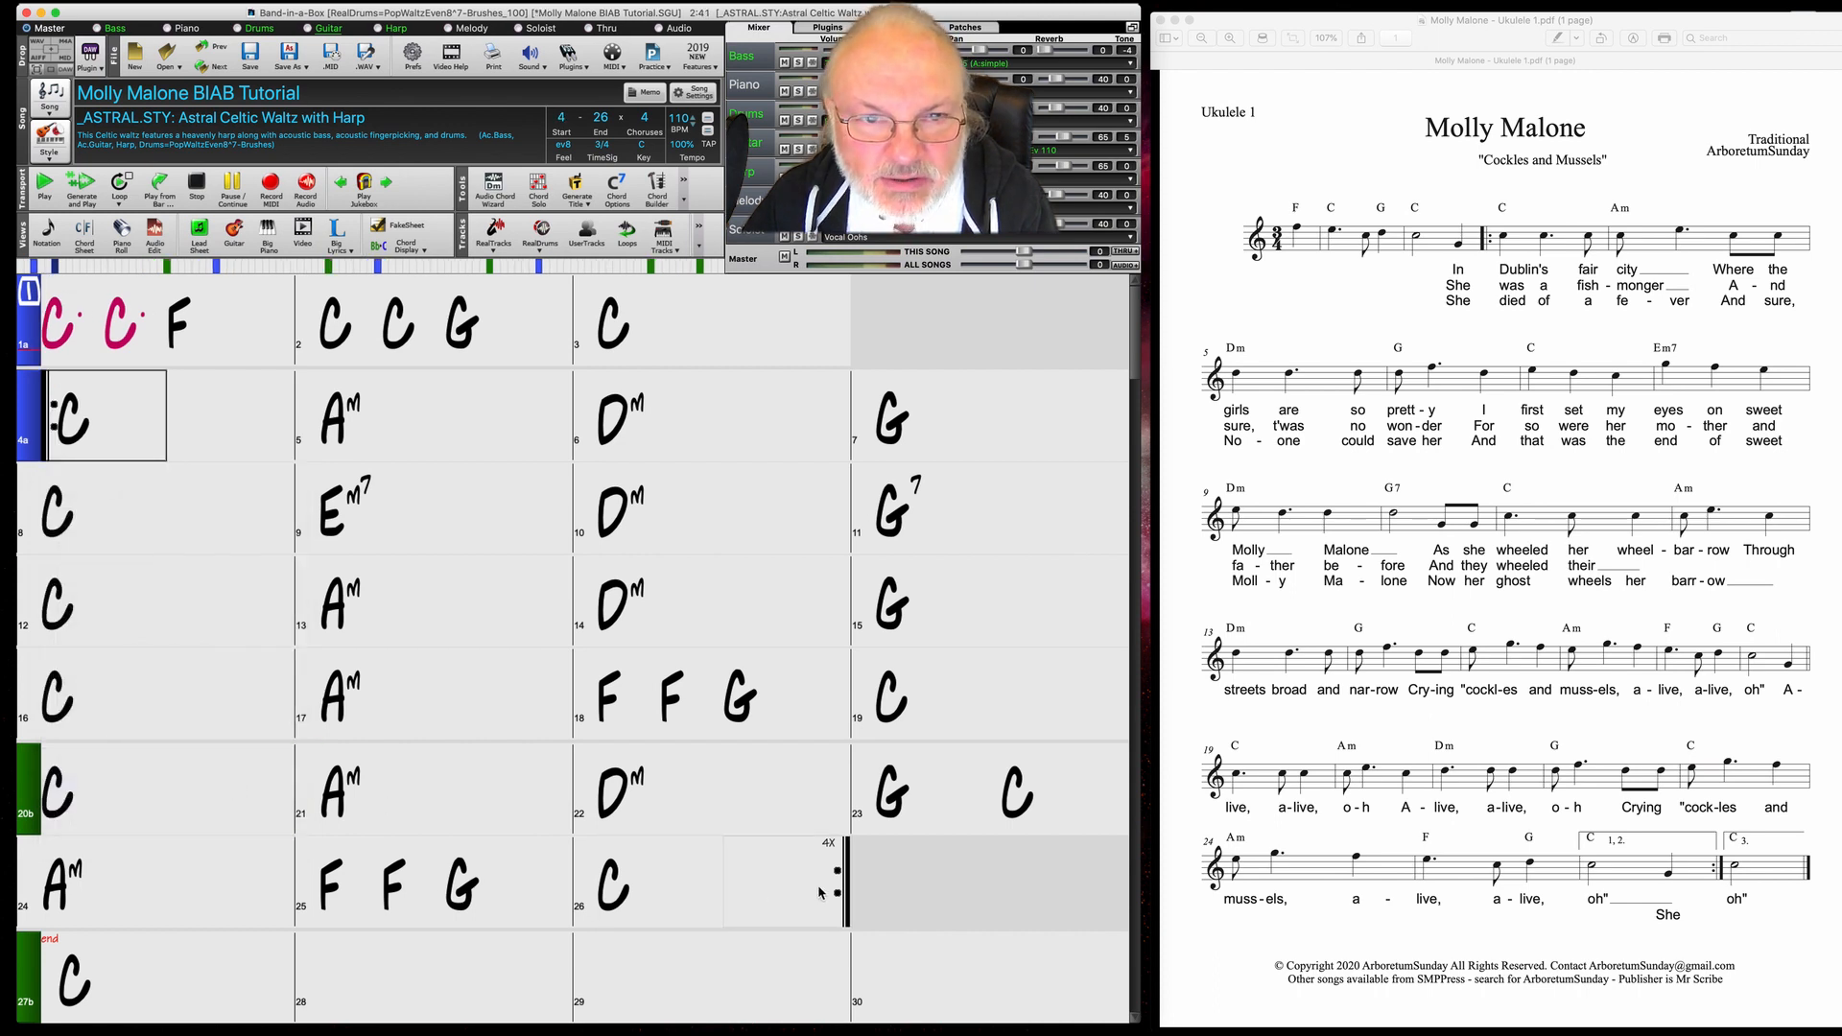
{"action": "left_click", "coordinate": [648, 119]}
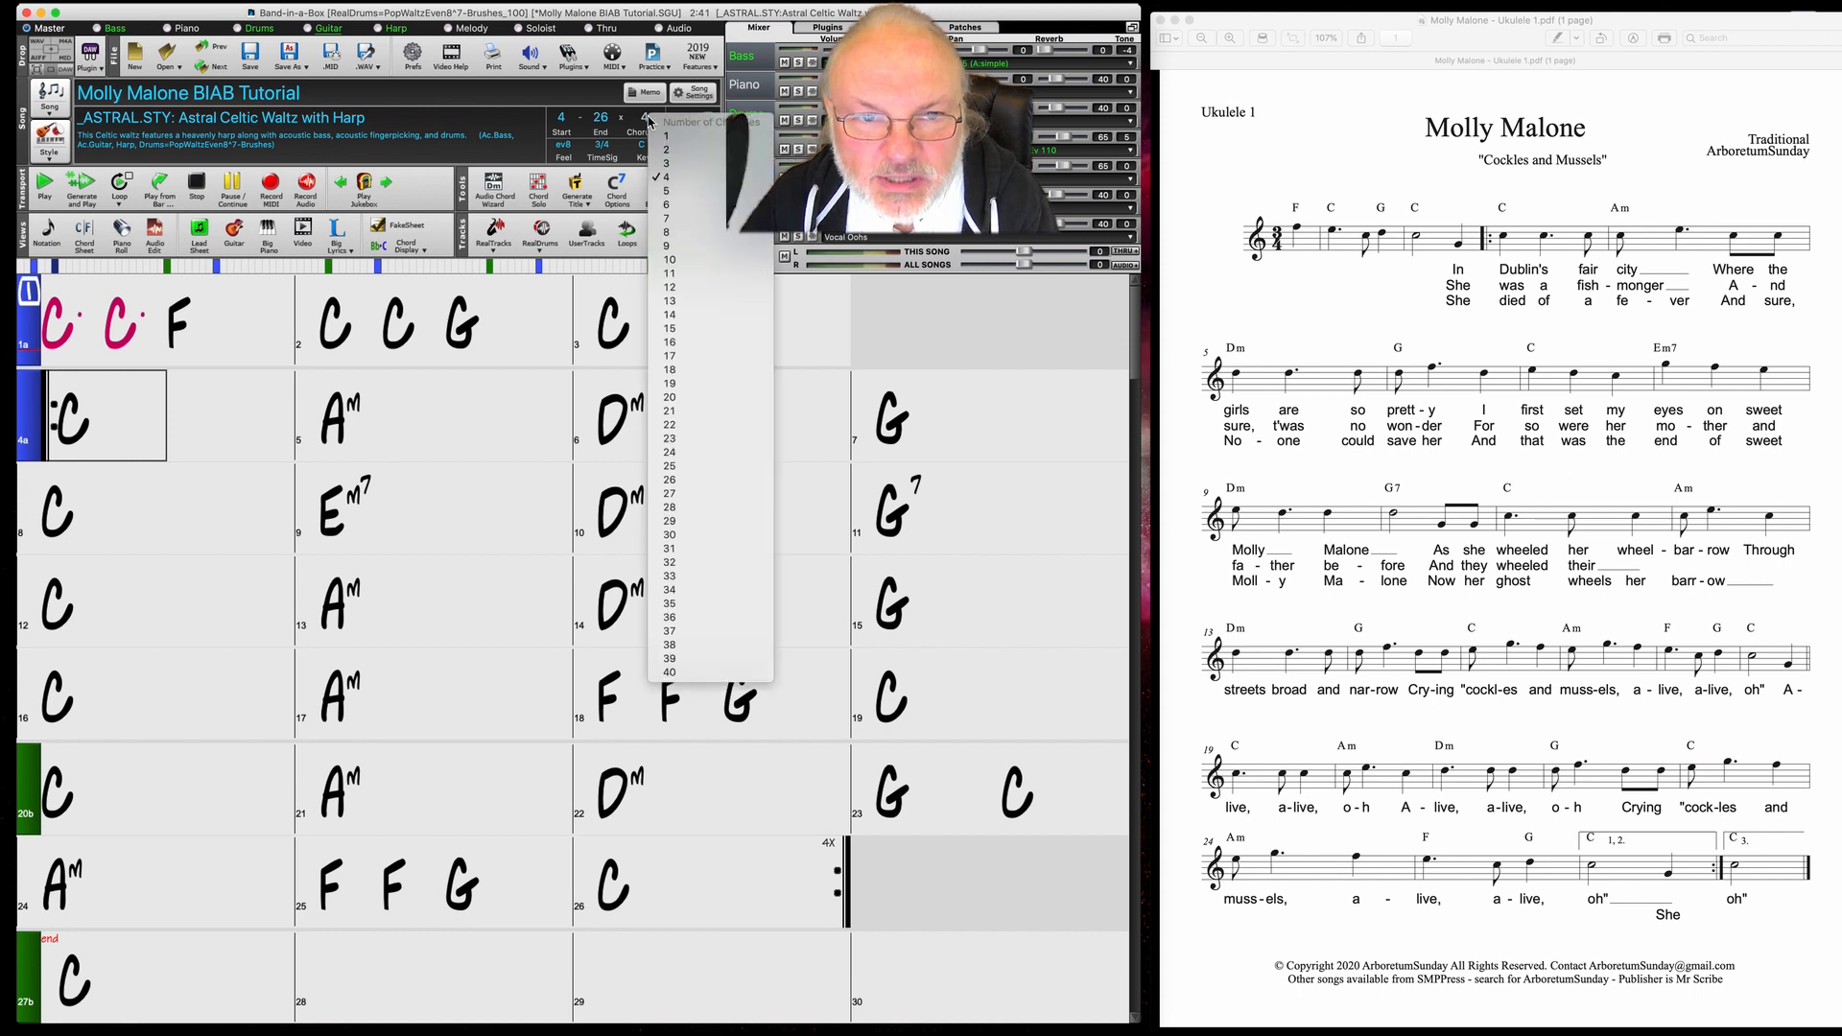
{"action": "left_click", "coordinate": [669, 163]}
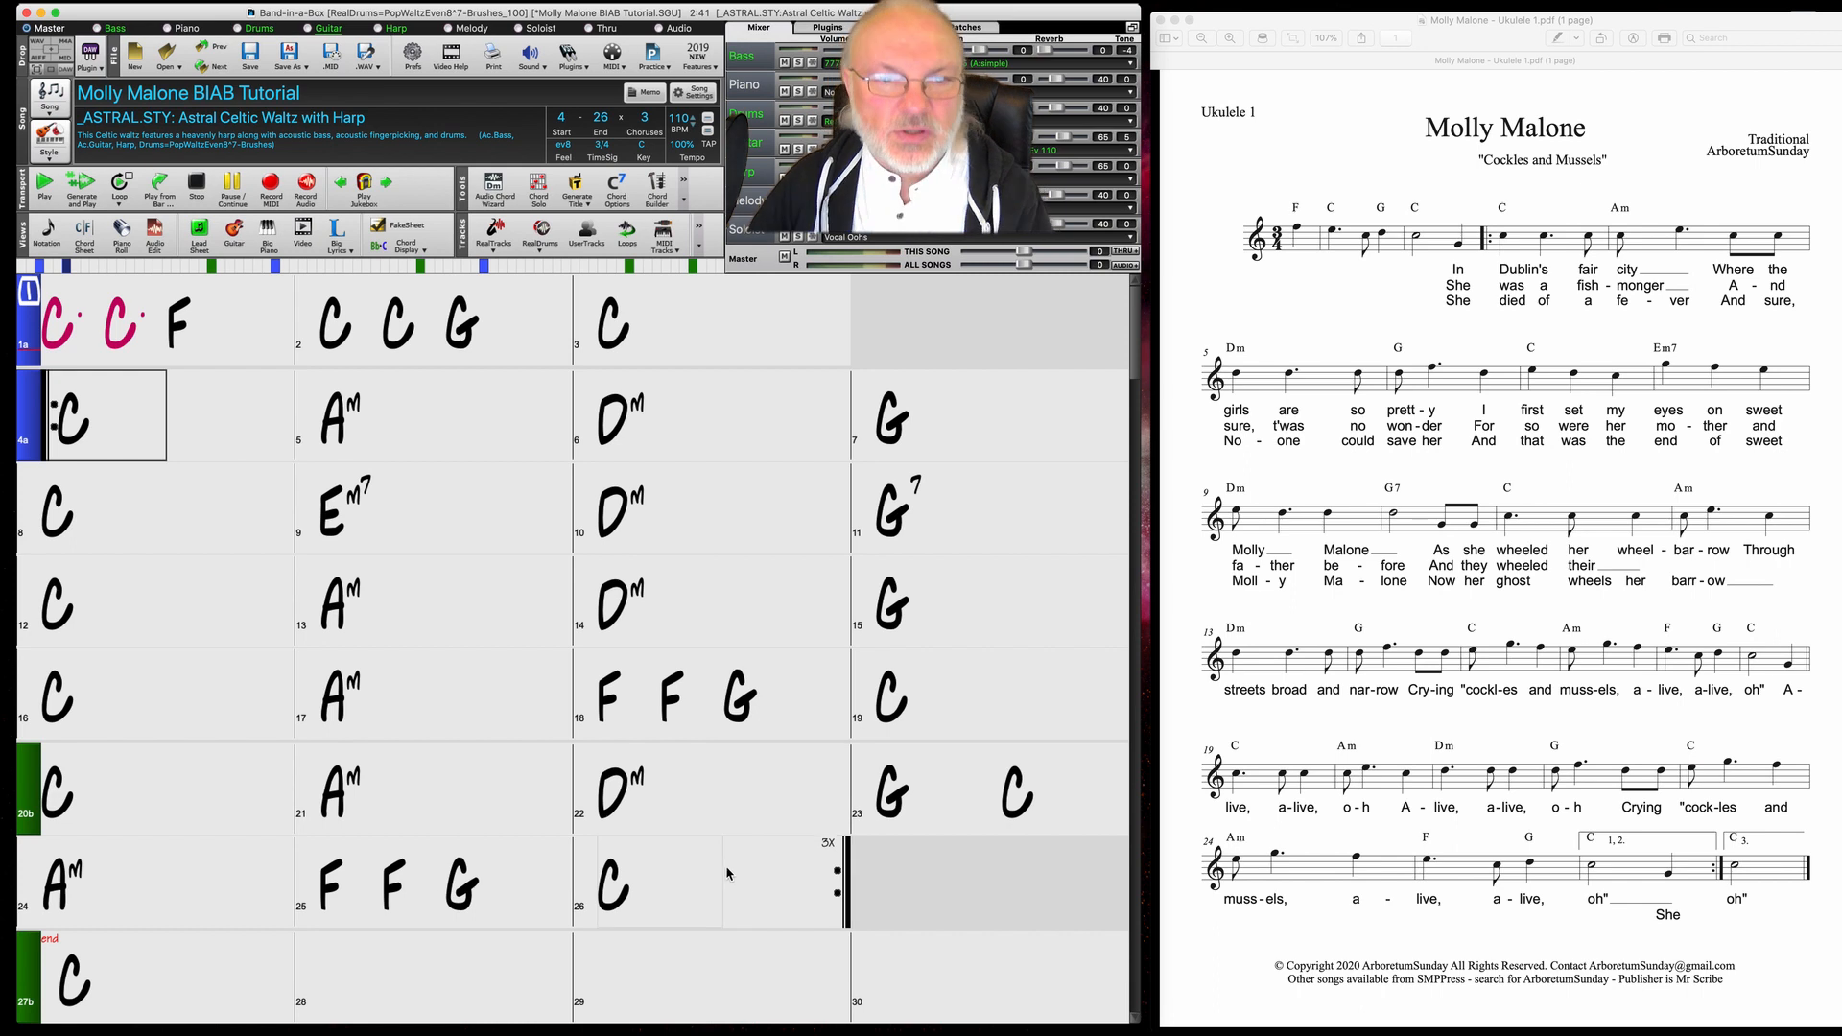
Save the song, and reduce the number of choruses to 2
{"action": "left_click", "coordinate": [251, 56]}
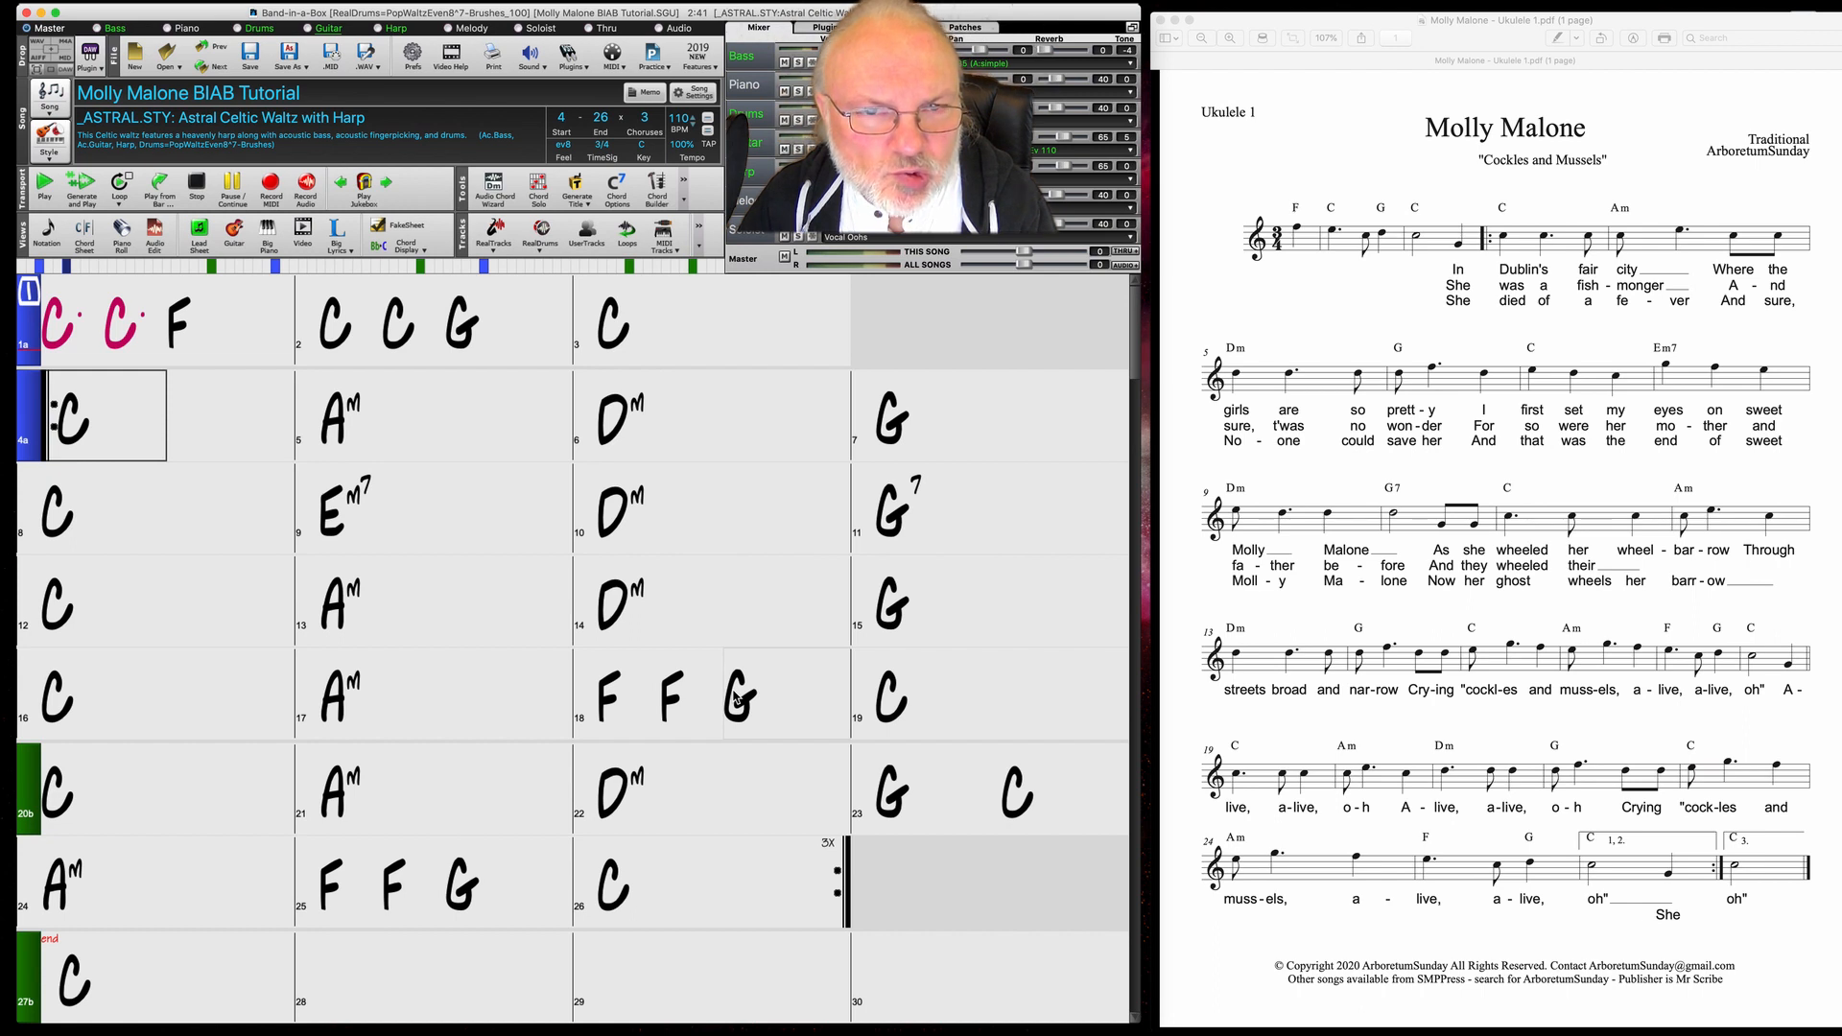
{"action": "left_click", "coordinate": [649, 125]}
{"action": "left_click", "coordinate": [683, 163]}
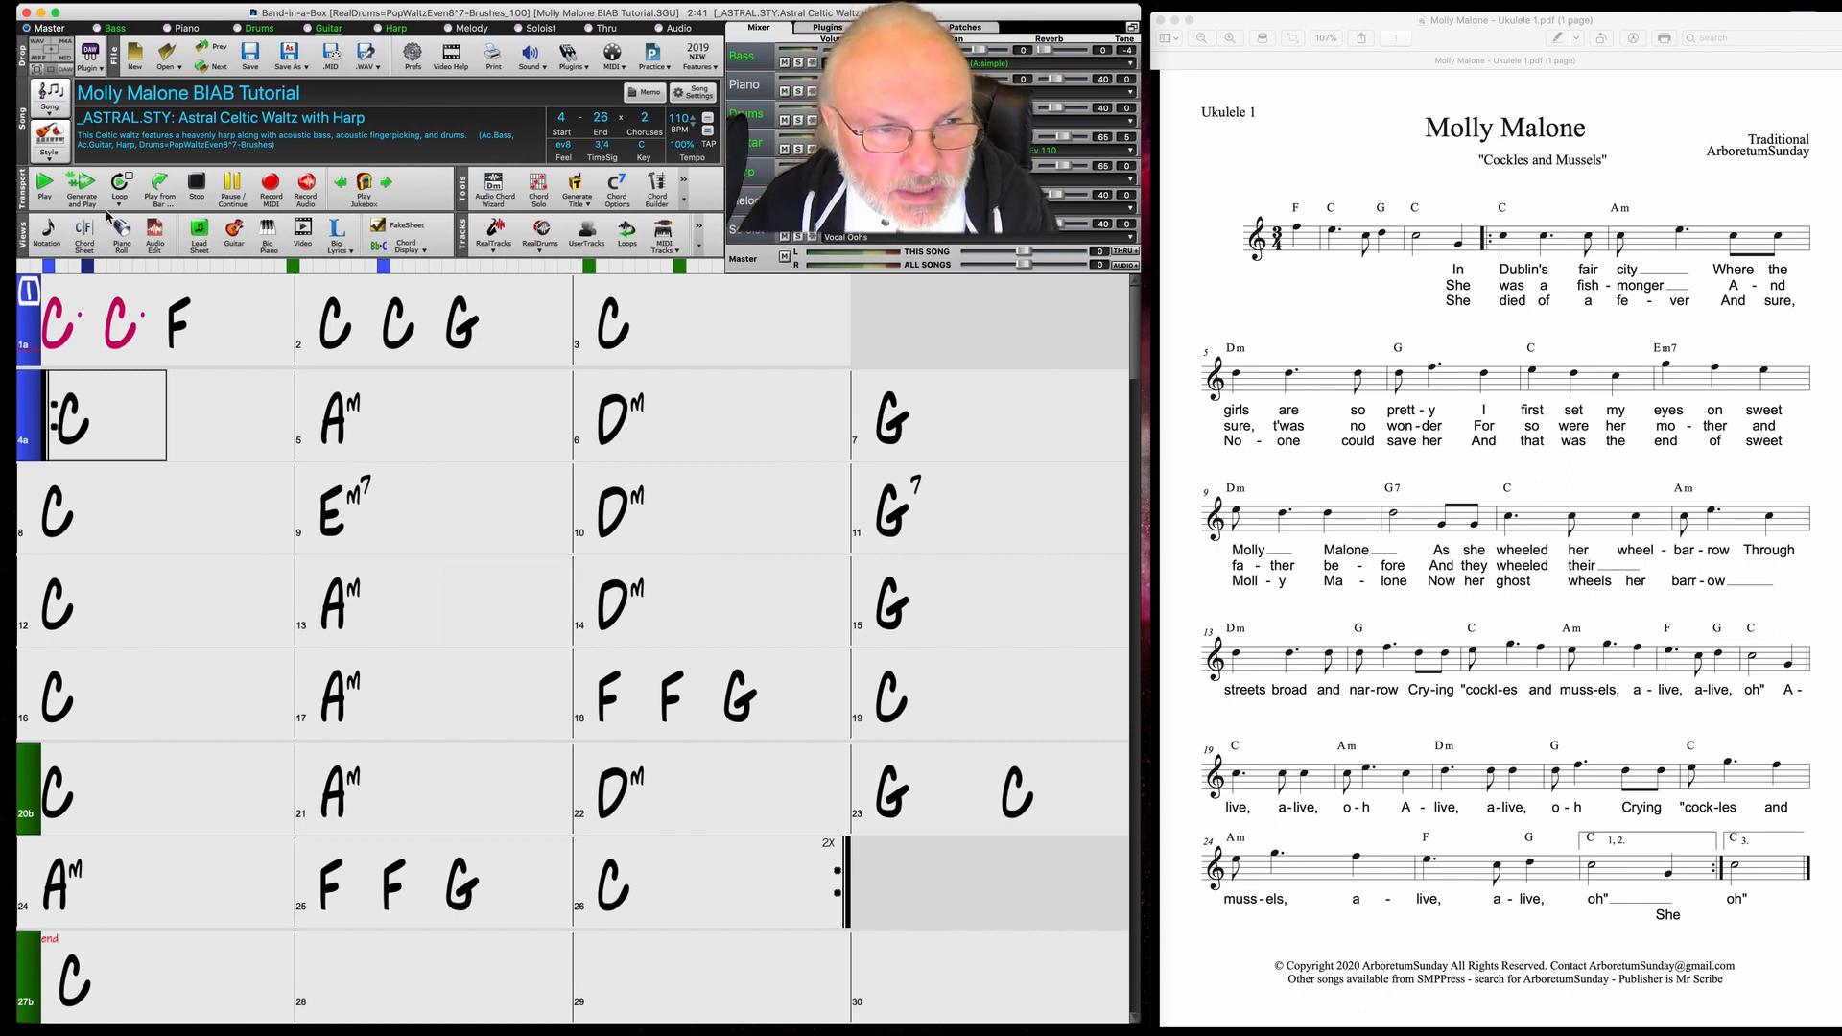
Set the looping option to never loop the entire song, and generate and play the arrangement
{"action": "left_click", "coordinate": [126, 181]}
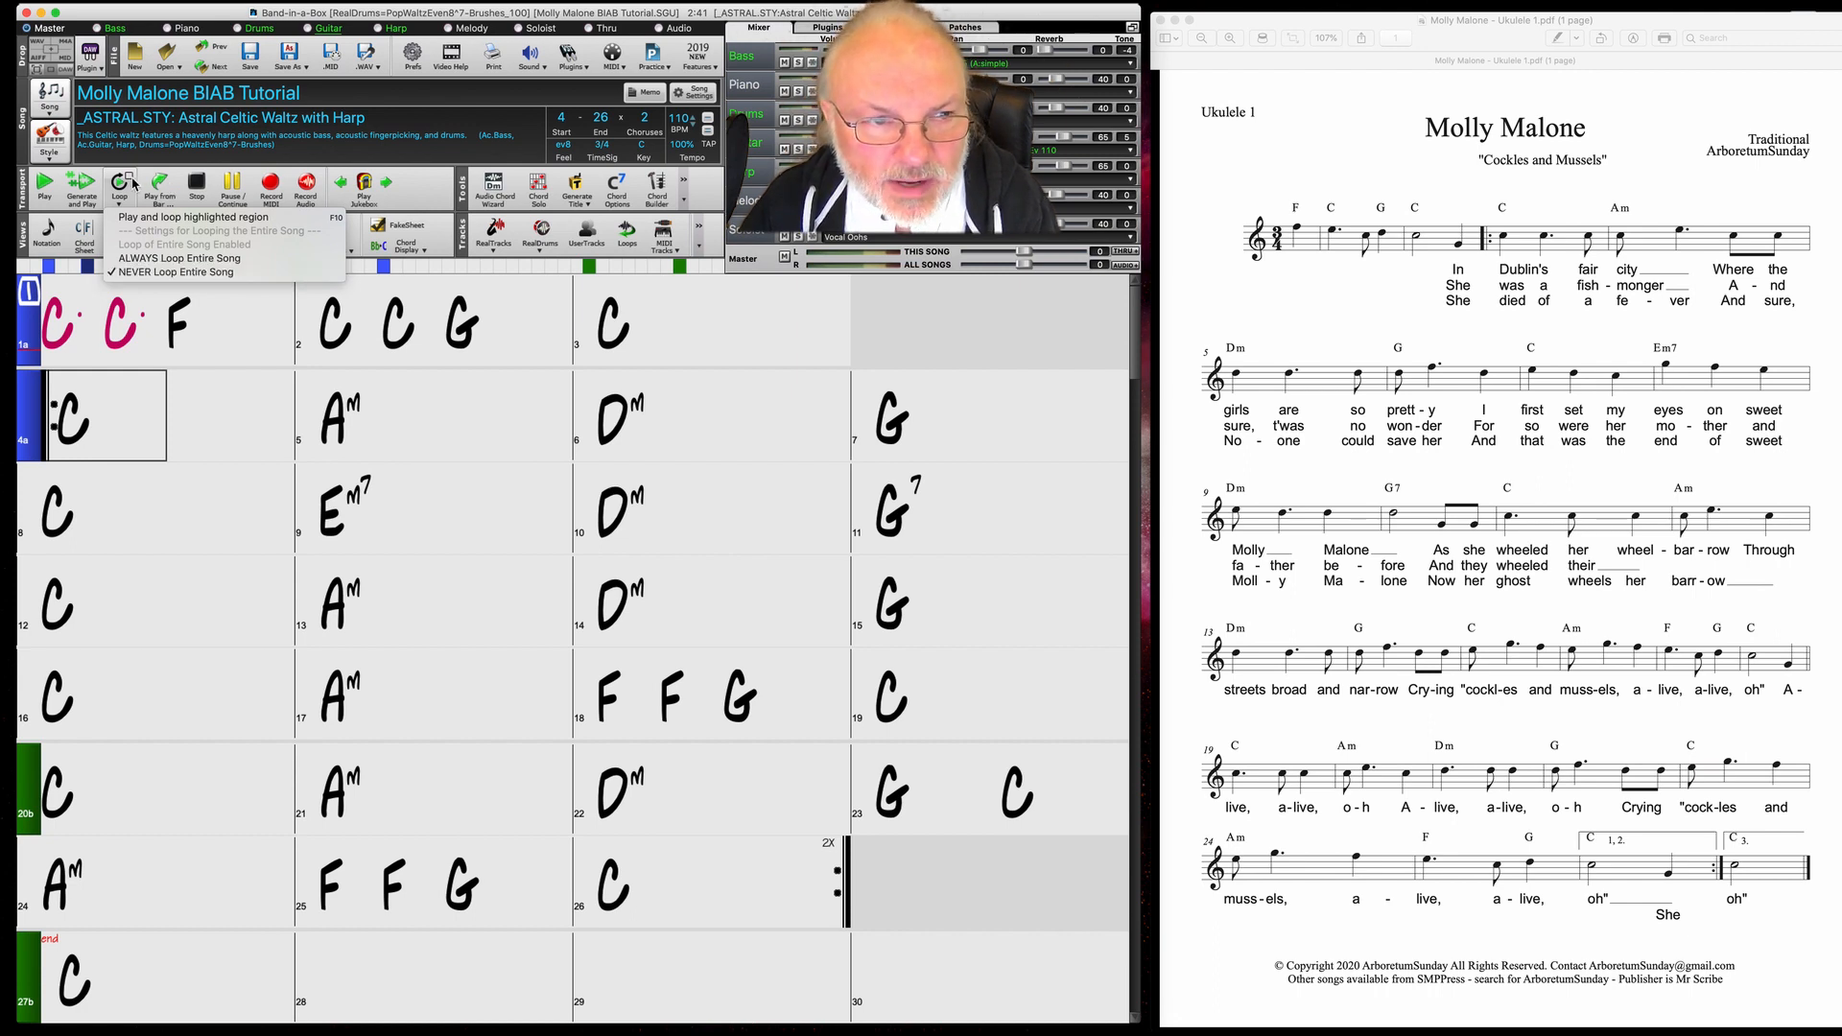
{"action": "left_click", "coordinate": [175, 273]}
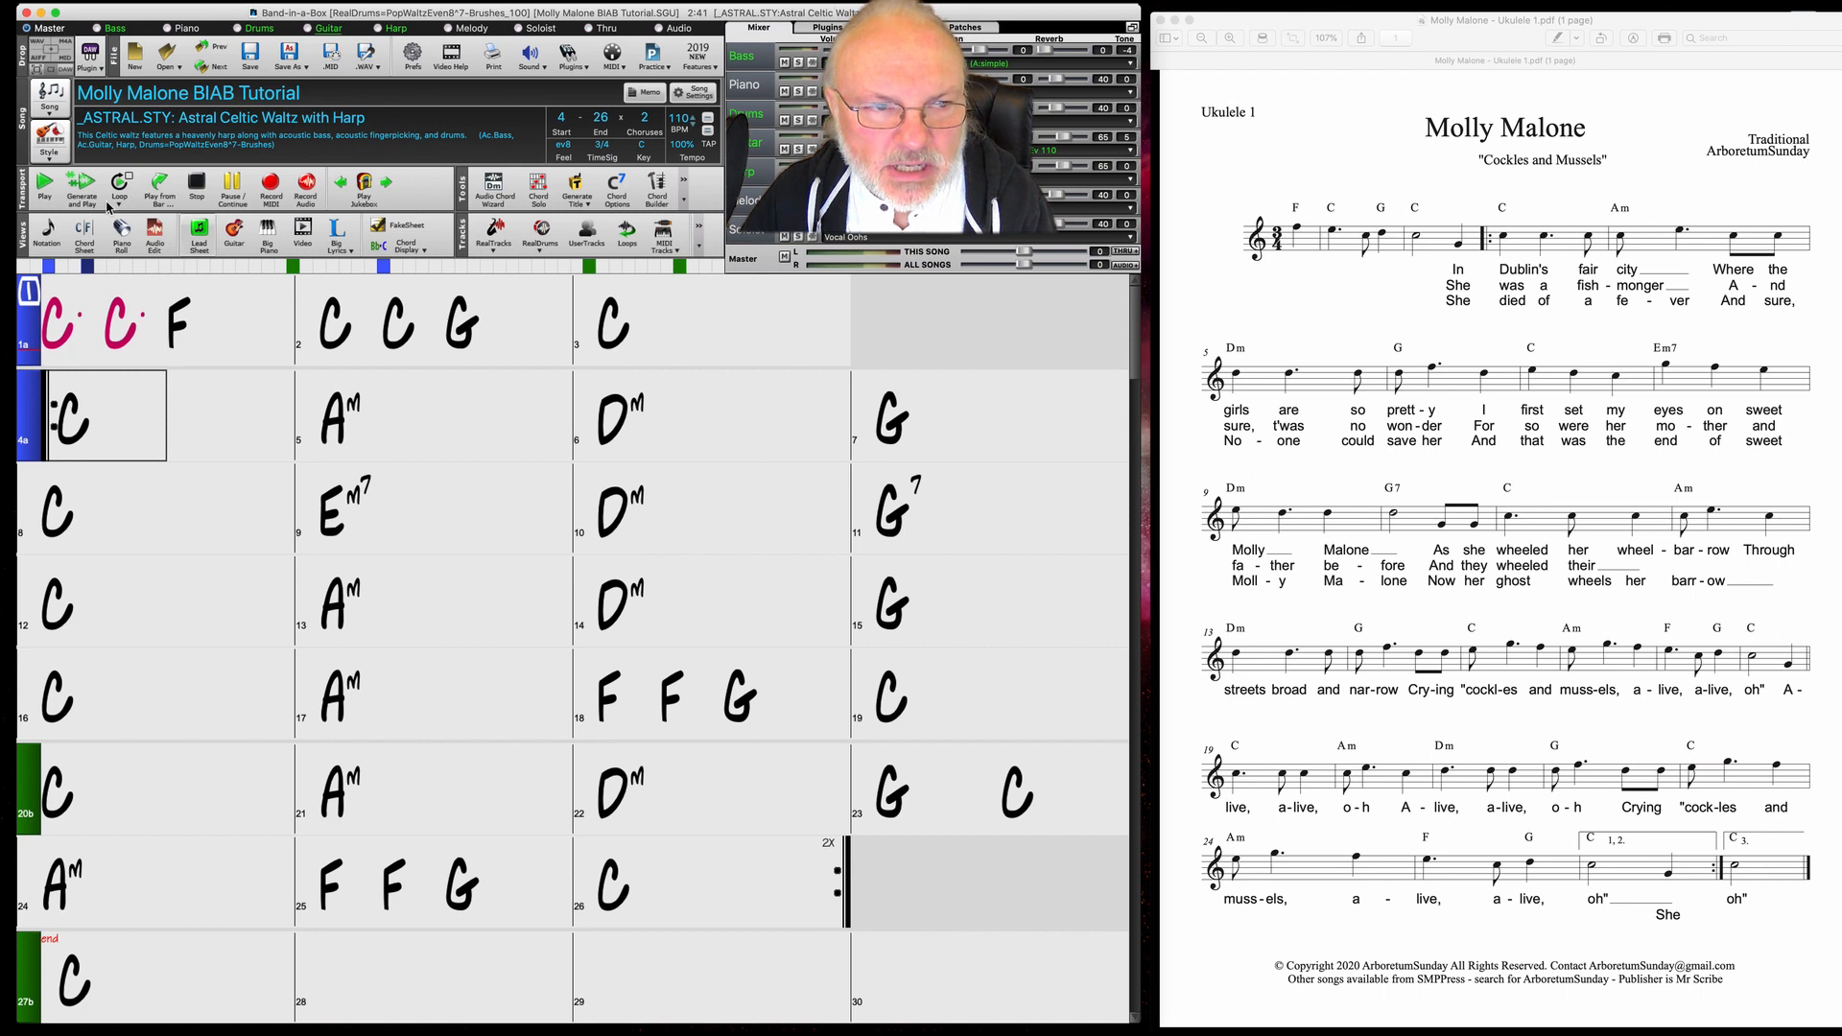
{"action": "left_click", "coordinate": [85, 184]}
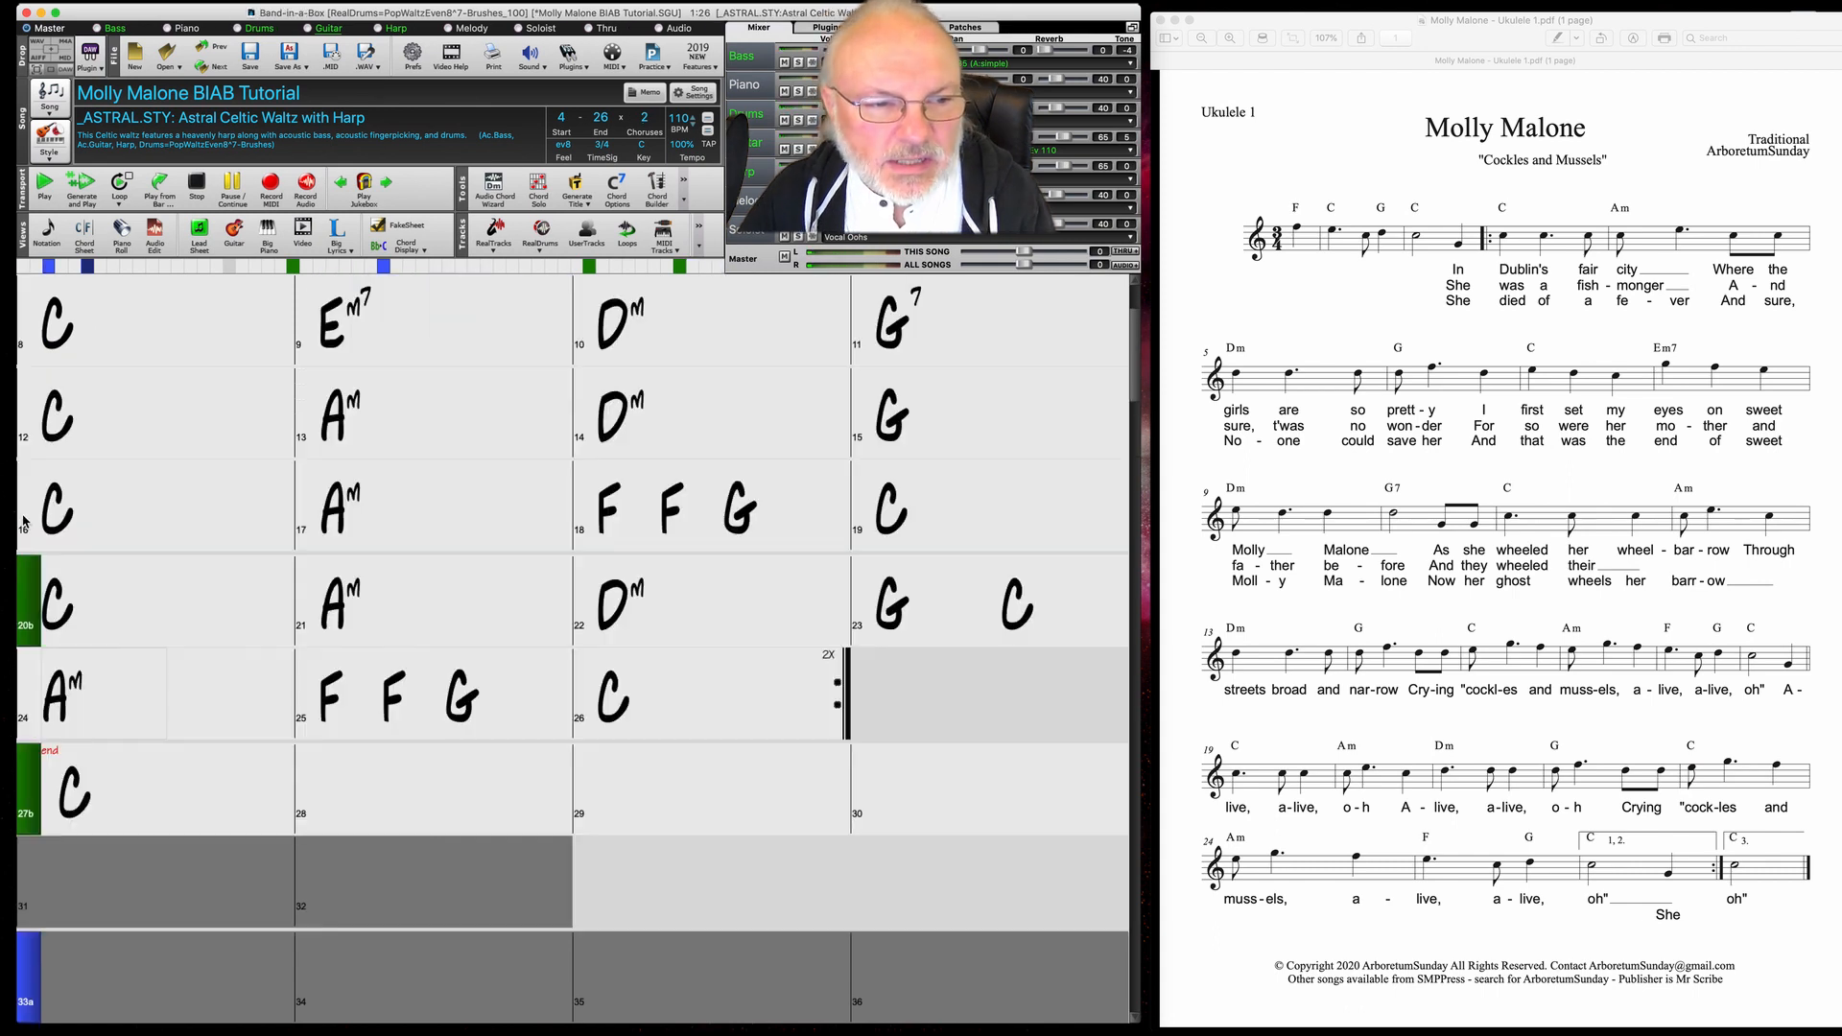
Remove the leftover part marker from bar 33
{"action": "right_click", "coordinate": [32, 977]}
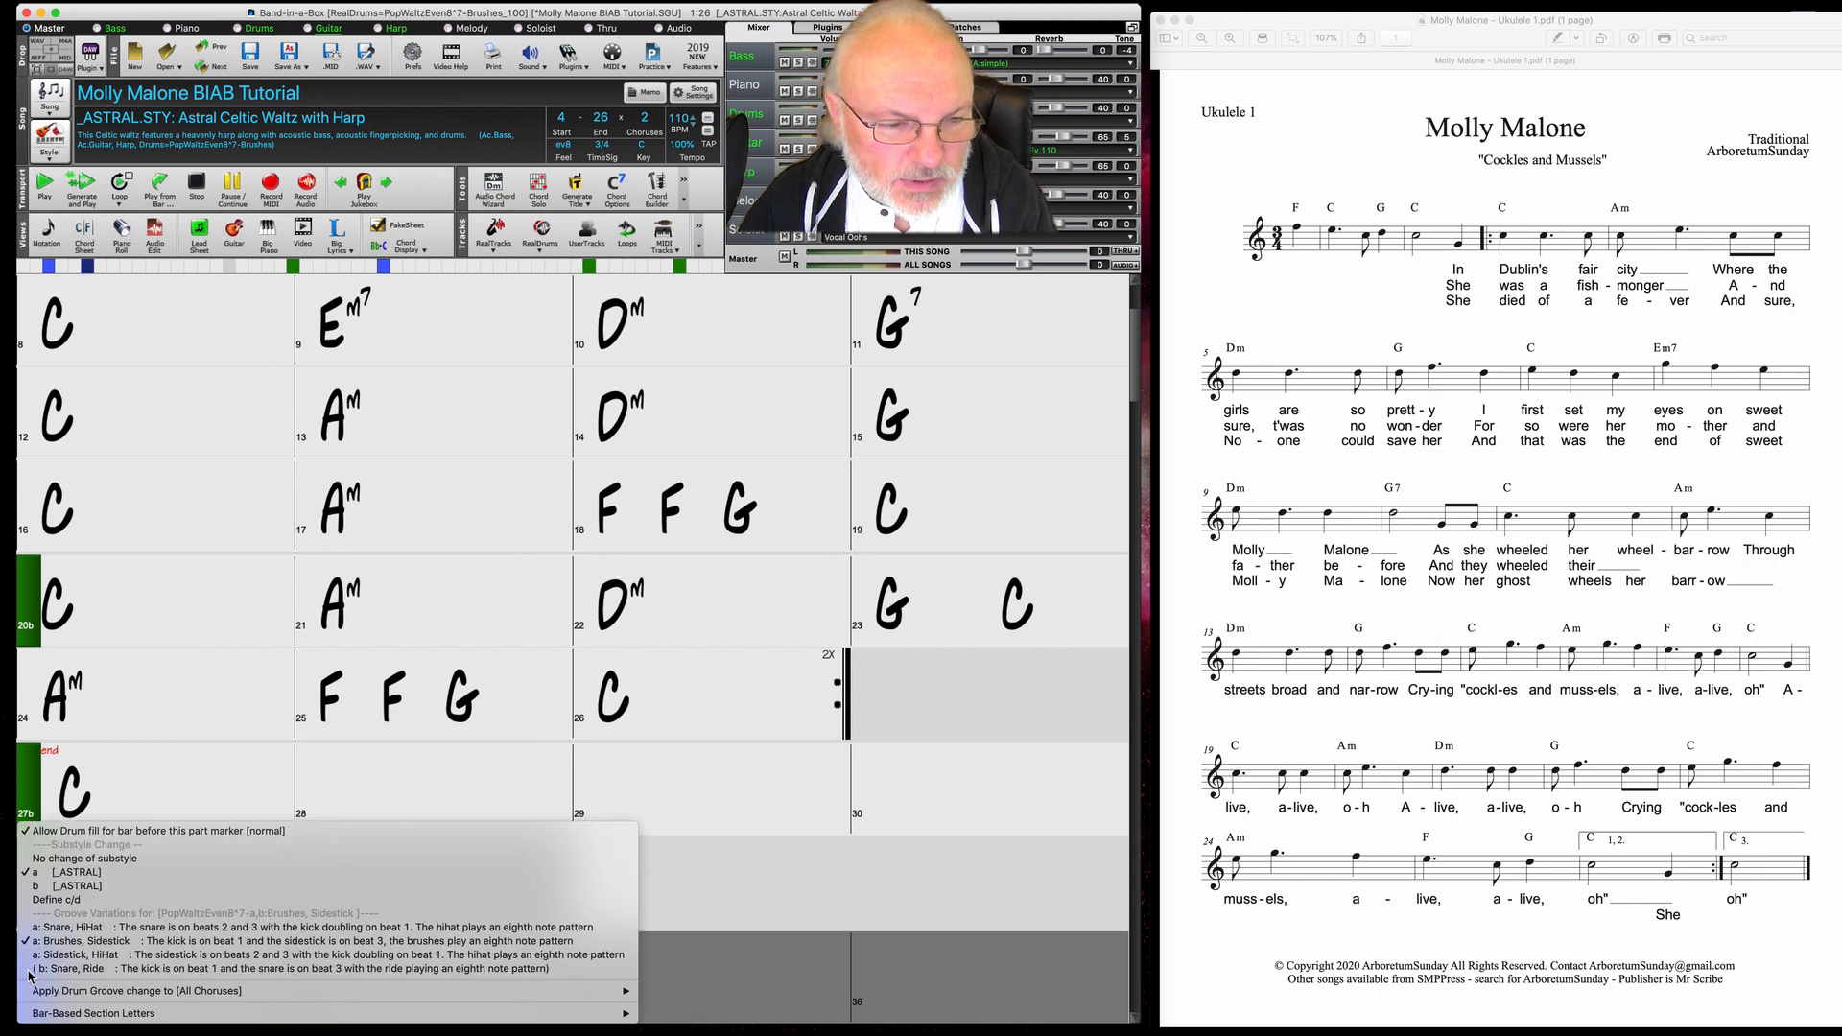
{"action": "left_click", "coordinate": [694, 965]}
{"action": "left_click", "coordinate": [25, 960]}
{"action": "left_click", "coordinate": [25, 959]}
{"action": "left_click", "coordinate": [25, 960]}
{"action": "left_click", "coordinate": [25, 959]}
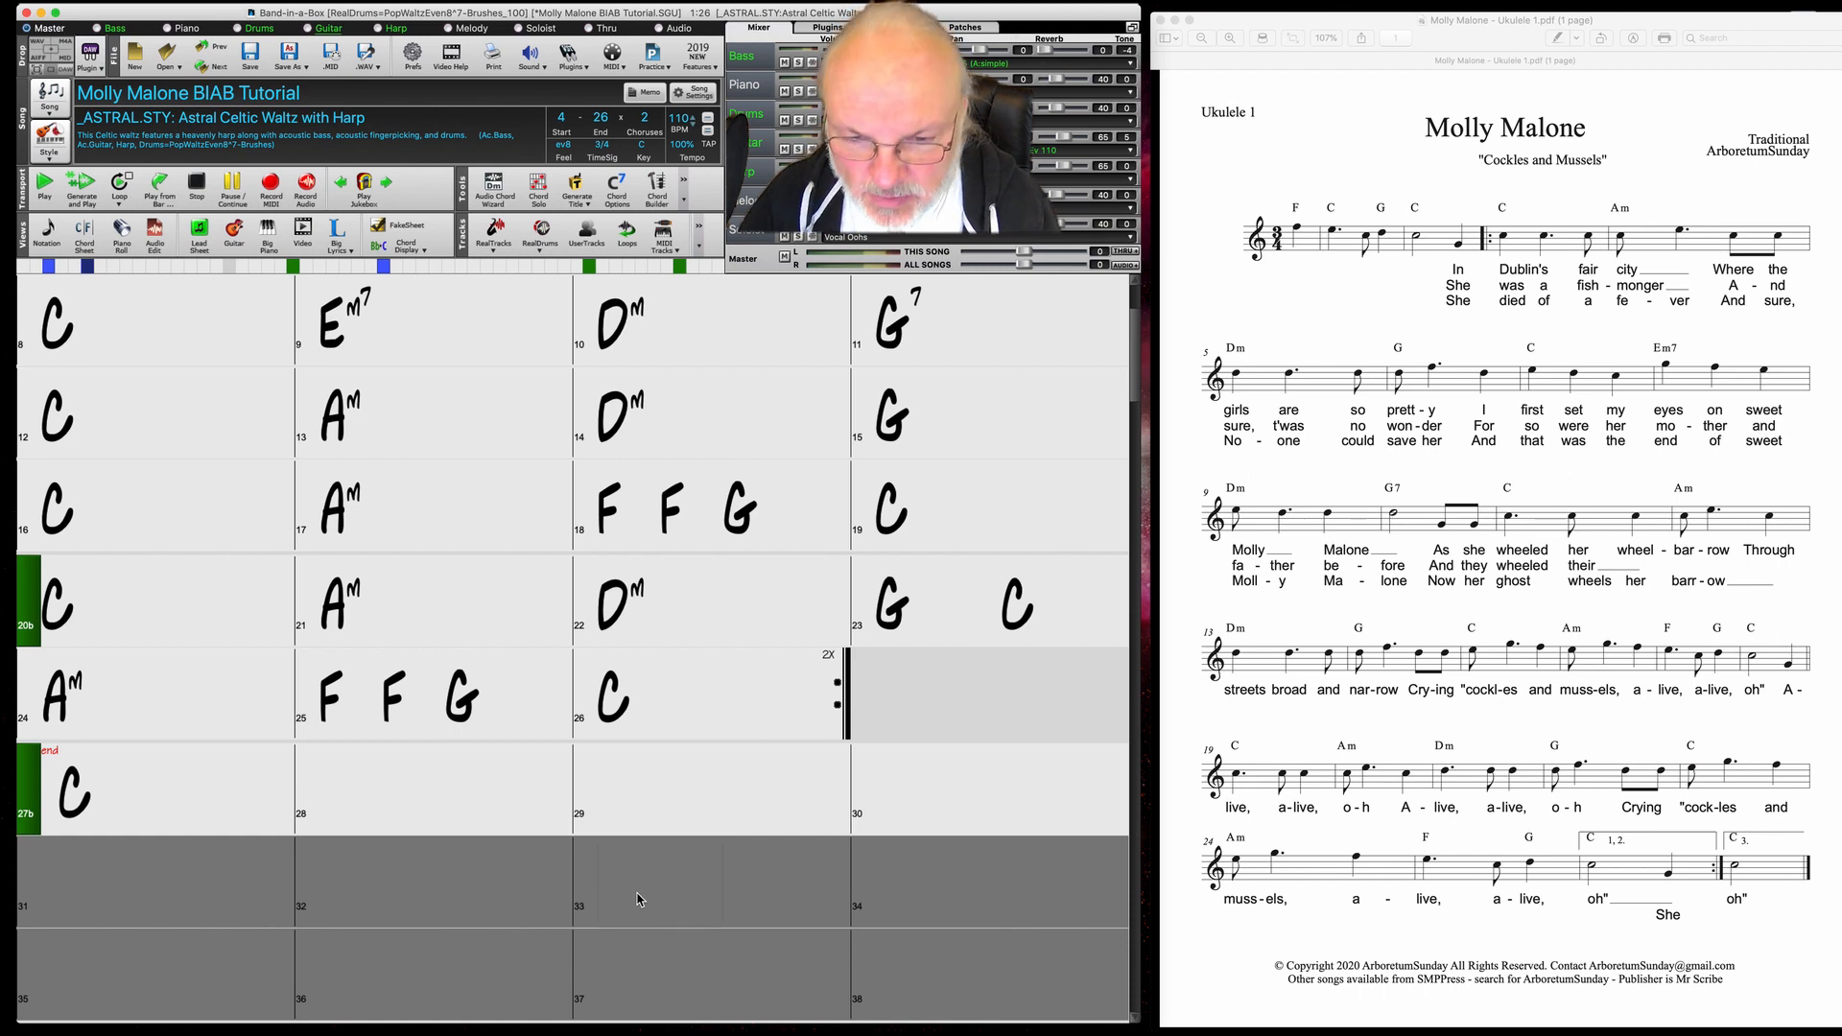
{"action": "scroll", "coordinate": [636, 899], "scroll_direction": "down", "scroll_amount": 5}
{"action": "scroll", "coordinate": [636, 899], "scroll_direction": "up", "scroll_amount": 7}
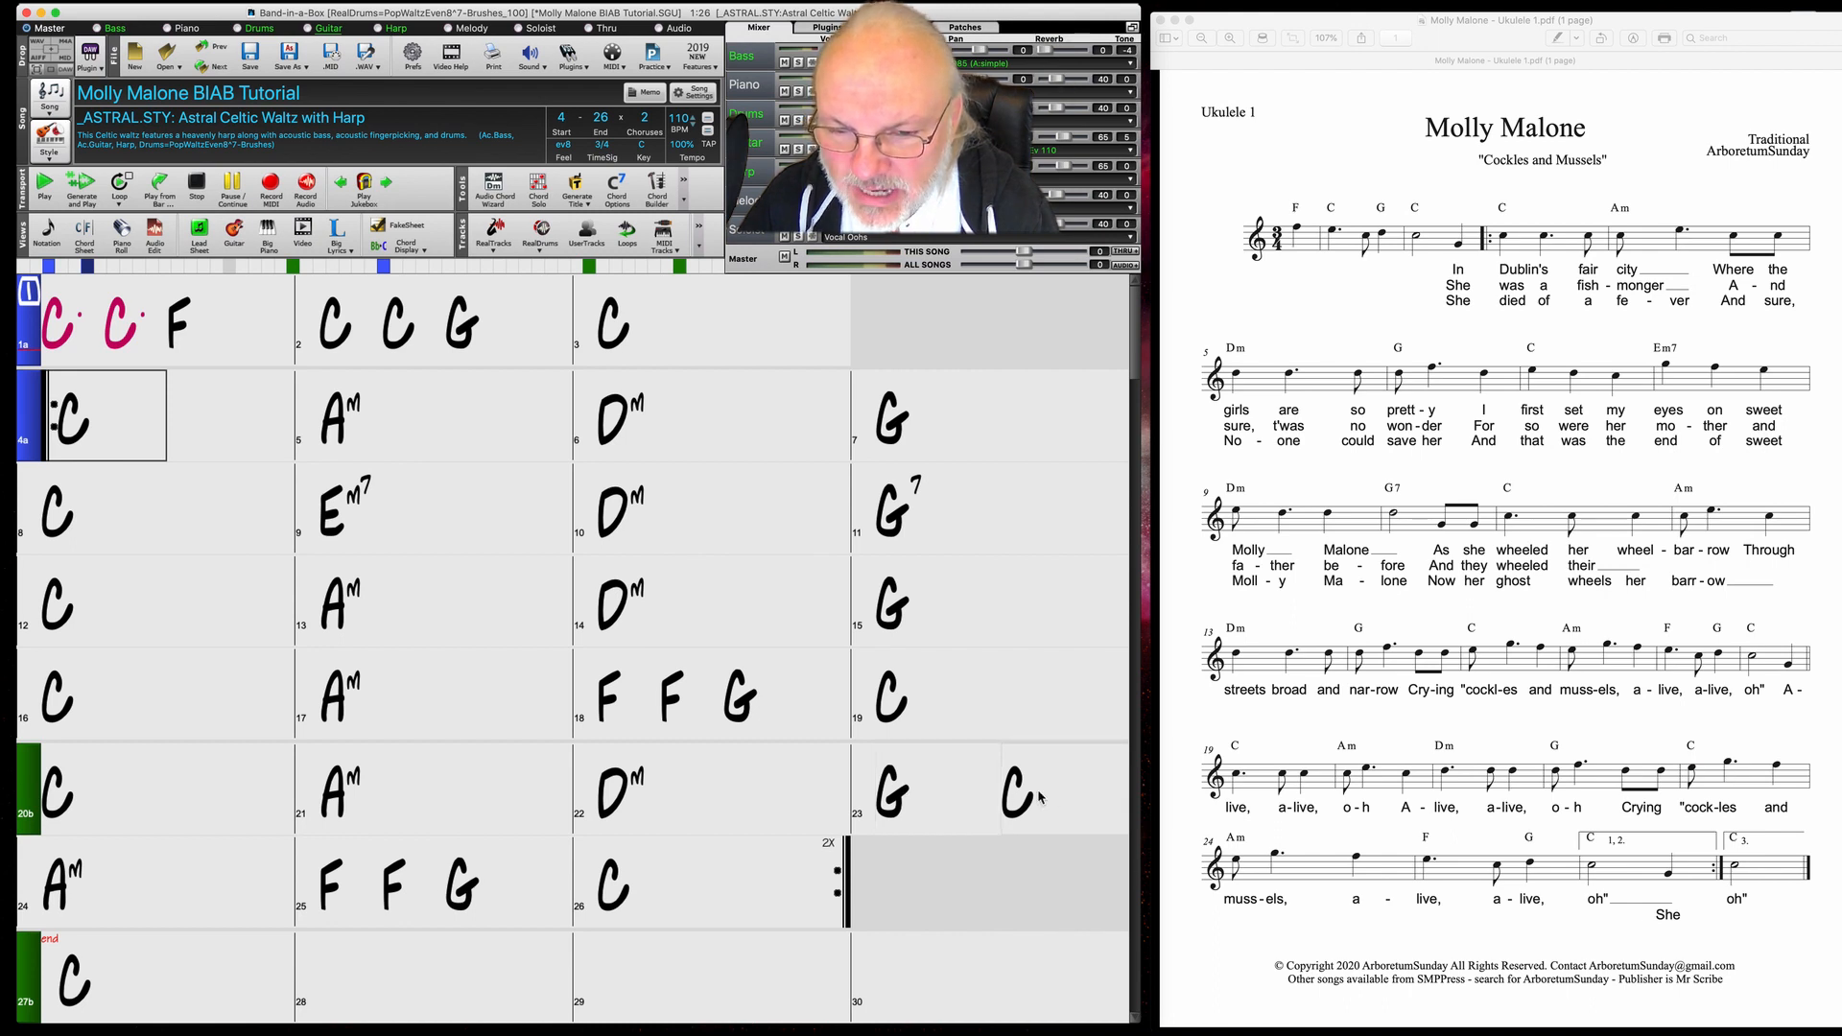
Insert 1 bar before the A minor chord at bar 24
{"action": "right_click", "coordinate": [111, 878]}
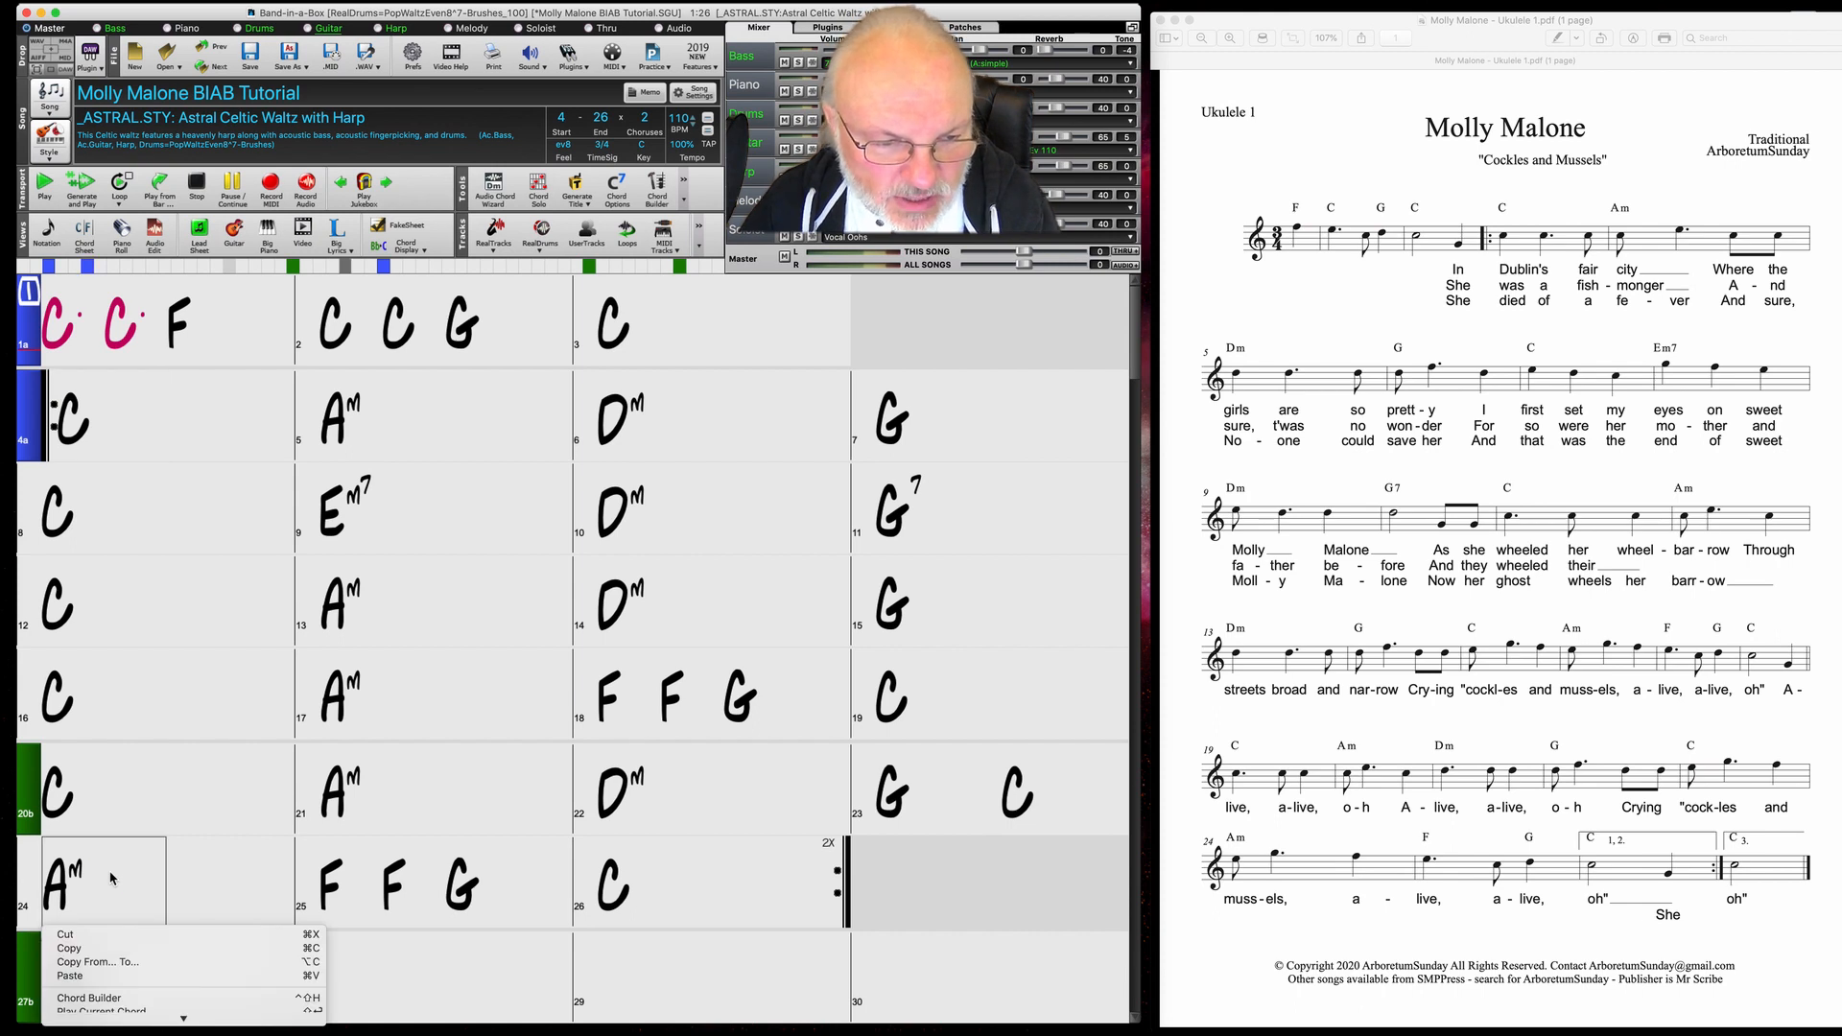
{"action": "mouse_move", "coordinate": [182, 1018]}
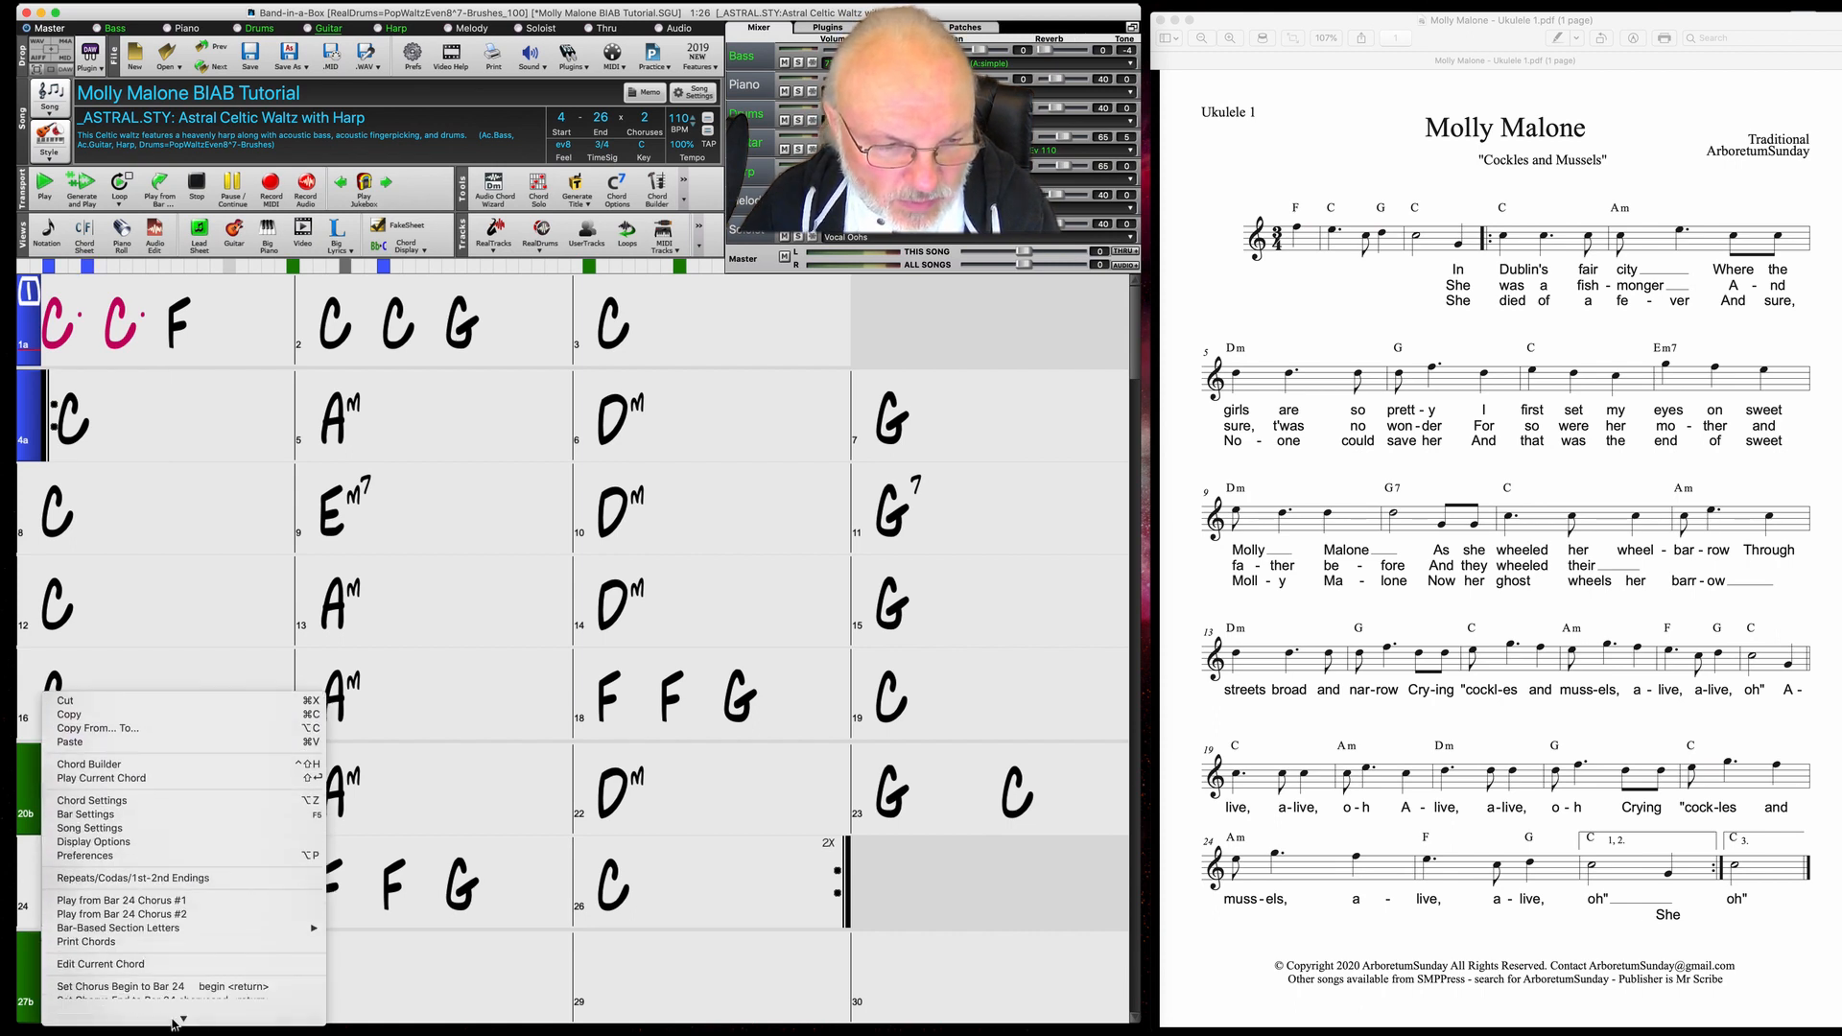
{"action": "left_click", "coordinate": [115, 1003]}
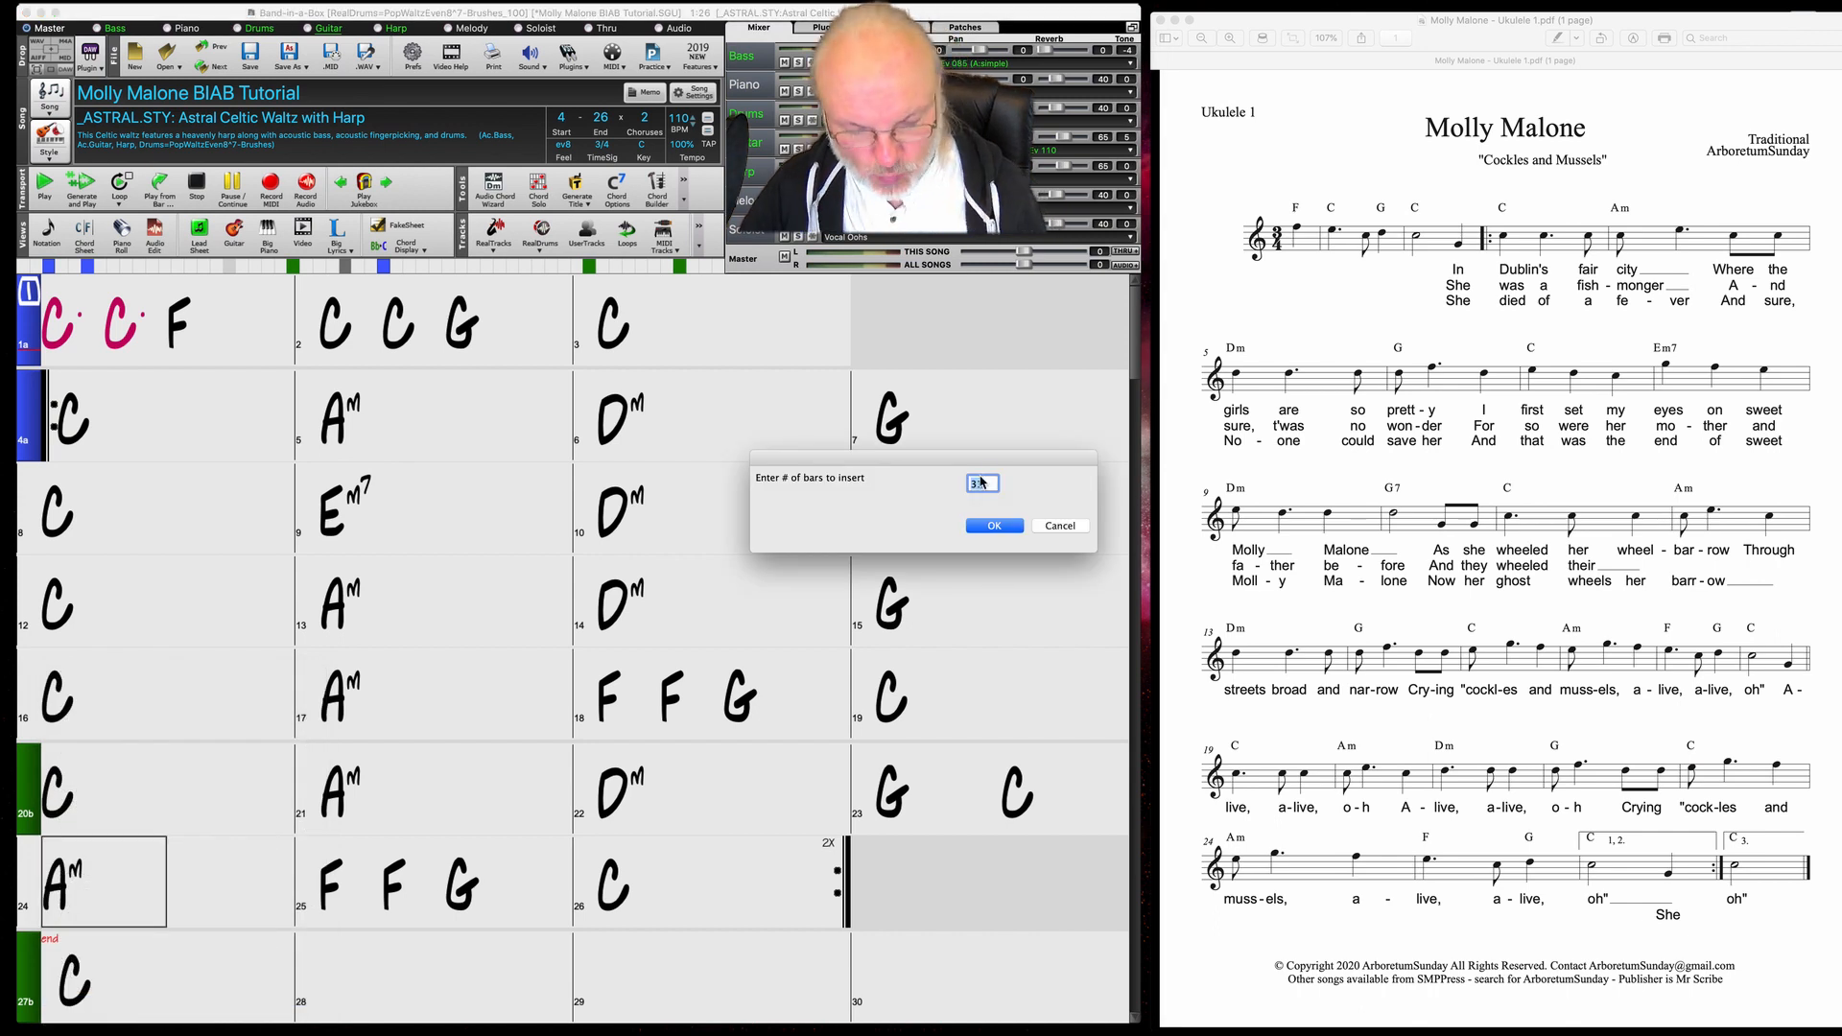
{"action": "type", "text": "1"}
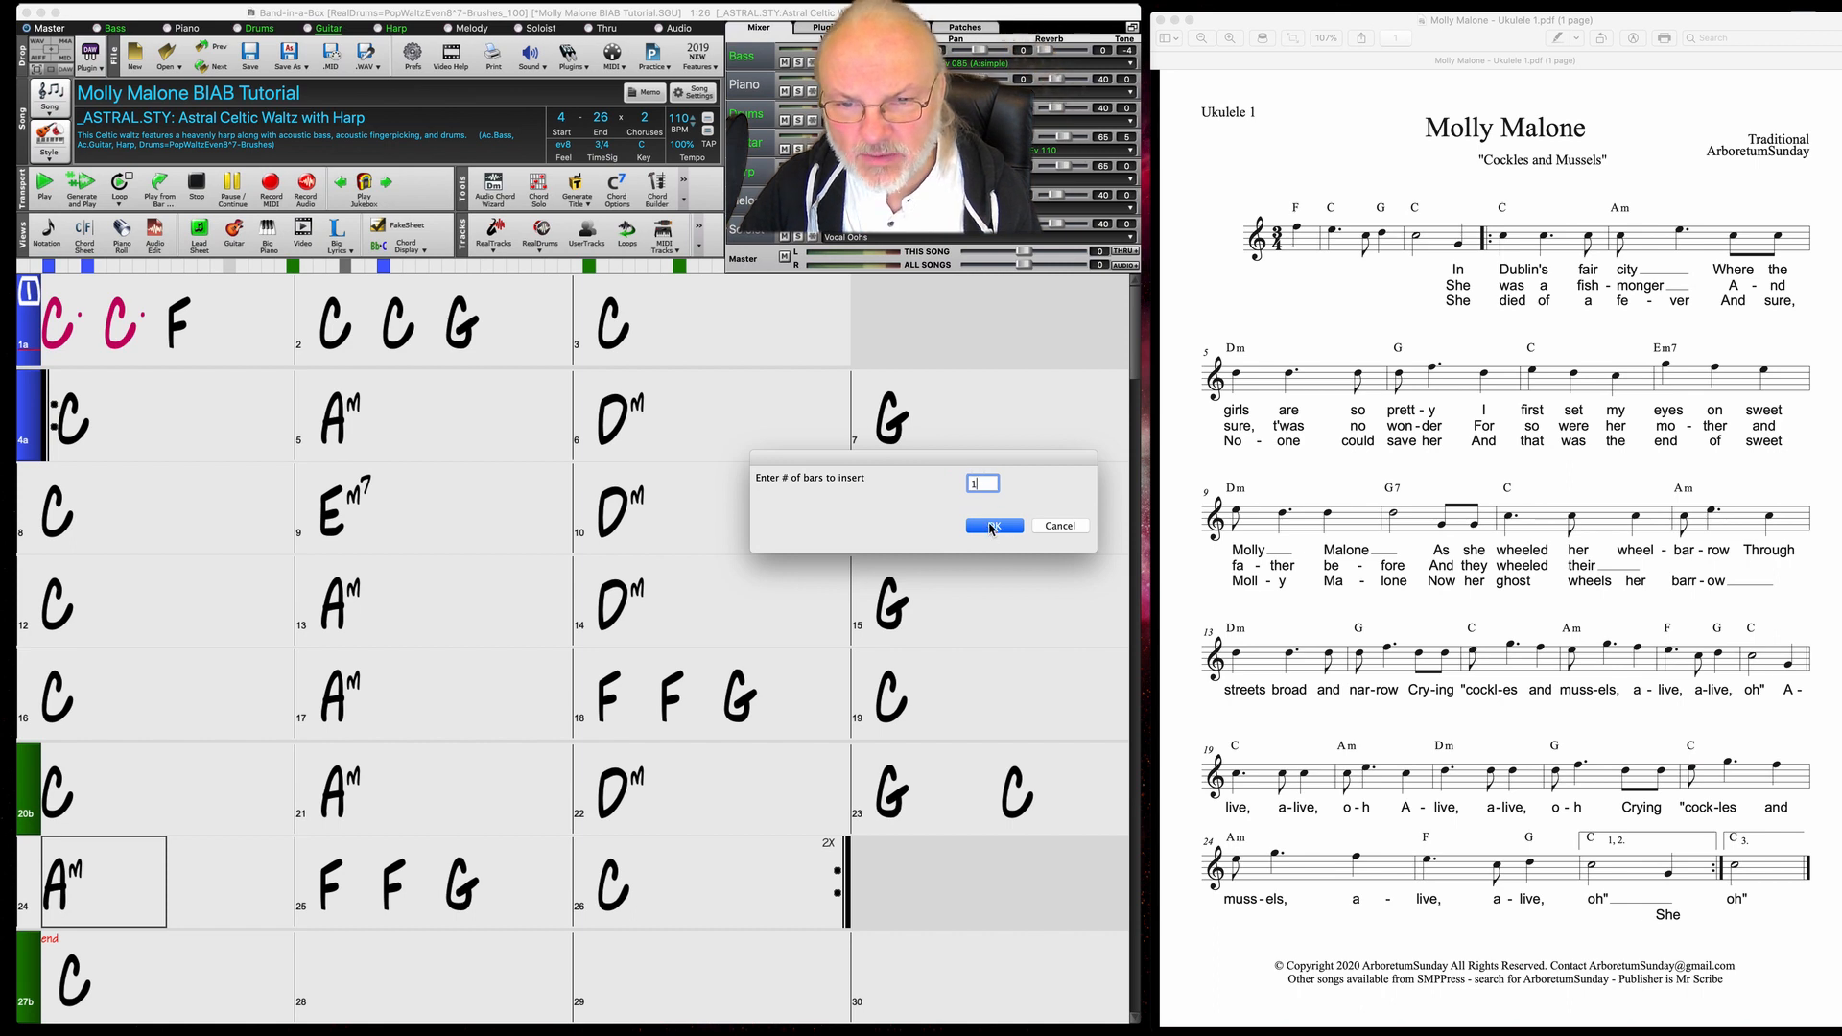
{"action": "left_click", "coordinate": [993, 527]}
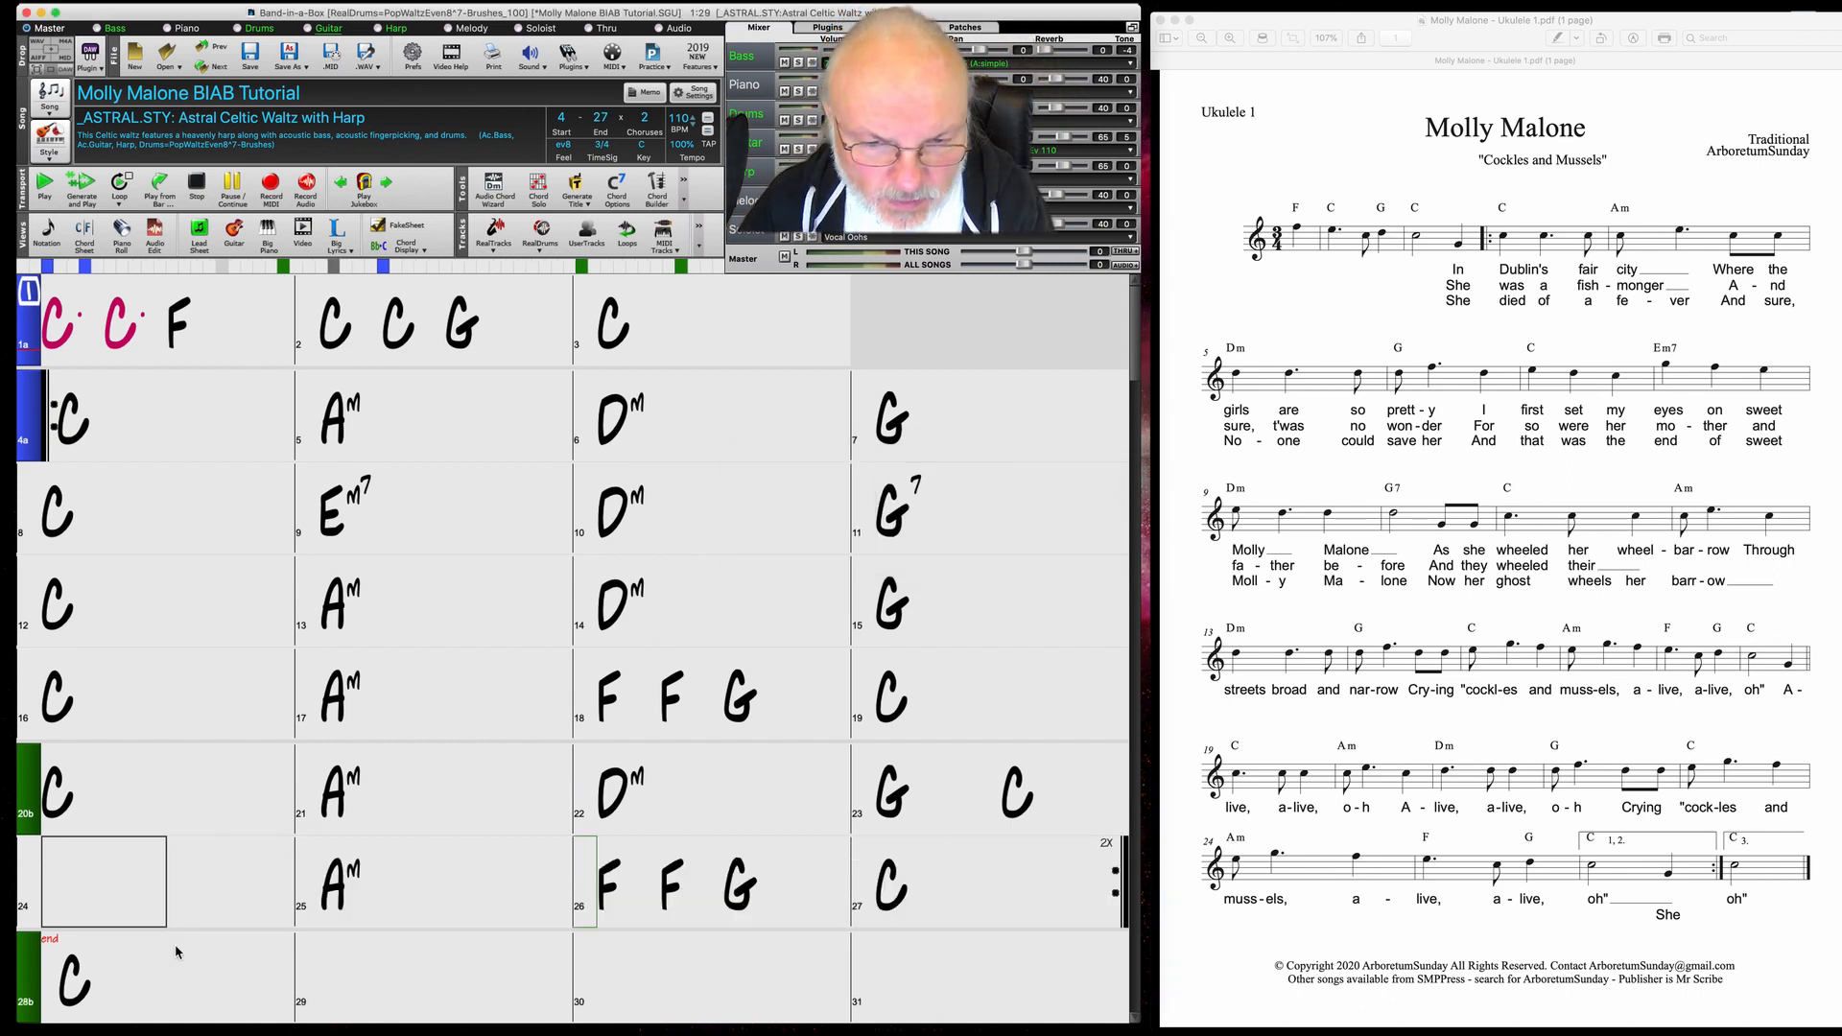
Enter a C chord in the new bar 24 and delete the C chord from the second half of bar 23
{"action": "left_click", "coordinate": [71, 884]}
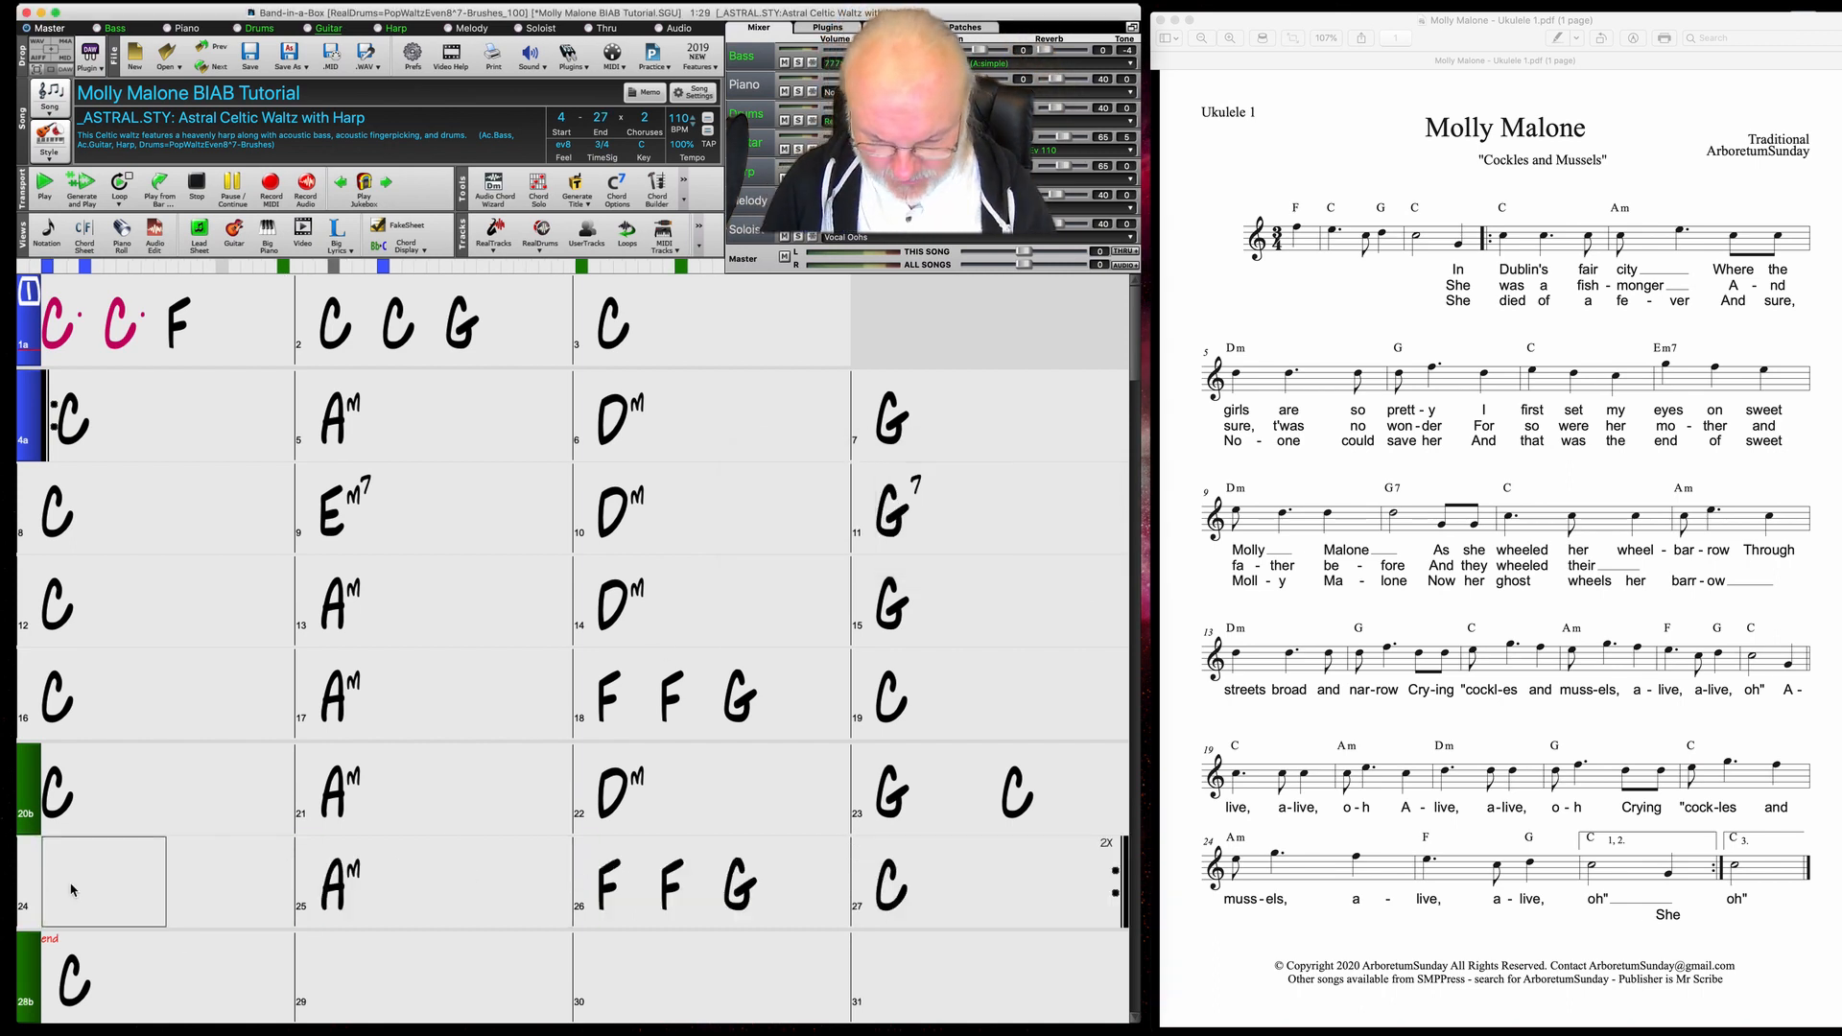
{"action": "type", "text": "c"}
{"action": "key", "text": "Return"}
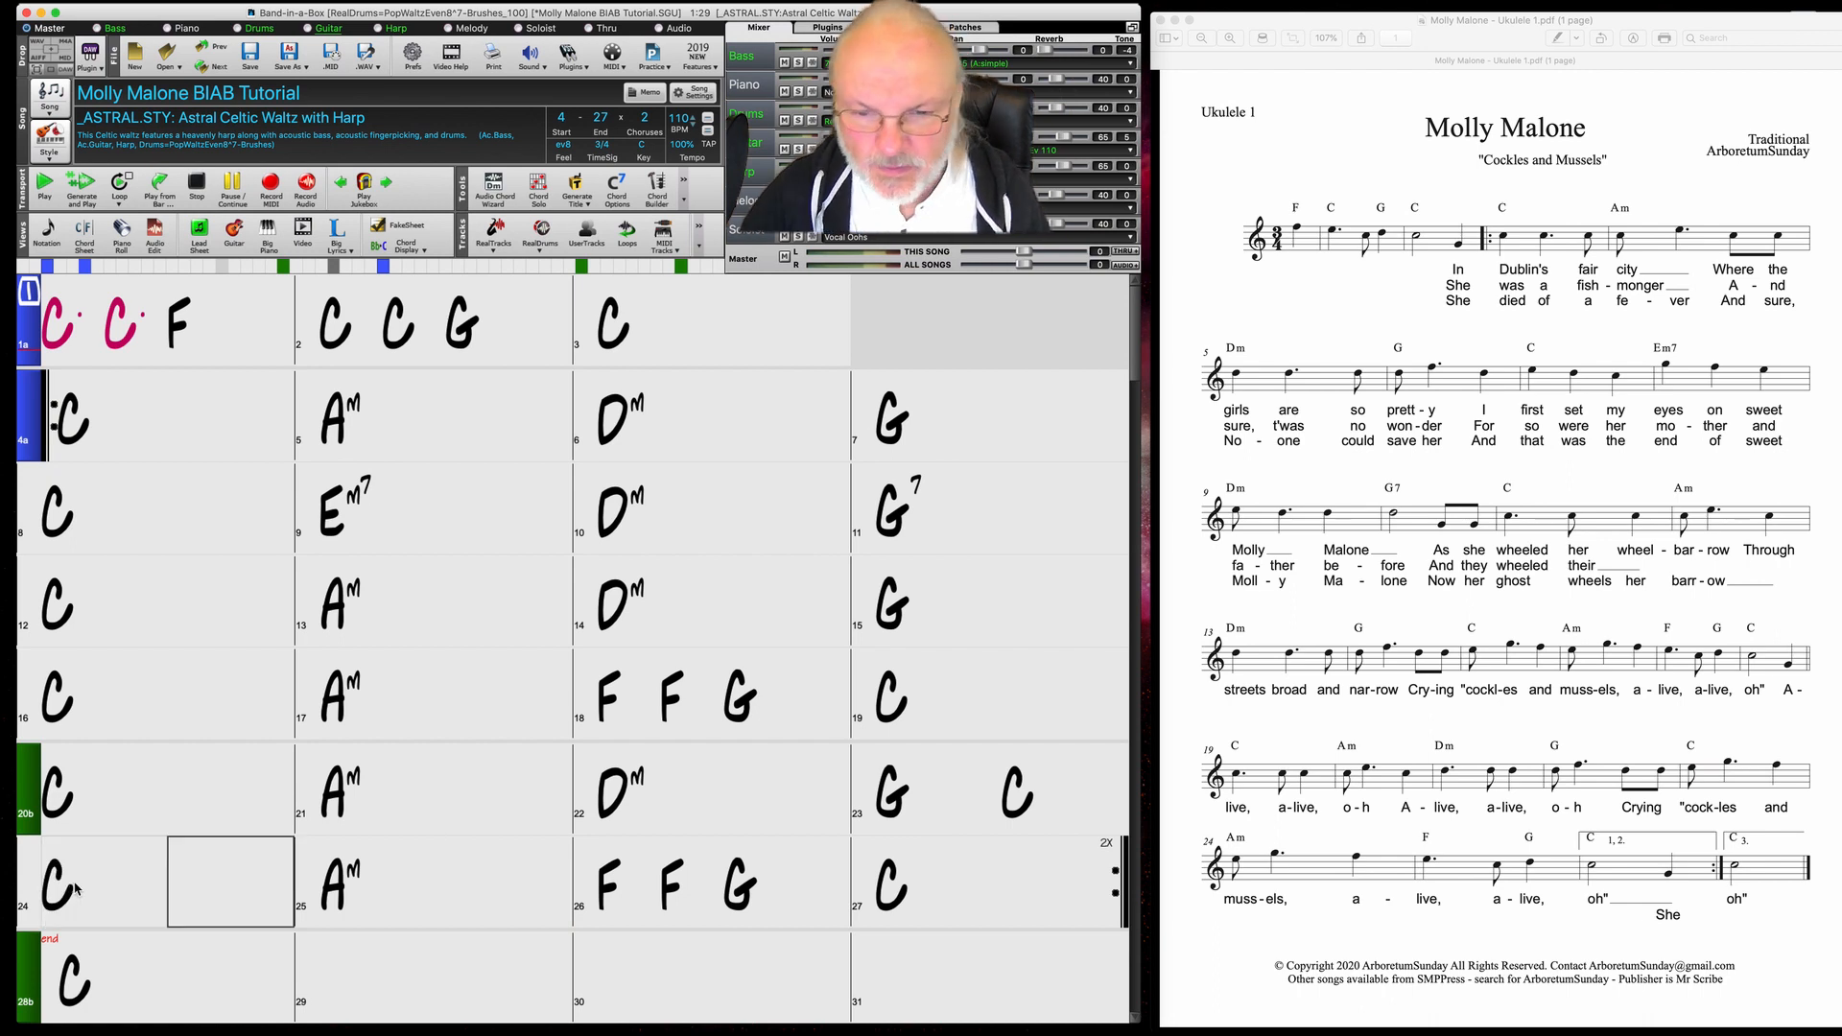
{"action": "left_click", "coordinate": [1046, 796]}
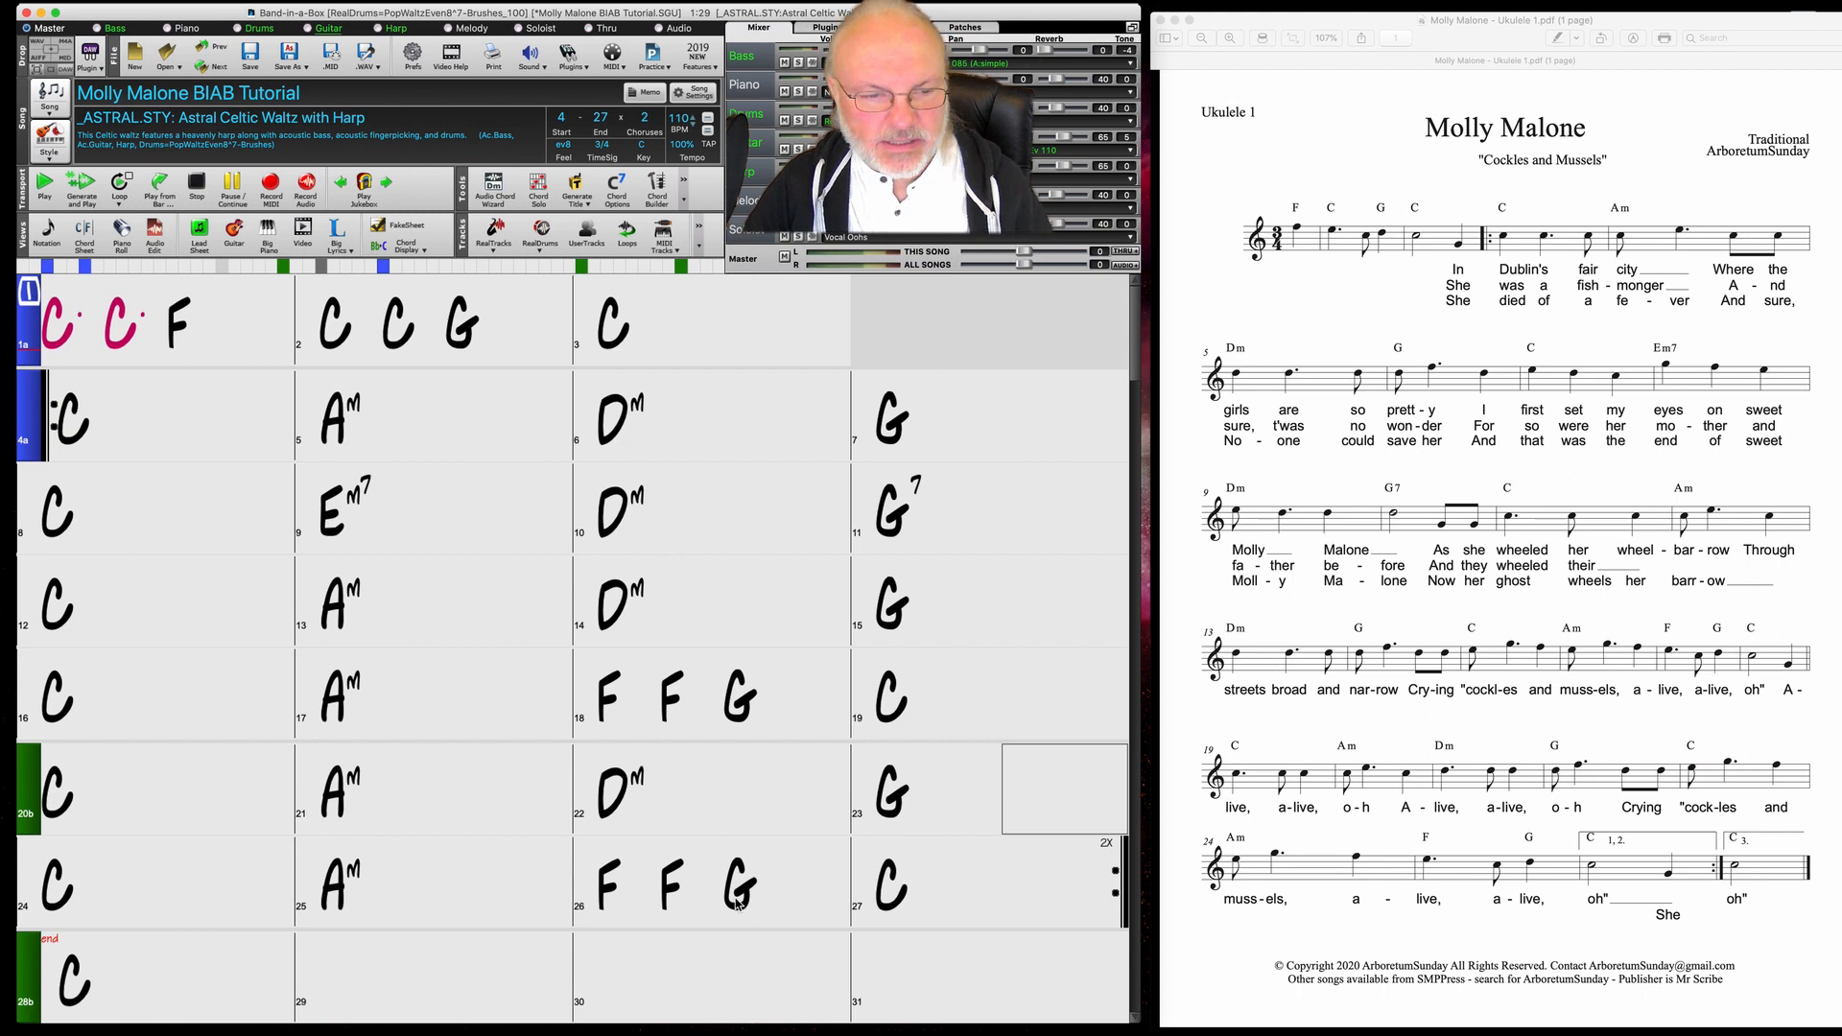
Play the arrangement from bar 20 to check the corrected chords, and stop playback in the second chorus
{"action": "left_click", "coordinate": [184, 890]}
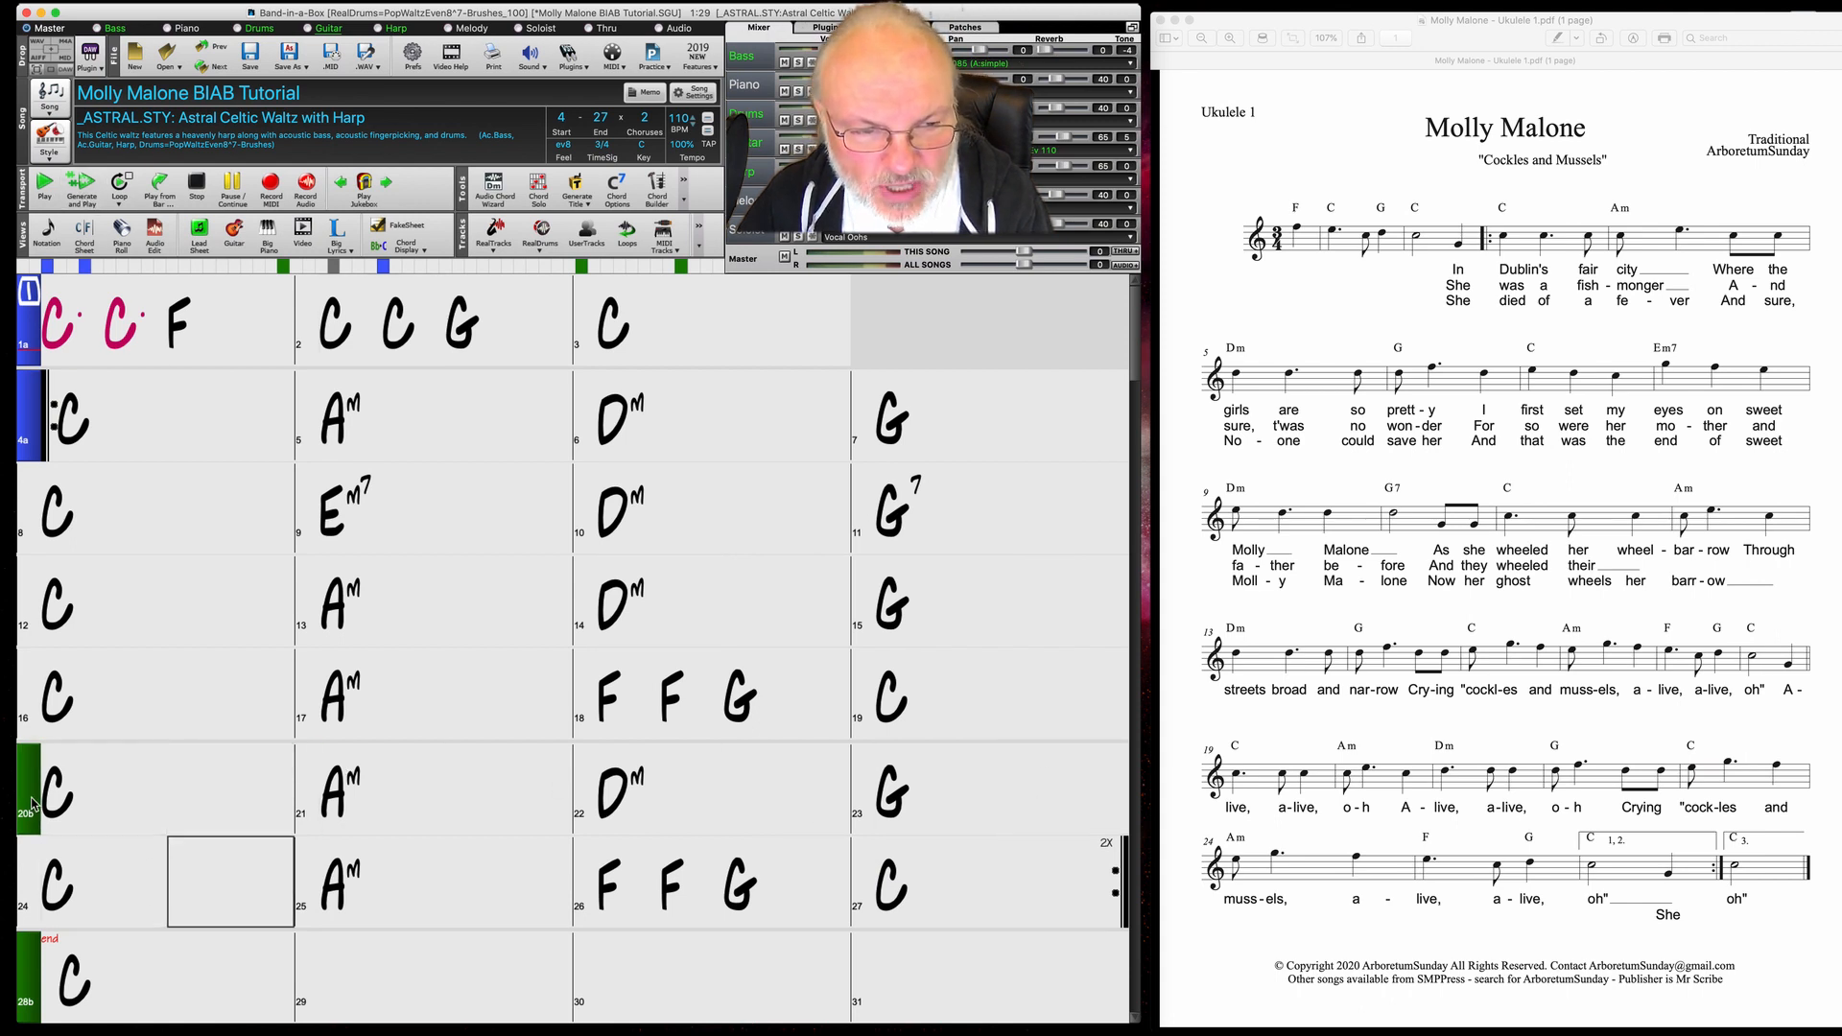
{"action": "left_click", "coordinate": [124, 796]}
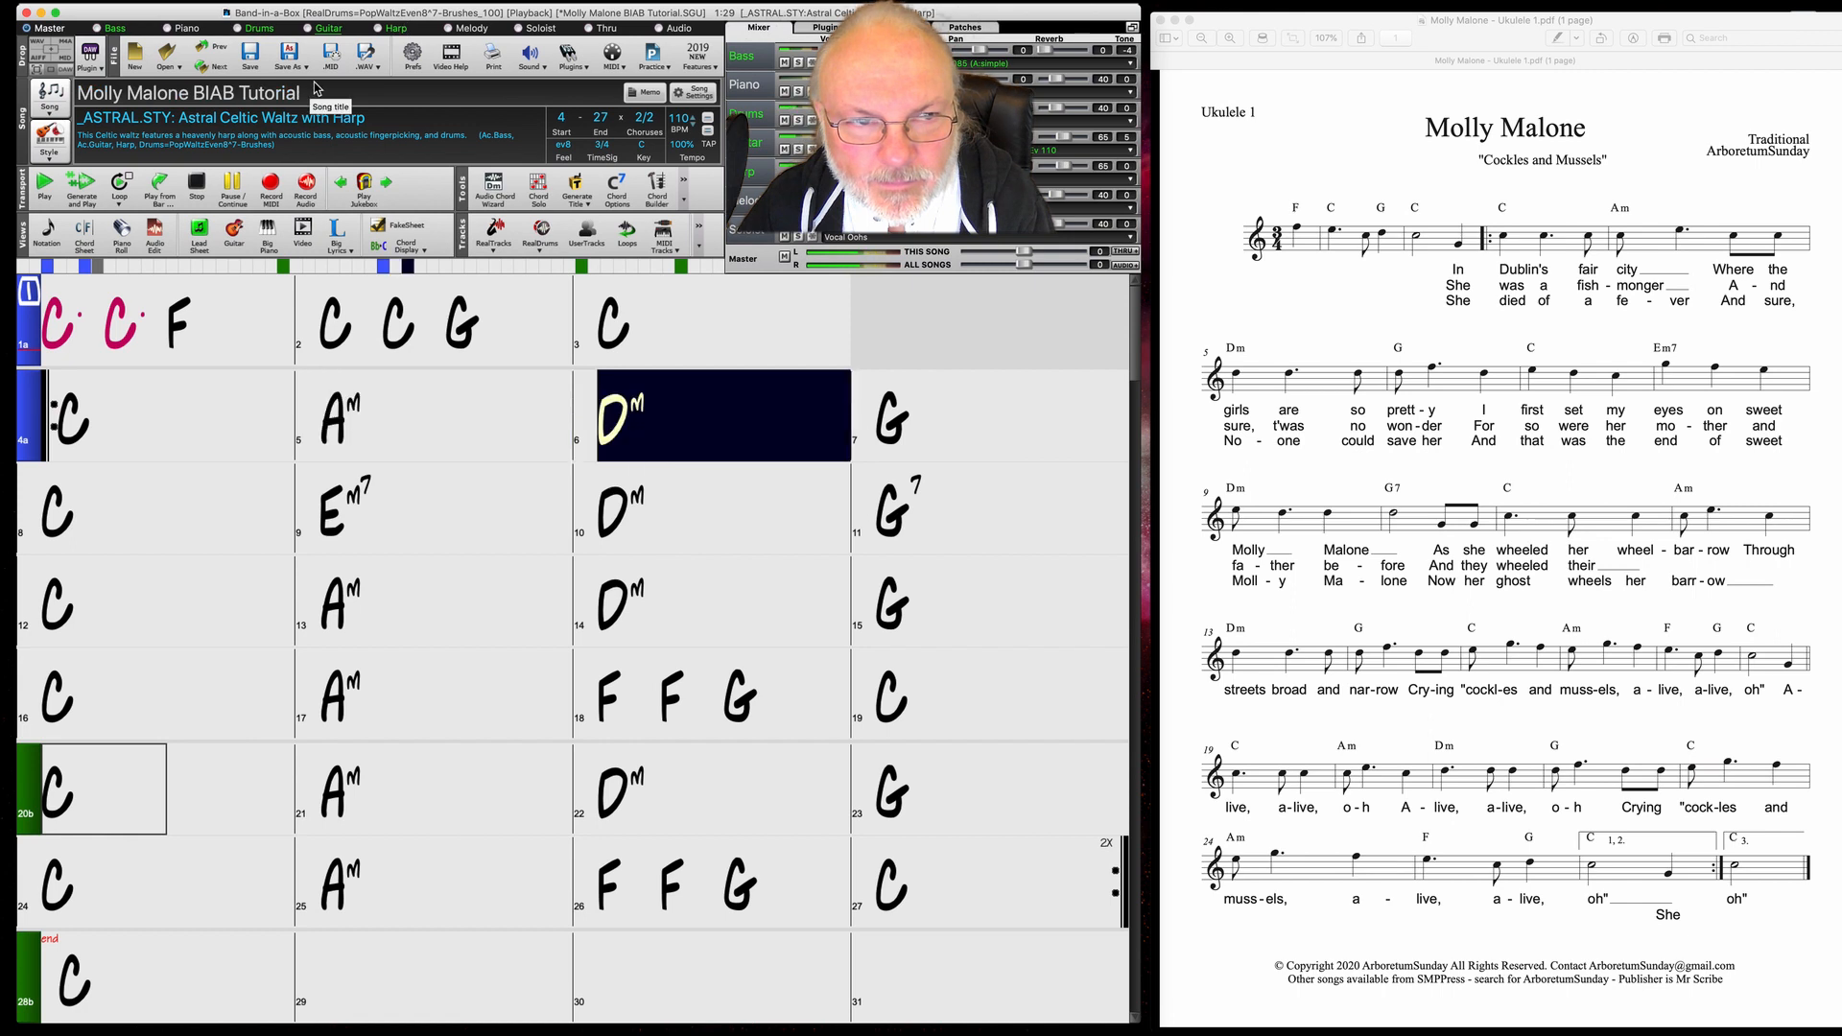
{"action": "left_click", "coordinate": [199, 182]}
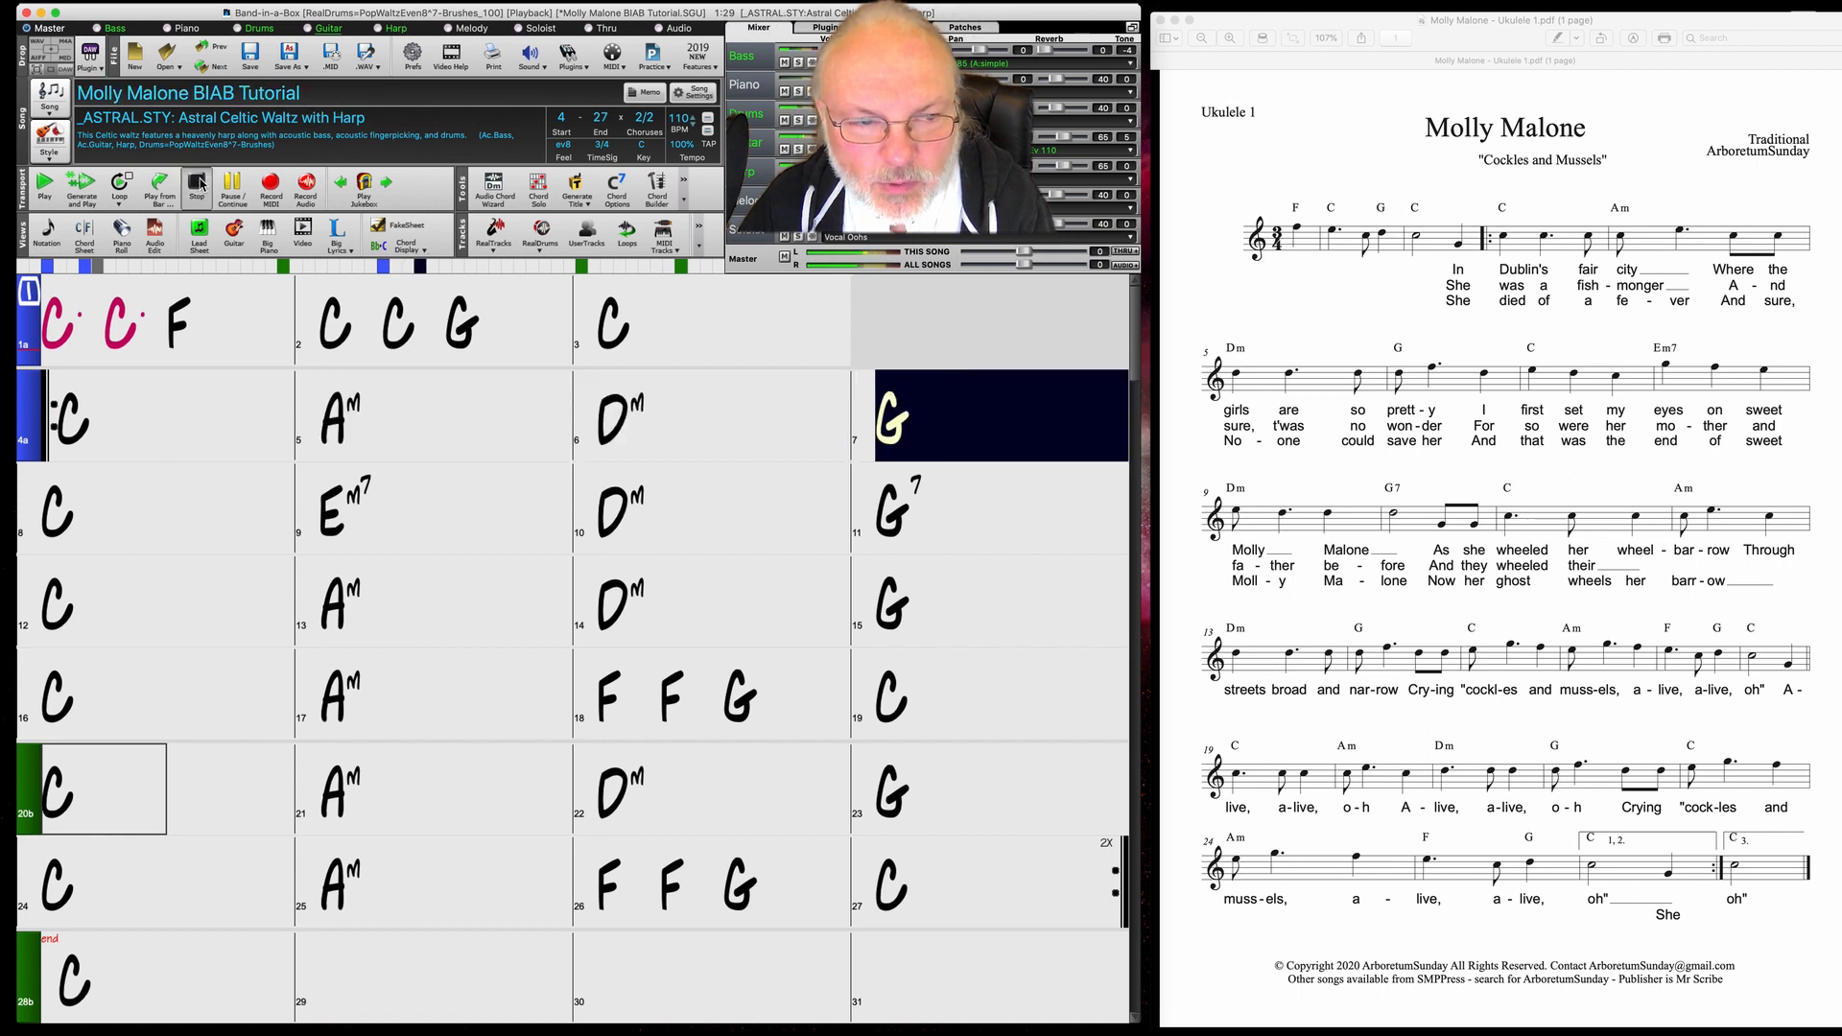
Change the part markers at bars 20 and 28 from b to a
{"action": "left_click", "coordinate": [31, 790]}
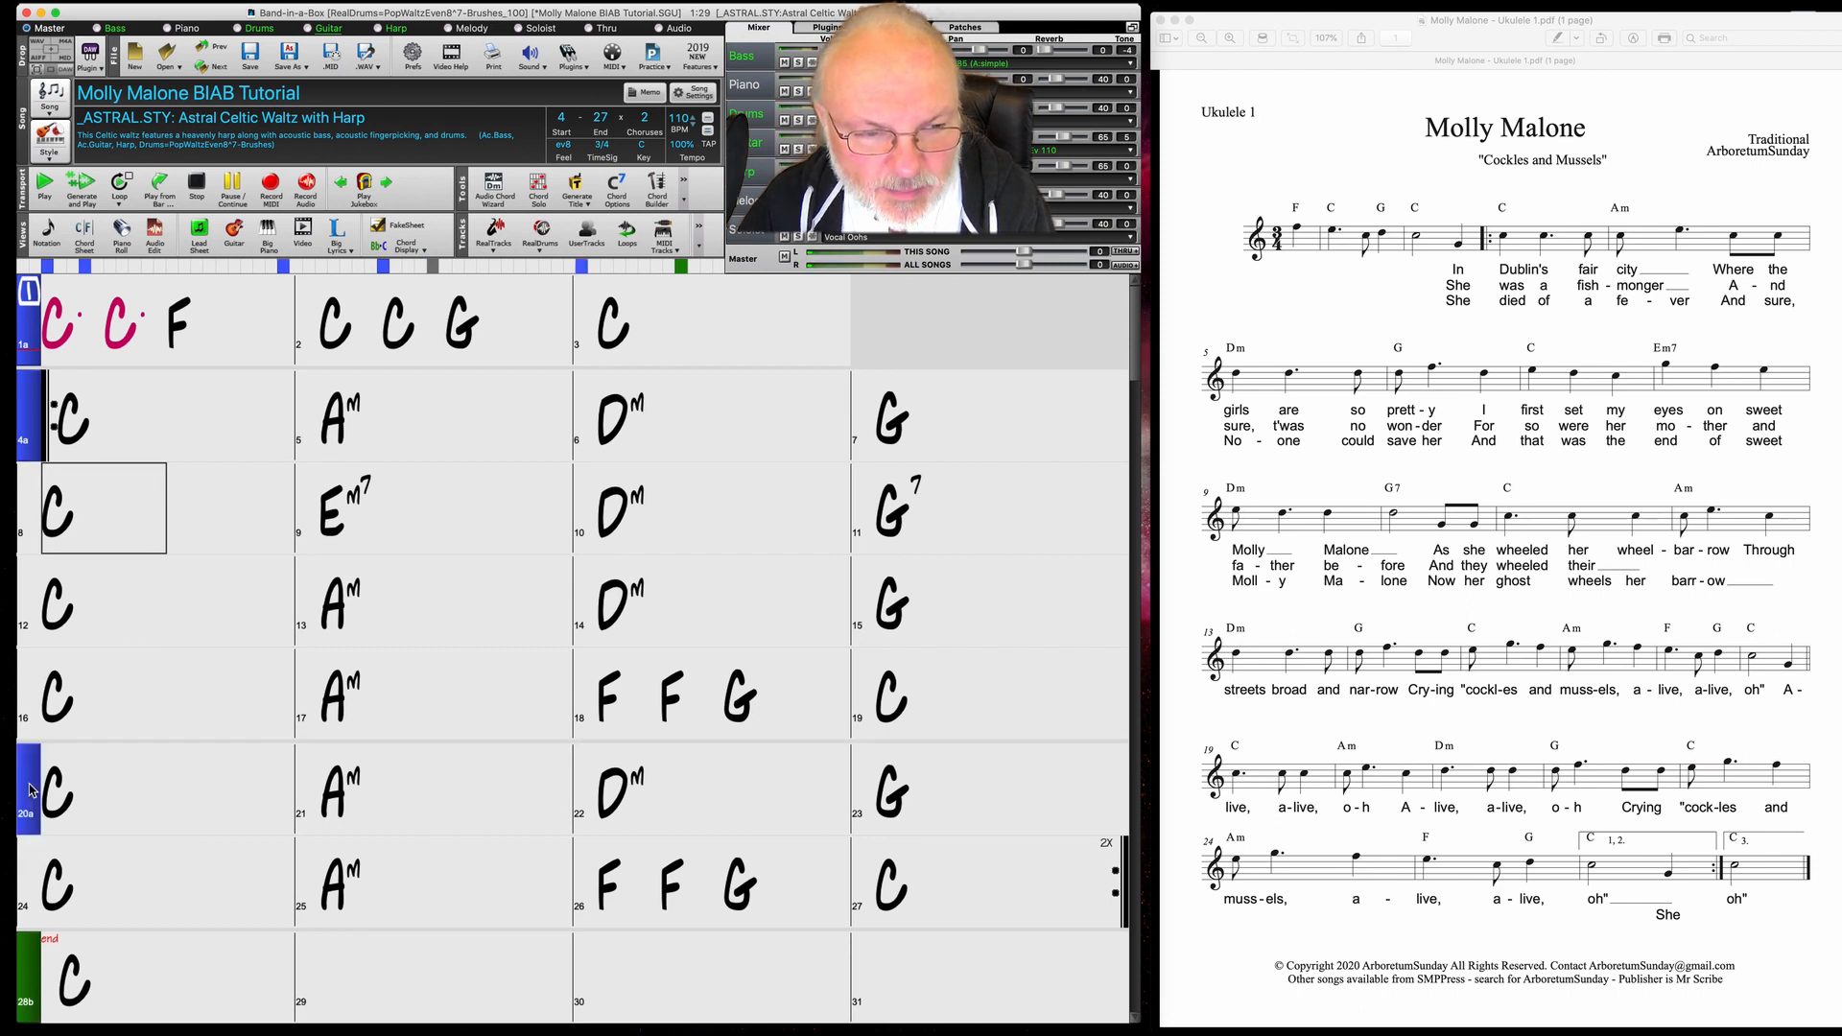
{"action": "left_click", "coordinate": [25, 977]}
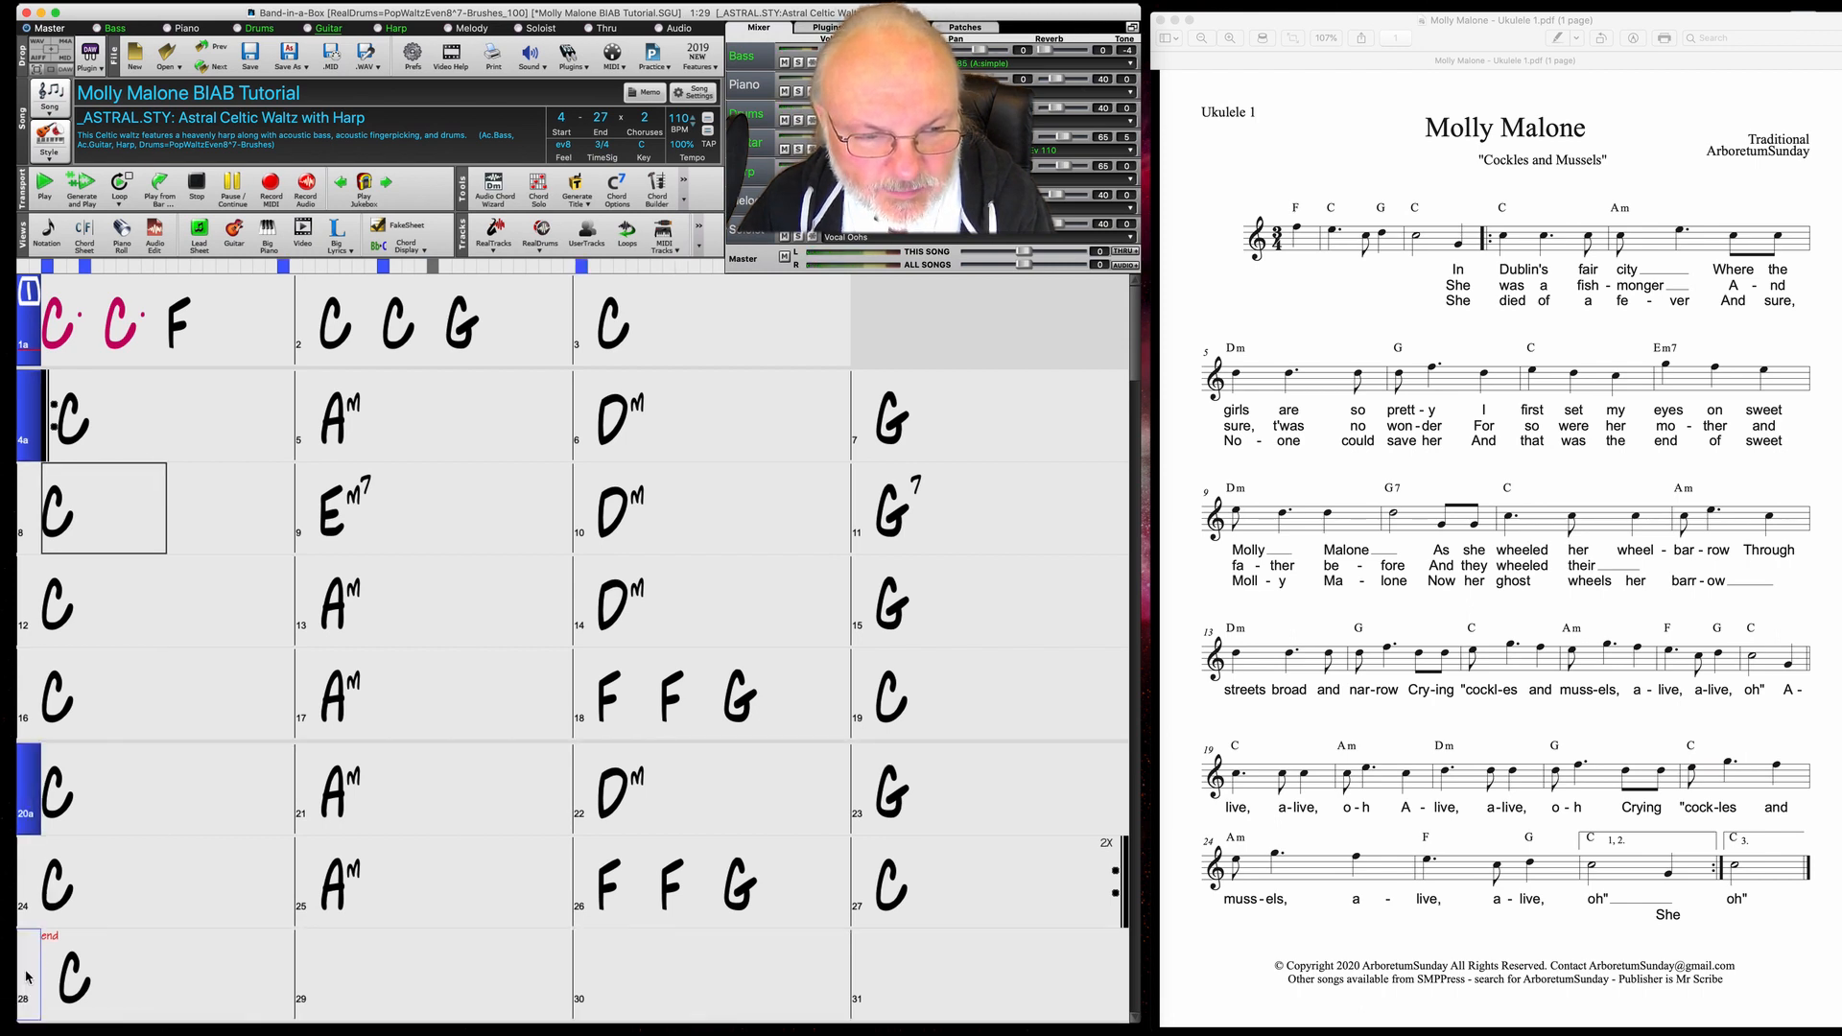
{"action": "left_click", "coordinate": [26, 977]}
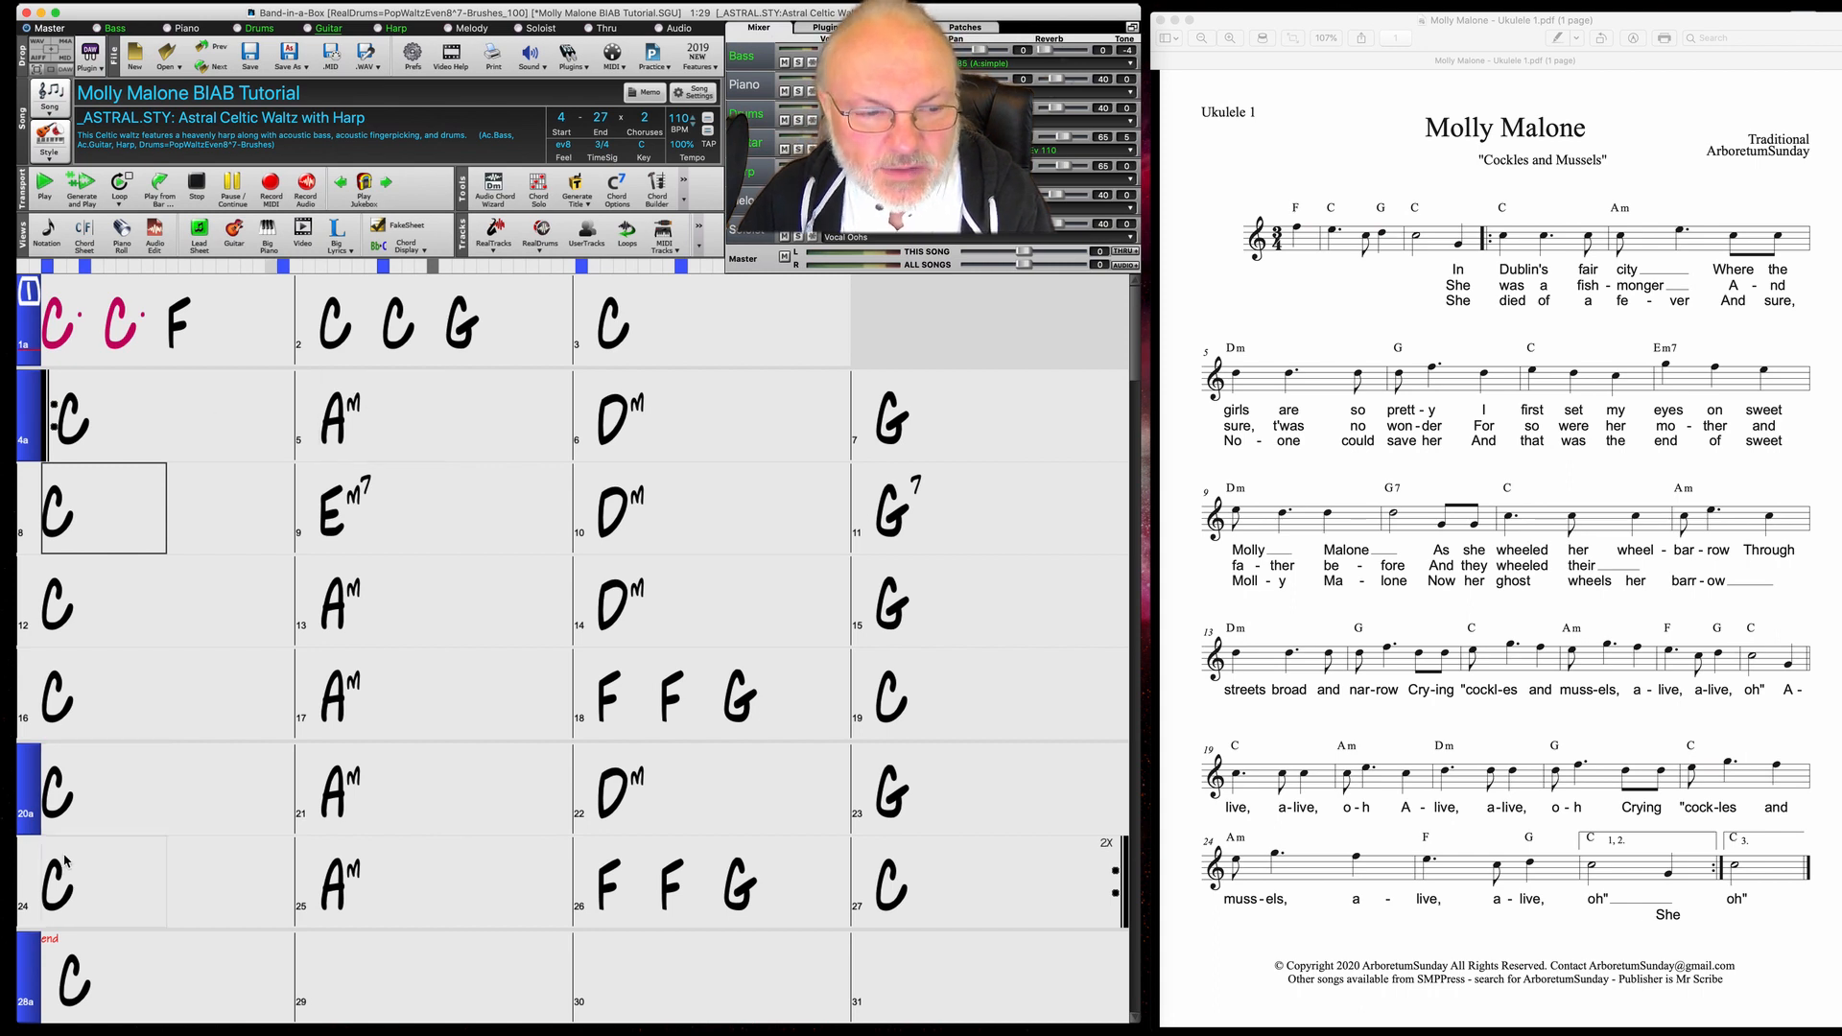
Audition the arrangement from bar 20 with the changed part markers, and stop playback
{"action": "left_click", "coordinate": [121, 789]}
{"action": "double_click", "coordinate": [121, 788]}
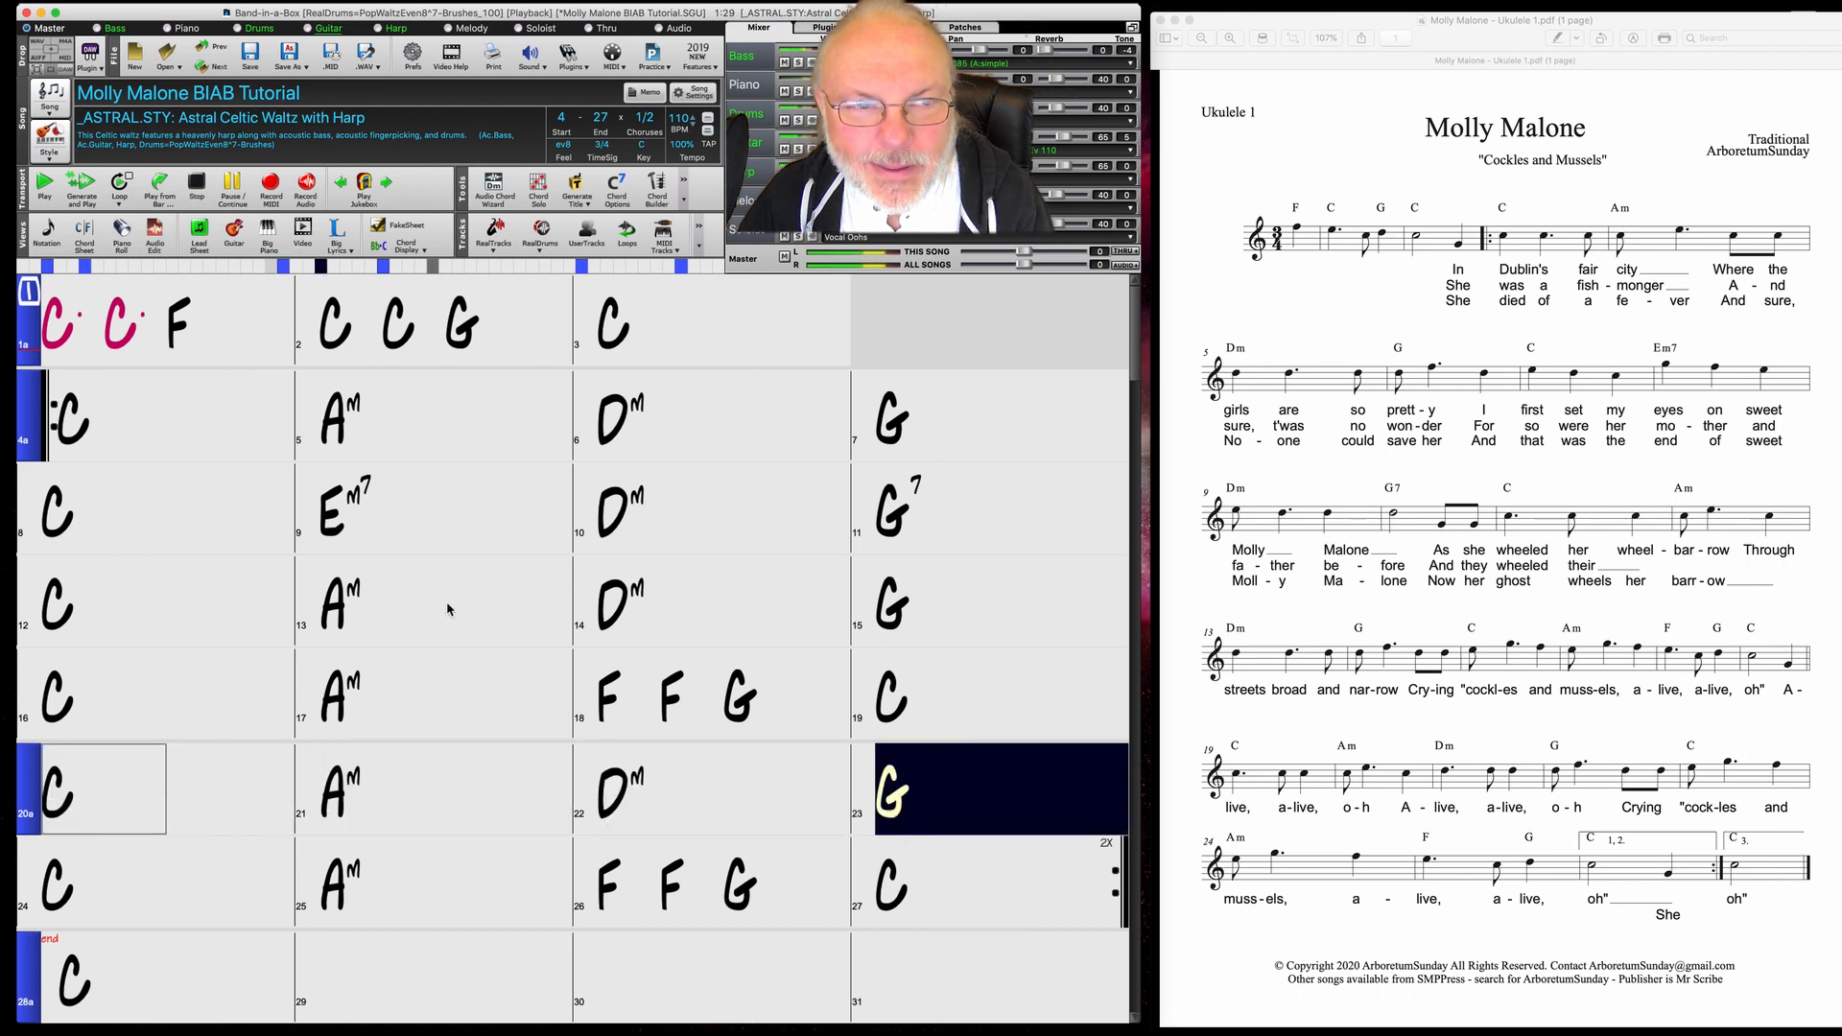
{"action": "key", "text": "Escape"}
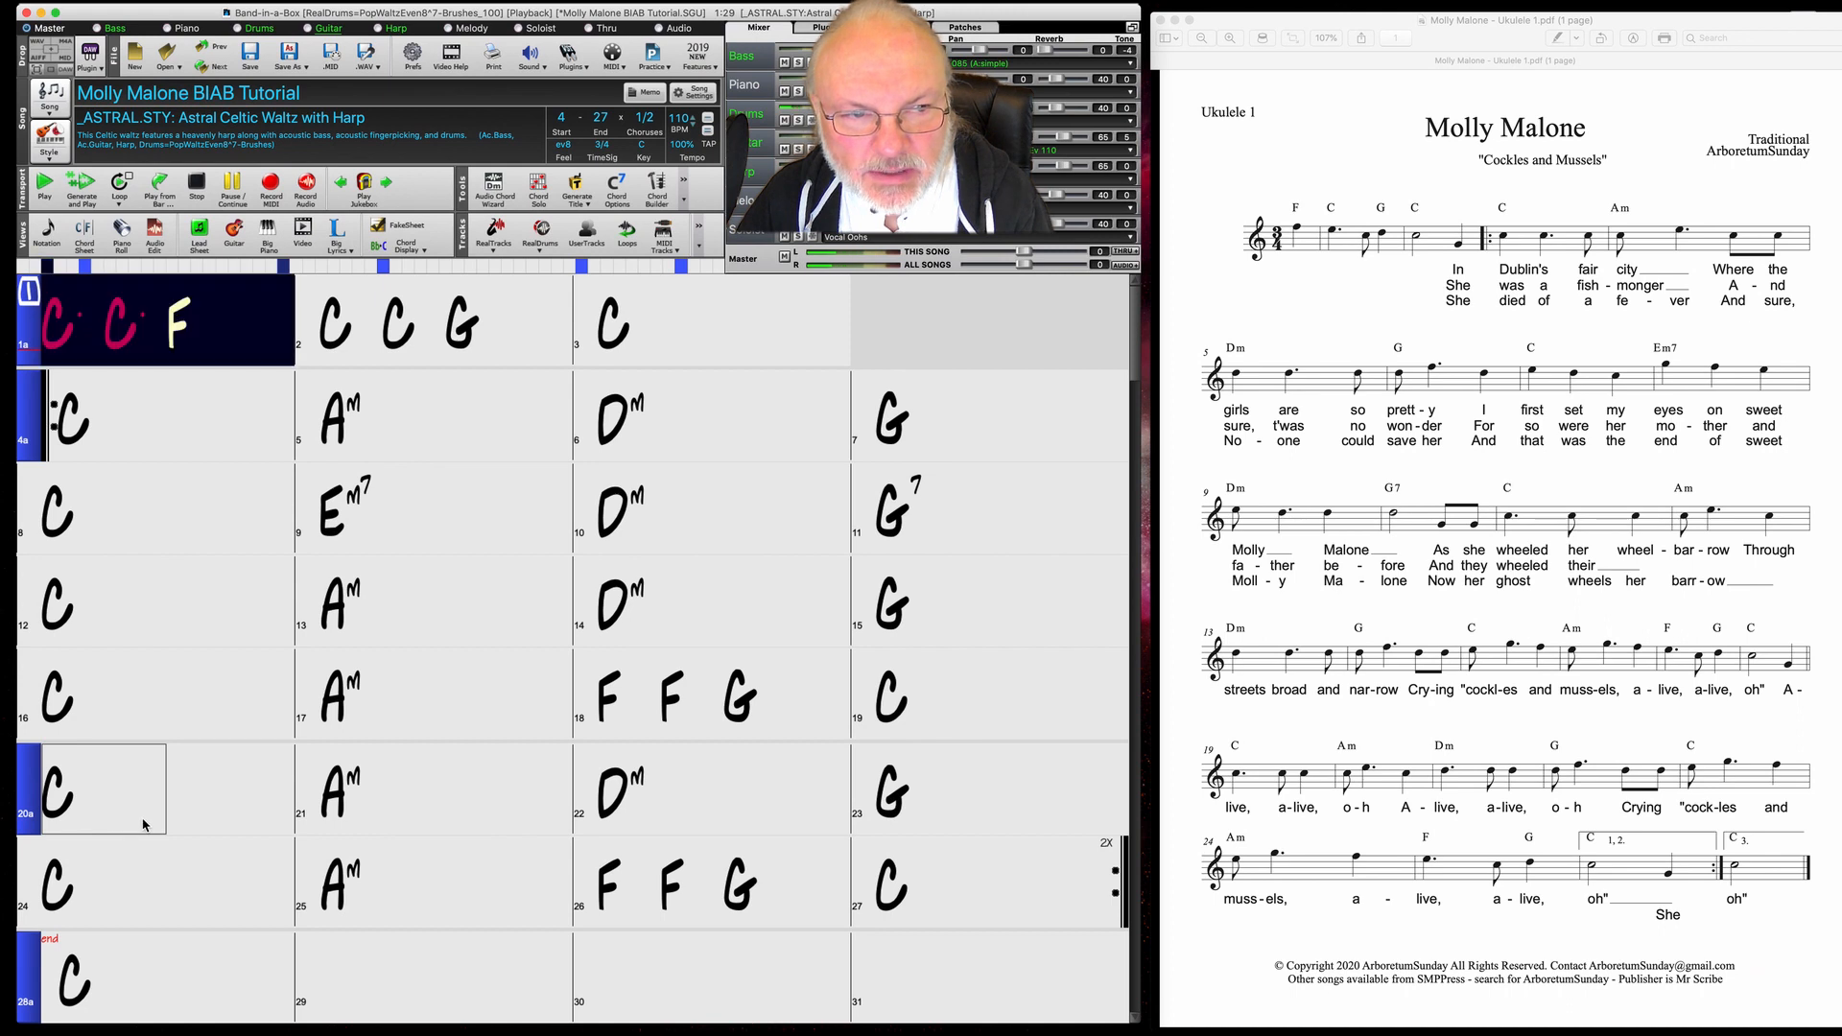
{"action": "left_click", "coordinate": [122, 796]}
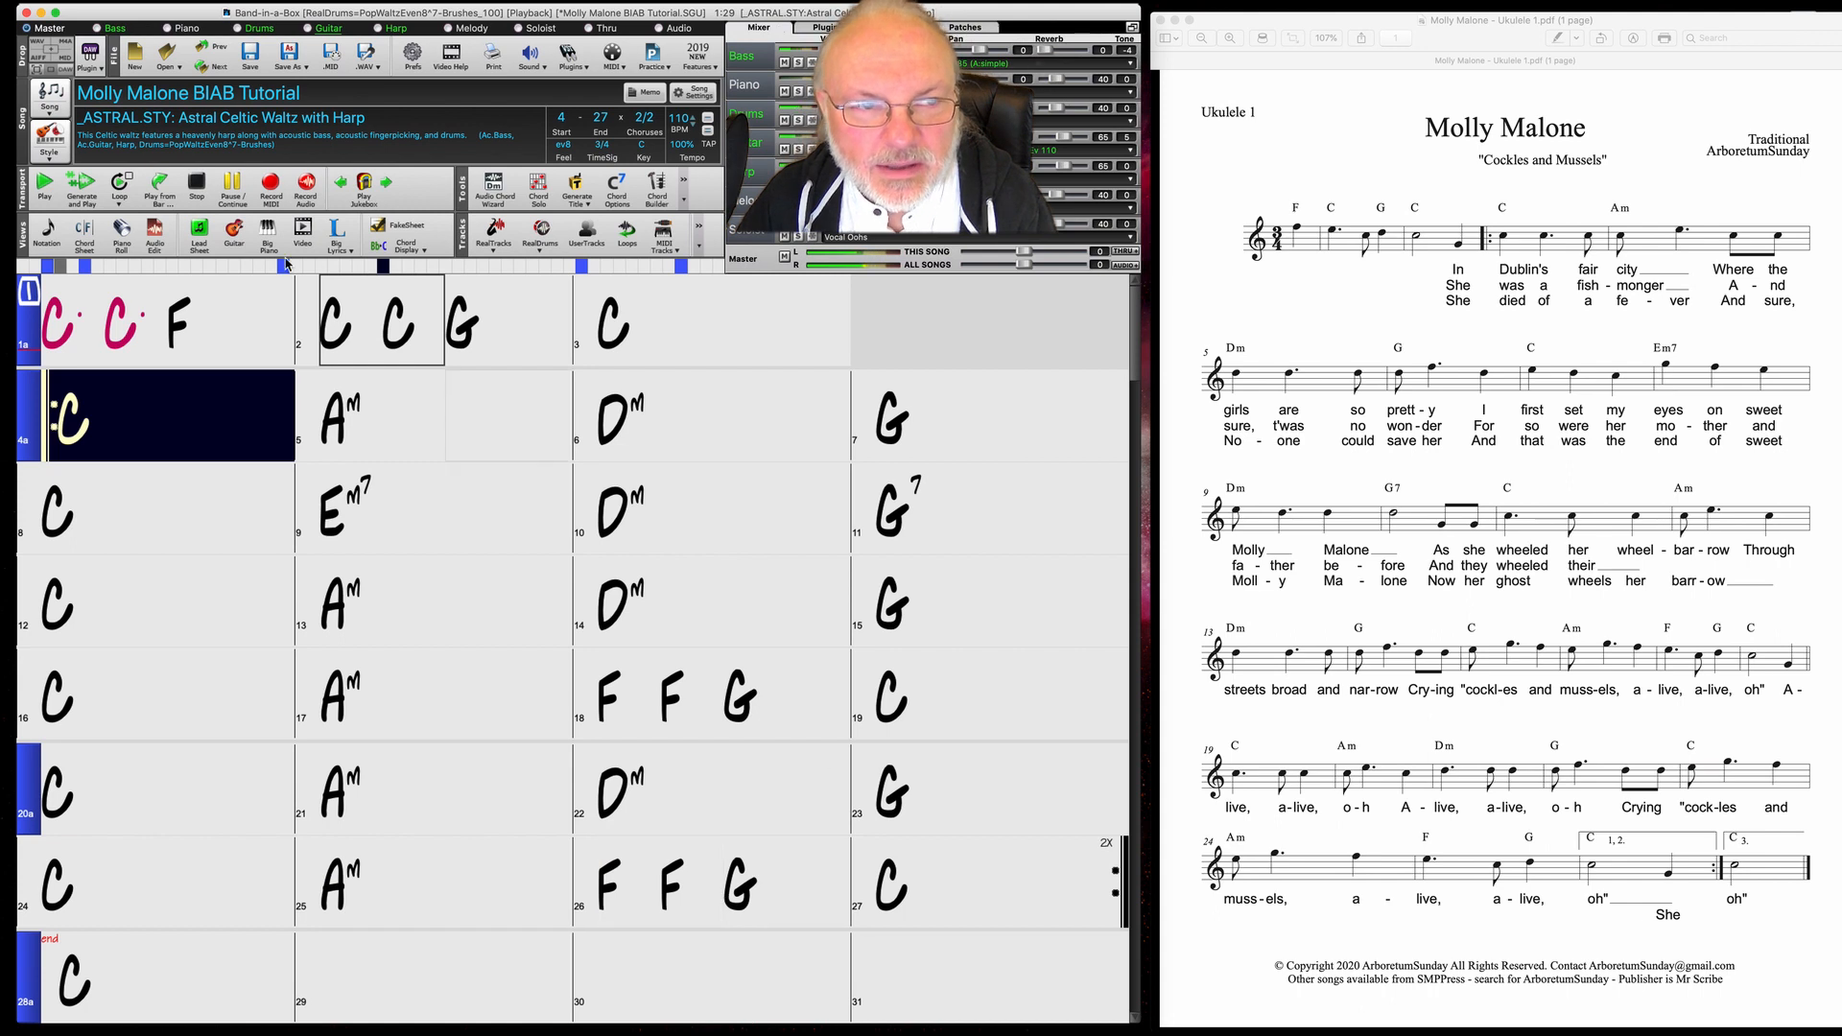
{"action": "left_click", "coordinate": [195, 185]}
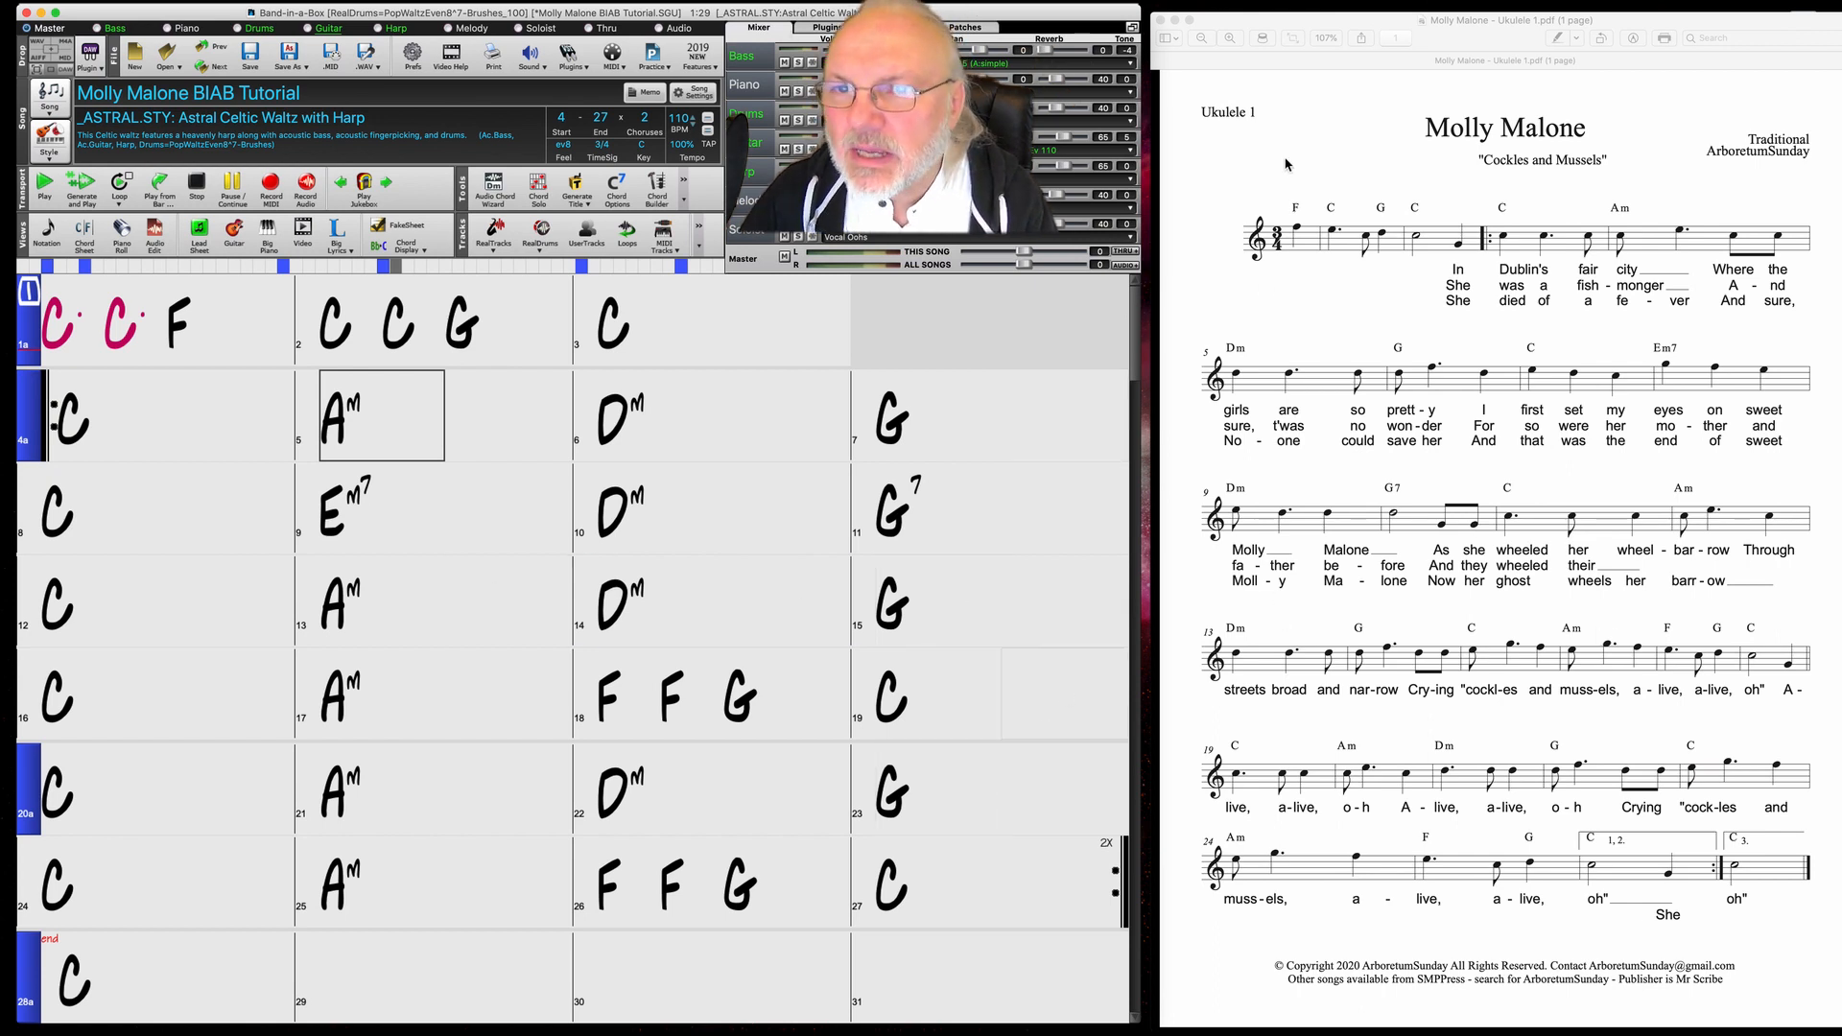
Switch to the Molly Malone sheet music PDF and reposition its window beside the chord chart
{"action": "left_click_drag", "start_coordinate": [1246, 36], "coordinate": [1219, 29]}
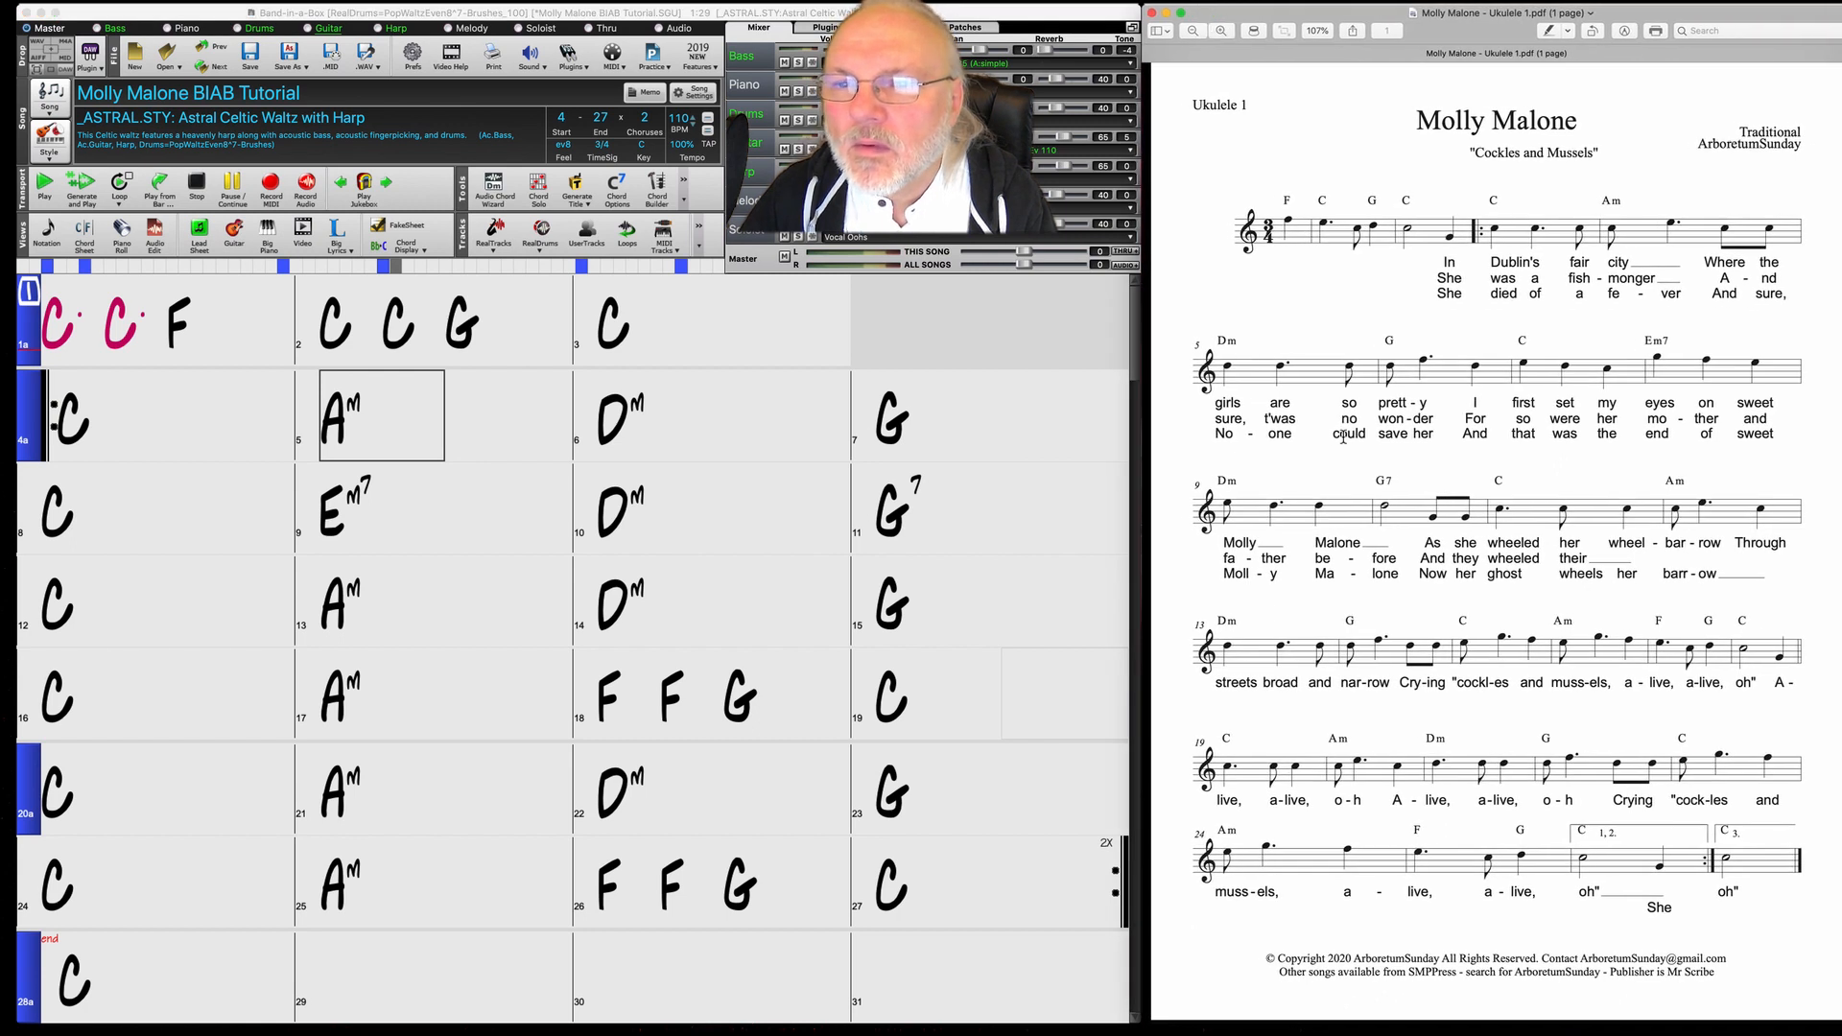